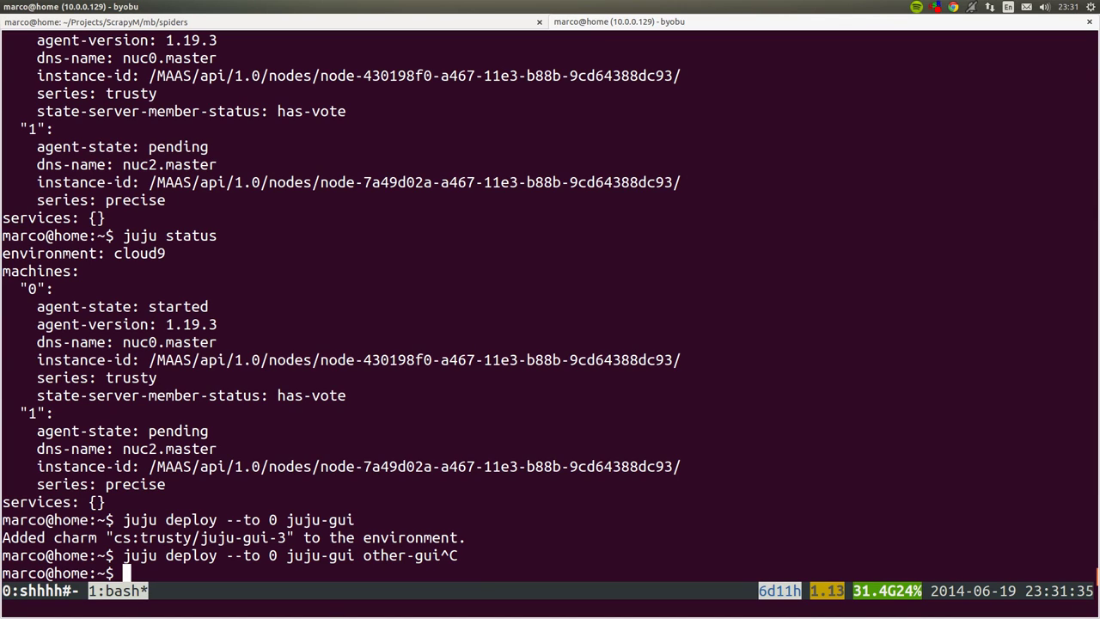
- Run juju status repeatedly to check the state of the juju-gui unit
key(Up)
key(Up)
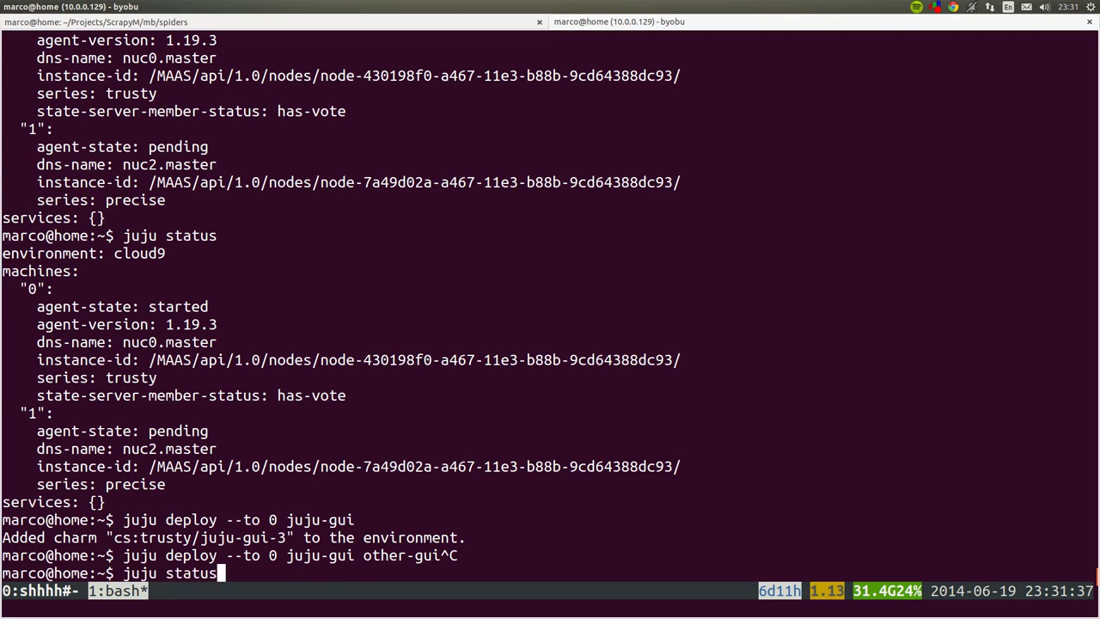
key(Return)
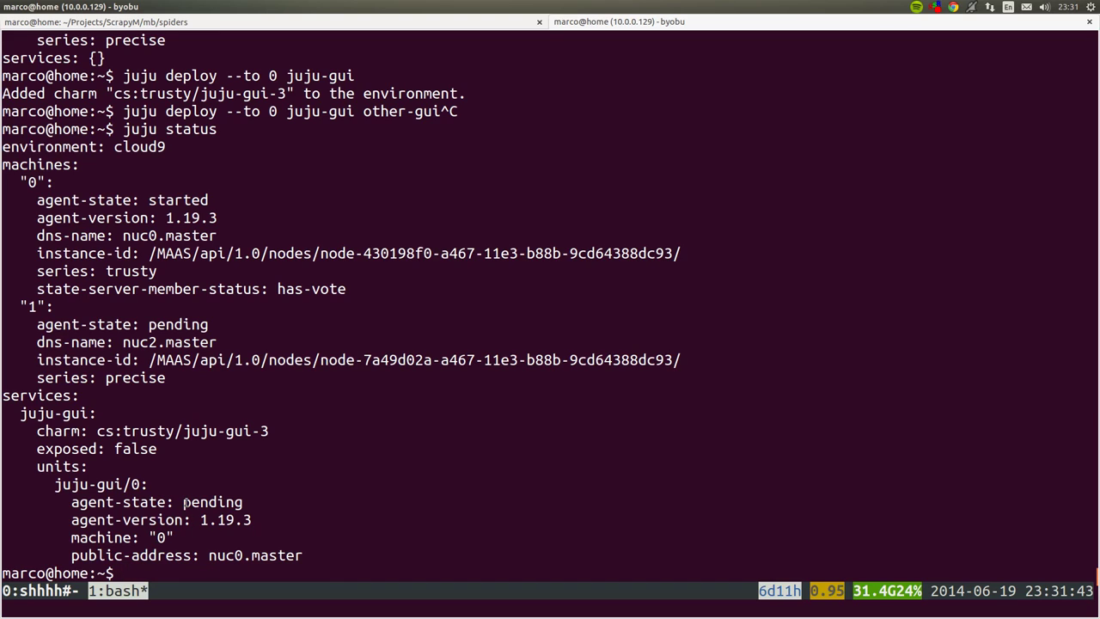
drag(183, 502, 243, 501)
key(Up)
key(Return)
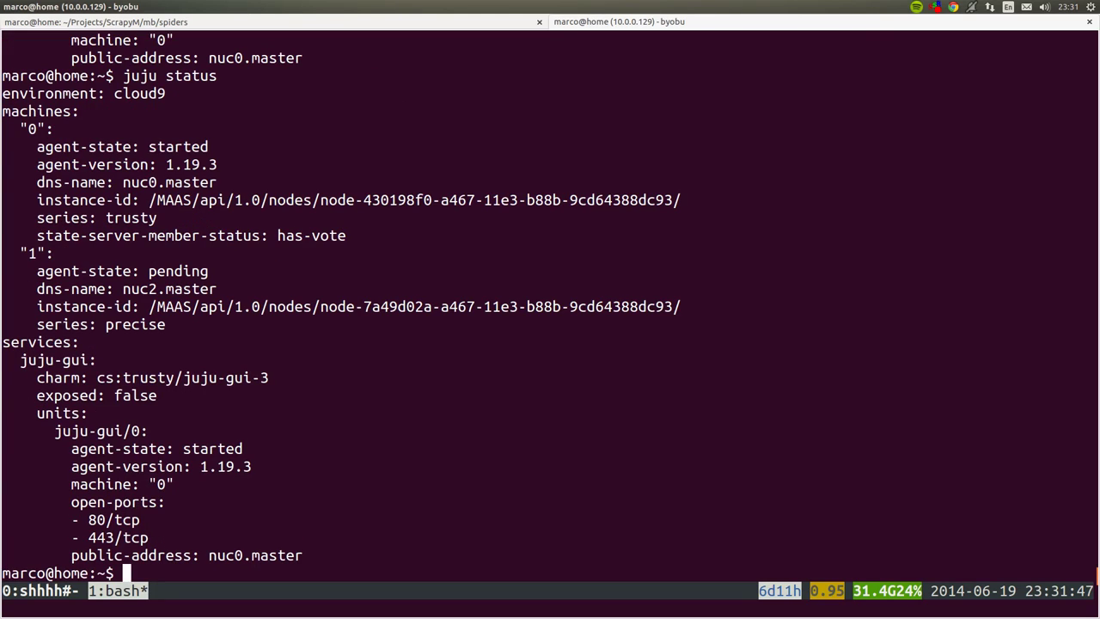
- Copy the juju-gui unit's public address, switch to Chrome and try to open nuc0.master in a new tab
drag(208, 555, 303, 555)
key(alt+Tab)
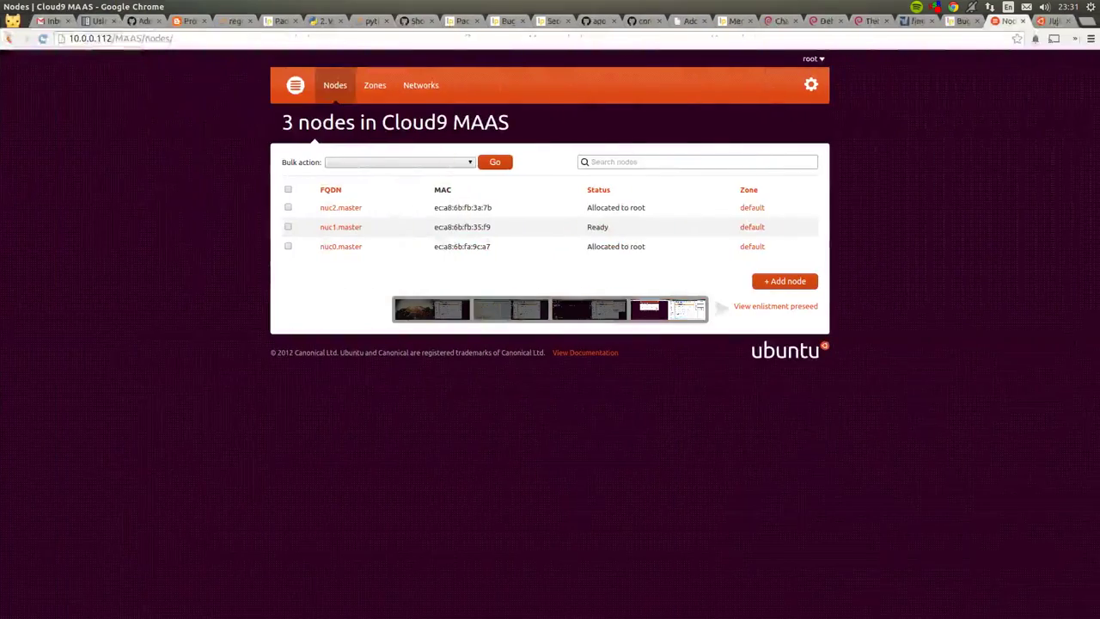
key(ctrl+t)
text(nuc0.master)
key(Return)
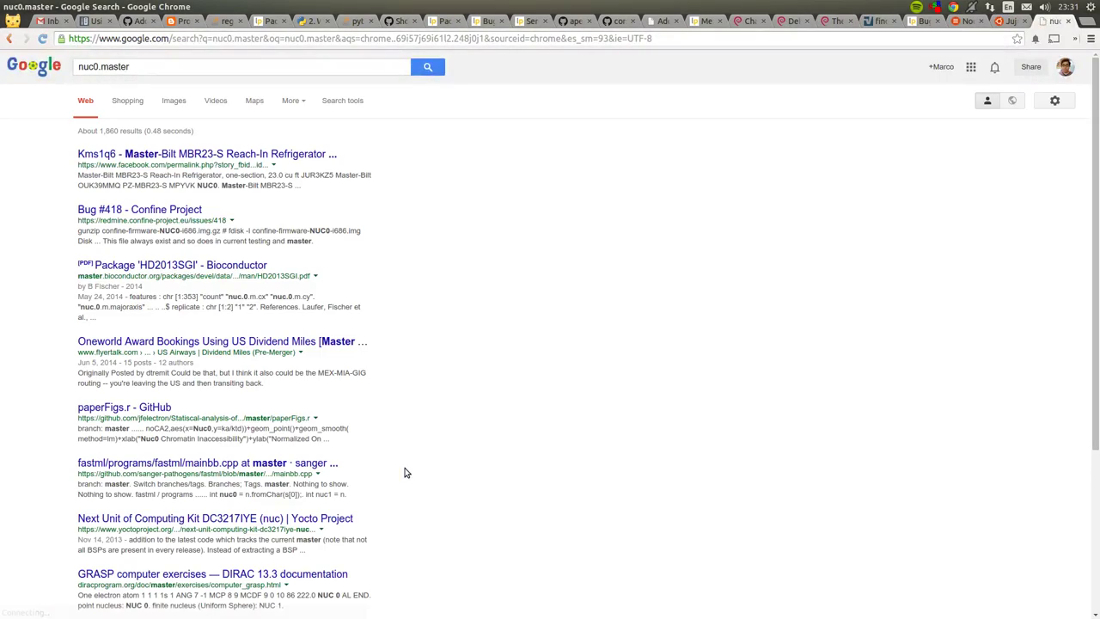
key(ctrl+l)
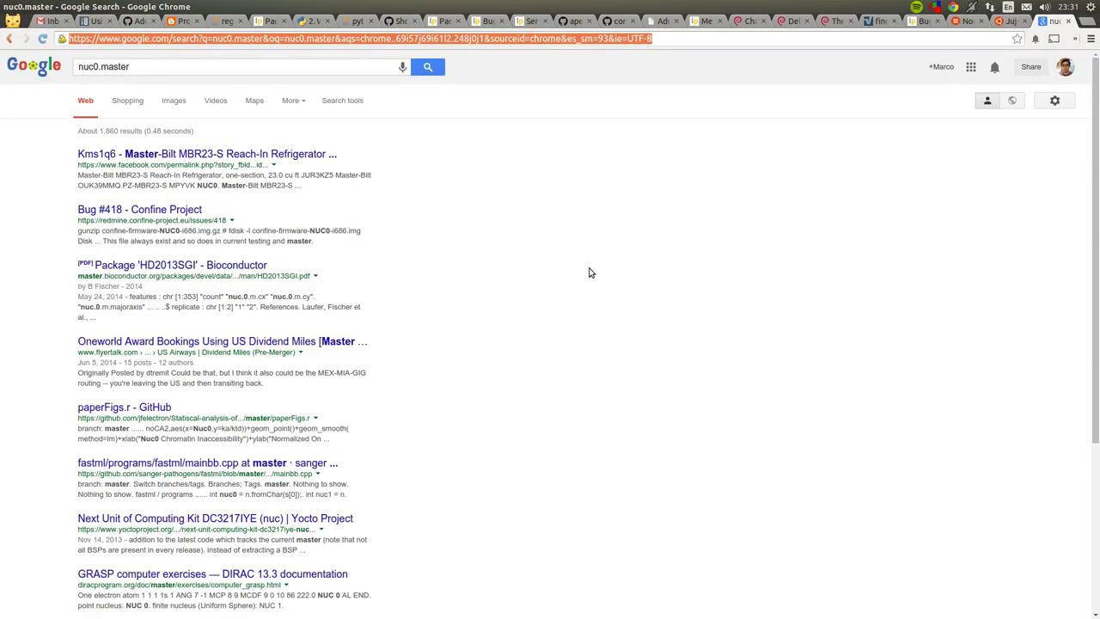
text(nuc0.master)
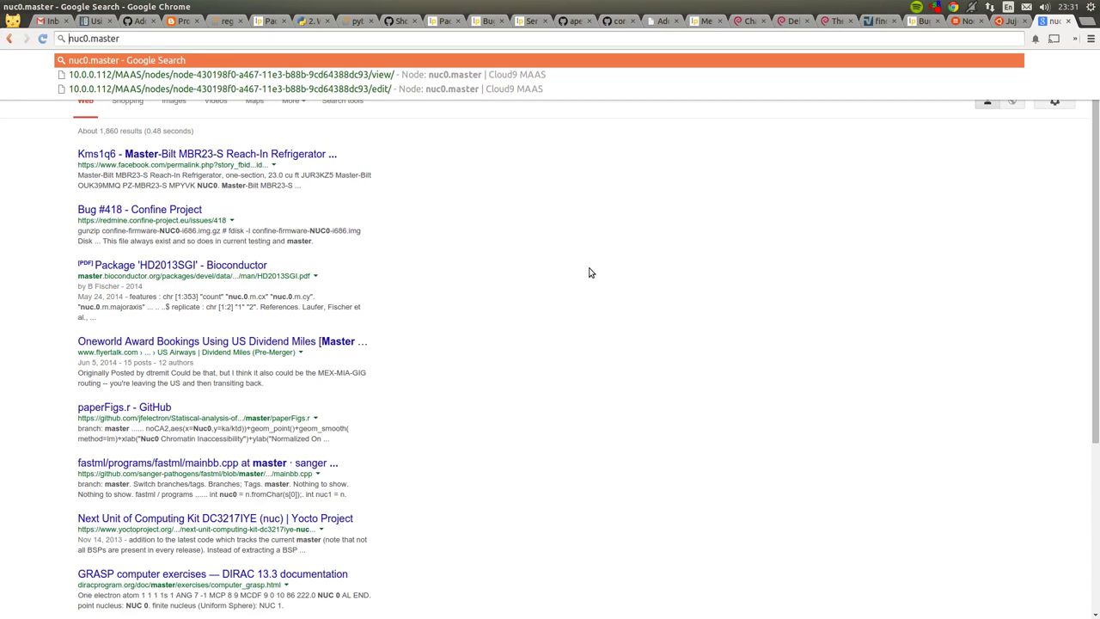
text(https:)
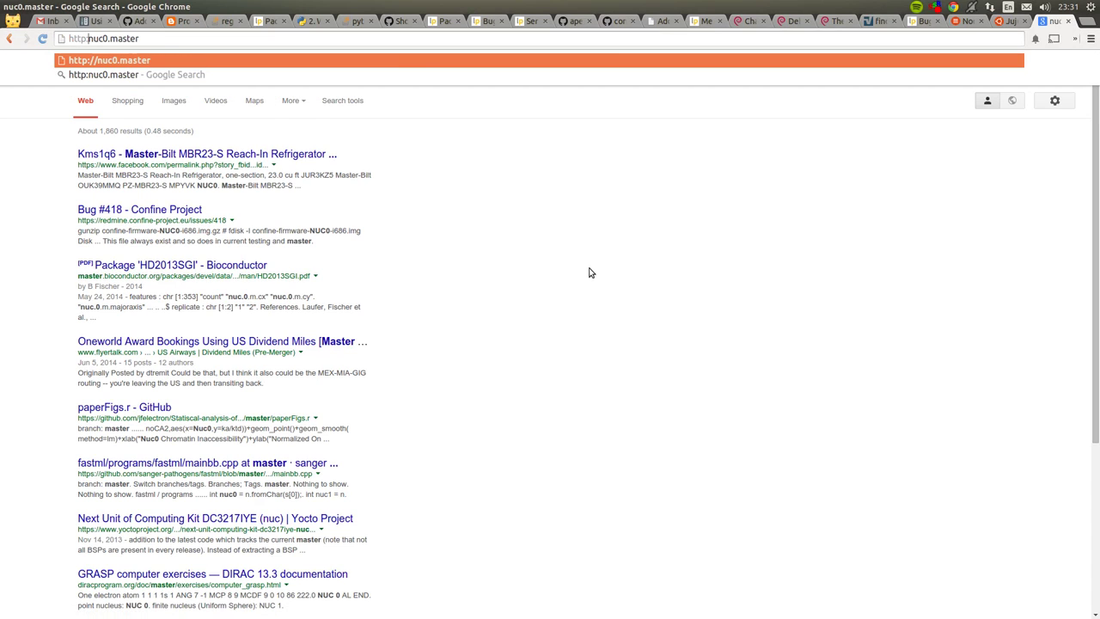
text(//)
key(Return)
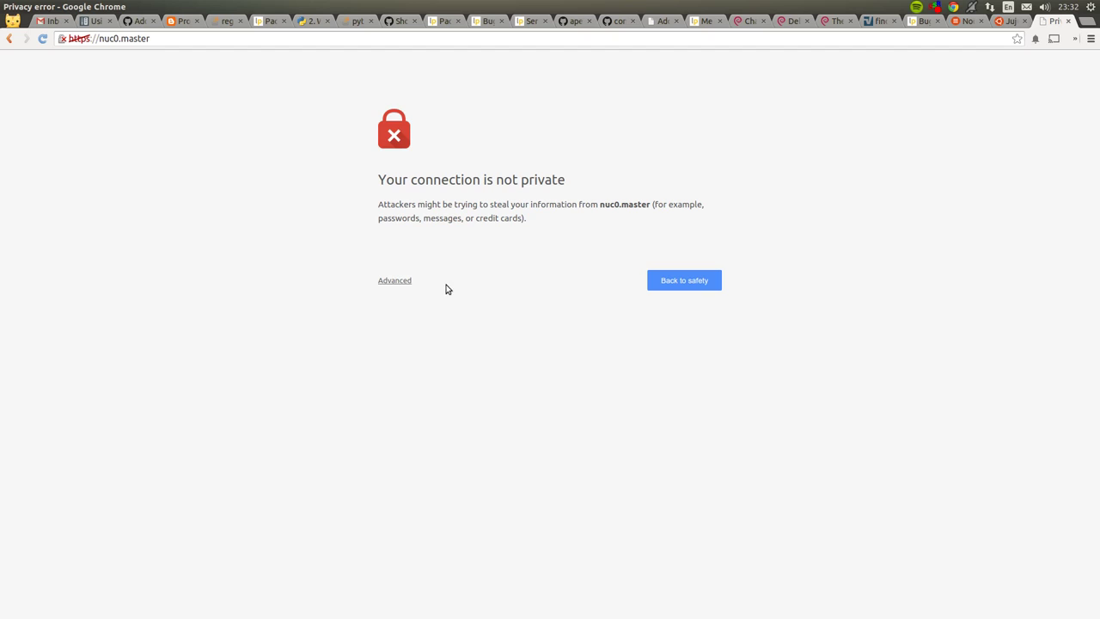
click(409, 283)
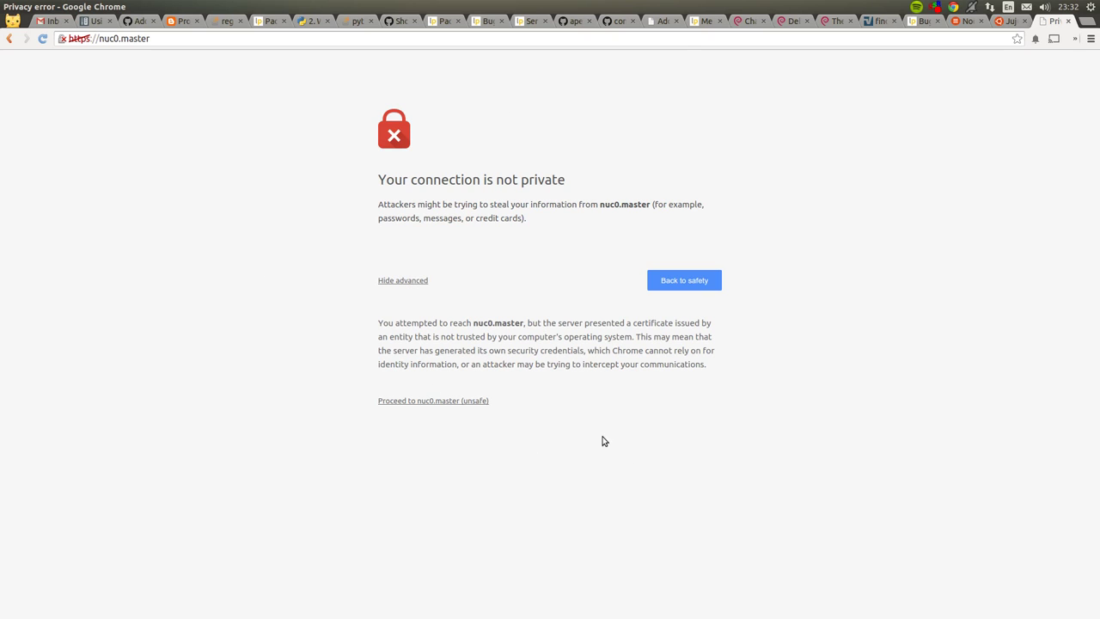
click(474, 402)
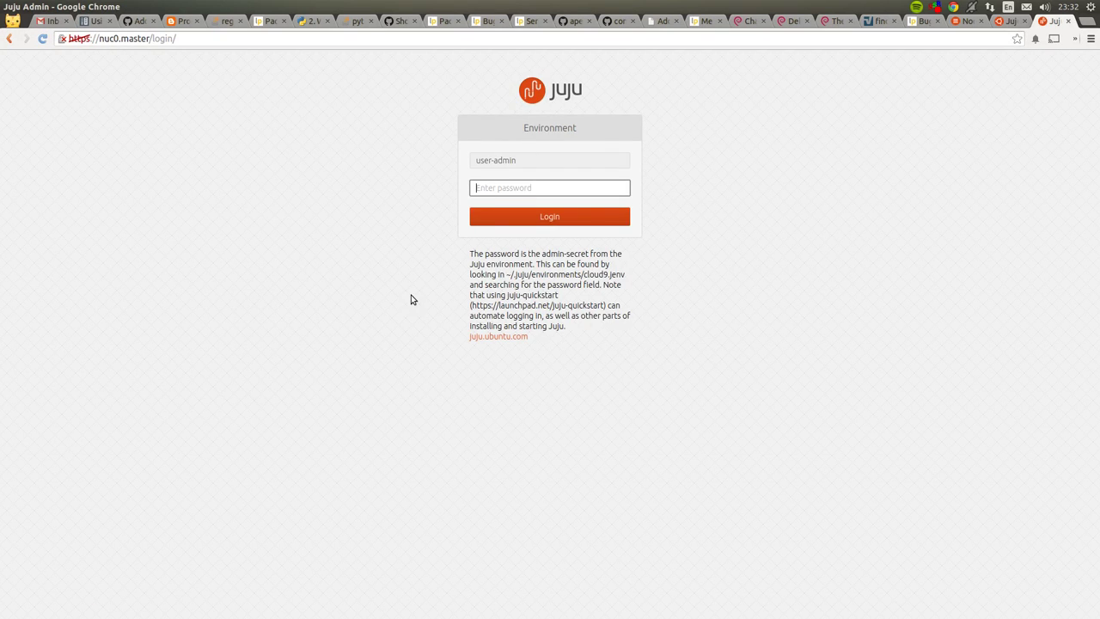
- Copy the environment file path ~/.juju/environments/cloud9.jenv from the help text on the Juju login page
key(alt+Tab)
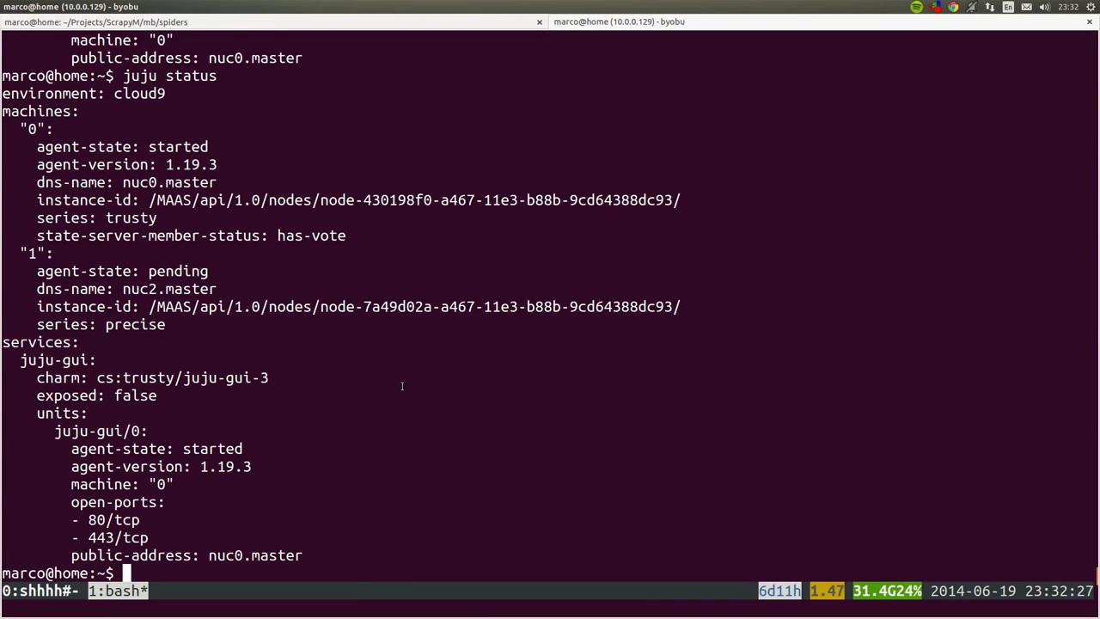
key(alt+Tab)
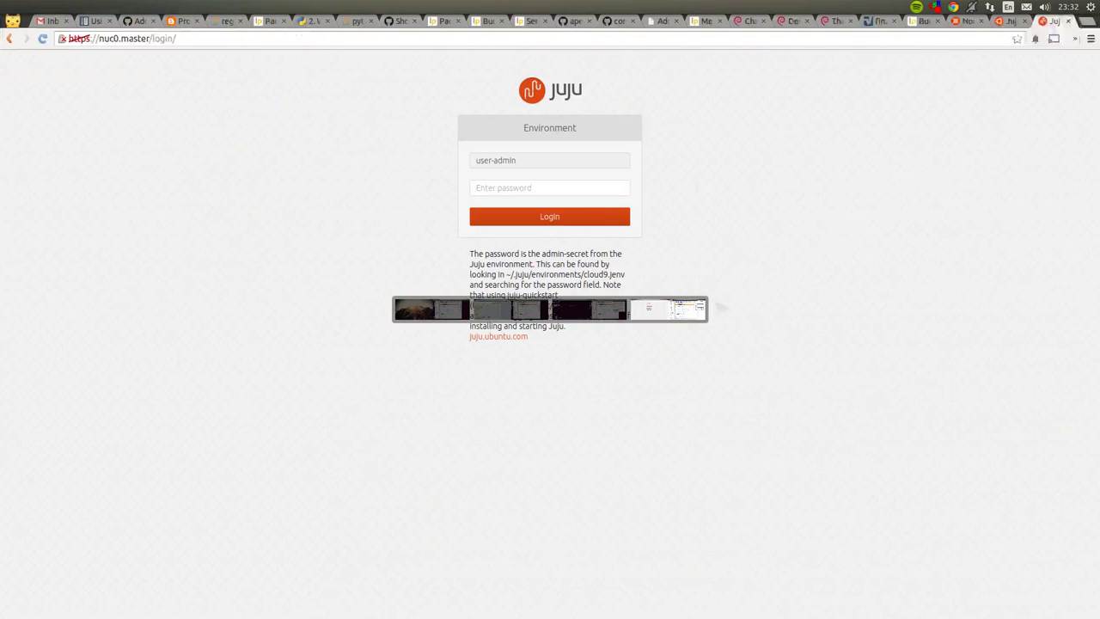
drag(621, 274, 506, 276)
key(ctrl+c)
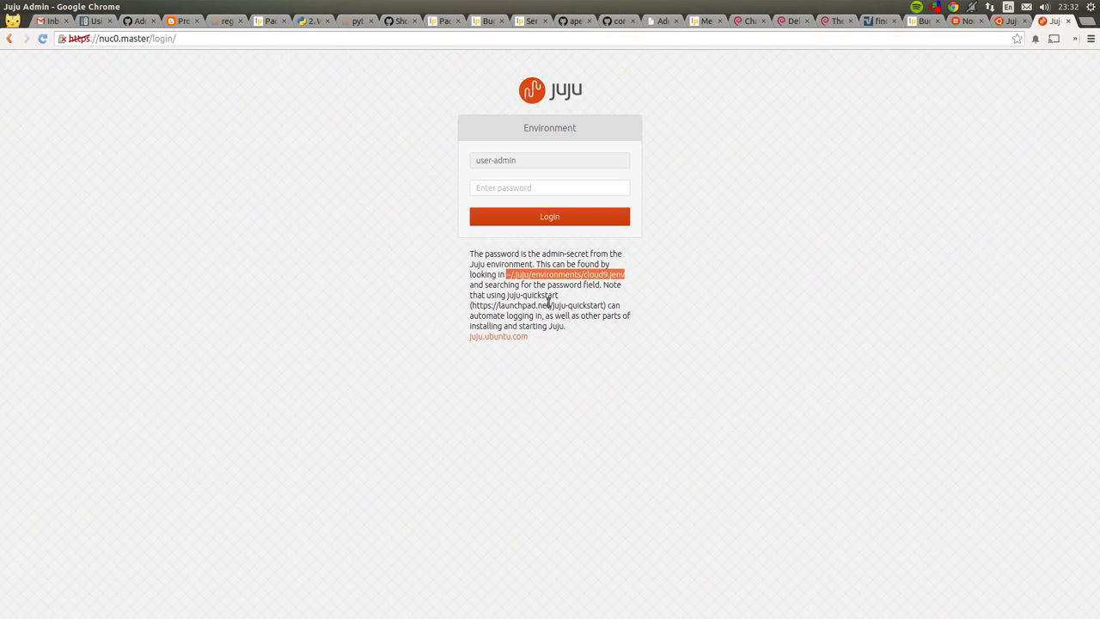
- Switch to the terminal and show the first lines of ~/.juju/environments/cloud9.jenv with the head command
key(alt+Tab)
text(jea)
key(BackSpace)
key(BackSpace)
key(BackSpace)
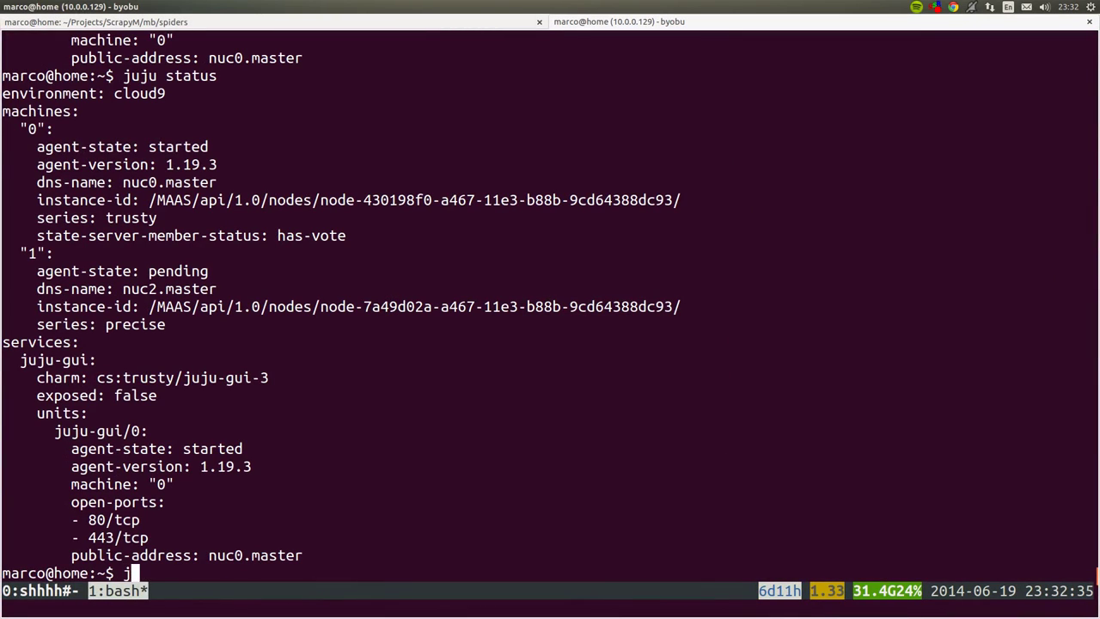
text(head)
key(shift+Insert)
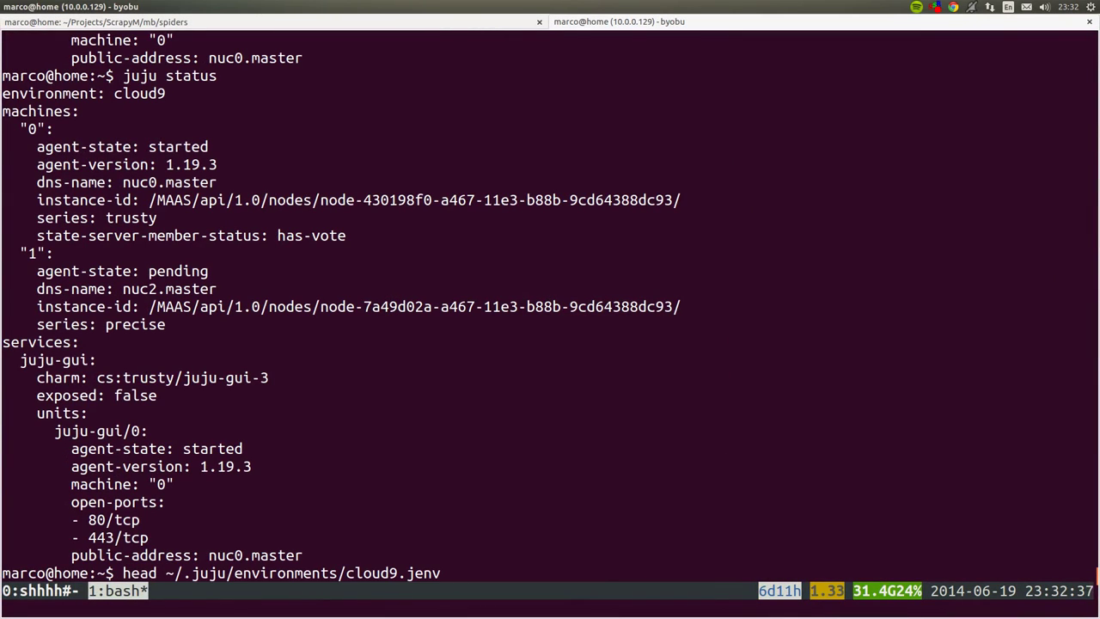
key(Return)
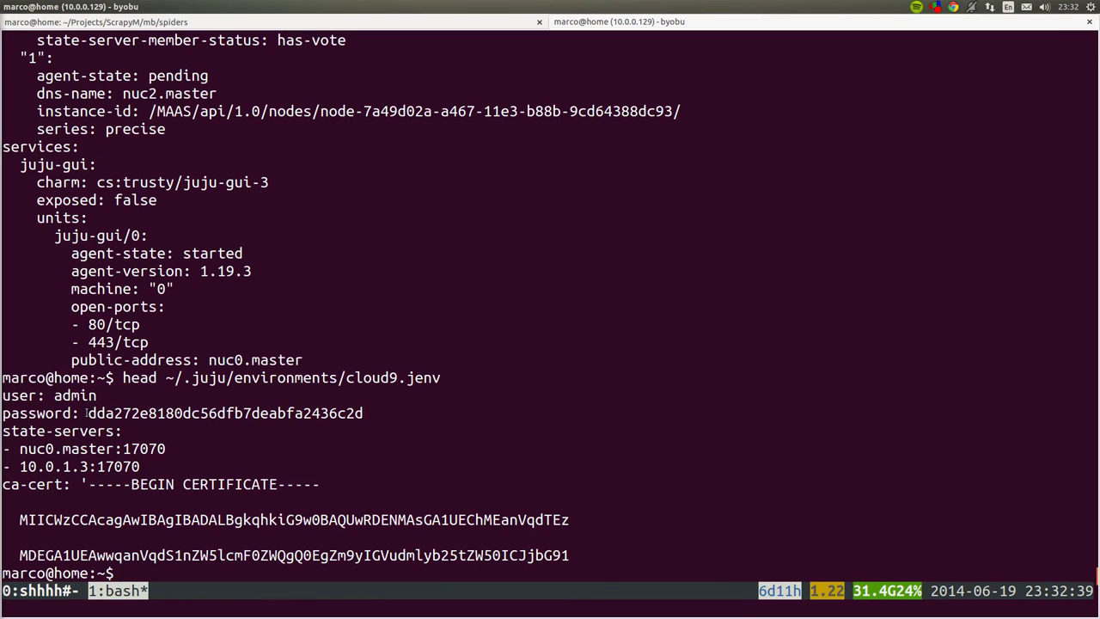
- Copy the admin password from the file output, switch to Chrome, paste it into the password field and log in to Juju
drag(89, 413, 363, 409)
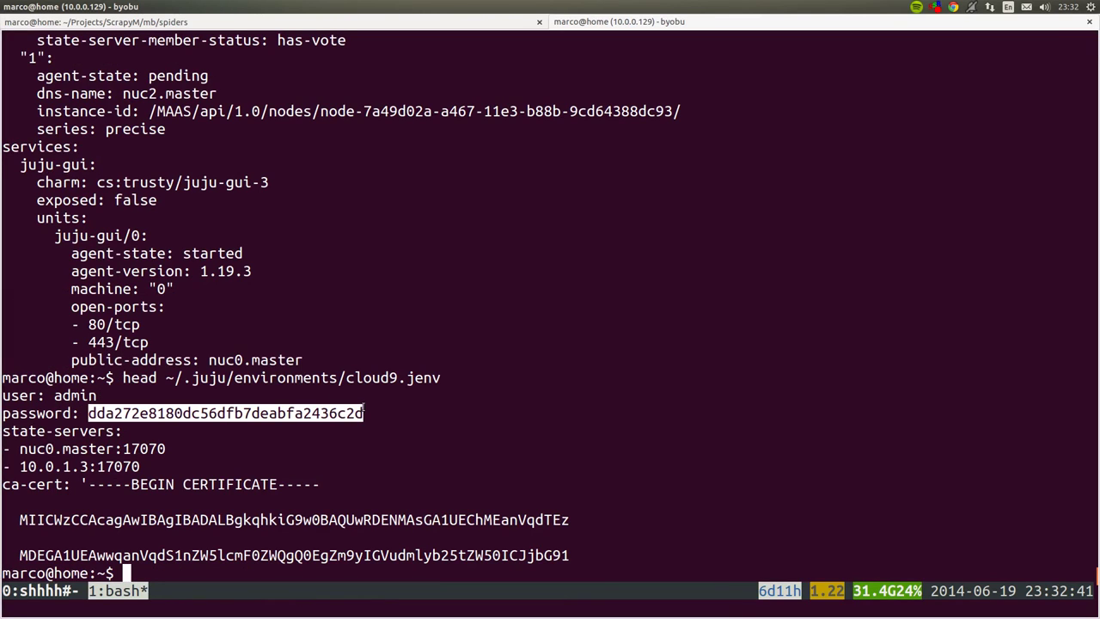
key(alt+Tab)
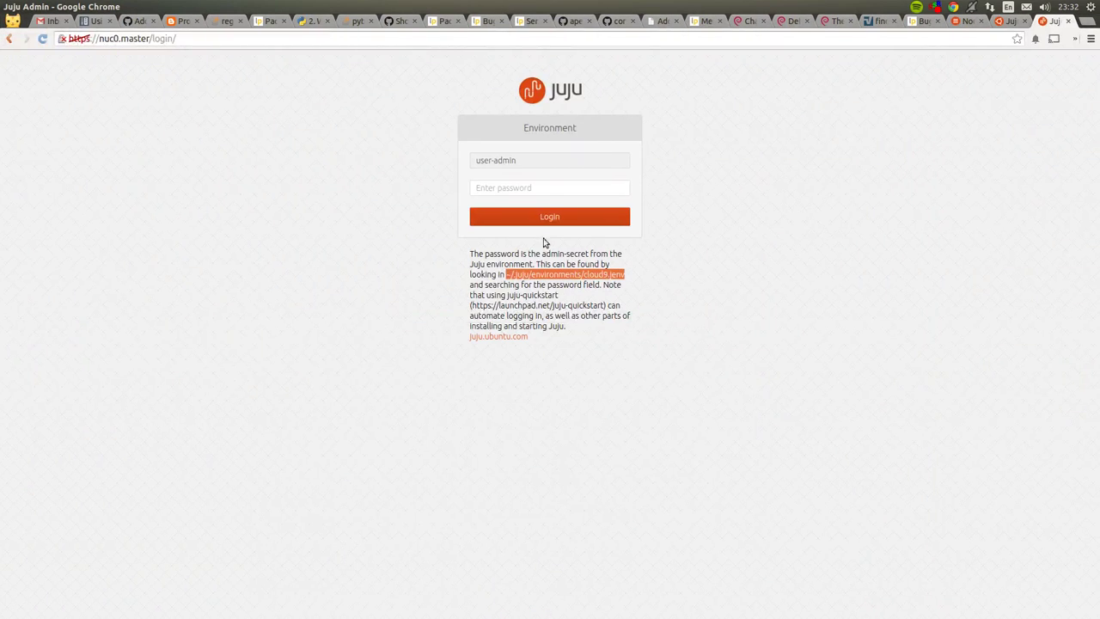
click(544, 188)
key(ctrl+v)
click(540, 218)
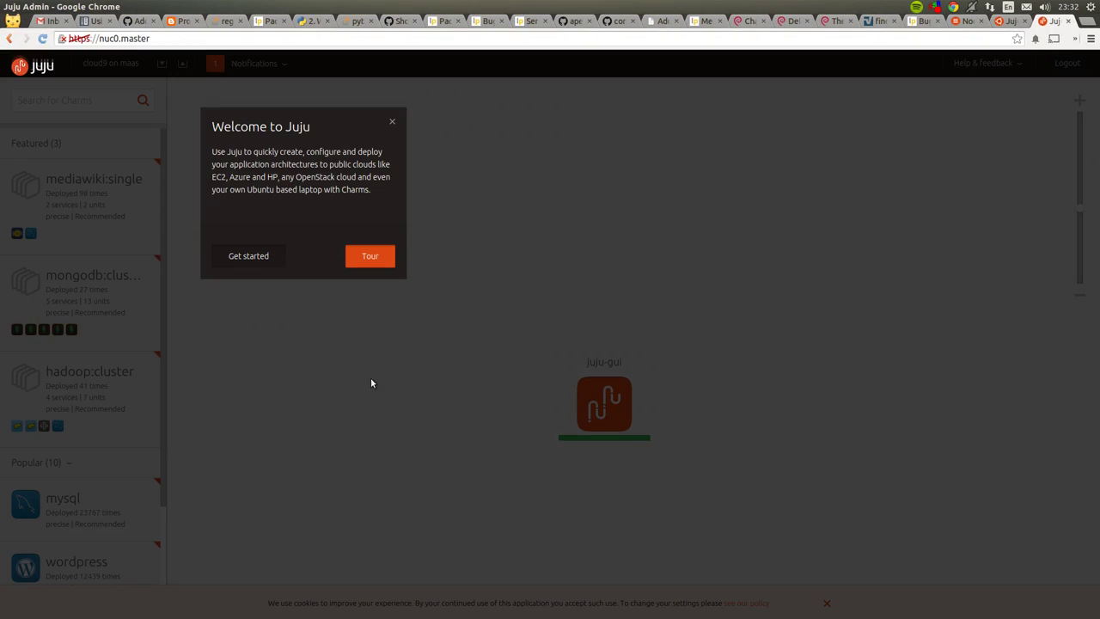
- Close the Welcome to Juju dialog and dismiss the cookie notice
click(394, 124)
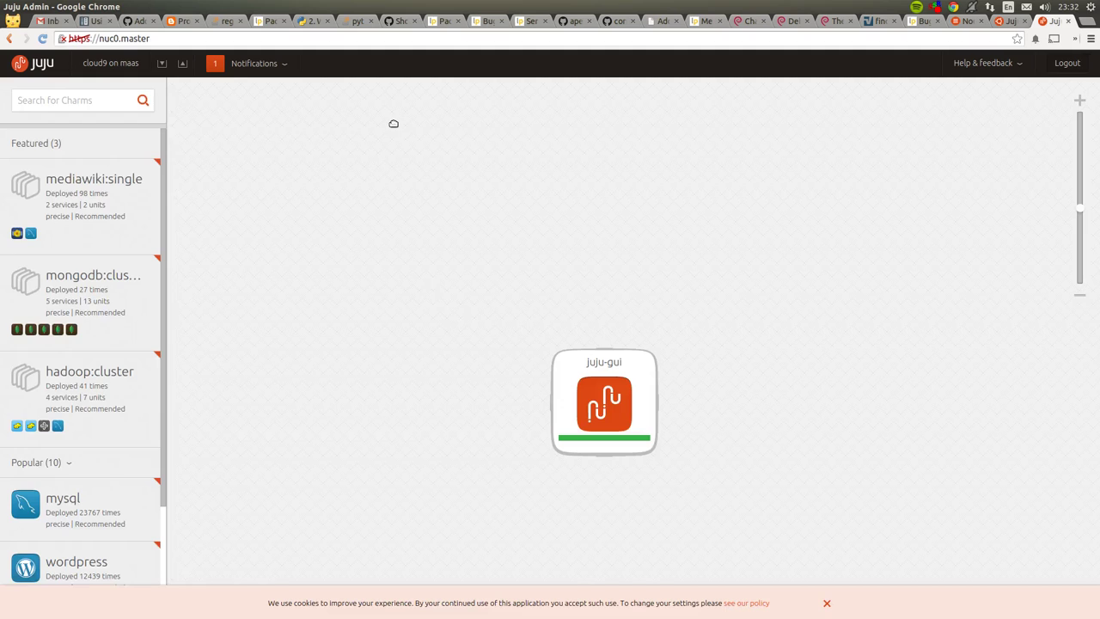
click(826, 606)
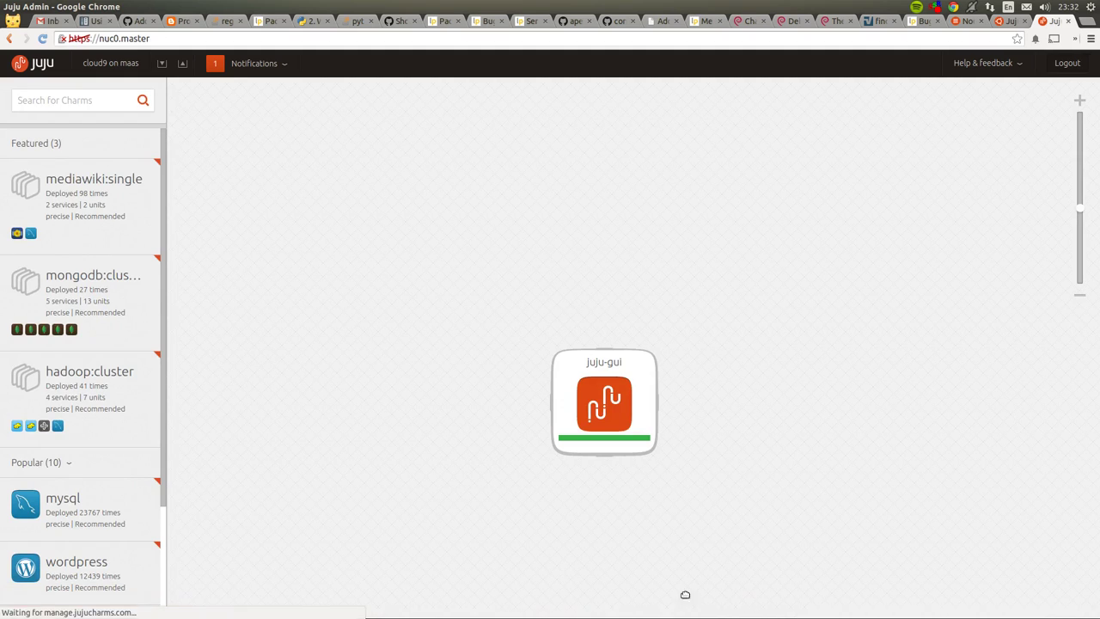
- Check the notifications list and move the juju-gui service to the upper-left area of the canvas
click(217, 66)
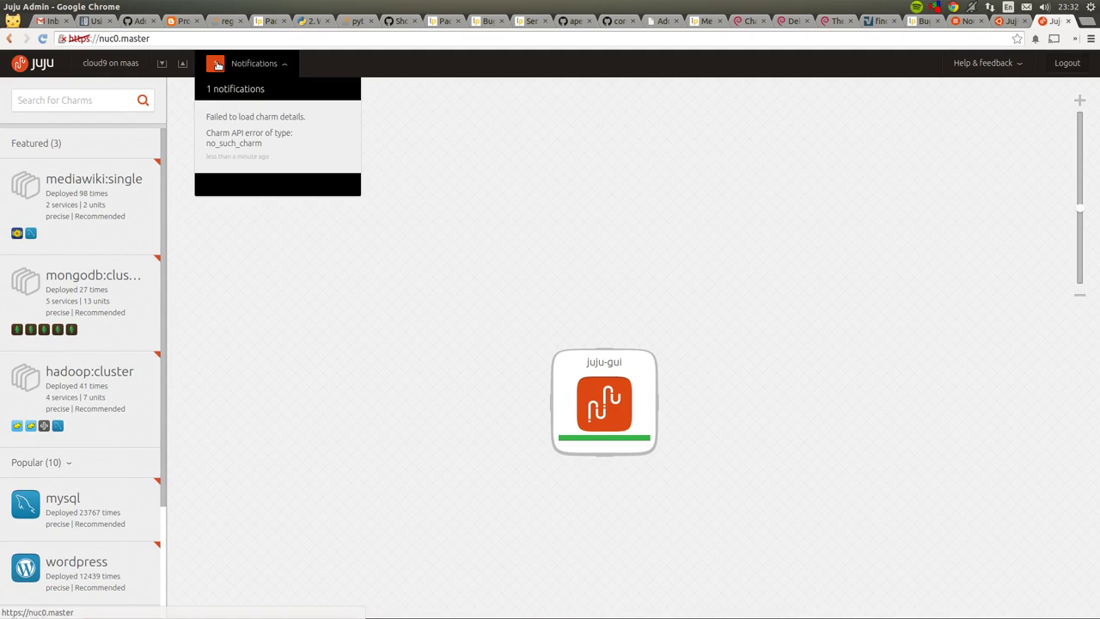
click(288, 292)
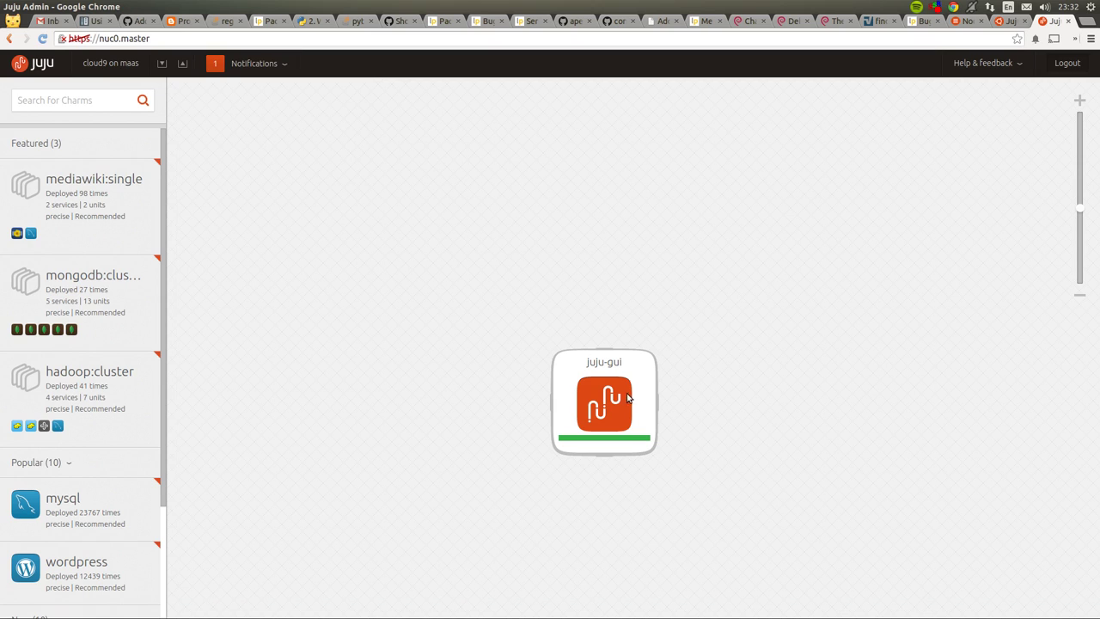
drag(628, 397, 305, 186)
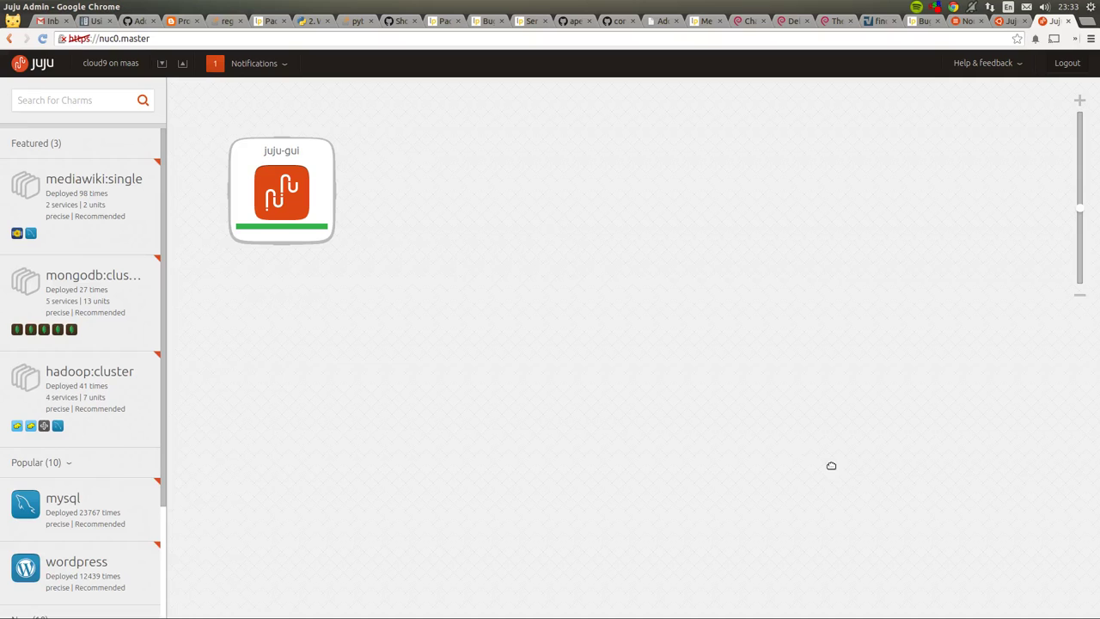
click(214, 38)
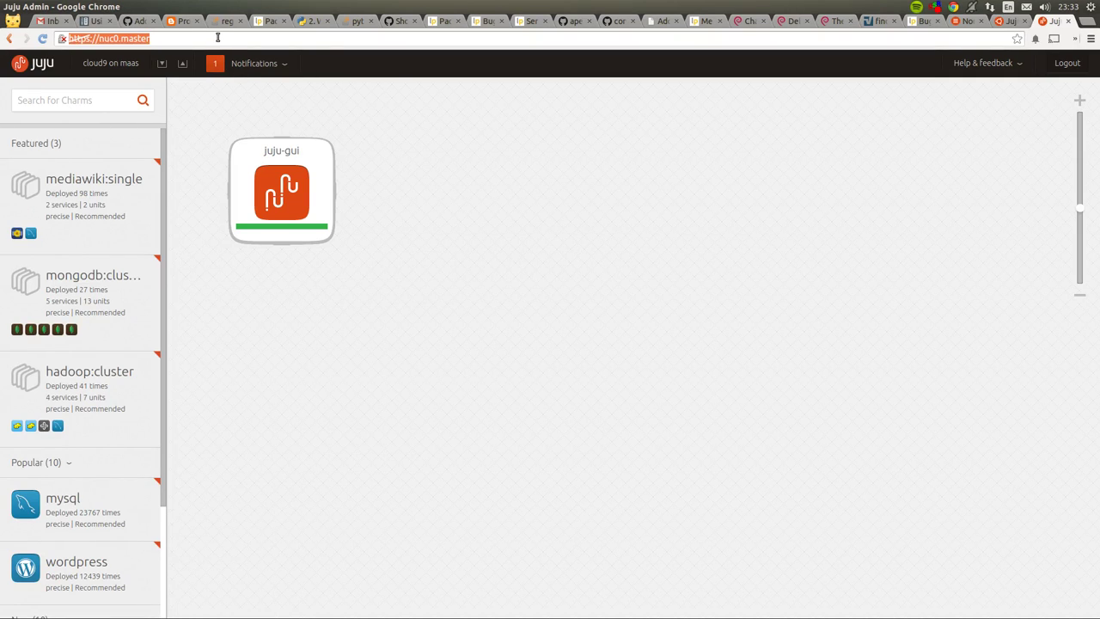
click(217, 38)
text(/:f)
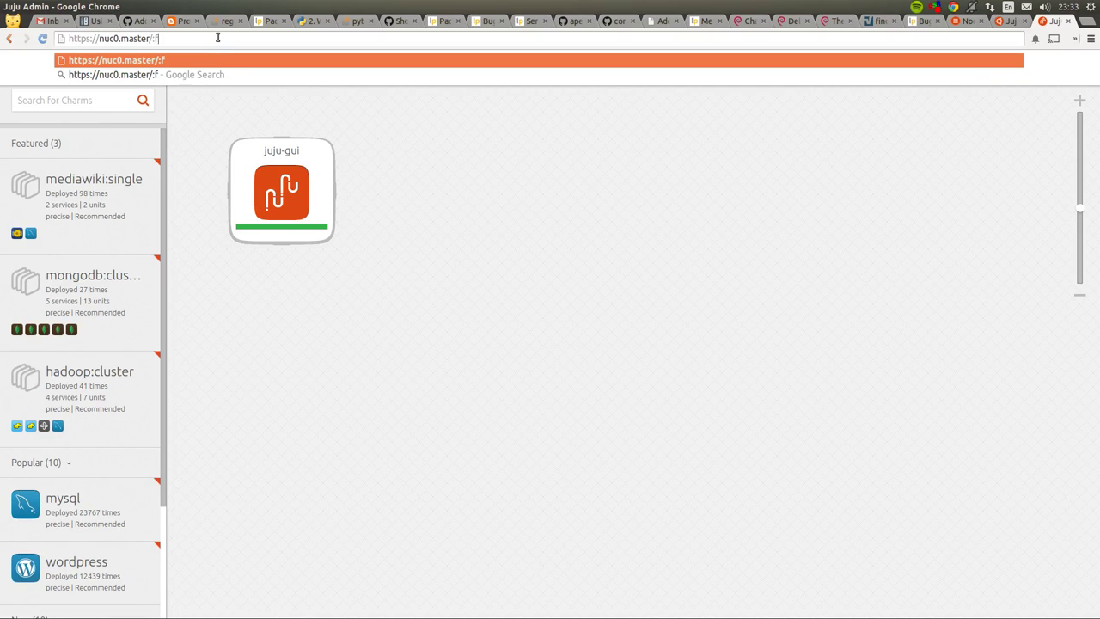
text(lags:/mv)
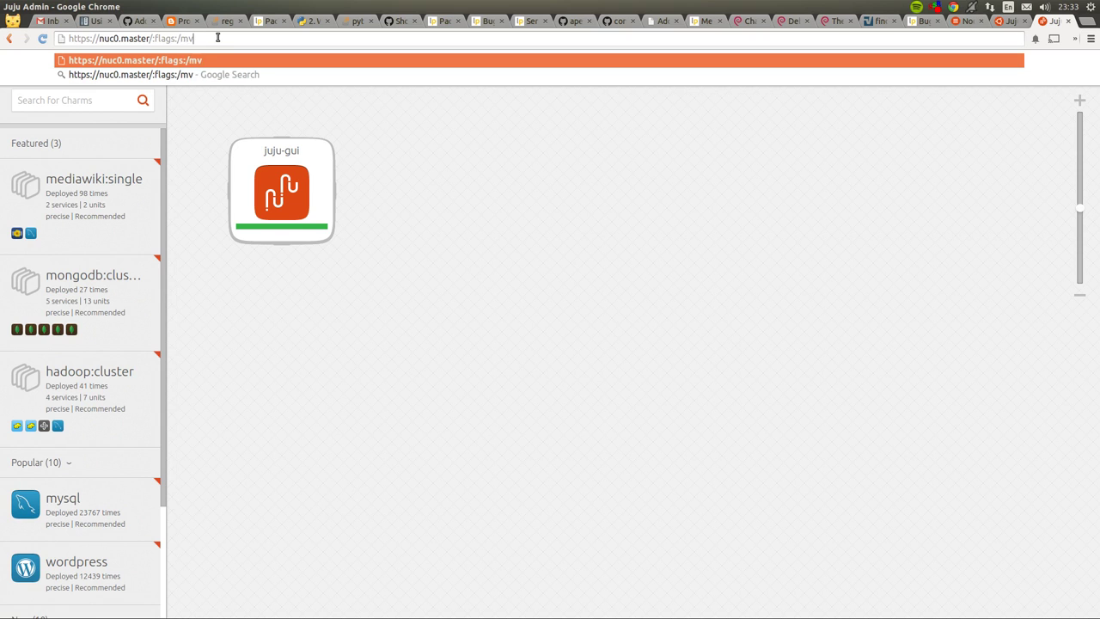
key(Return)
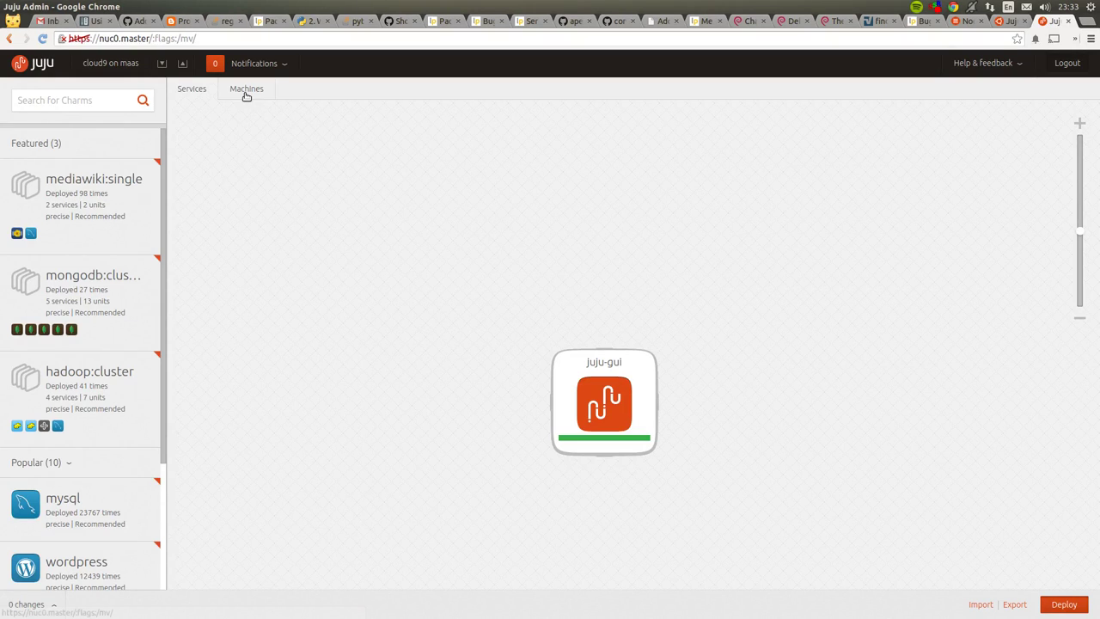
- Clear the password highlight in the terminal, examine the unplaced units and environment machines in the GUI's Machines view, and return to Services
key(alt+Tab)
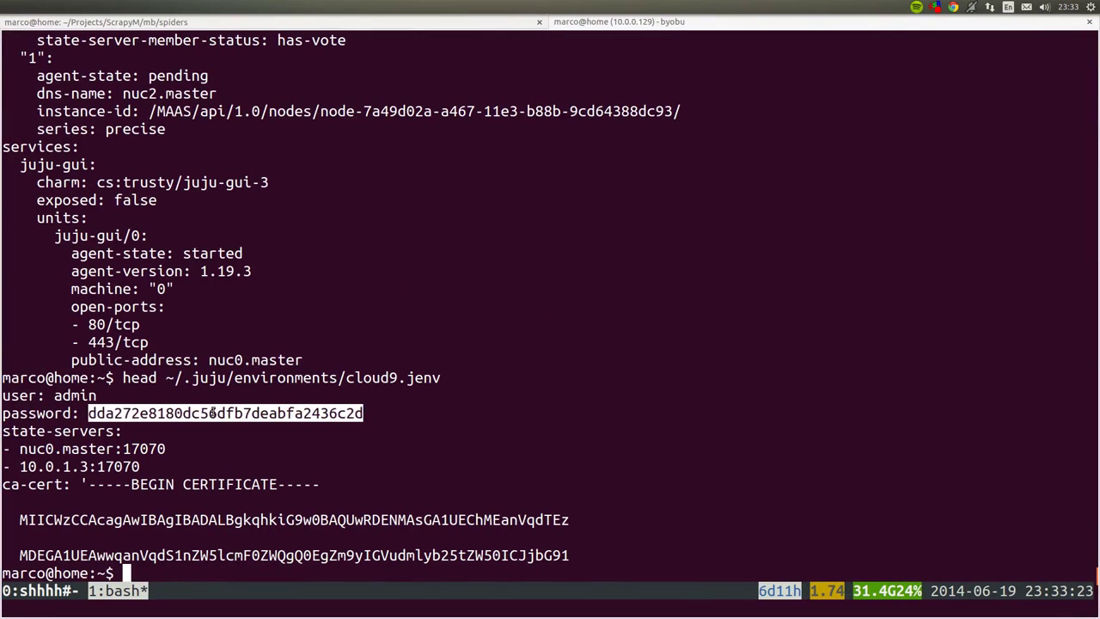
click(214, 412)
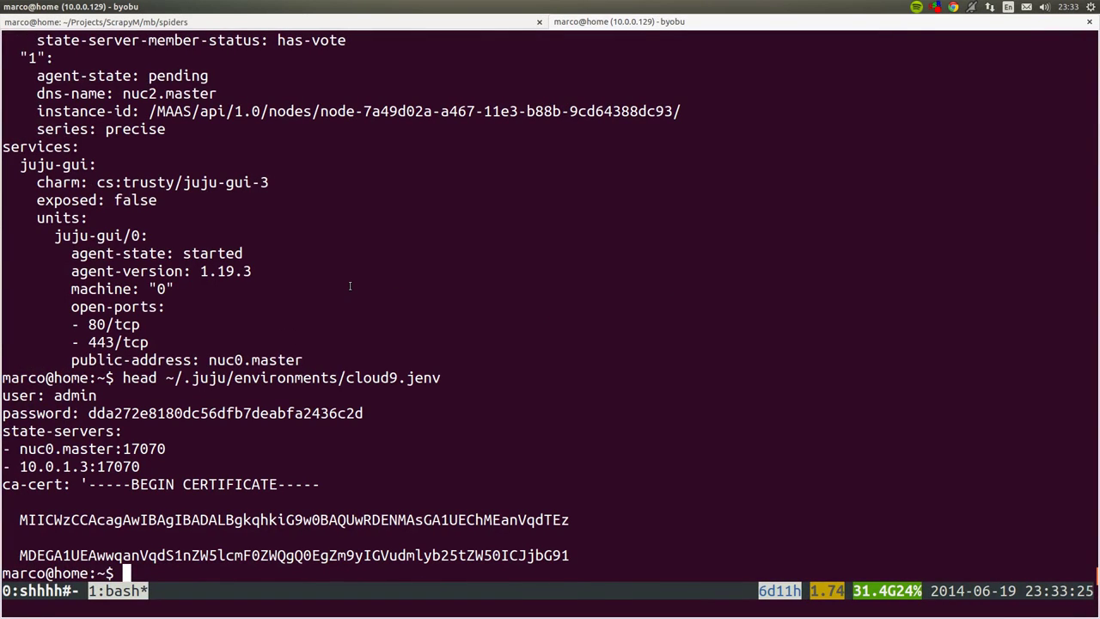
key(alt+Tab)
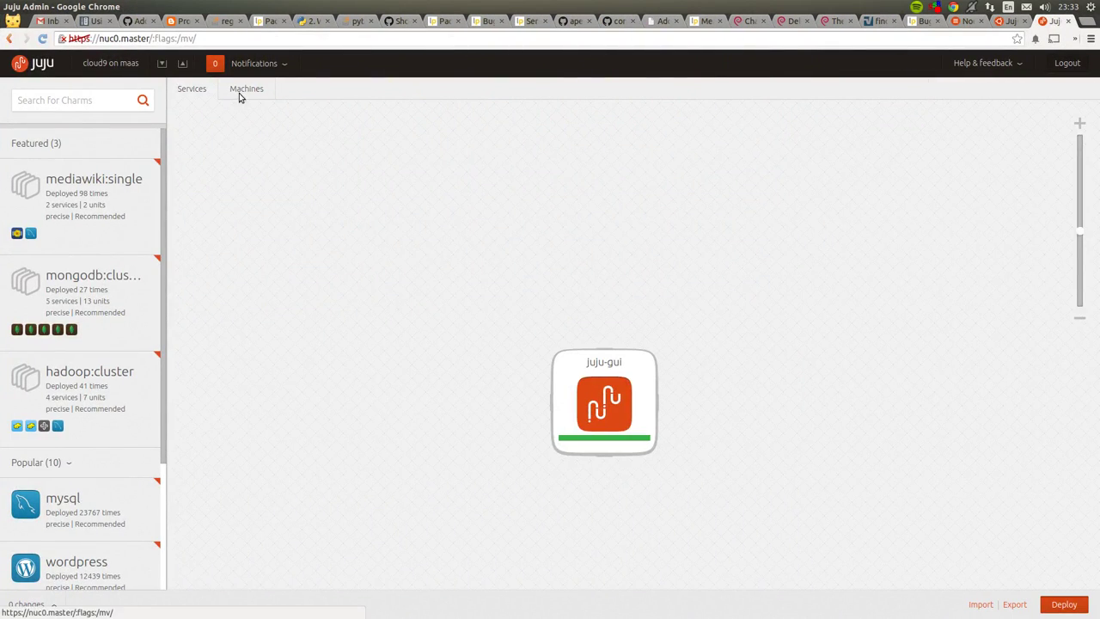
click(243, 92)
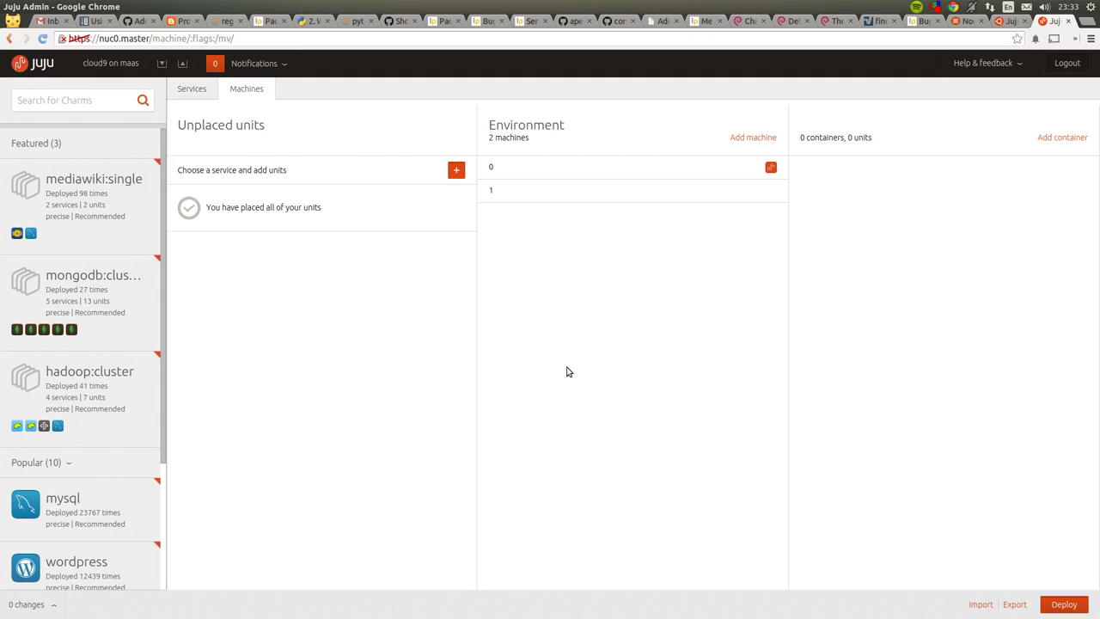
click(190, 93)
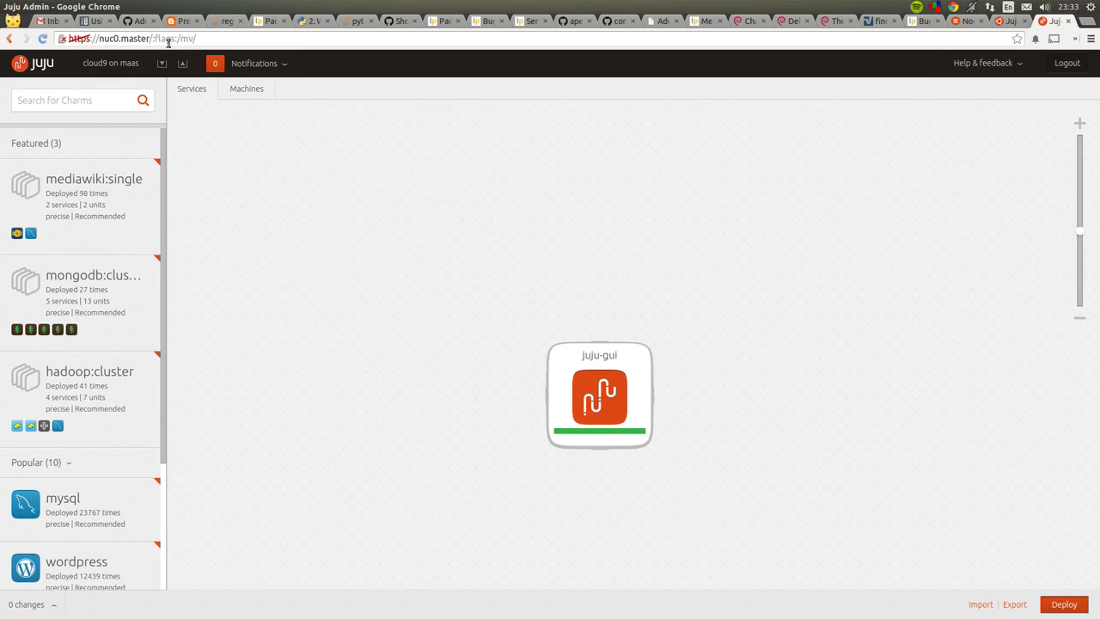
drag(151, 39, 277, 40)
key(BackSpace)
key(Return)
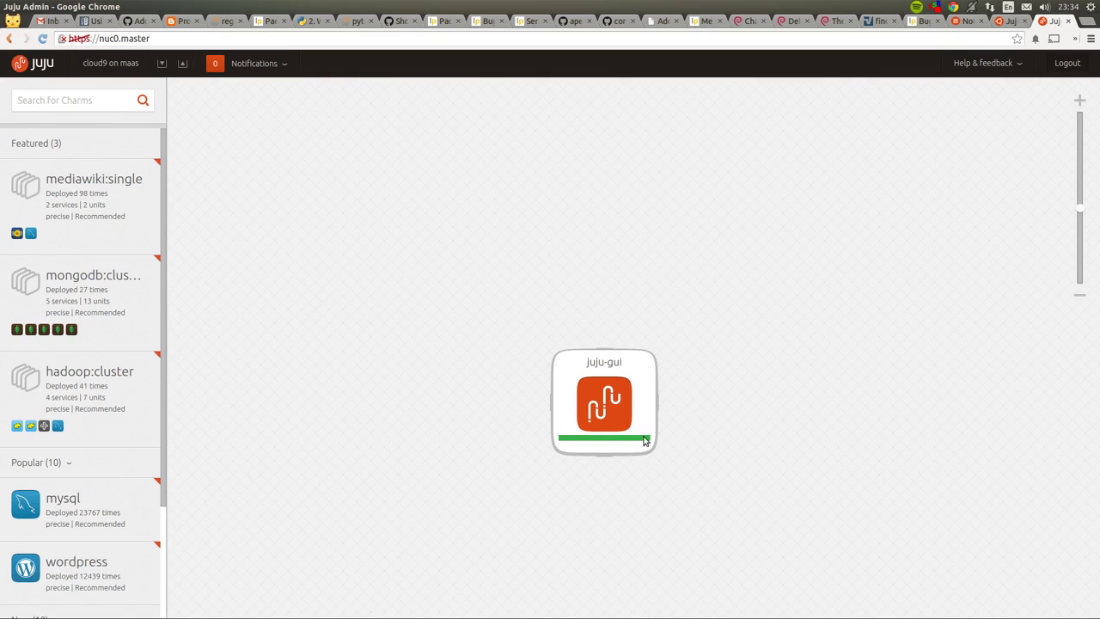
- Move the juju-gui service to the upper-left area of the canvas and glance at the terminal
drag(646, 444, 408, 228)
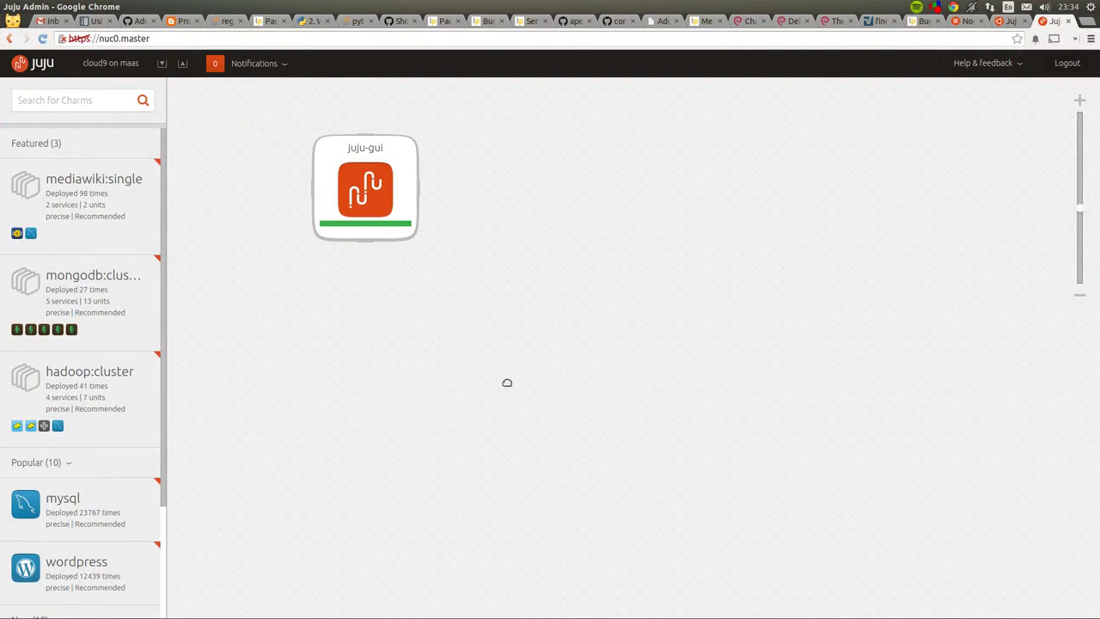
key(alt+Tab)
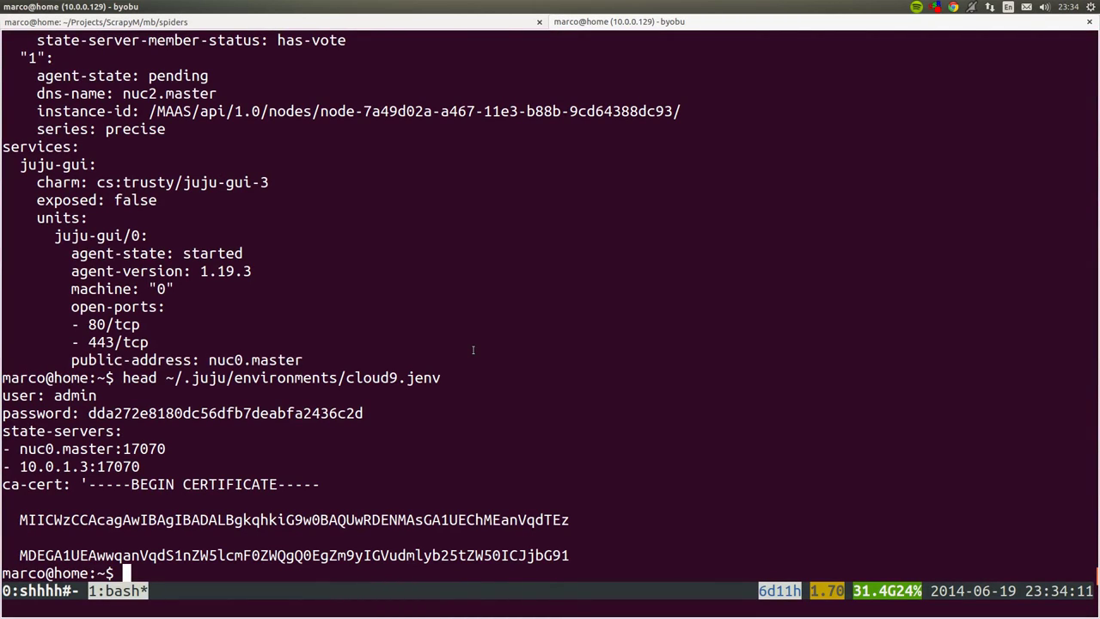
key(alt+Tab)
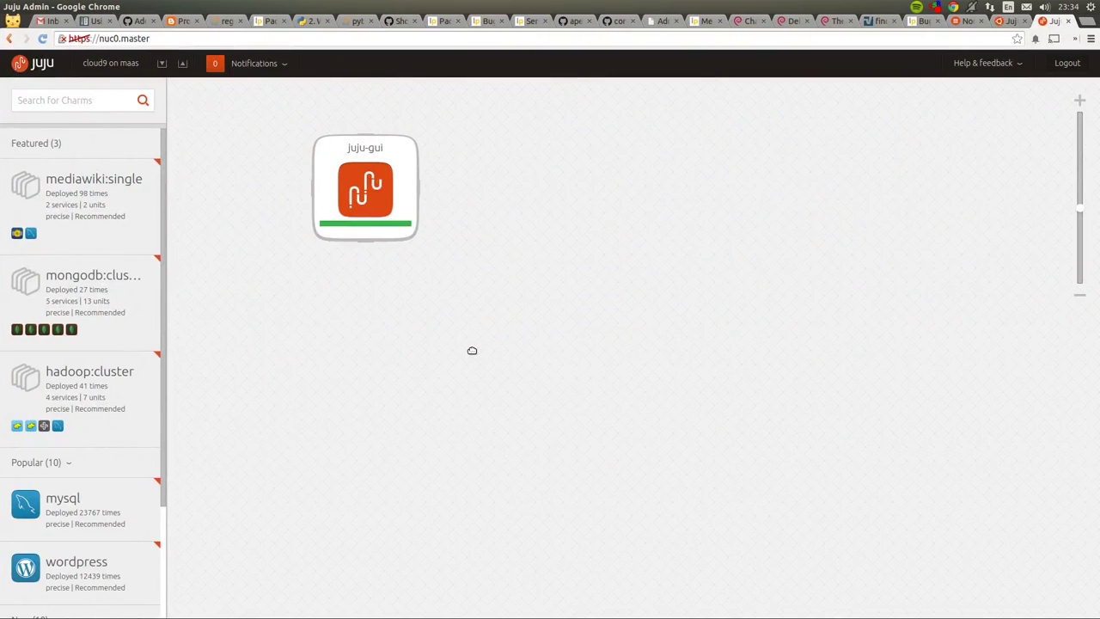
- Clear the terminal and deploy mysql to an LXC container on machine 0 with juju deploy --to lxc:0 mysql
key(alt+Tab)
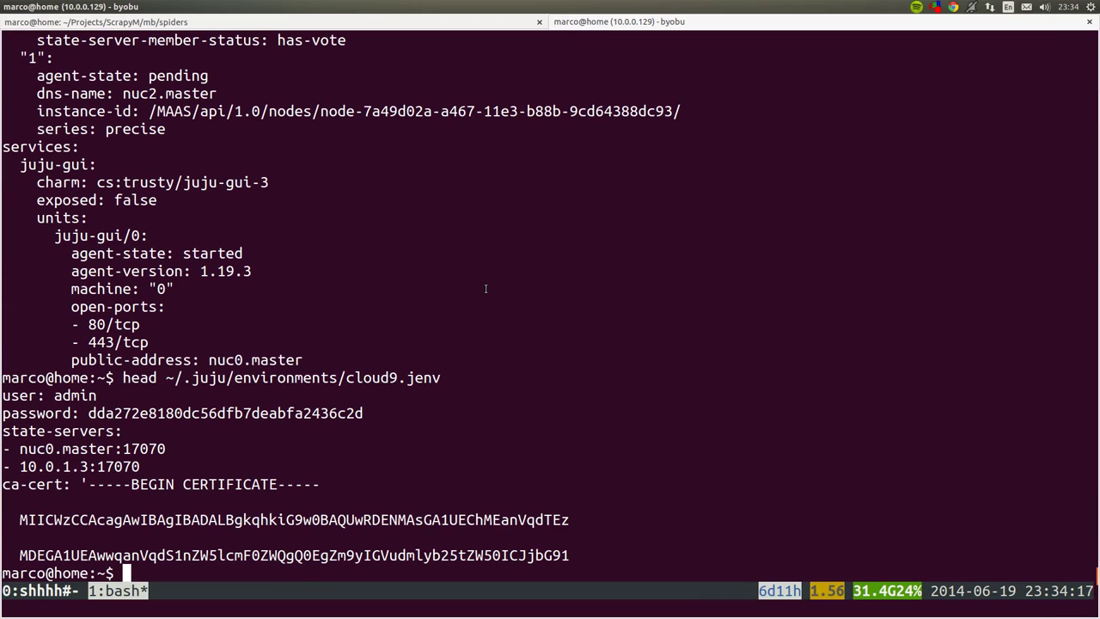
text(clear)
key(Return)
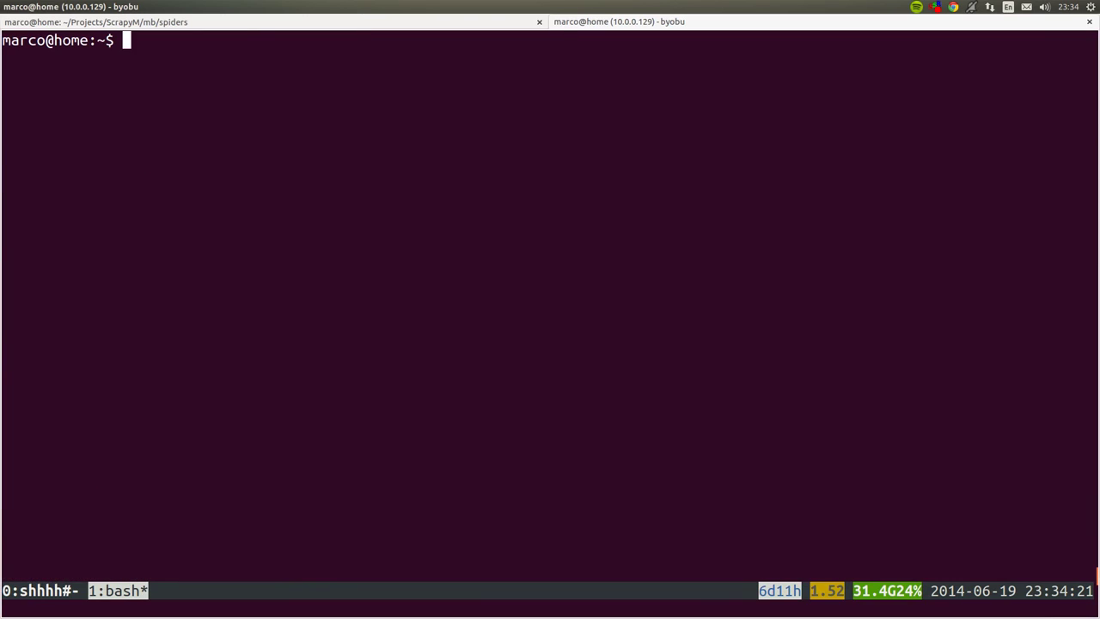
text(juju deploy mysql)
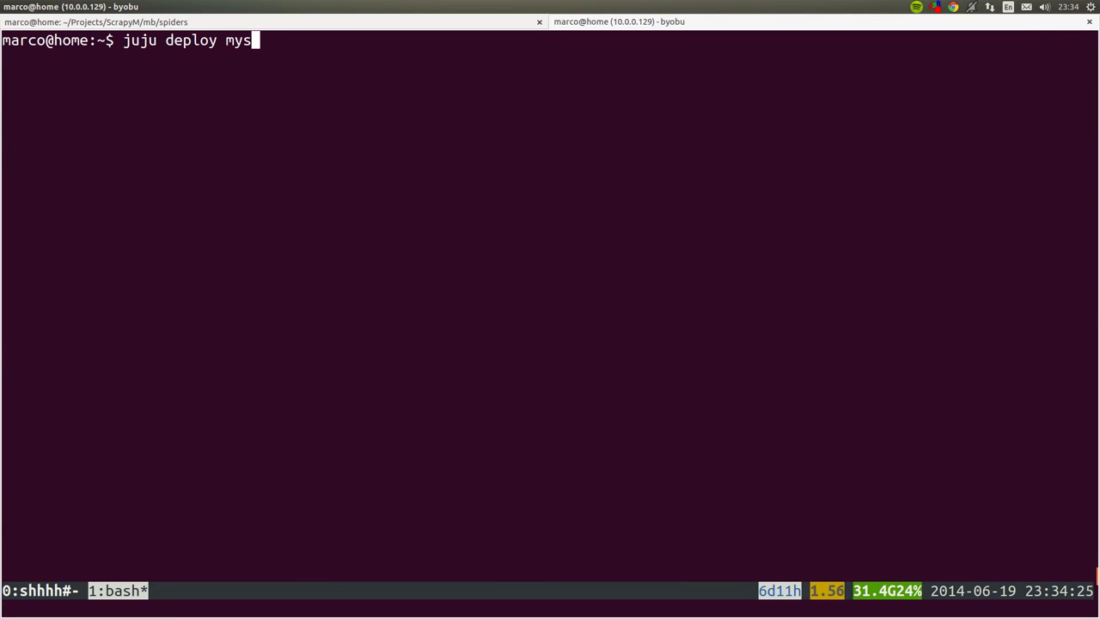
key(Left)
key(Left)
key(Left)
key(Left)
text(--to lxc:0)
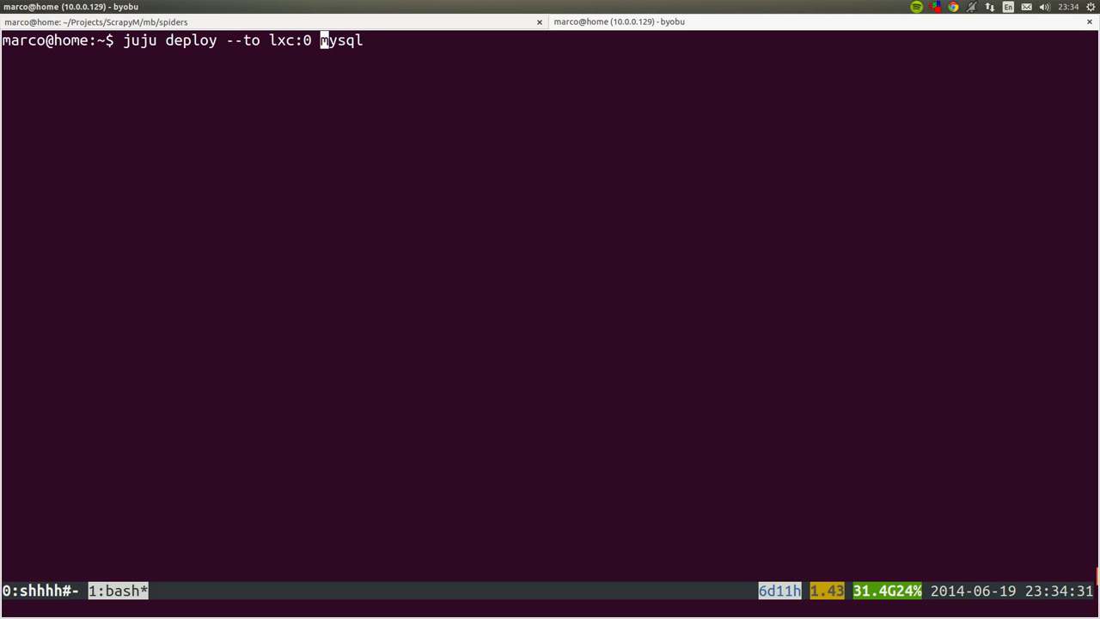
key(Return)
- Check the mysql service on the Juju GUI canvas, and return to the terminal to run juju status
key(alt+Tab)
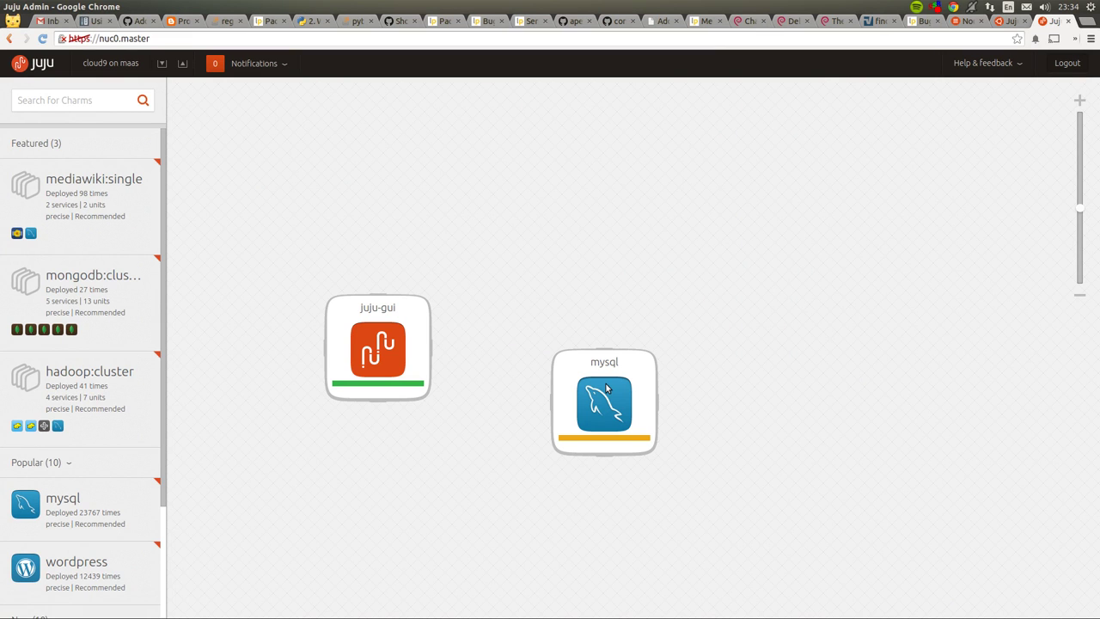
key(alt+Tab)
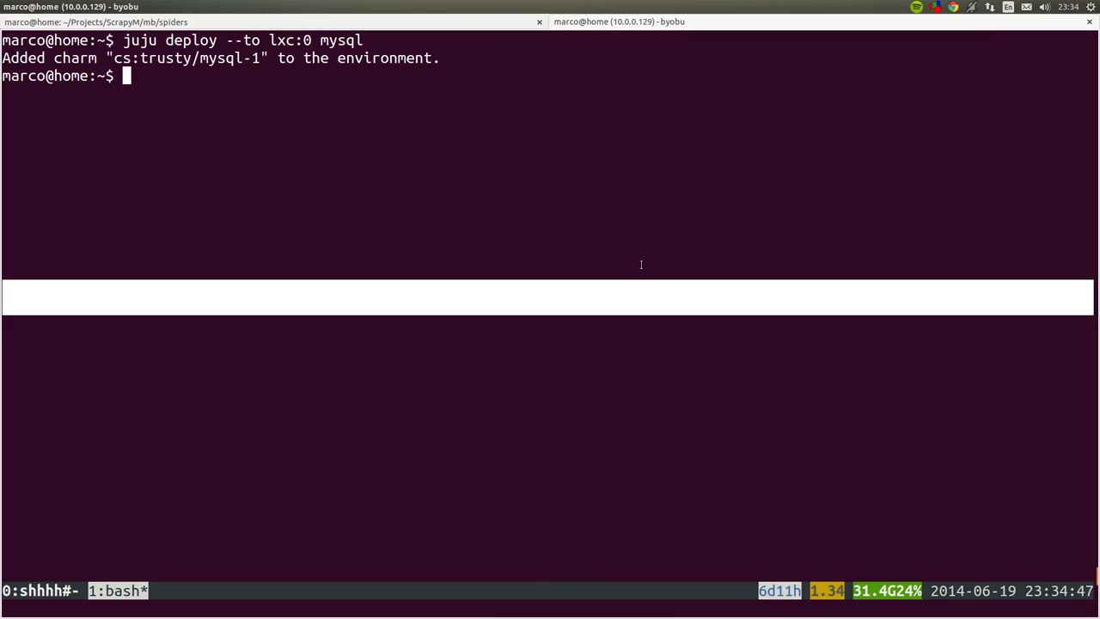
text(juju status)
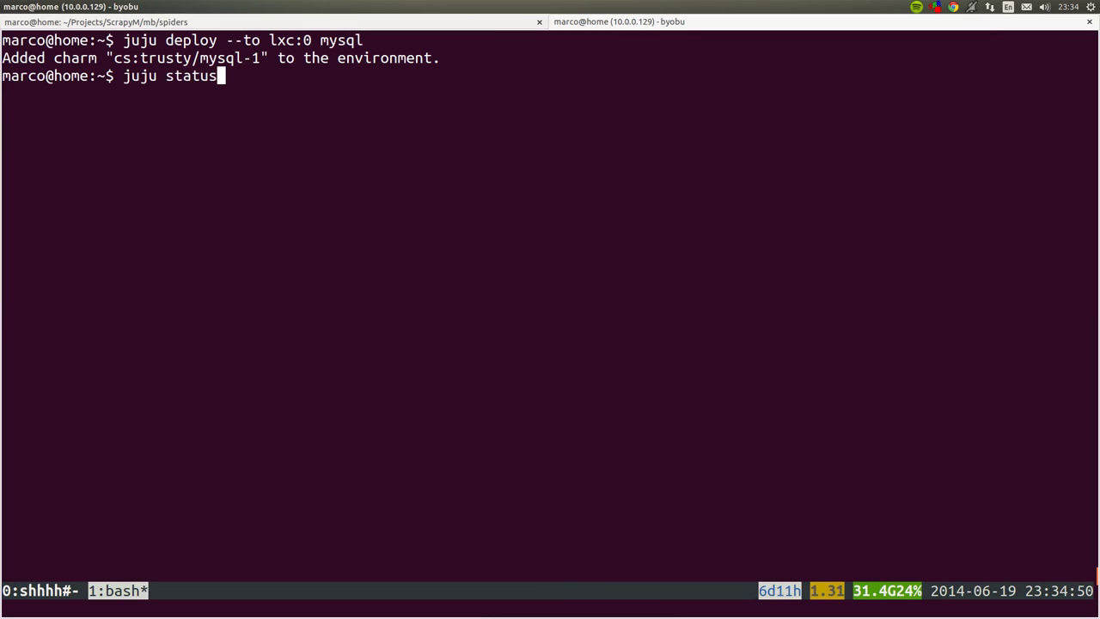
key(Return)
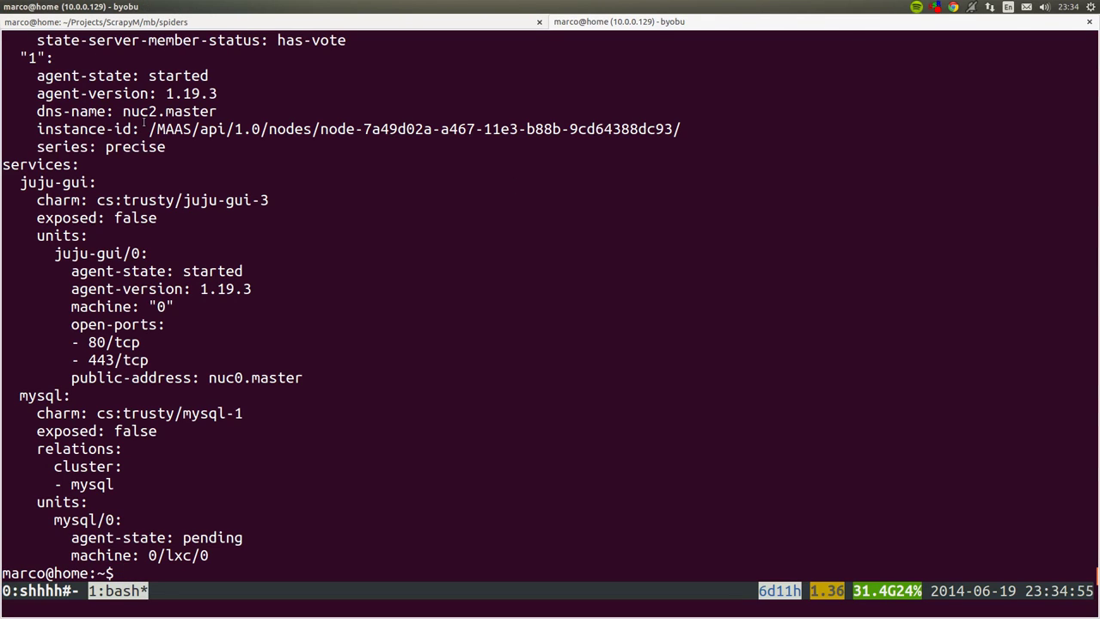
- Close the Juju Documentation page in Chrome and view the Cloud9 MAAS nodes list
key(alt+Tab)
click(1005, 20)
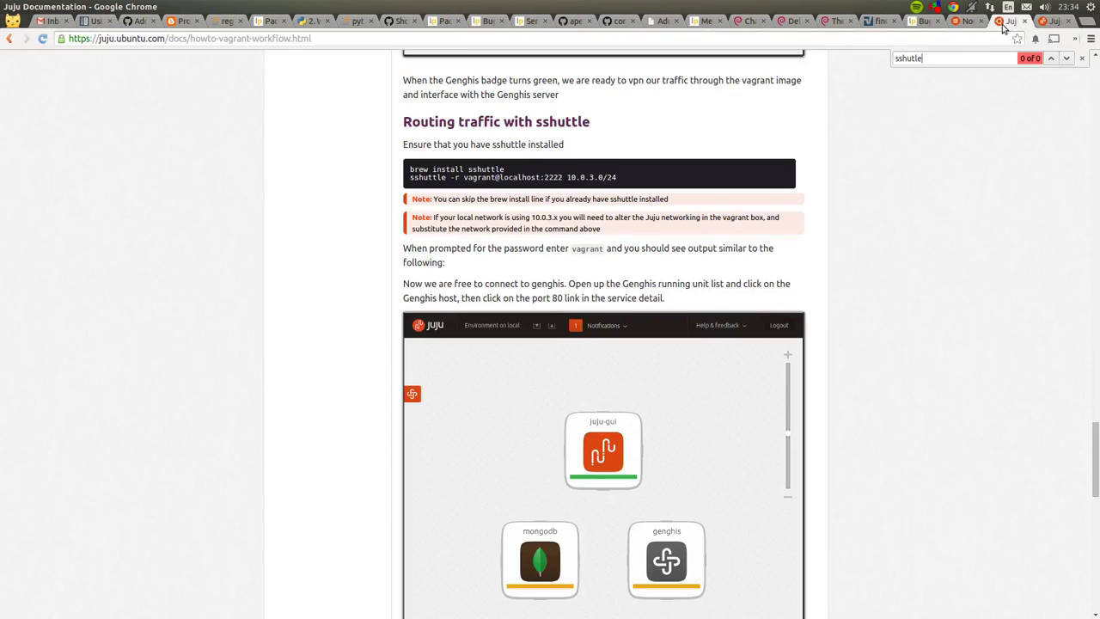
click(1025, 20)
click(1011, 21)
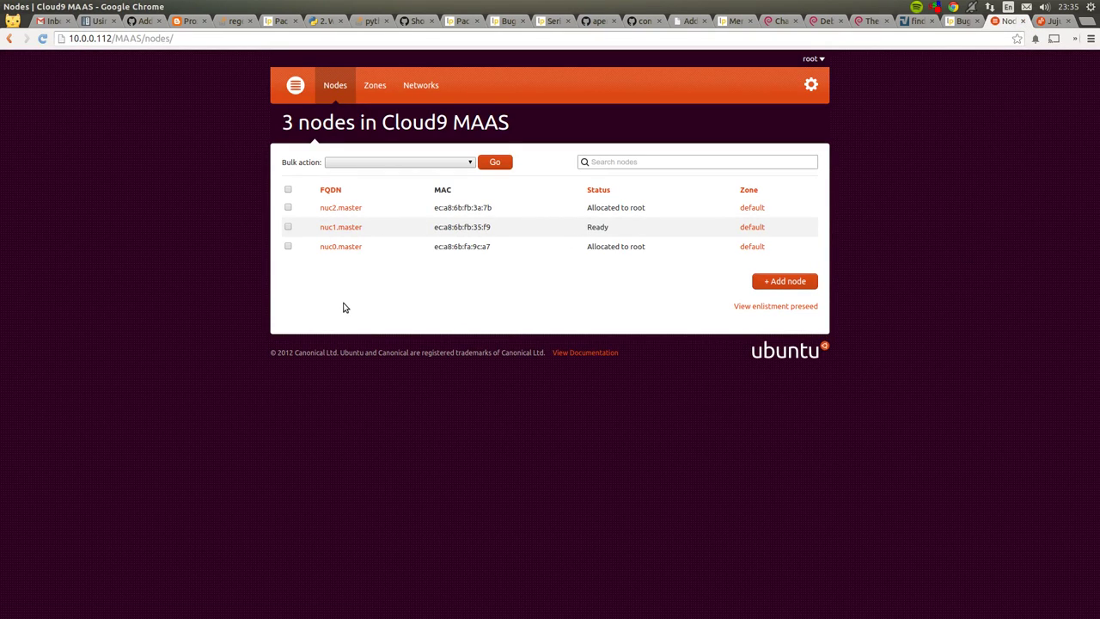
- Run juju status | less in the terminal and highlight the lxc/0 container listed under machine 0
key(alt+Tab)
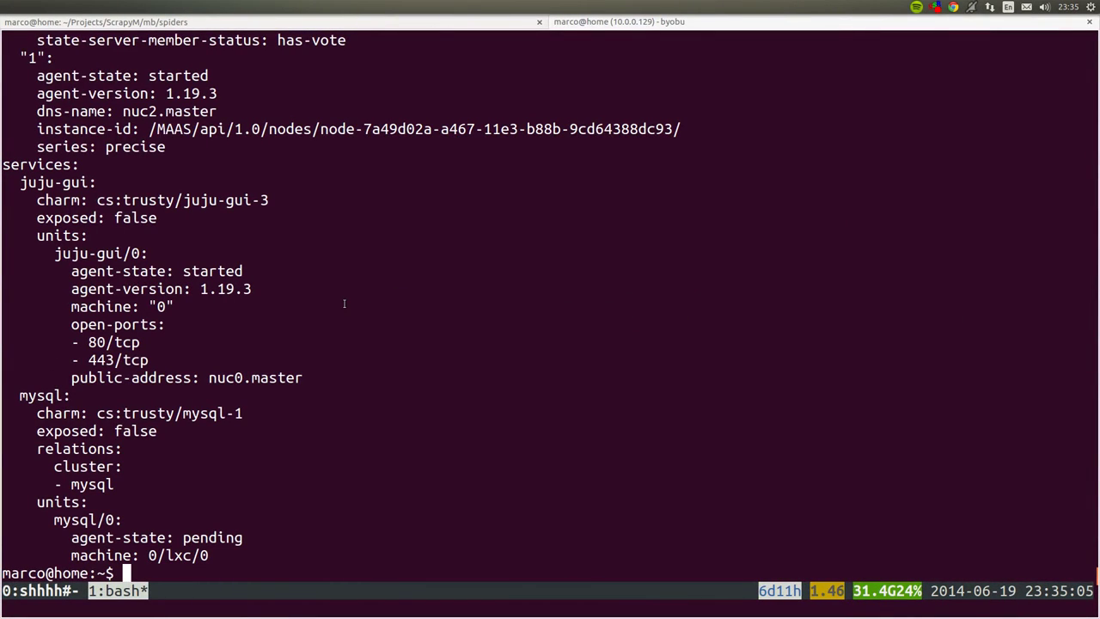
text(juju status)
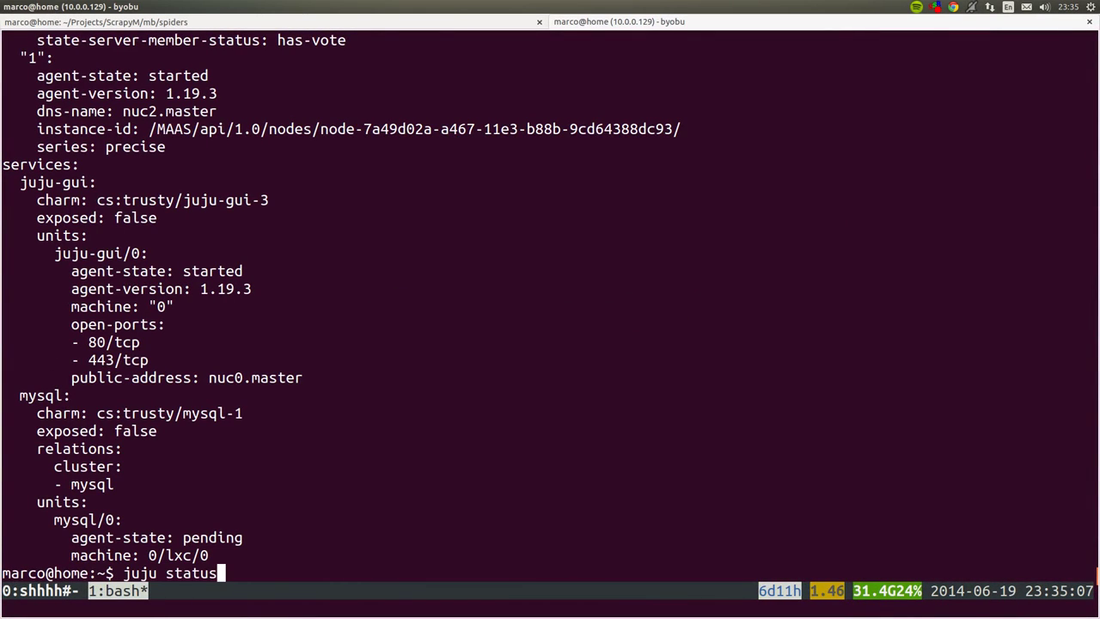
text( | le)
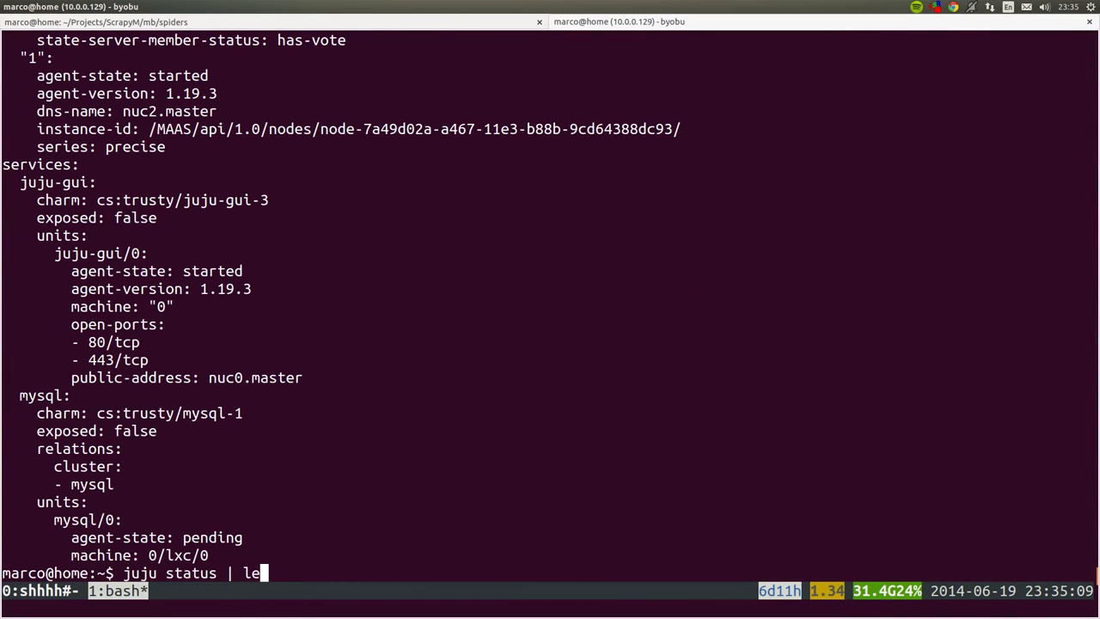
text(ss)
key(Return)
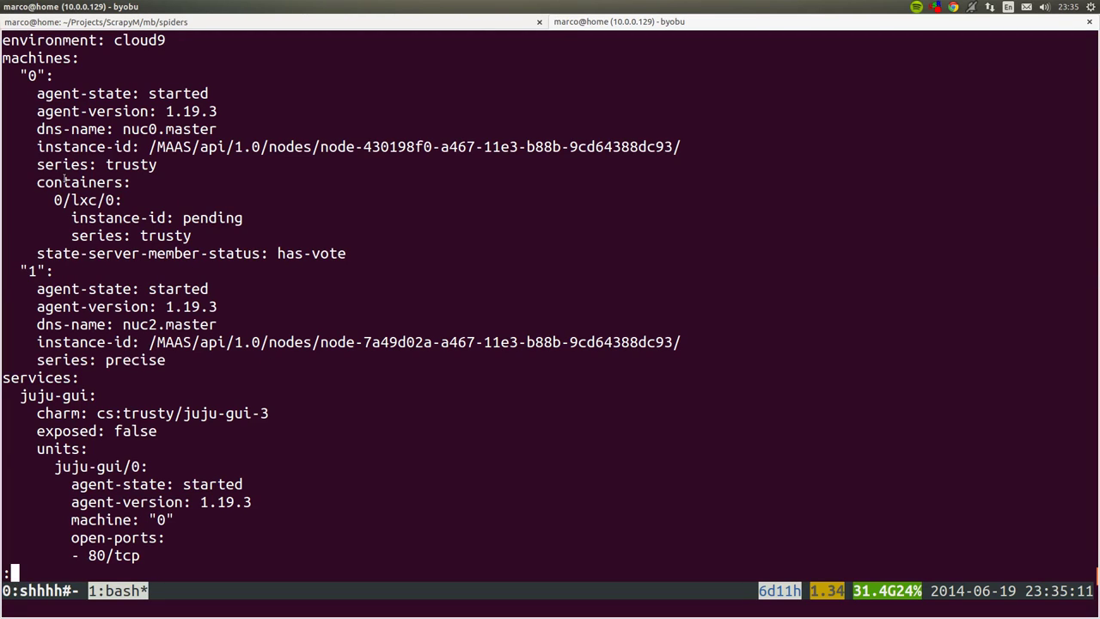
drag(54, 199, 113, 199)
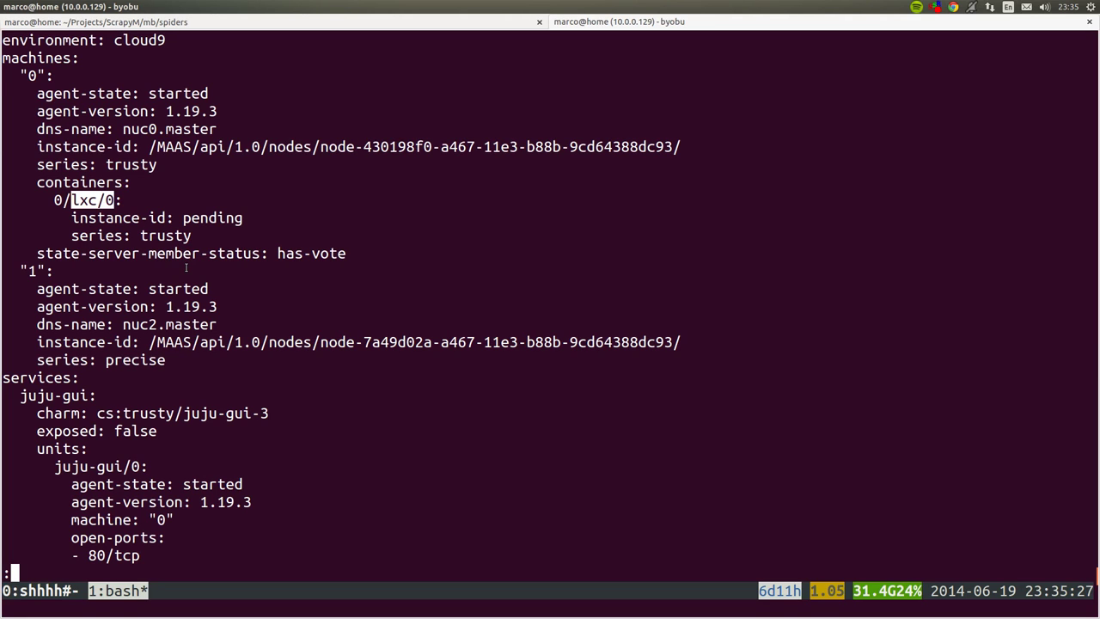
- Read the paged status down to the mysql unit's state and machine, and quit the pager
key(Down)
key(Down)
key(Down)
key(Down)
key(Down)
key(Down)
key(Down)
key(Down)
key(Down)
key(Down)
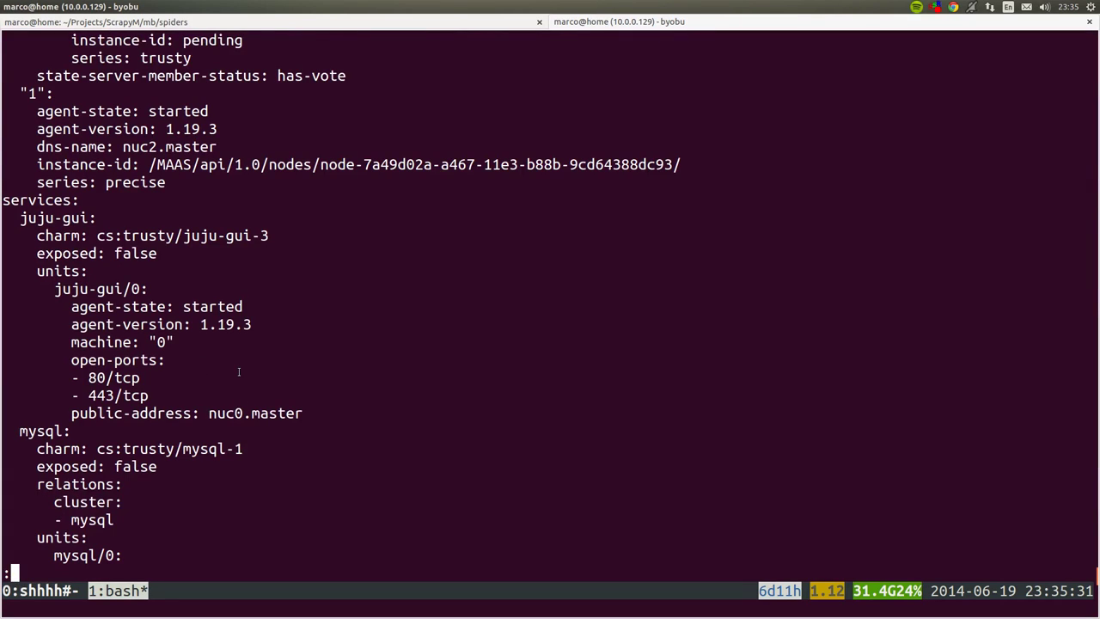
key(Down)
key(Down)
key(Down)
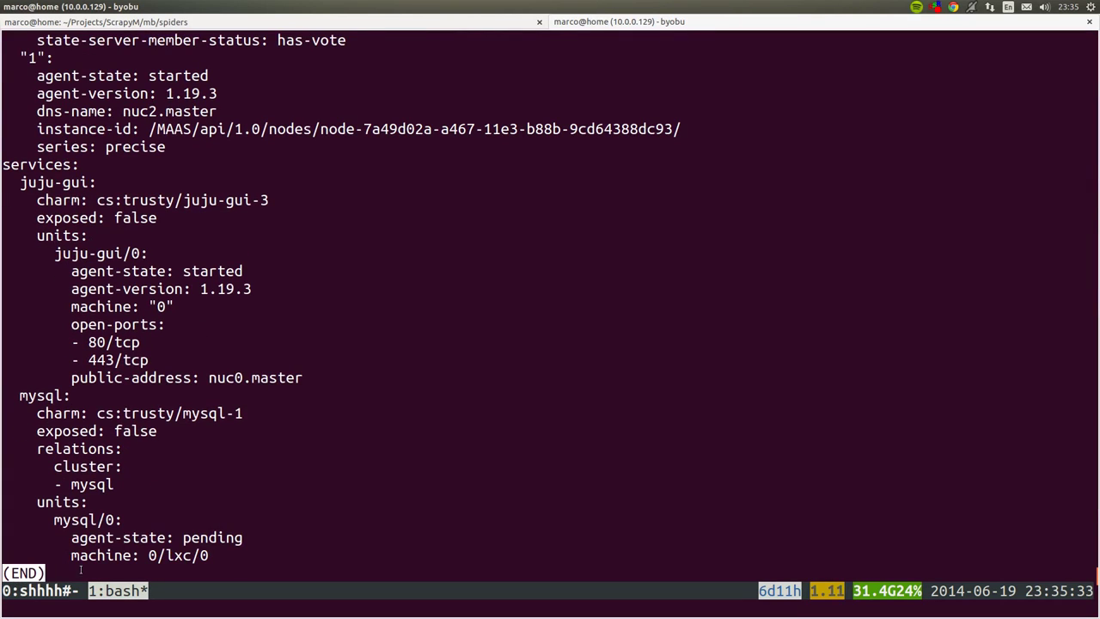
key(q)
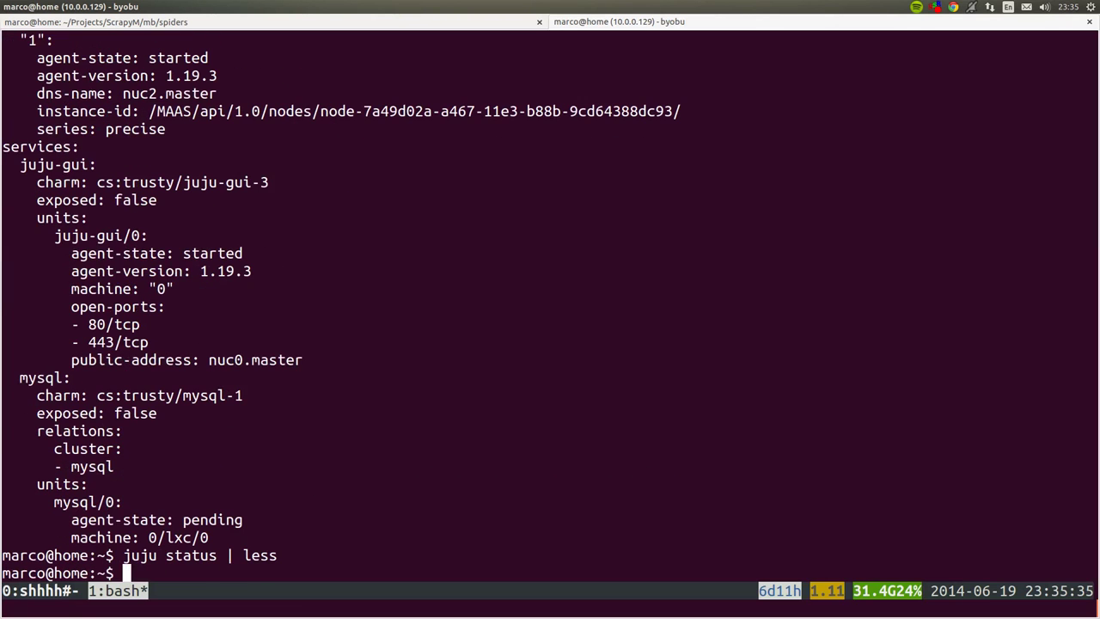
- Run juju status again without the less pager
key(Up)
key(BackSpace)
key(BackSpace)
key(BackSpace)
key(BackSpace)
key(BackSpace)
key(BackSpace)
key(BackSpace)
key(Return)
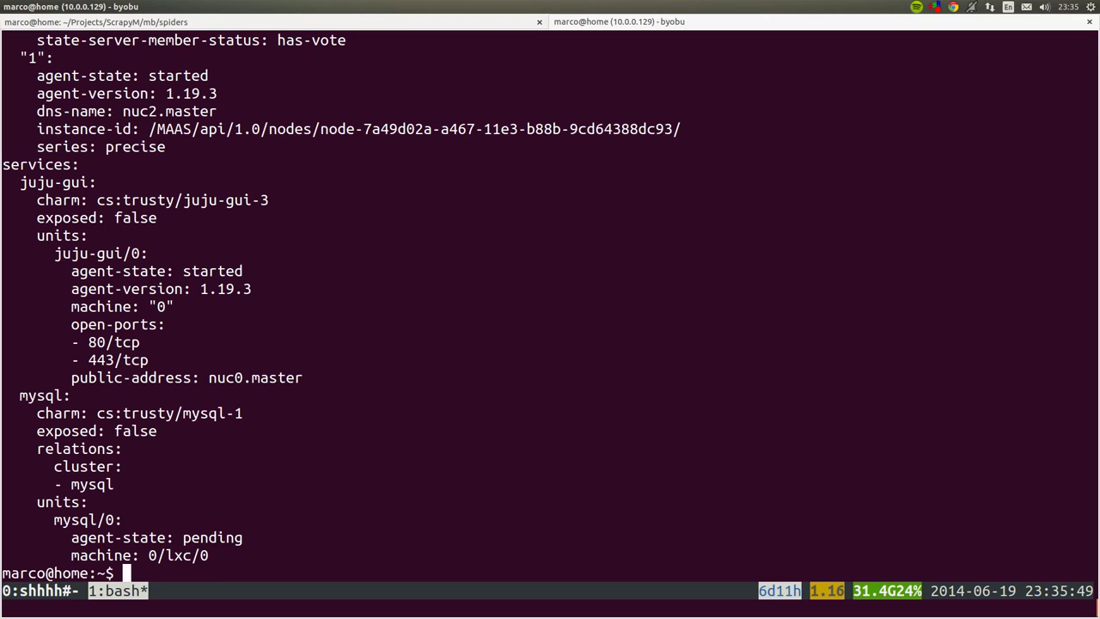
- Deploy keystone to an LXC container on machine 0 with juju deploy --to lxc:0 keystone
text(juju status | less)
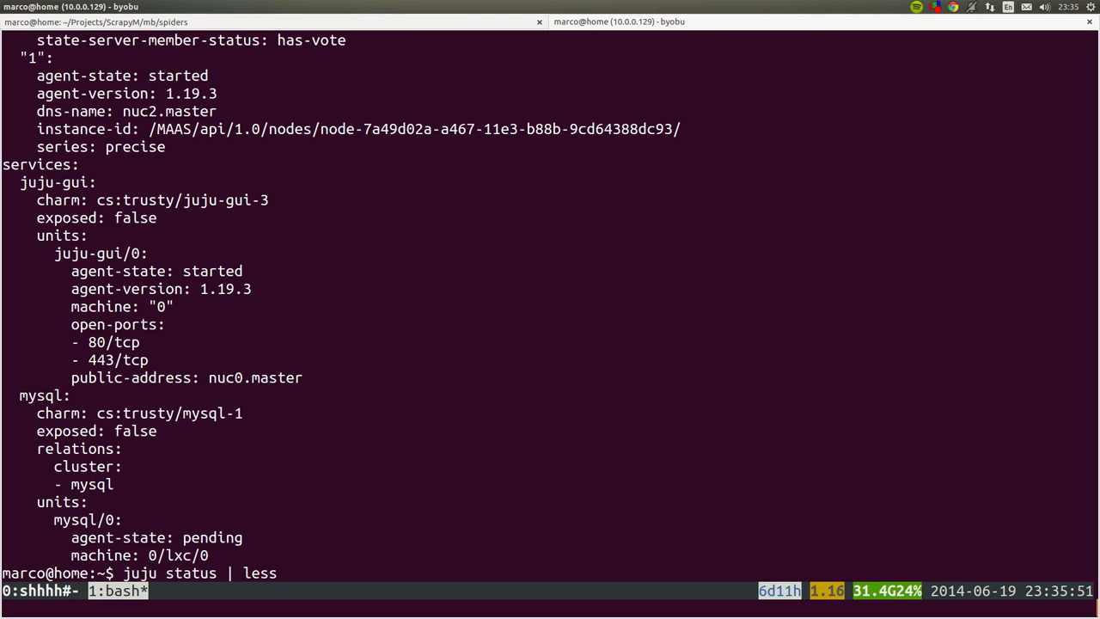
key(Up)
key(Up)
key(BackSpace)
key(BackSpace)
key(BackSpace)
key(BackSpace)
key(BackSpace)
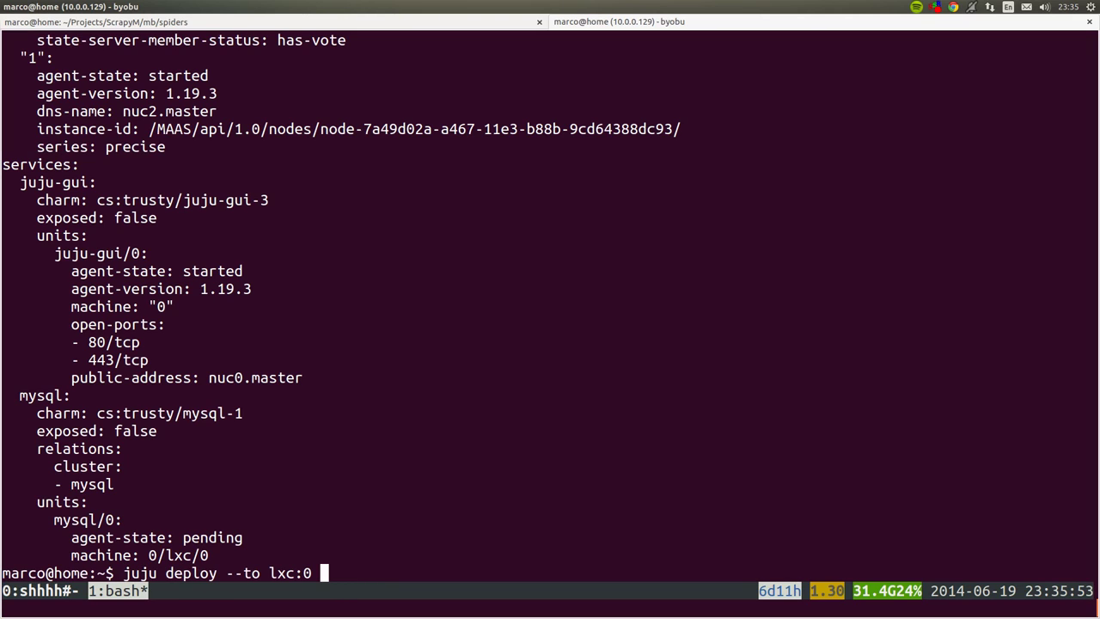
text(keystone)
key(Return)
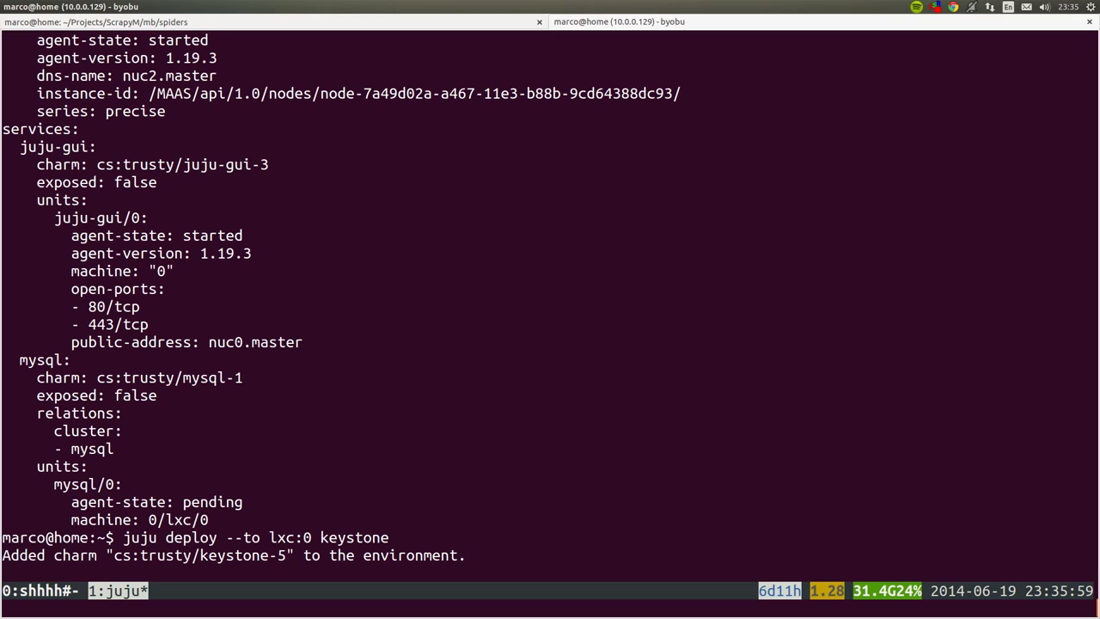
- Deploy nova-cloud-controller to an LXC container on machine 0 with juju deploy --to lxc:0 nova-cloud-controller
key(Up)
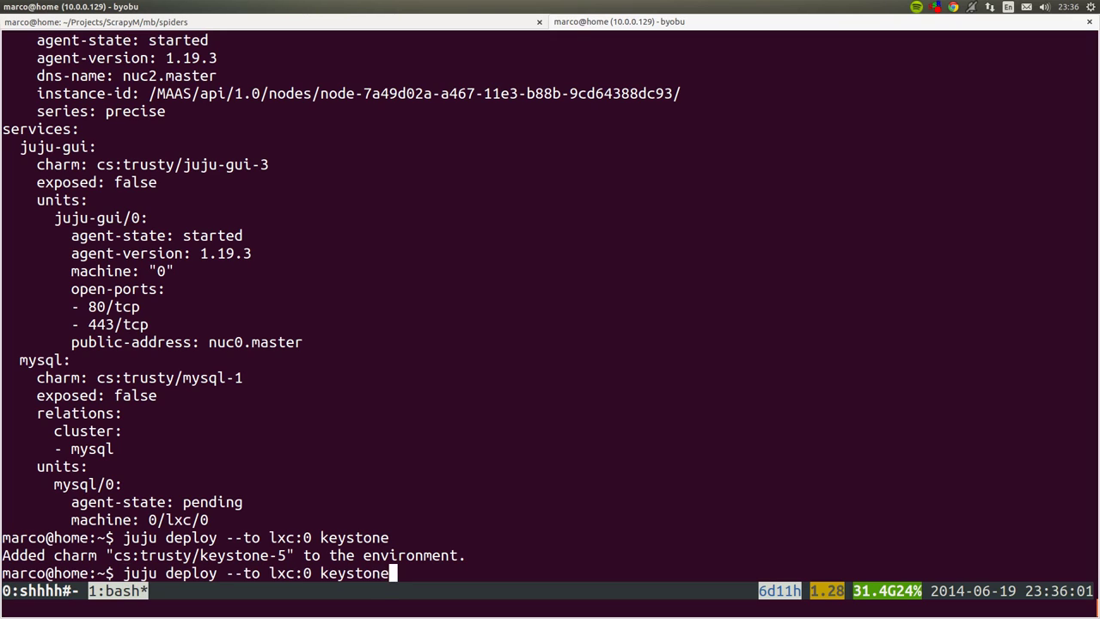
key(BackSpace)
key(BackSpace)
key(BackSpace)
key(BackSpace)
key(BackSpace)
key(BackSpace)
key(BackSpace)
key(BackSpace)
text(nova)
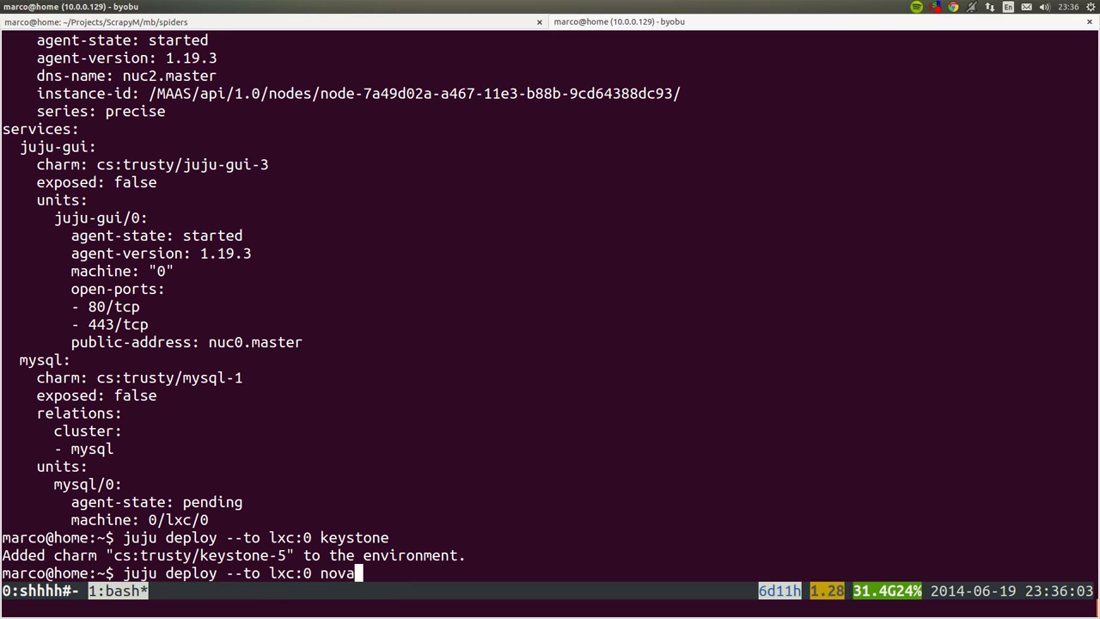
text(-cloud-controller)
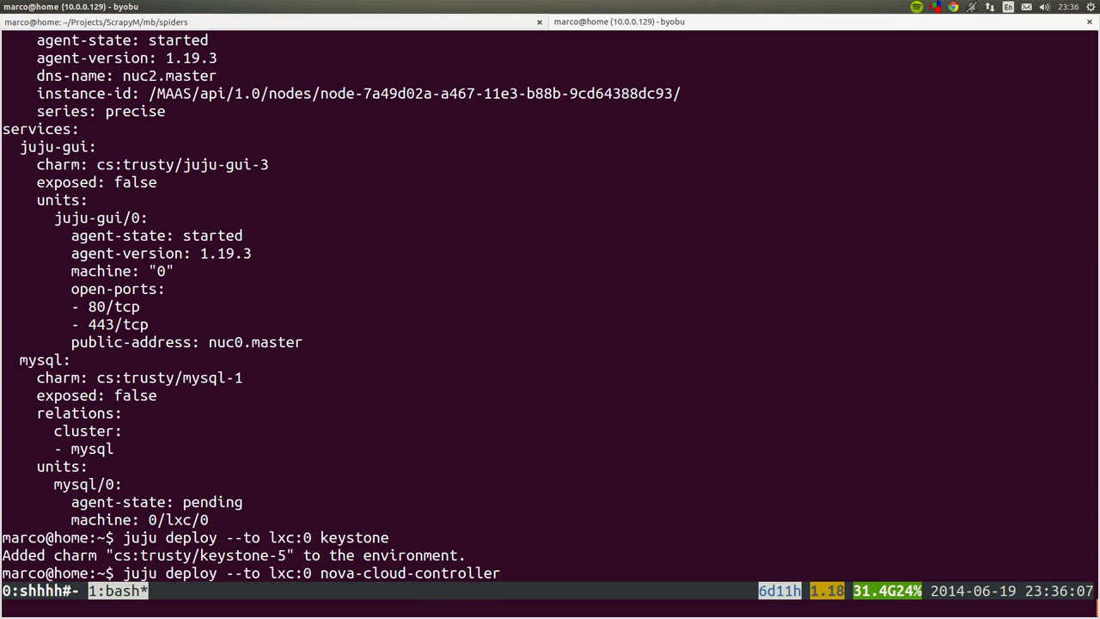
key(Return)
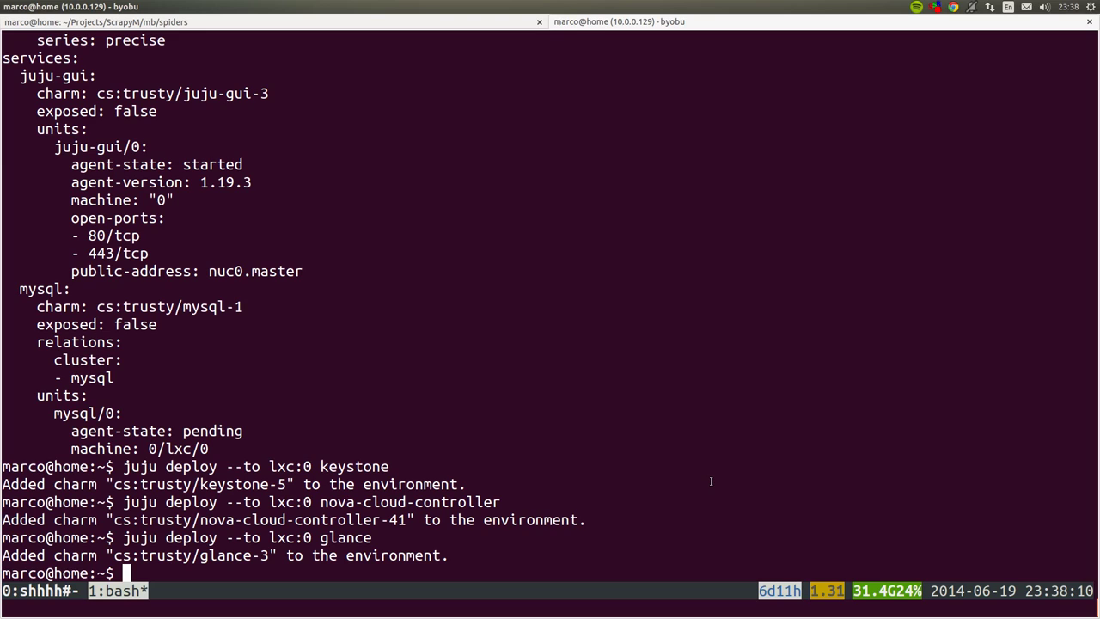
- Deploy rabbitmq-server to an LXC container on machine 0 with juju deploy --to lxc:0 rabbitmq-server
key(Up)
key(BackSpace)
key(BackSpace)
key(BackSpace)
key(BackSpace)
key(BackSpace)
key(BackSpace)
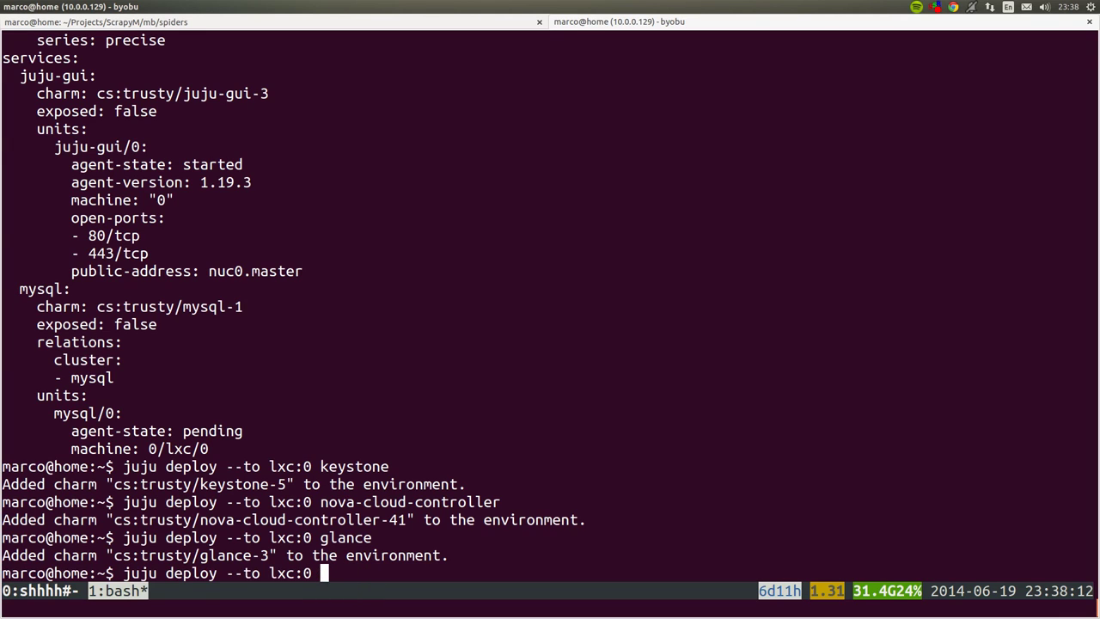
text(rabbit-)
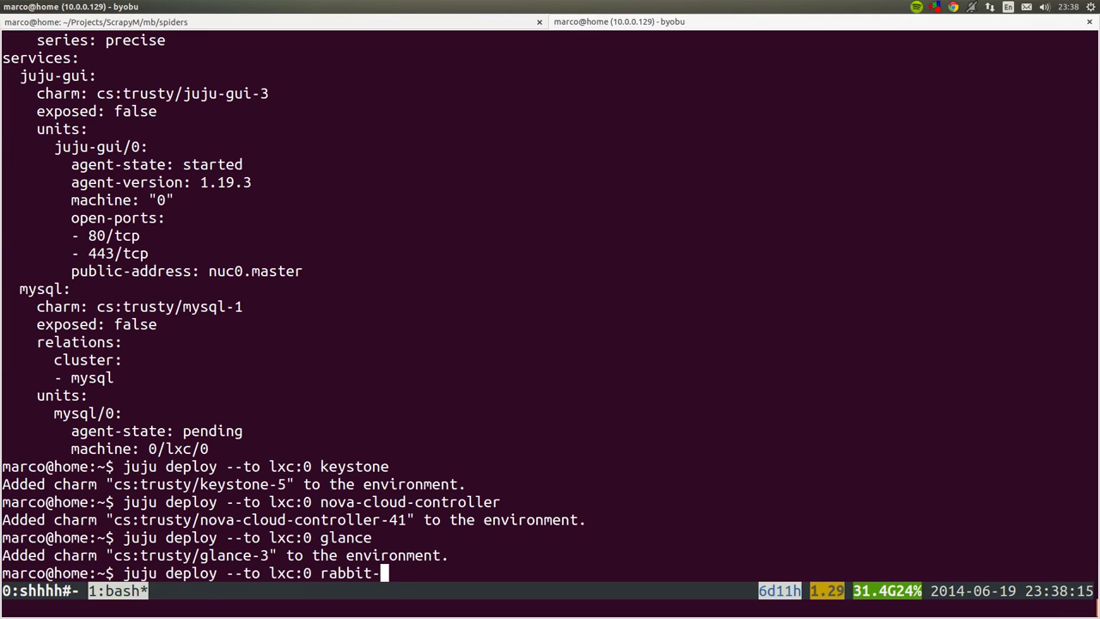
key(BackSpace)
text(mq-server)
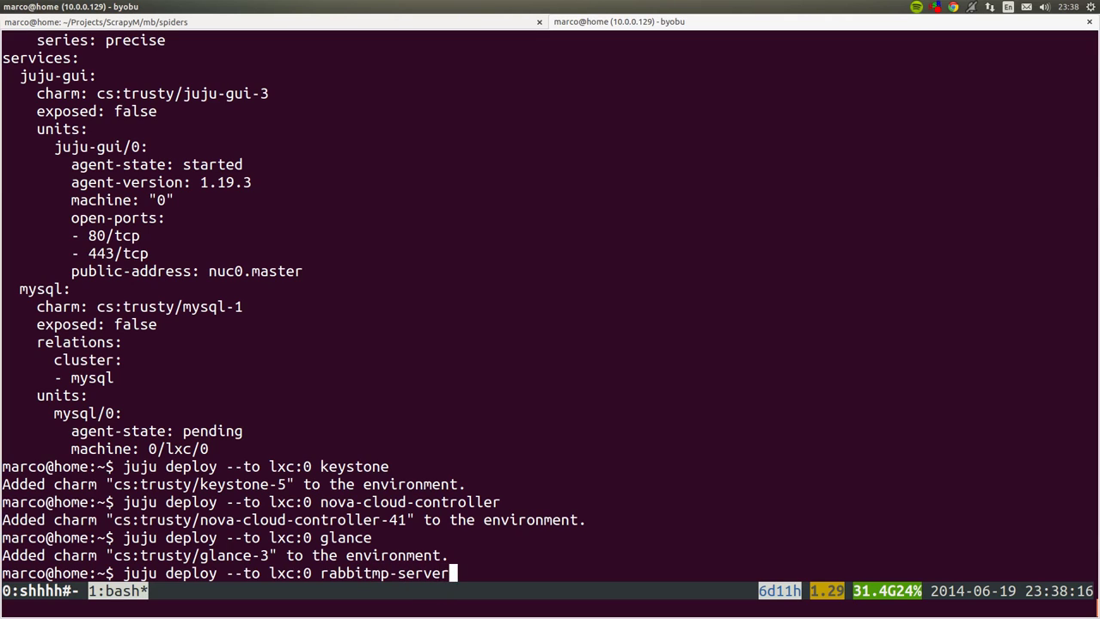
key(BackSpace)
key(BackSpace)
key(BackSpace)
key(BackSpace)
key(BackSpace)
key(BackSpace)
key(BackSpace)
key(BackSpace)
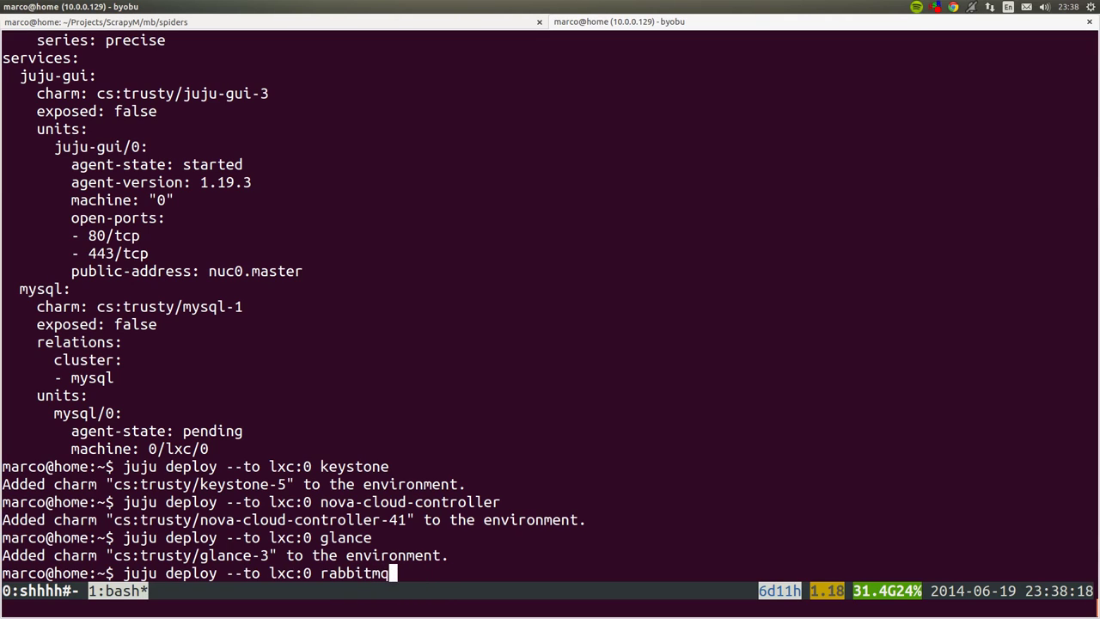
text(q-server)
key(Return)
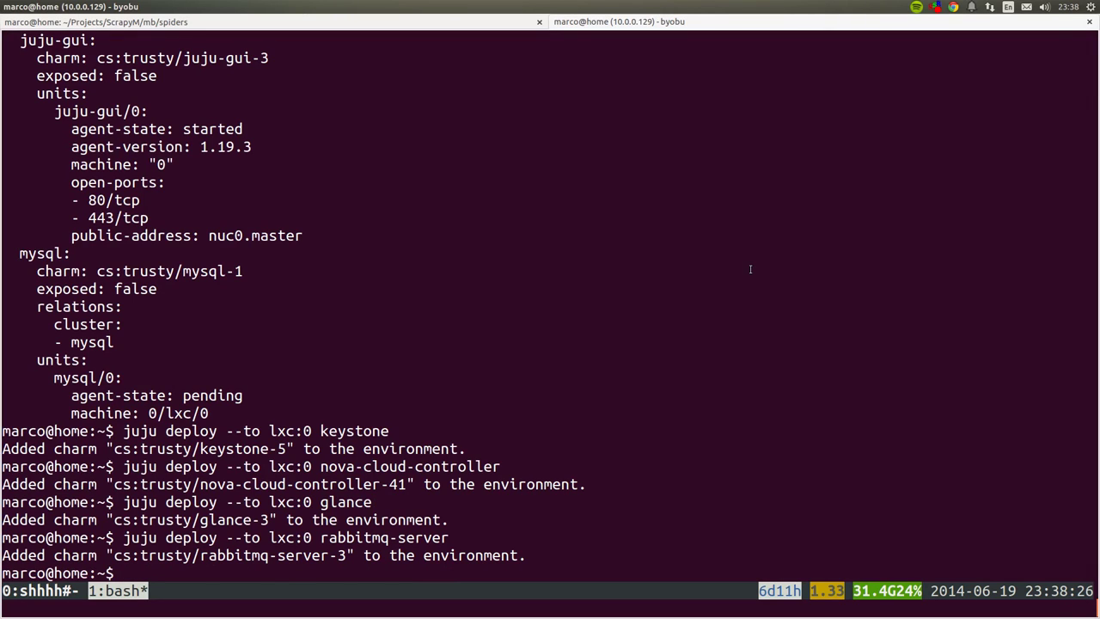
- Deploy openstack-dashboard to an LXC container on machine 0 with juju deploy --to lxc:0 openstack-dashboard
key(Up)
key(BackSpace)
key(BackSpace)
key(BackSpace)
key(BackSpace)
key(BackSpace)
key(BackSpace)
key(BackSpace)
key(BackSpace)
key(BackSpace)
key(BackSpace)
key(BackSpace)
key(BackSpace)
key(BackSpace)
key(BackSpace)
key(BackSpace)
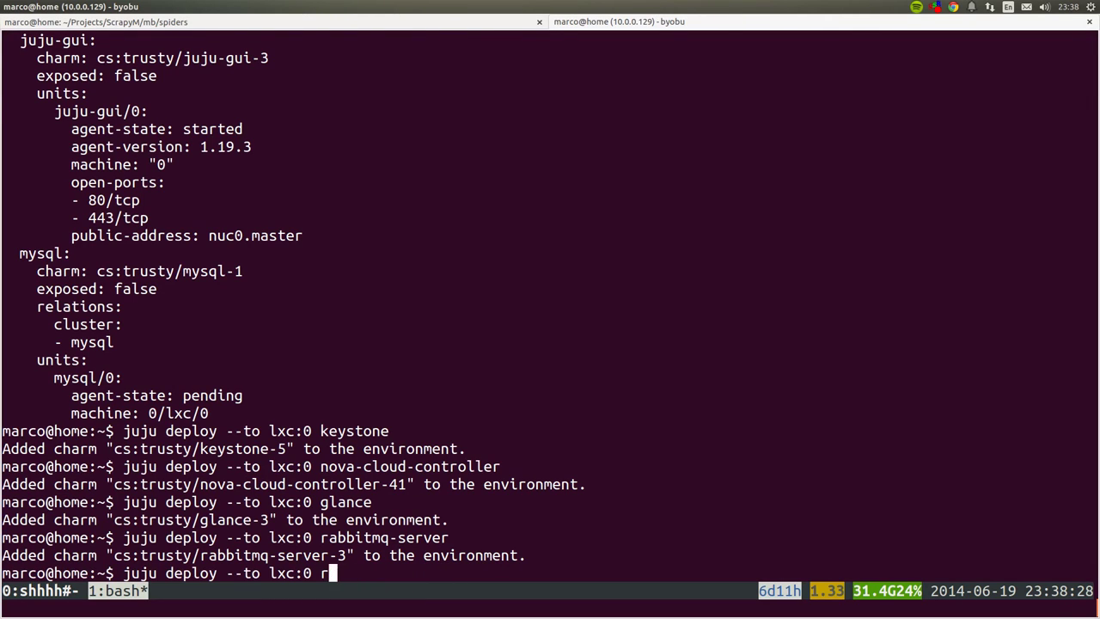
text(openstack)
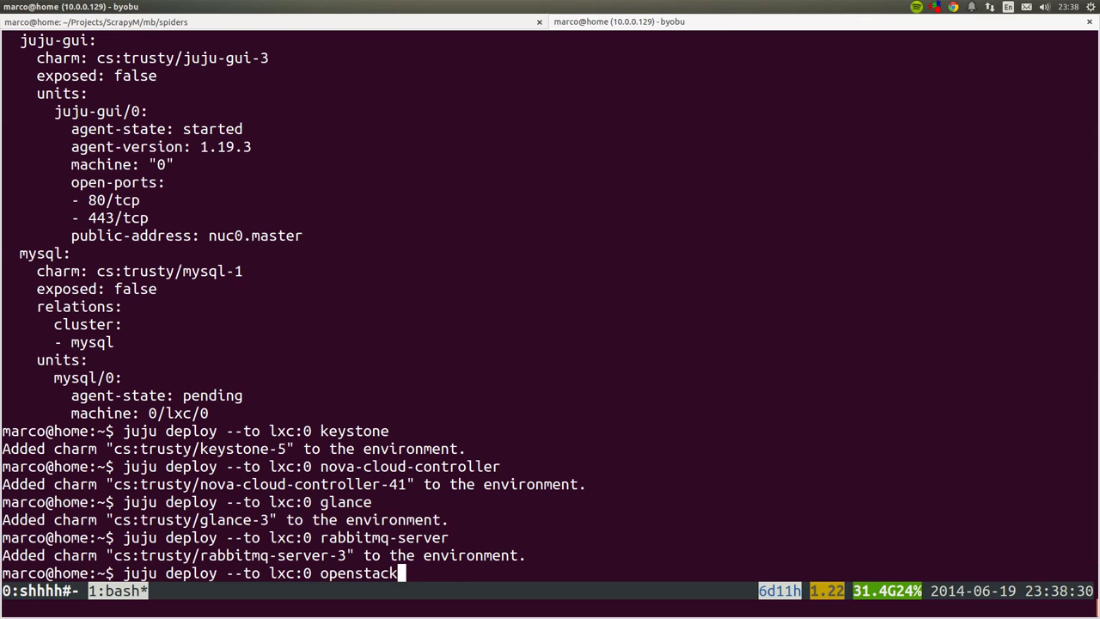
text(-sashboard)
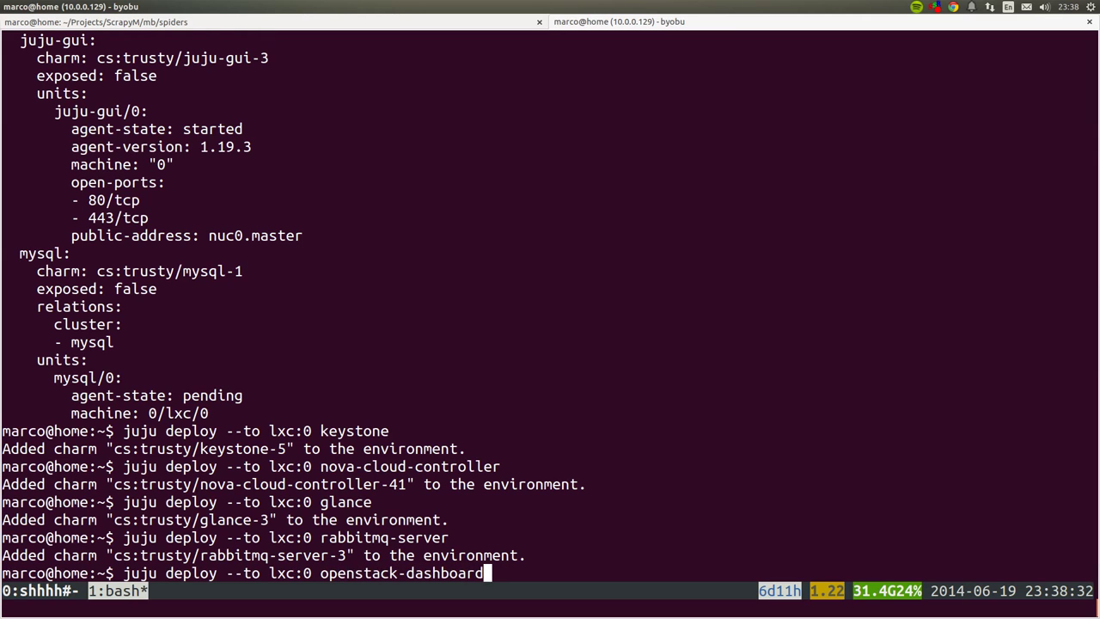
key(Return)
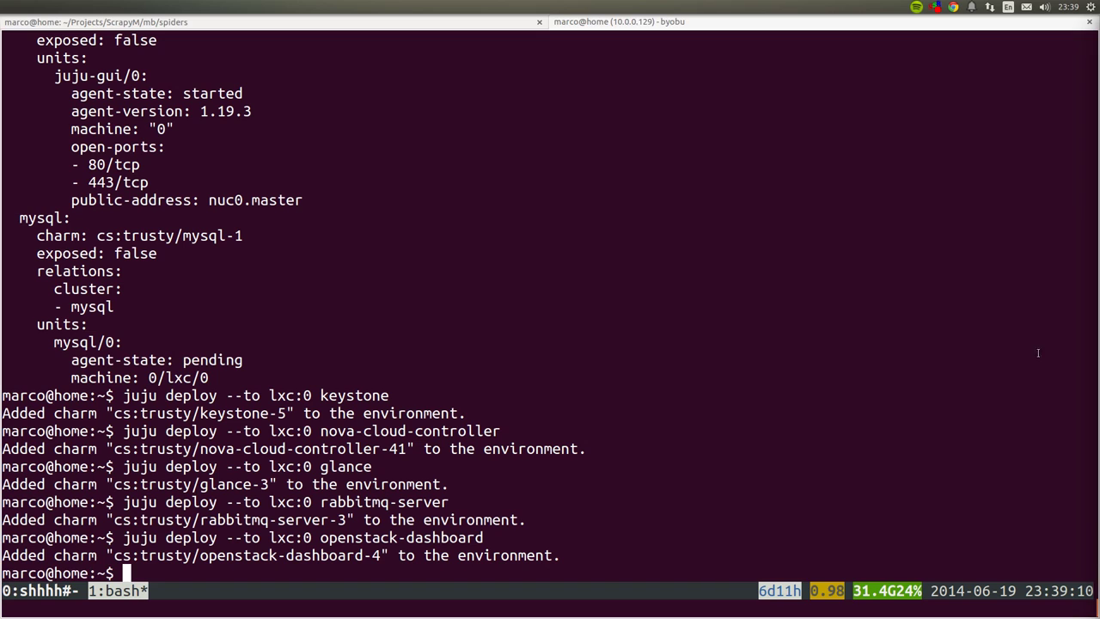
- Deploy cinder to an LXC container on machine 0 with juju deploy --to lxc:0 cinder
click(833, 406)
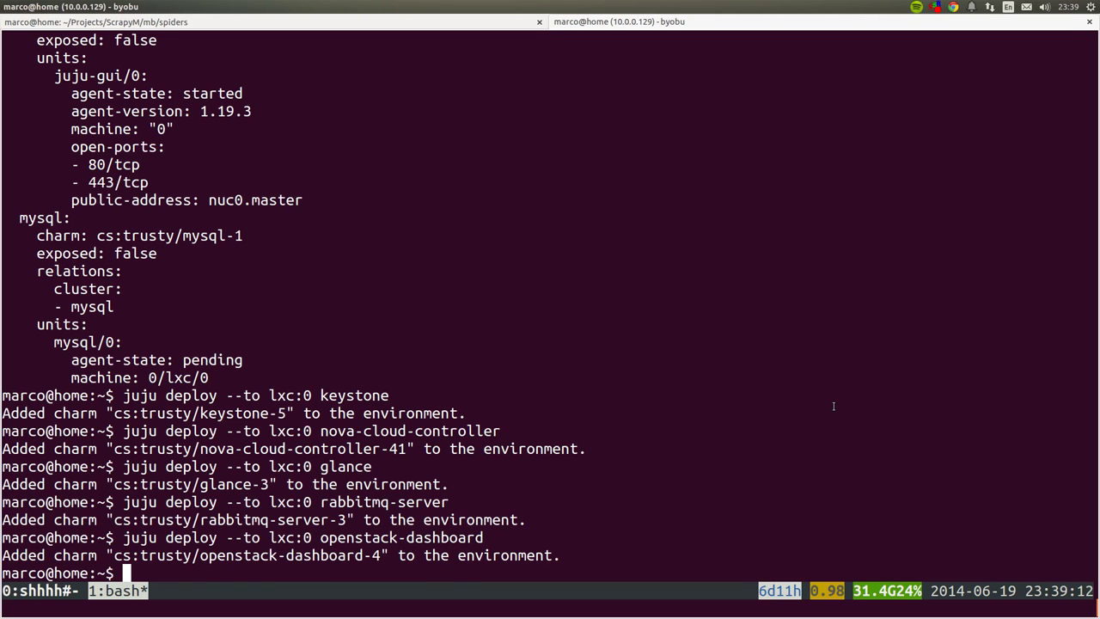
key(Up)
key(BackSpace)
key(BackSpace)
key(BackSpace)
key(BackSpace)
key(BackSpace)
key(BackSpace)
key(BackSpace)
key(BackSpace)
key(BackSpace)
key(BackSpace)
key(BackSpace)
key(BackSpace)
key(BackSpace)
key(BackSpace)
key(BackSpace)
key(BackSpace)
key(BackSpace)
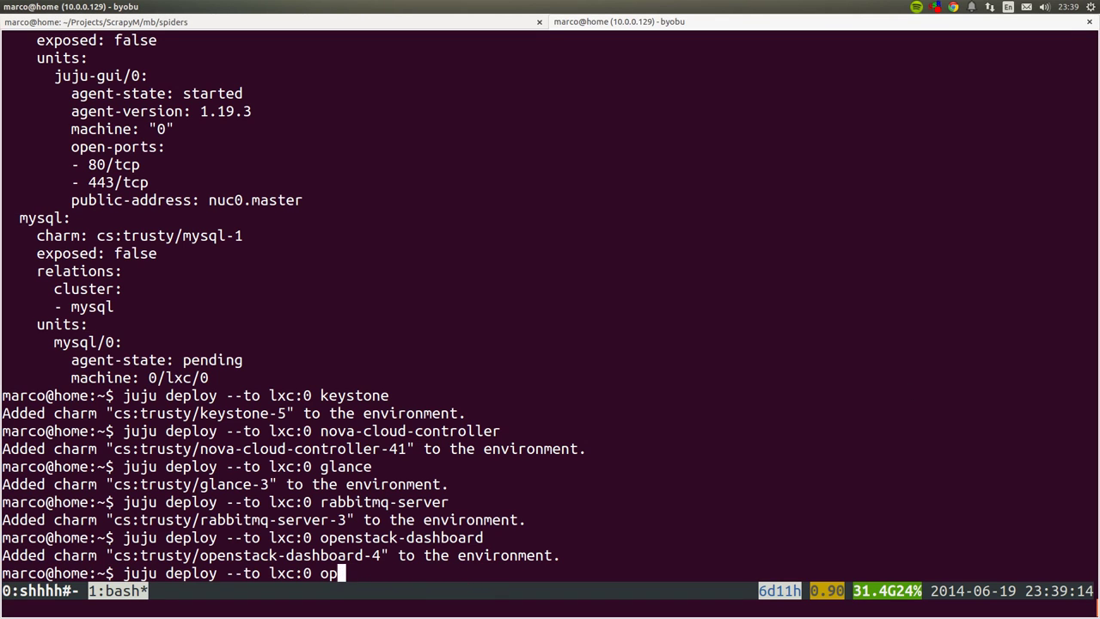
key(BackSpace)
key(BackSpace)
text(cinder)
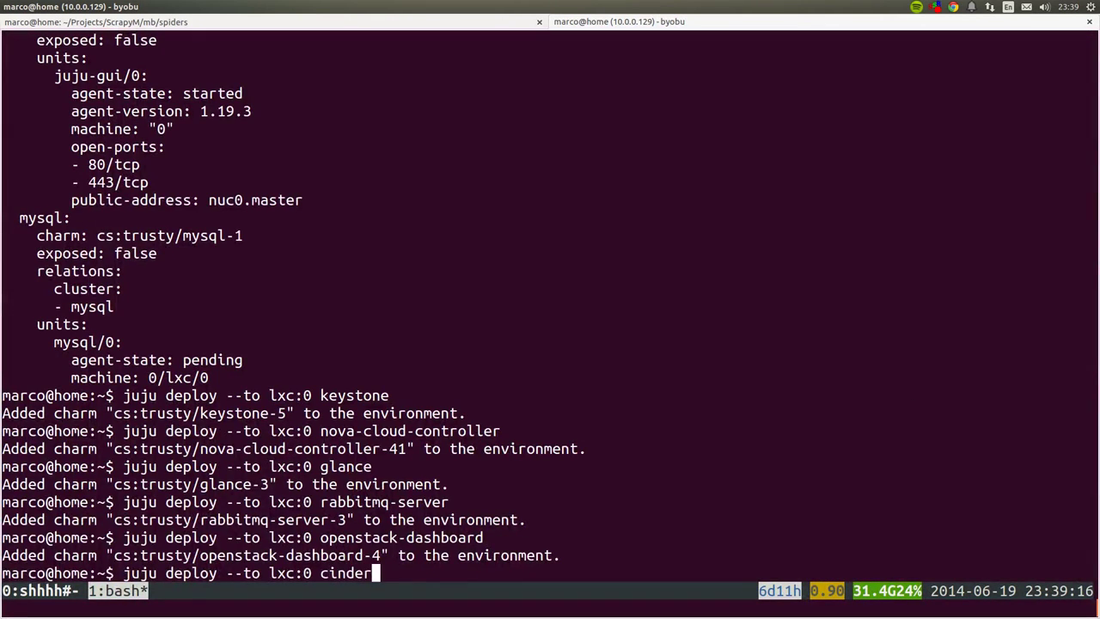
key(Return)
- Switch to the Juju GUI in Chrome, group the OpenStack service icons closer together on the canvas, and return to the terminal
key(alt+Tab)
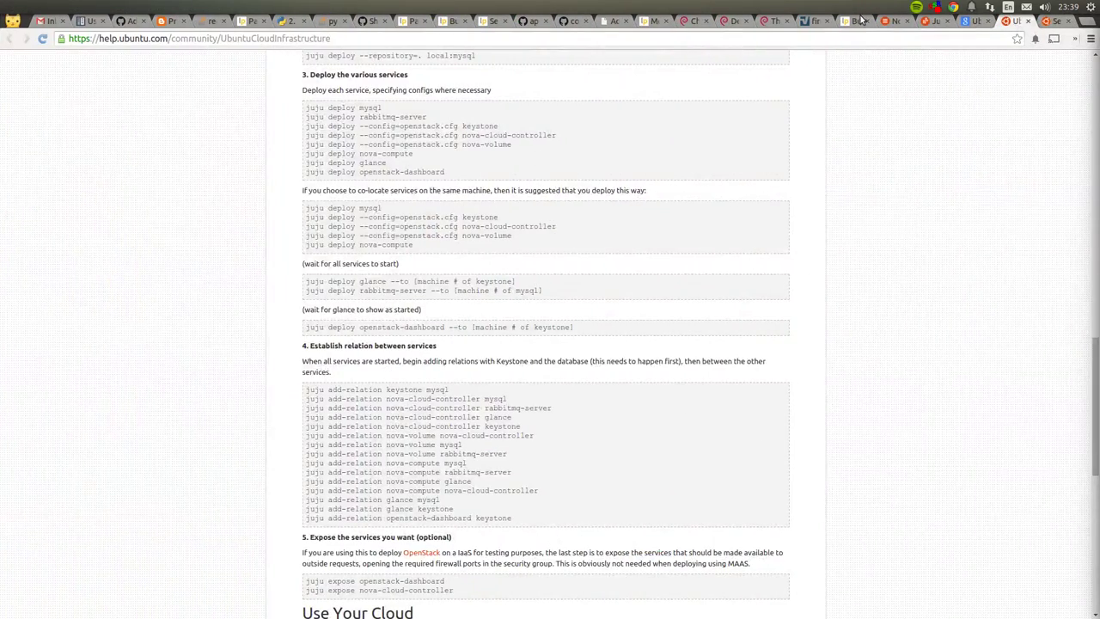
click(932, 21)
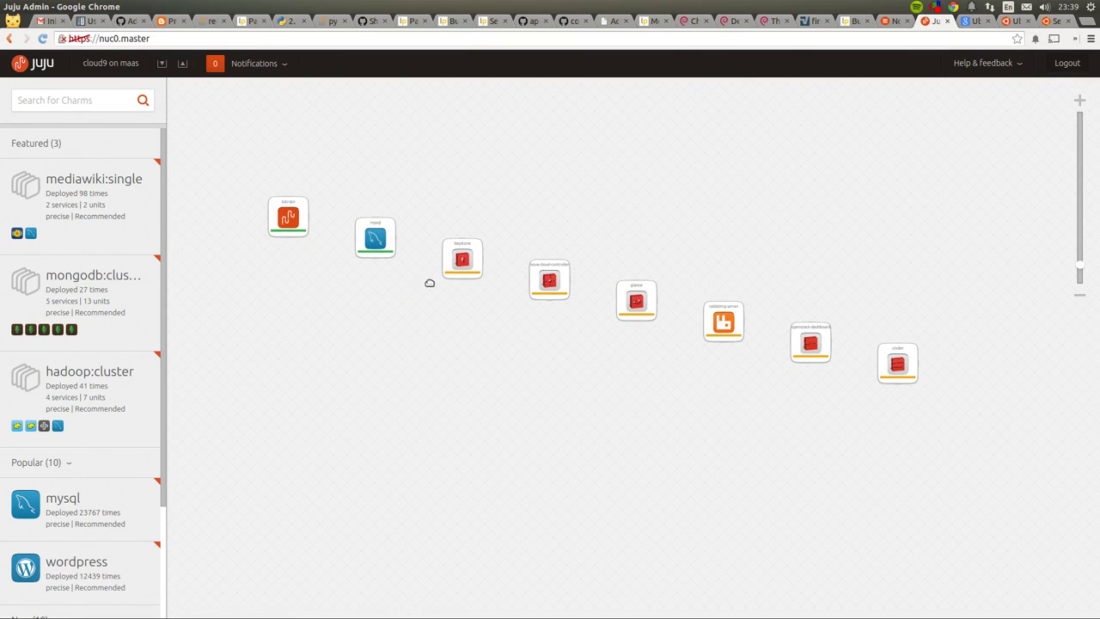
drag(464, 250, 486, 166)
drag(547, 281, 398, 336)
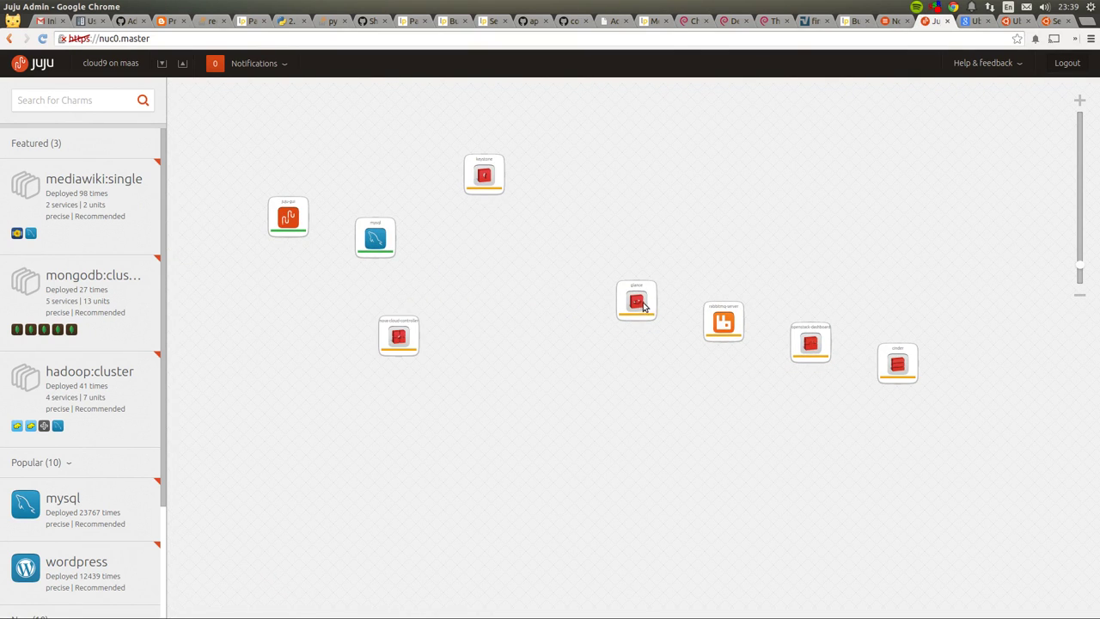
drag(642, 305, 563, 209)
drag(713, 320, 470, 264)
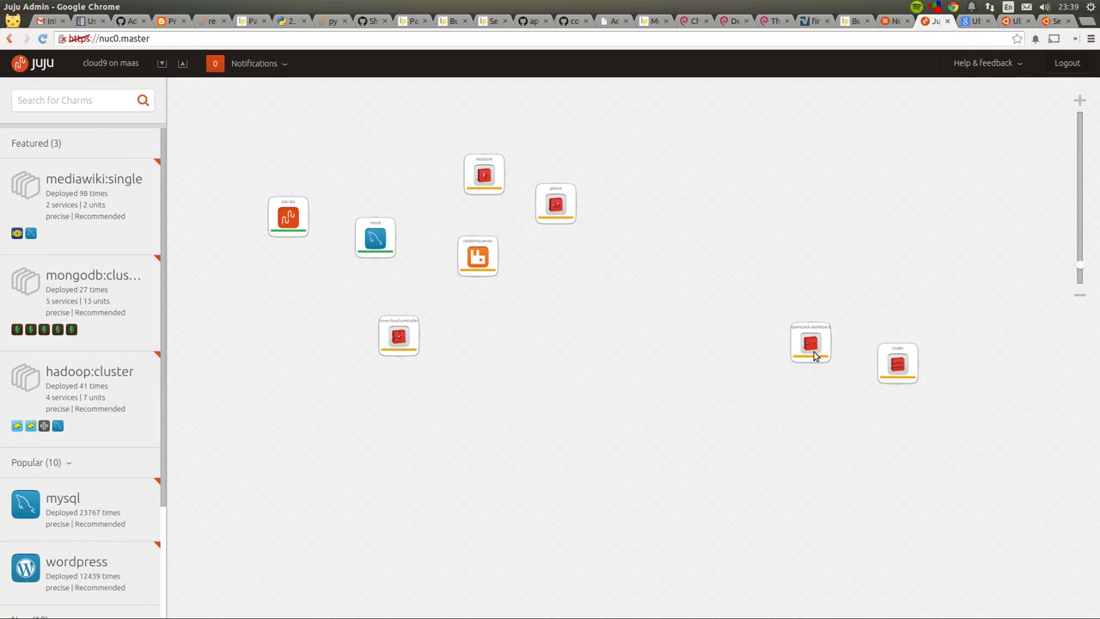
drag(814, 356, 542, 357)
drag(886, 352, 603, 276)
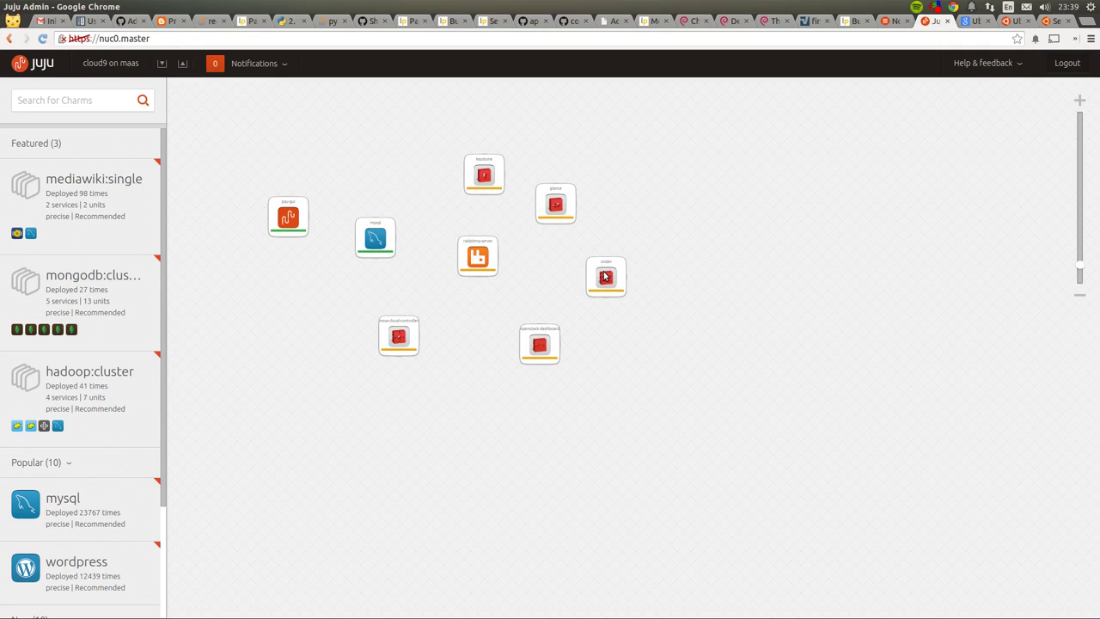
drag(623, 361, 633, 369)
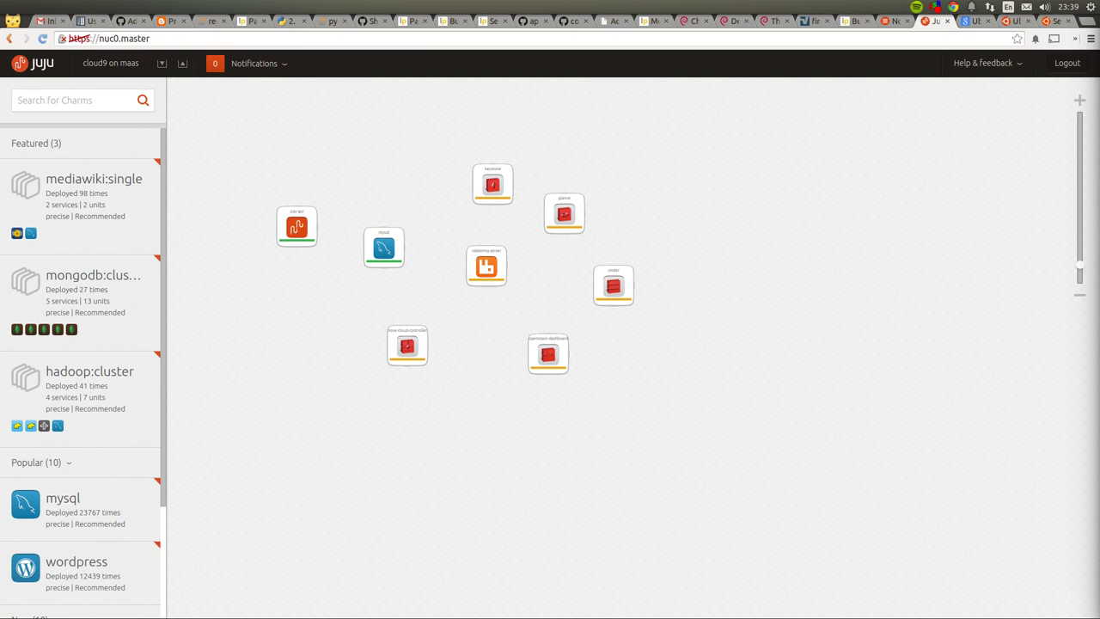
key(ctrl+alt+Left)
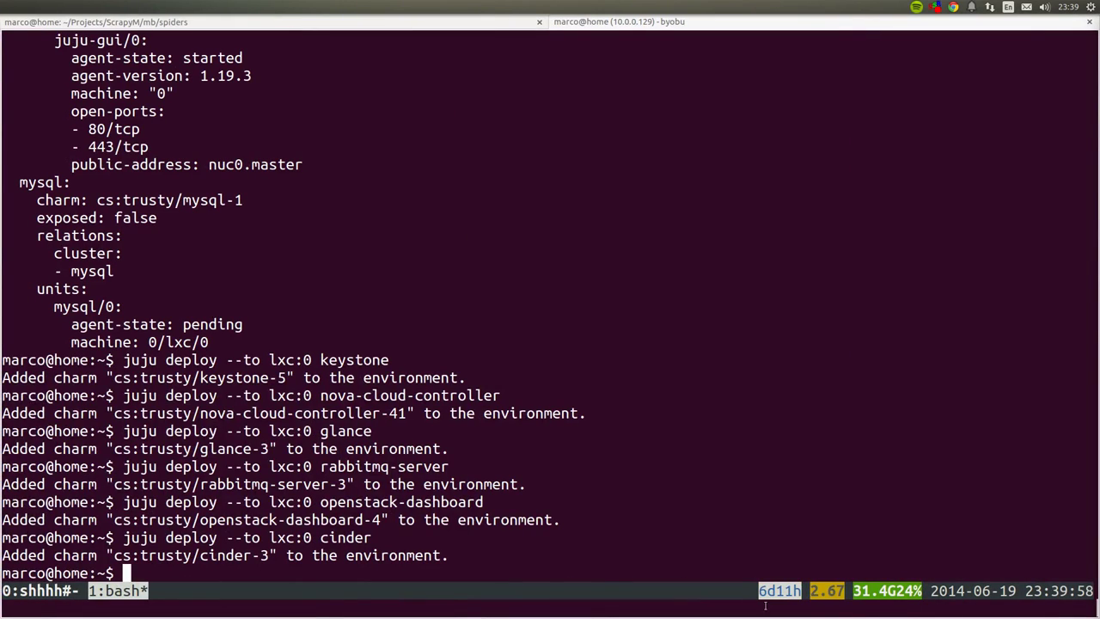
key(Up)
key(Up)
key(Up)
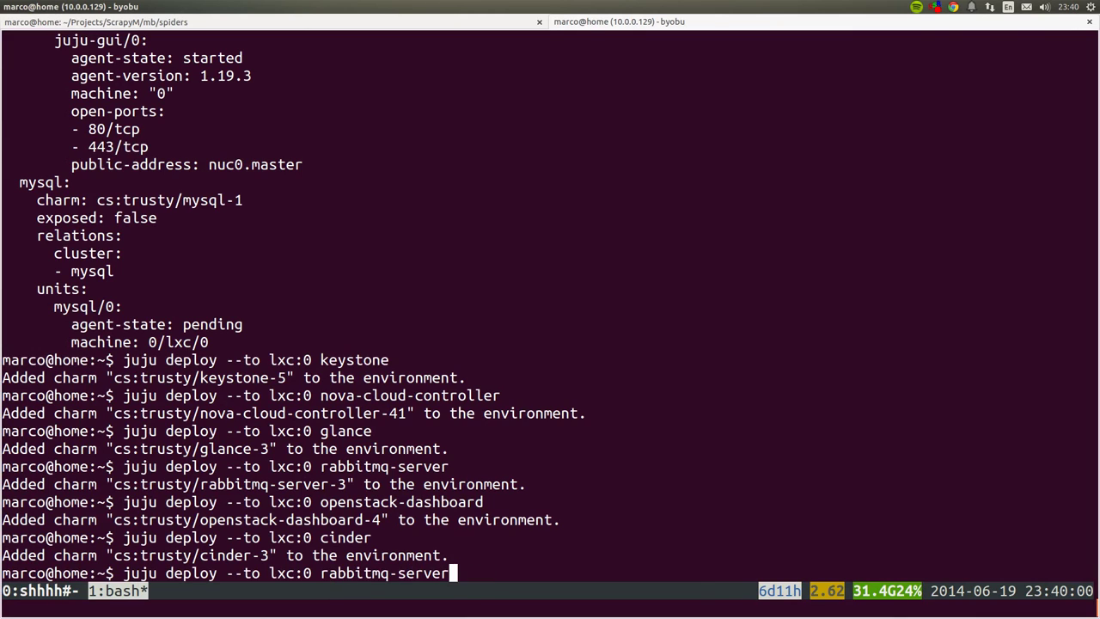
key(Up)
key(Up)
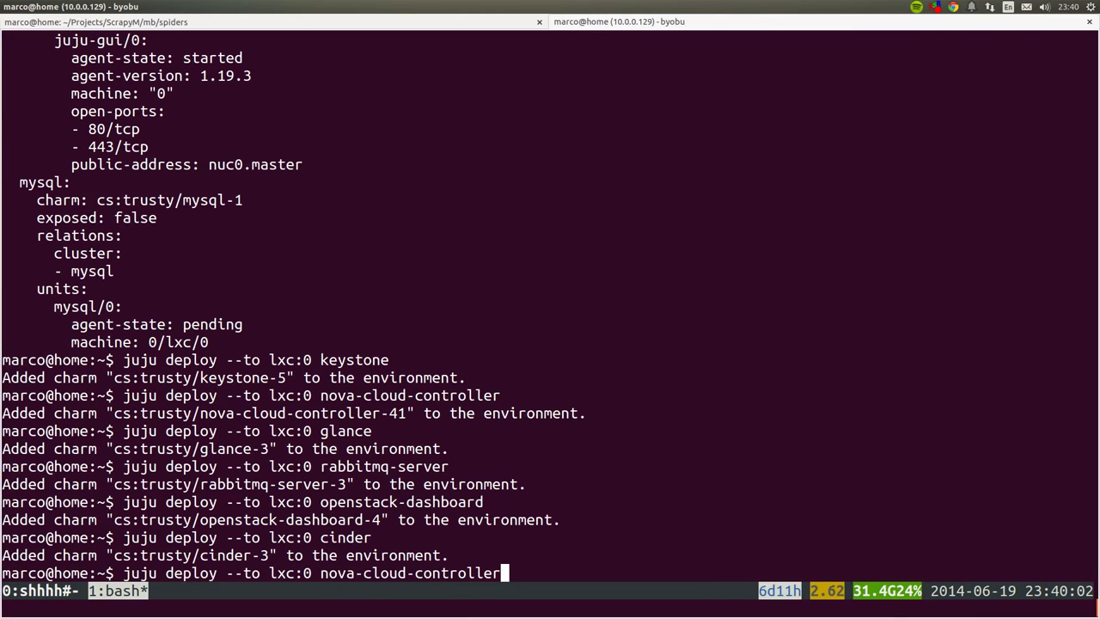
key(ctrl+c)
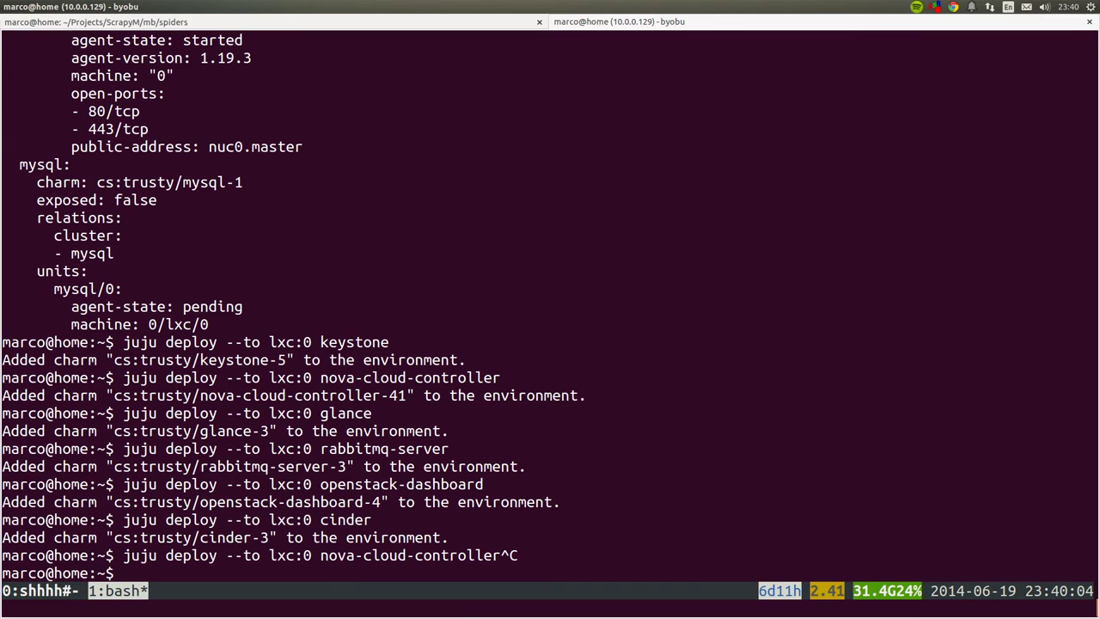
- Run juju status | less and examine the agent states of the LXC containers on machine 0
text(juju status )
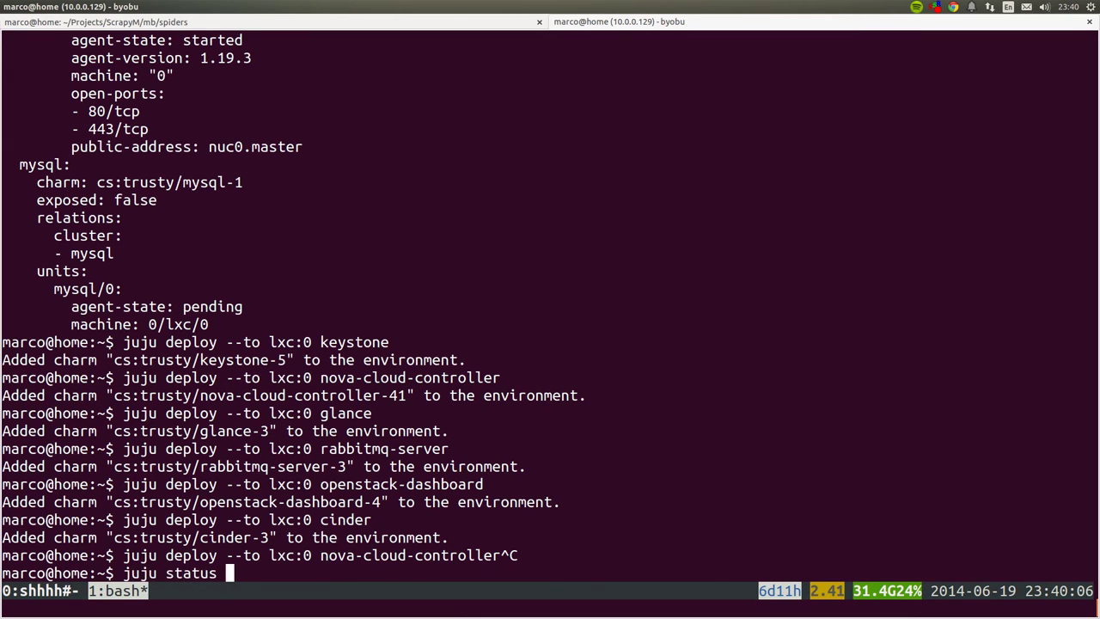
text(|less)
key(Return)
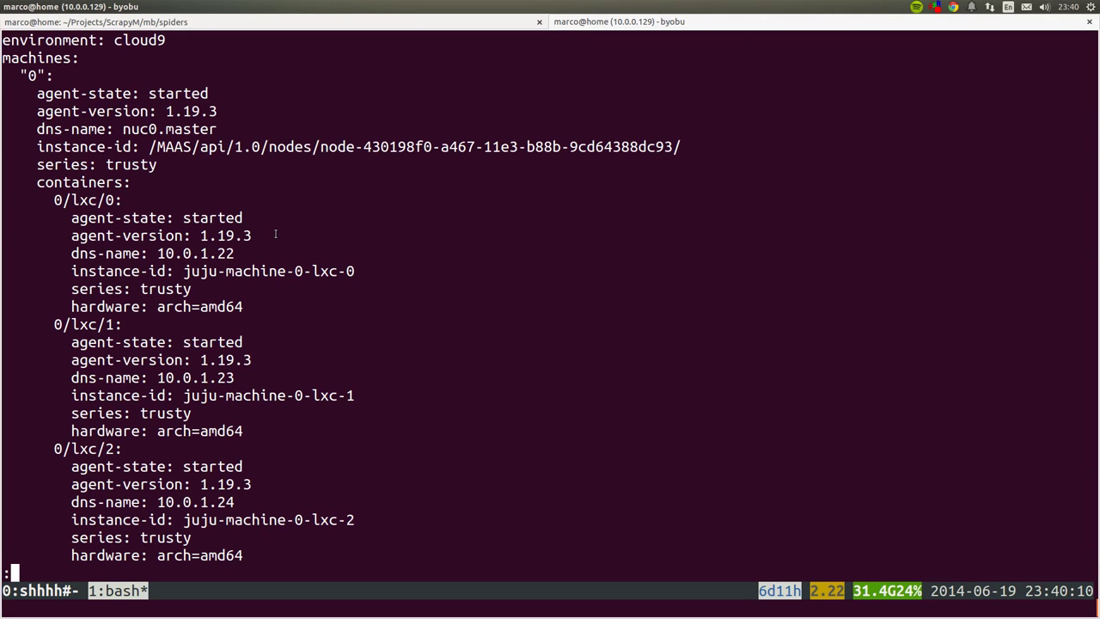
key(Down)
key(Down)
key(Down)
key(Down)
key(Down)
key(Down)
key(Down)
key(Down)
key(Down)
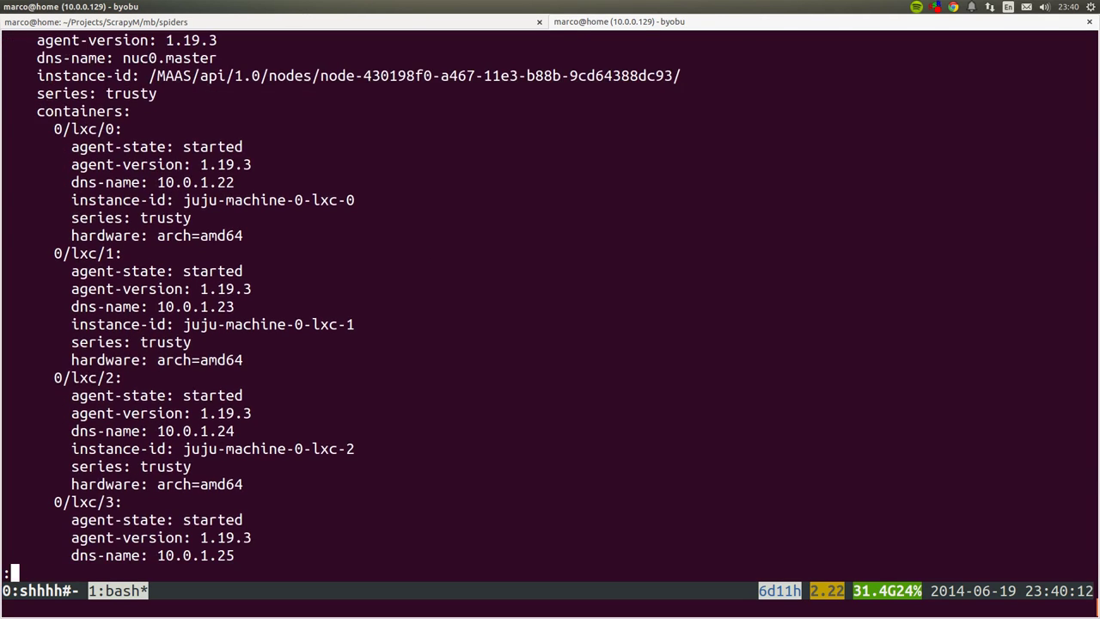
key(Down)
key(Down)
key(Down)
key(Down)
key(Down)
key(Down)
key(Down)
key(Down)
key(Down)
key(Down)
key(Down)
key(Down)
key(Down)
key(Down)
key(Down)
key(Down)
key(Down)
key(Down)
key(Down)
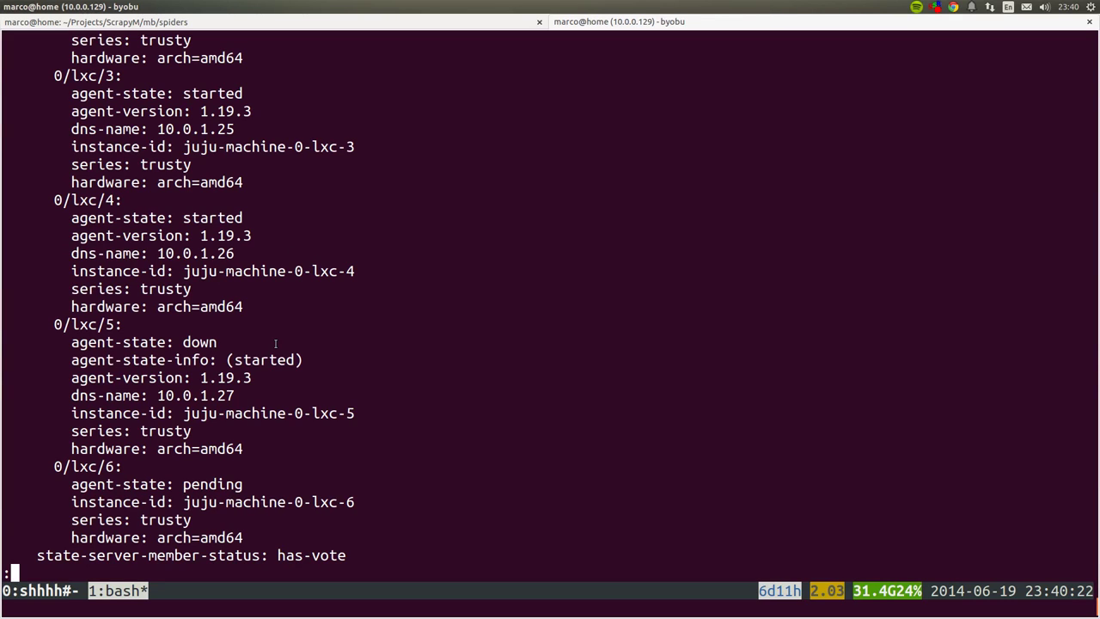
- Examine the entry for machine 1 further down the status output and quit the pager
key(Down)
key(Down)
key(Down)
key(Down)
key(Down)
key(Down)
key(Down)
key(Down)
key(Down)
key(Down)
key(Down)
key(Down)
key(Down)
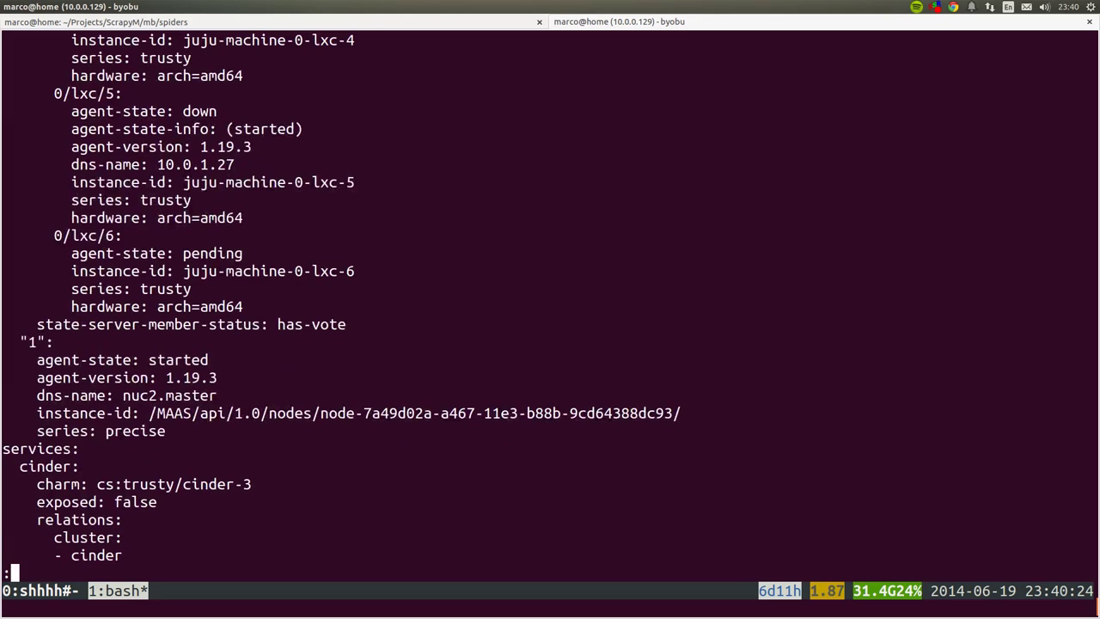
drag(3, 341, 175, 438)
click(174, 439)
text(q)
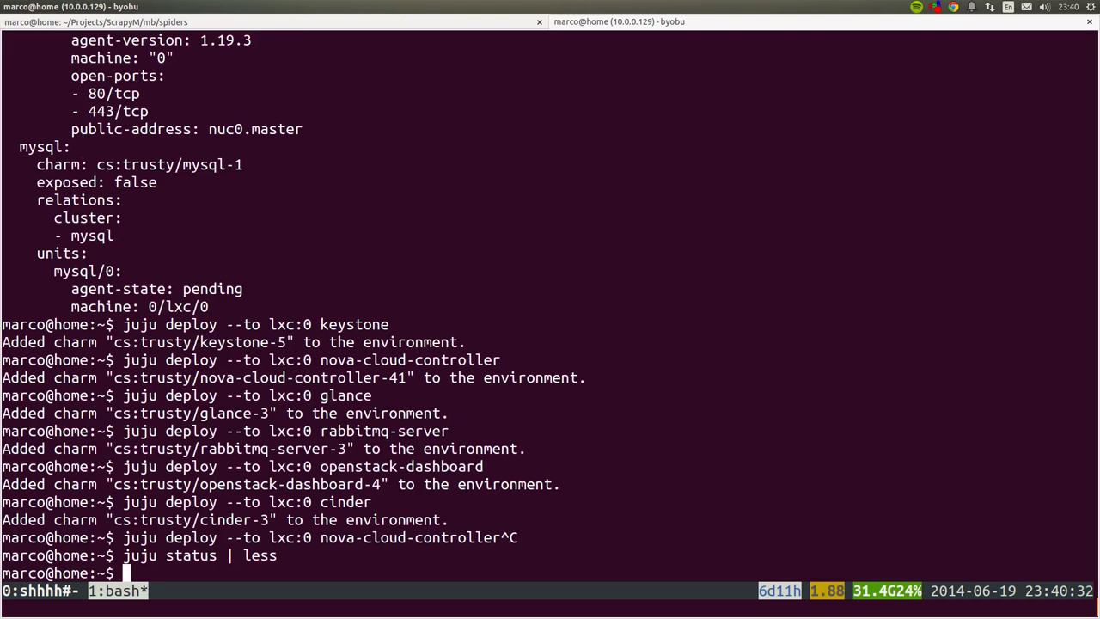
- Deploy nova-compute without a container placement using juju deploy nova-compute
text(juju deploy nova)
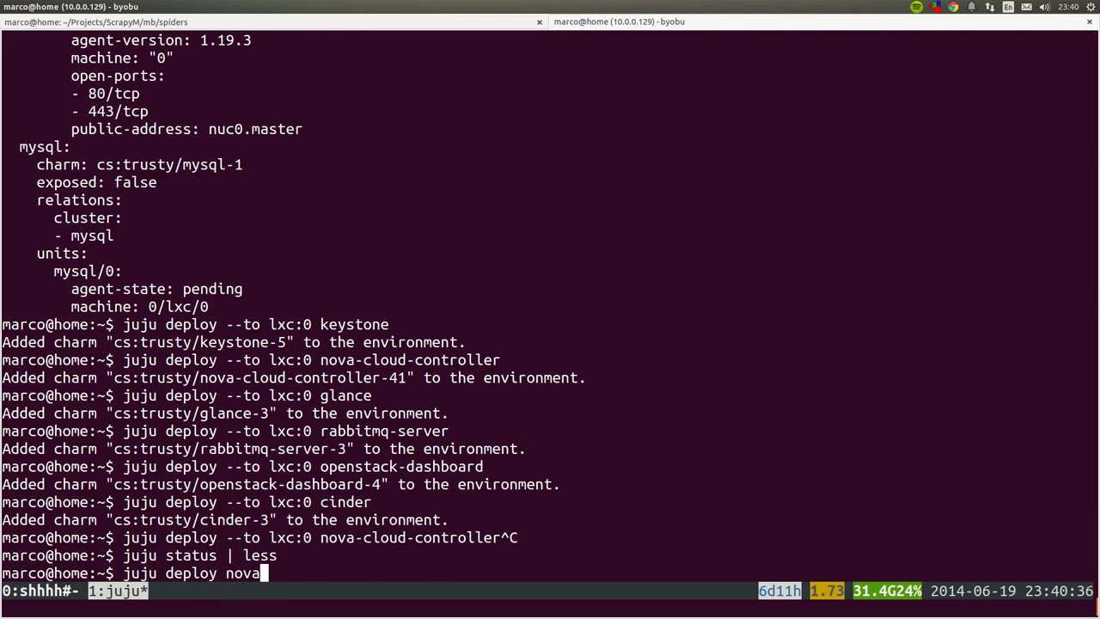
key(Tab)
text(-co)
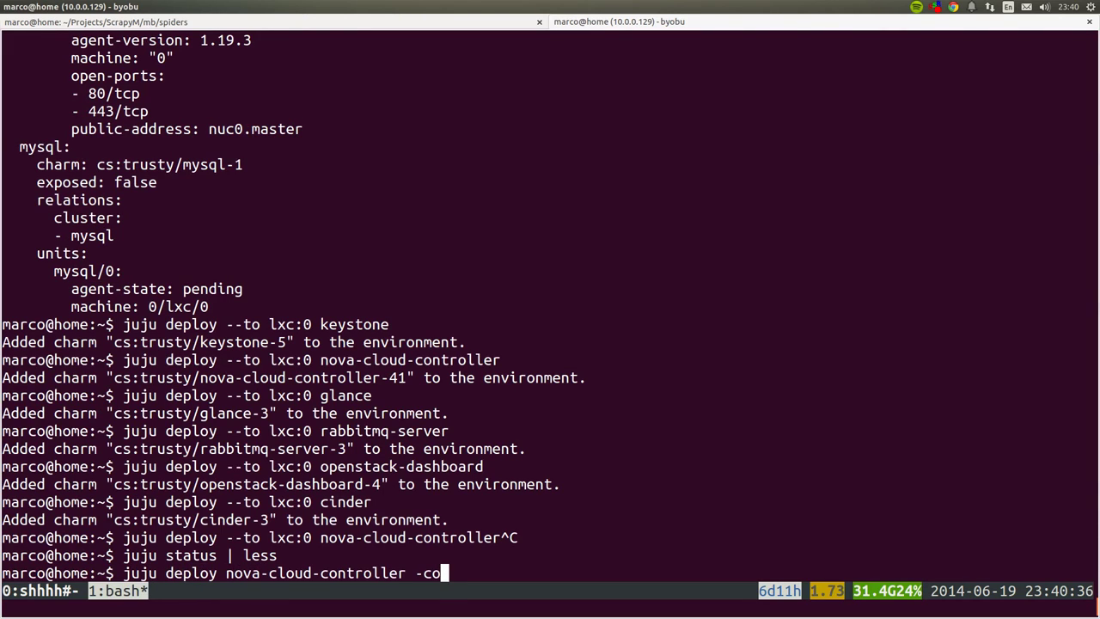
key(BackSpace)
key(BackSpace)
key(BackSpace)
key(BackSpace)
key(BackSpace)
key(BackSpace)
key(BackSpace)
key(BackSpace)
key(BackSpace)
key(BackSpace)
key(BackSpace)
key(BackSpace)
key(BackSpace)
key(BackSpace)
key(BackSpace)
key(BackSpace)
key(BackSpace)
key(BackSpace)
key(BackSpace)
key(BackSpace)
text(compute)
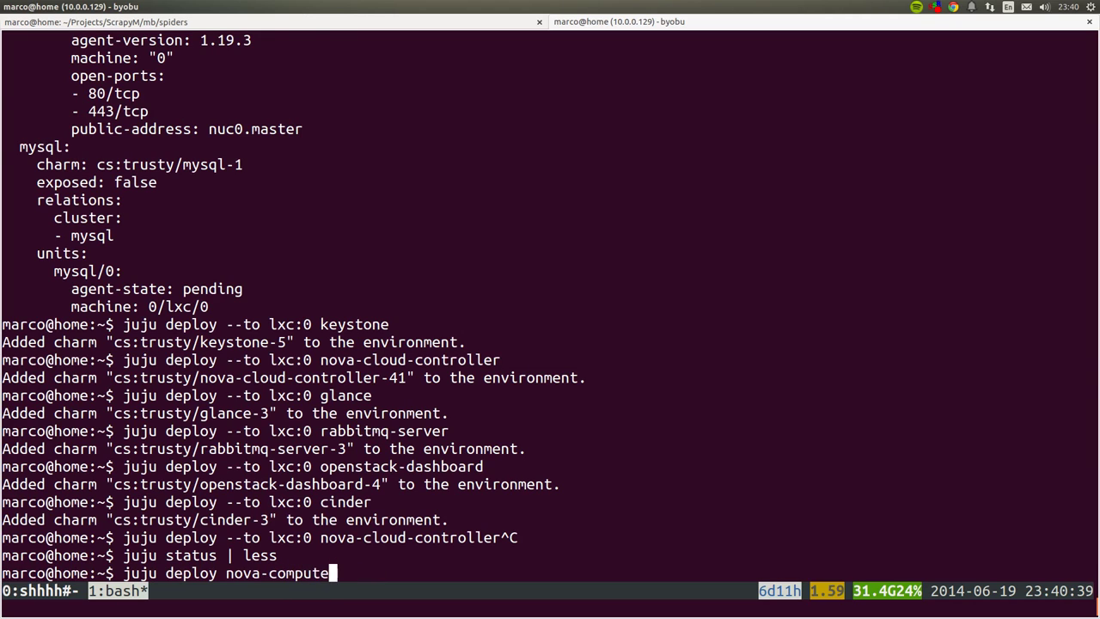
key(Return)
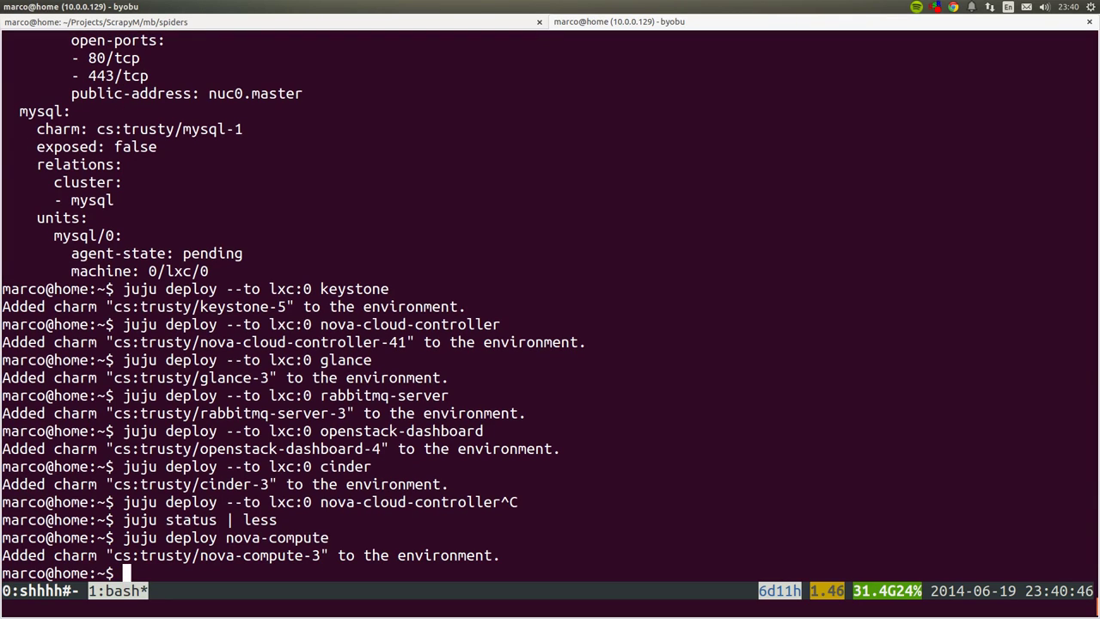
- Run juju status nova-compute and check the public address of its unit
key(Up)
key(Up)
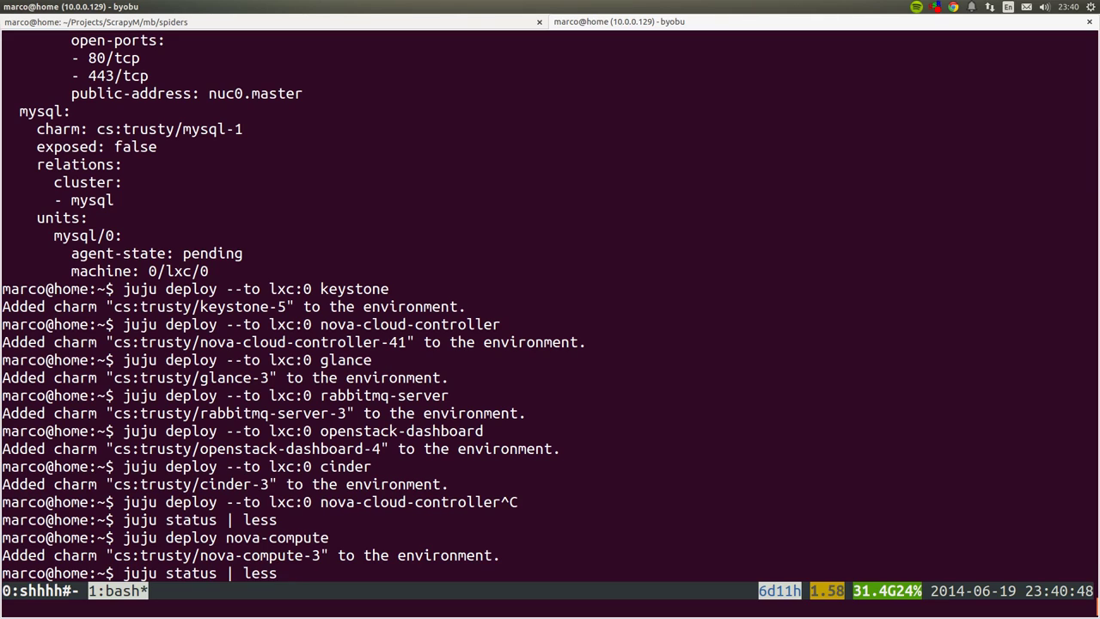
key(BackSpace)
key(BackSpace)
key(BackSpace)
key(BackSpace)
key(BackSpace)
key(BackSpace)
text(nova-compute)
key(Return)
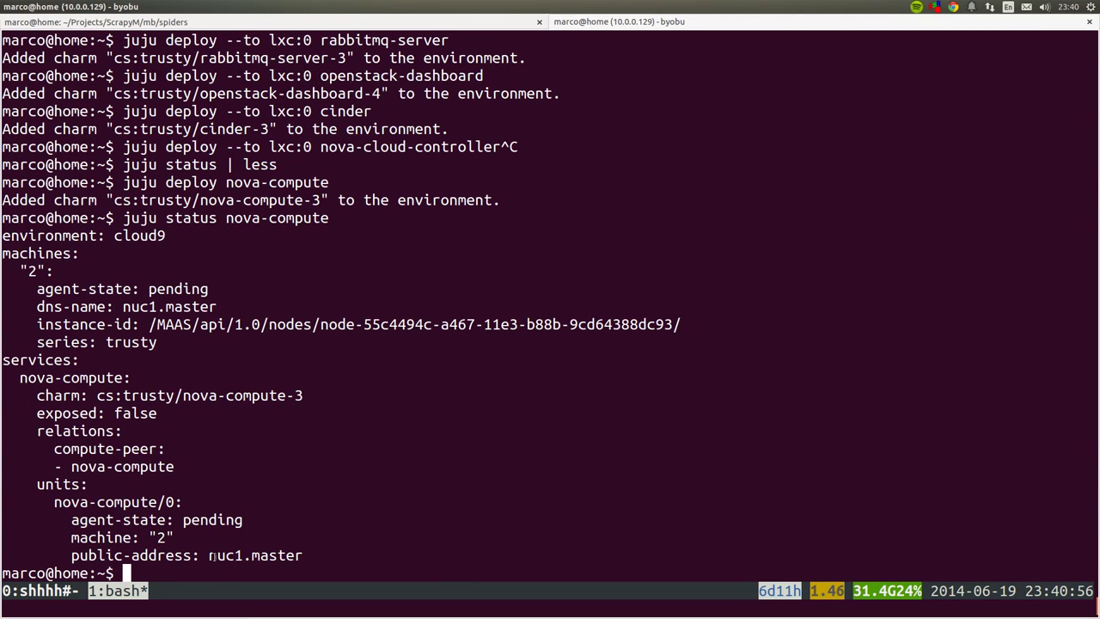
drag(209, 555, 302, 555)
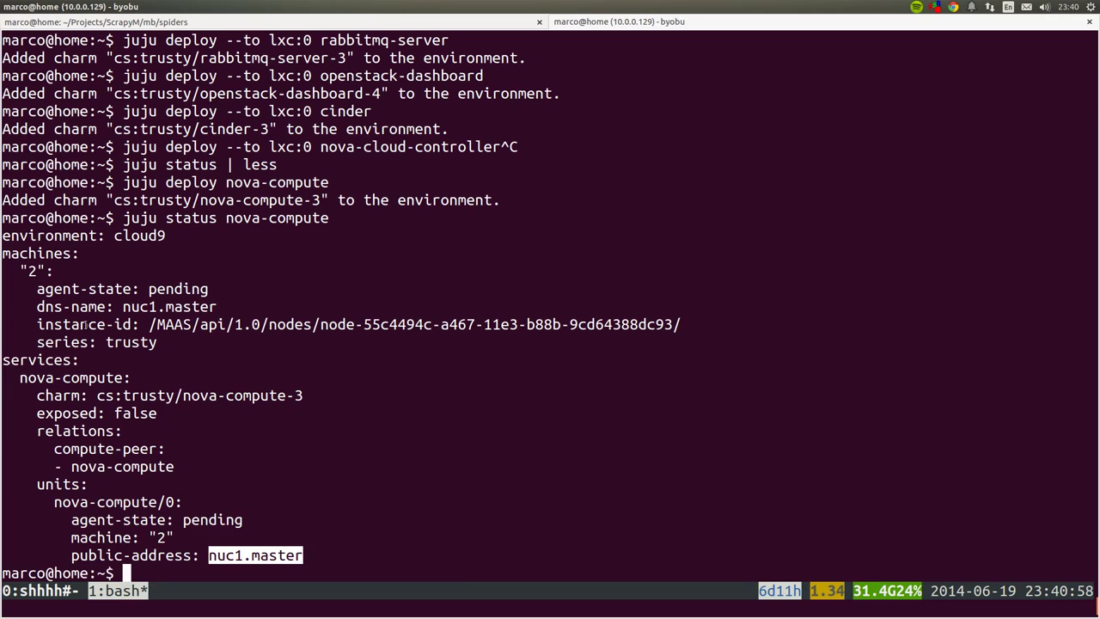
- Switch to Chrome and check the allocation status of the nodes on the MAAS Nodes page
key(alt+Tab)
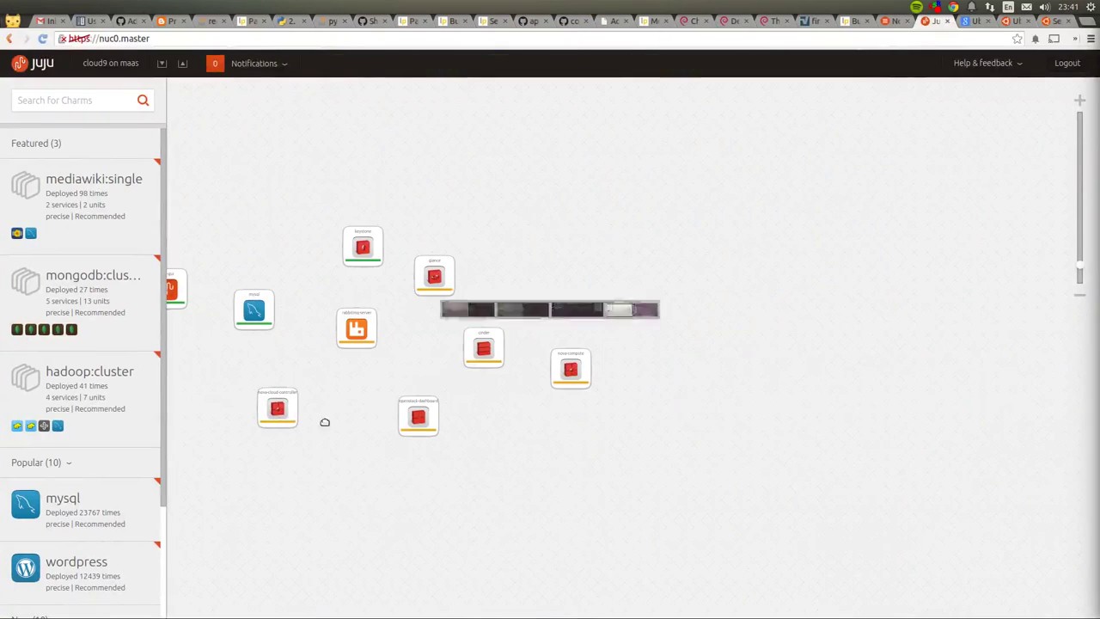
key(ctrl+9)
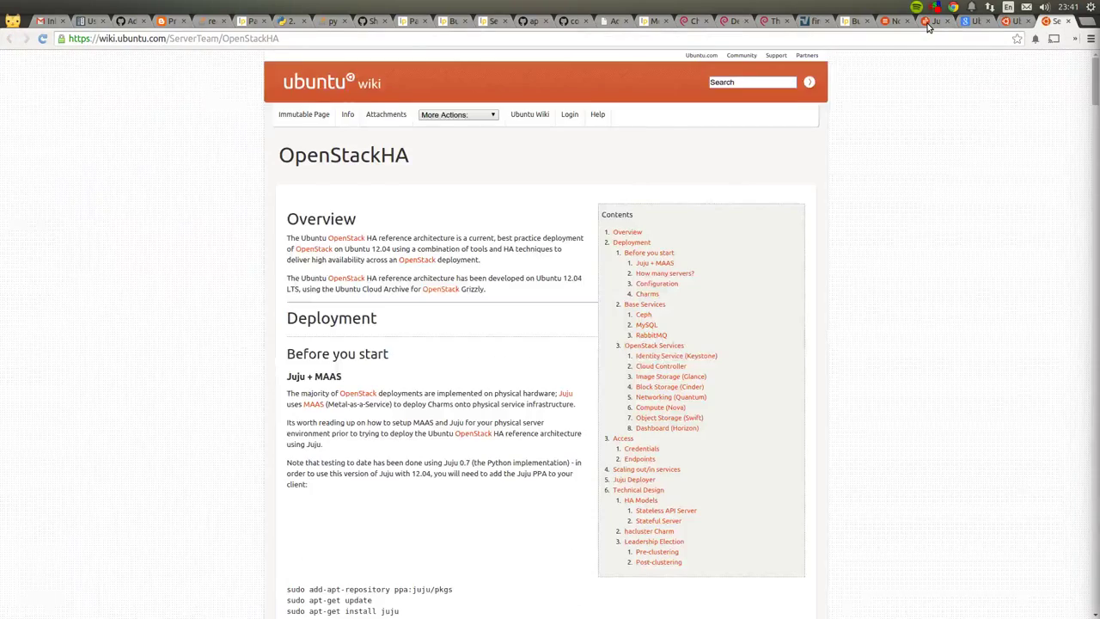
key(ctrl+shift+Tab)
key(ctrl+shift+Tab)
key(ctrl+shift+Tab)
key(ctrl+Tab)
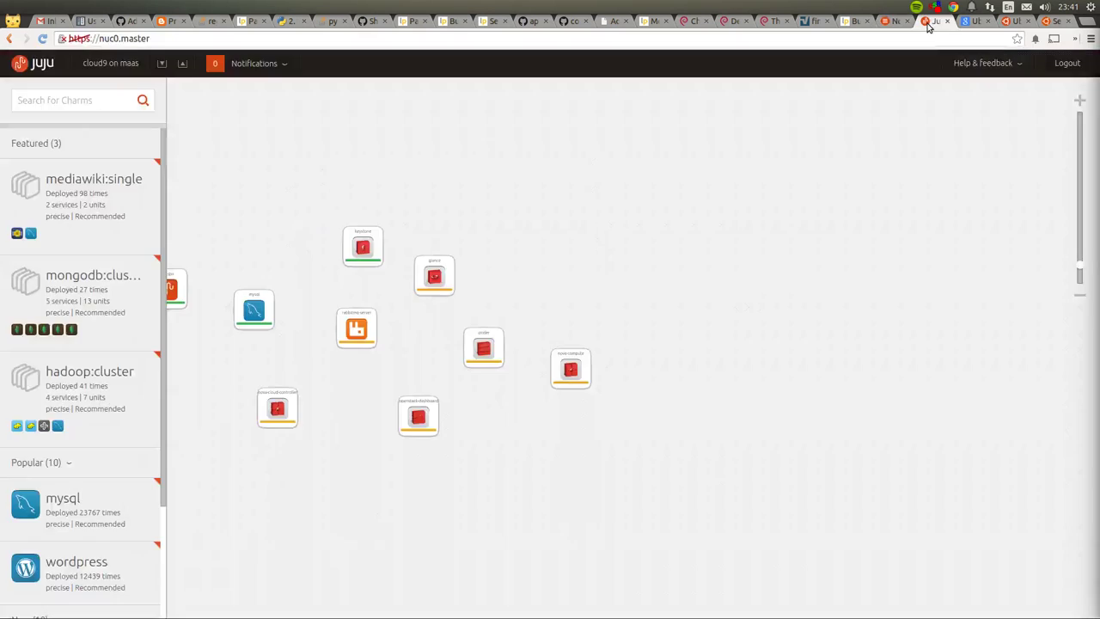
key(ctrl+shift+Tab)
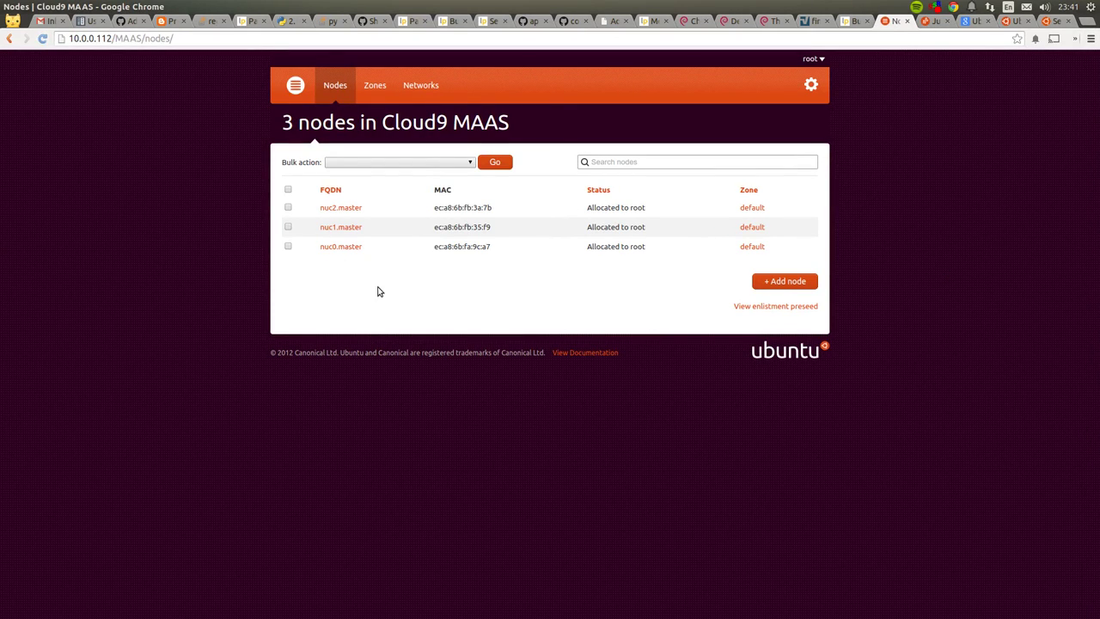
- Switch to the byobu terminal and remove machine 1 with juju remove-machine 1
key(alt+Tab)
text(juju)
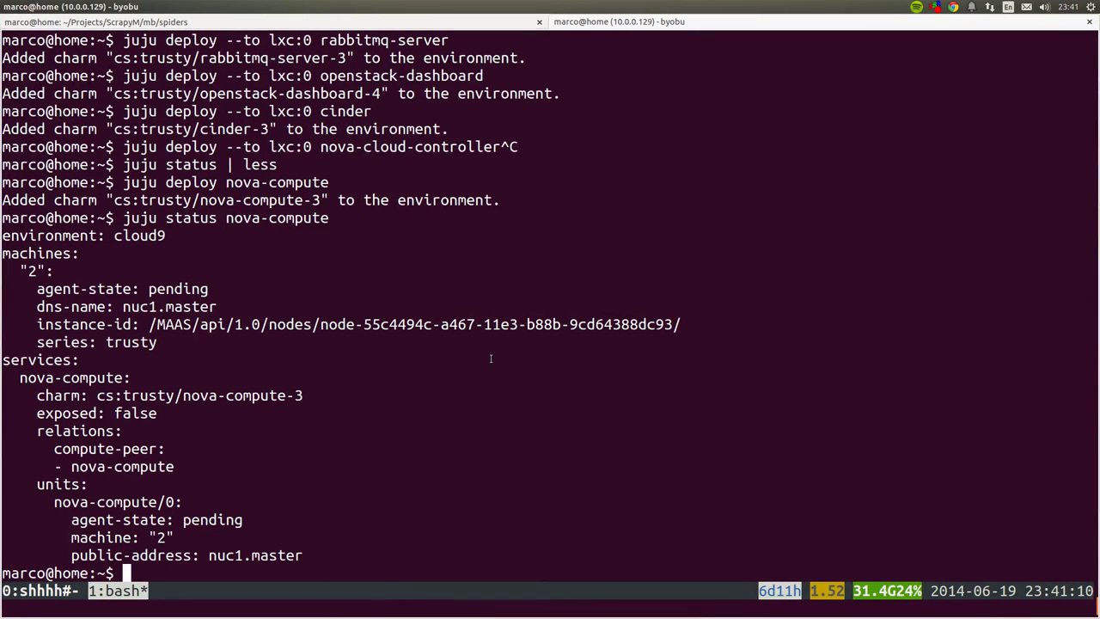
text( remove)
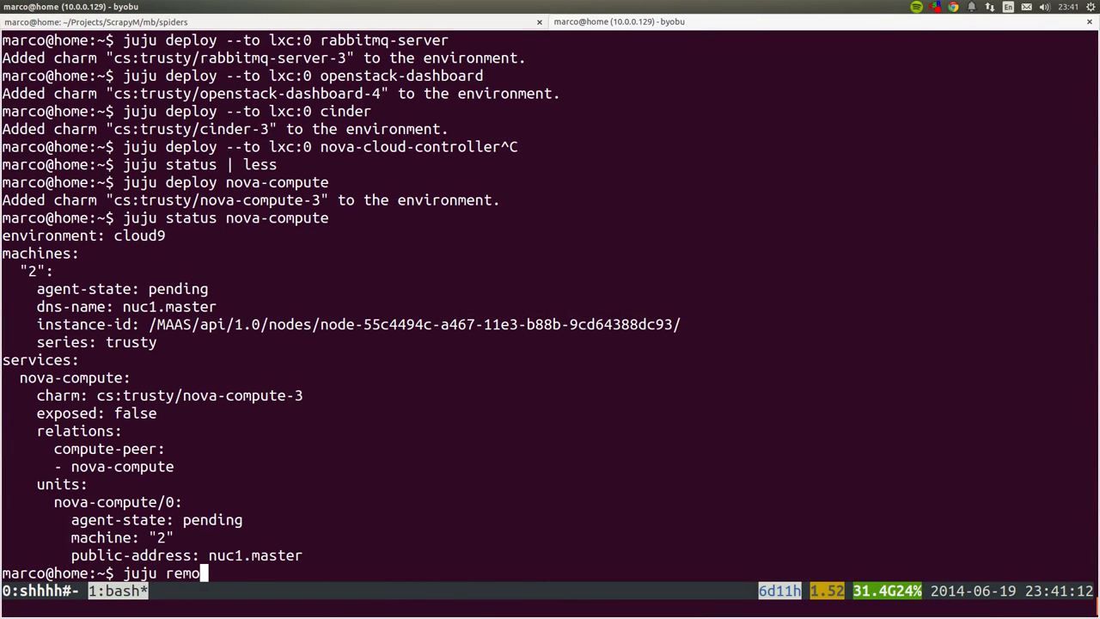
key(BackSpace)
key(BackSpace)
key(BackSpace)
key(BackSpace)
text(move-machine )
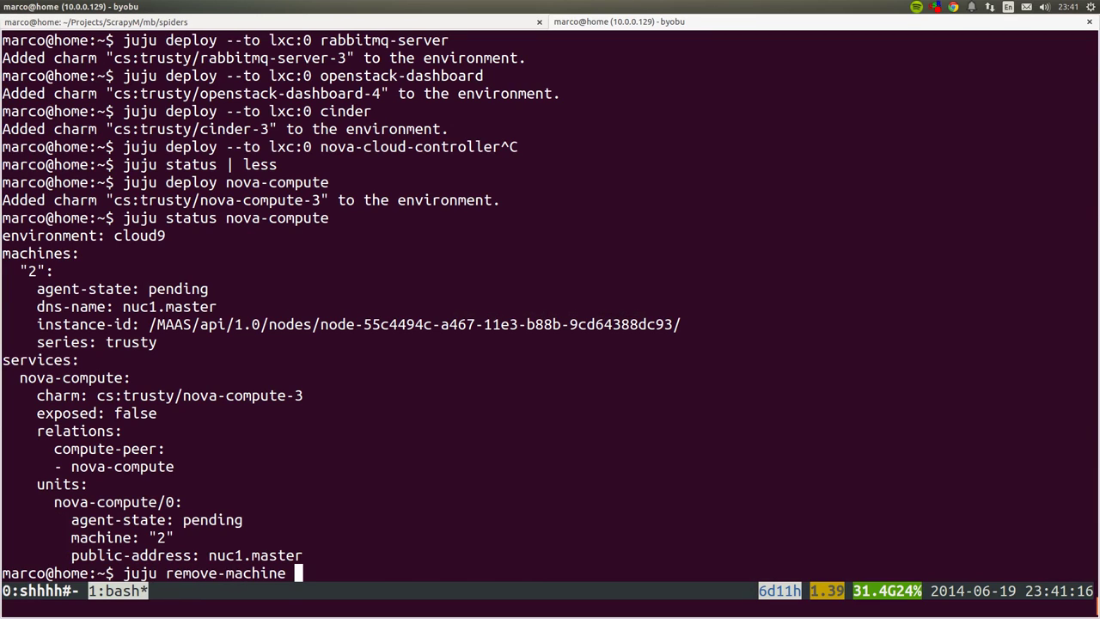
text(1)
key(Return)
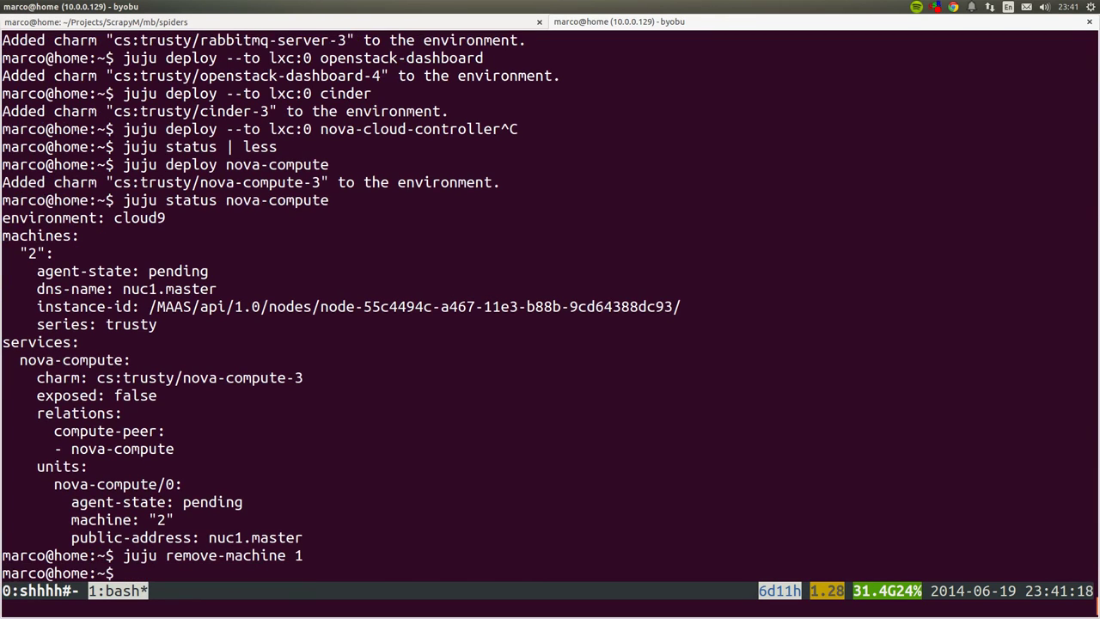
- Switch to Chrome and reload the MAAS Nodes page to check whether a node has been released
key(alt+Tab)
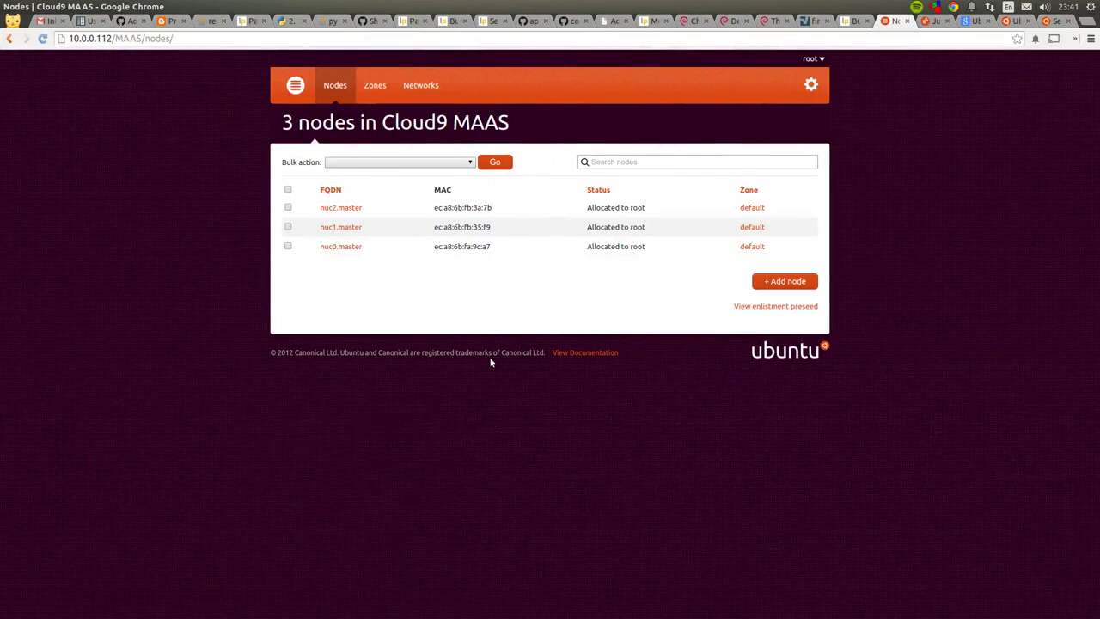
key(F5)
- Return to the byobu terminal and rerun juju status nova-compute to check its machine and unit state
key(alt+Tab)
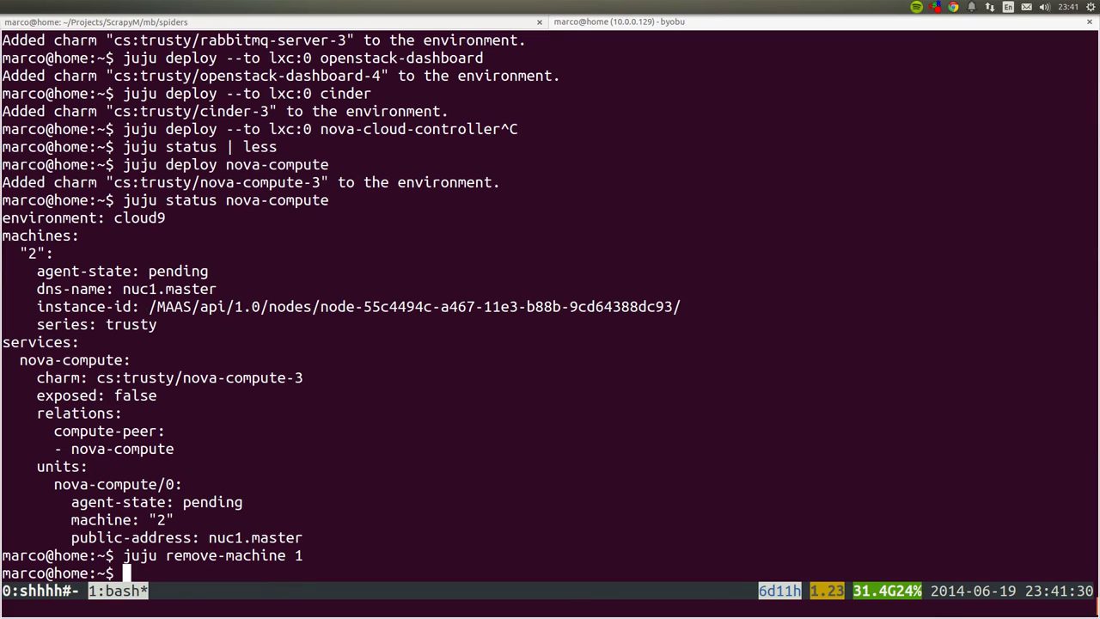
click(340, 382)
key(Up)
key(Up)
key(Up)
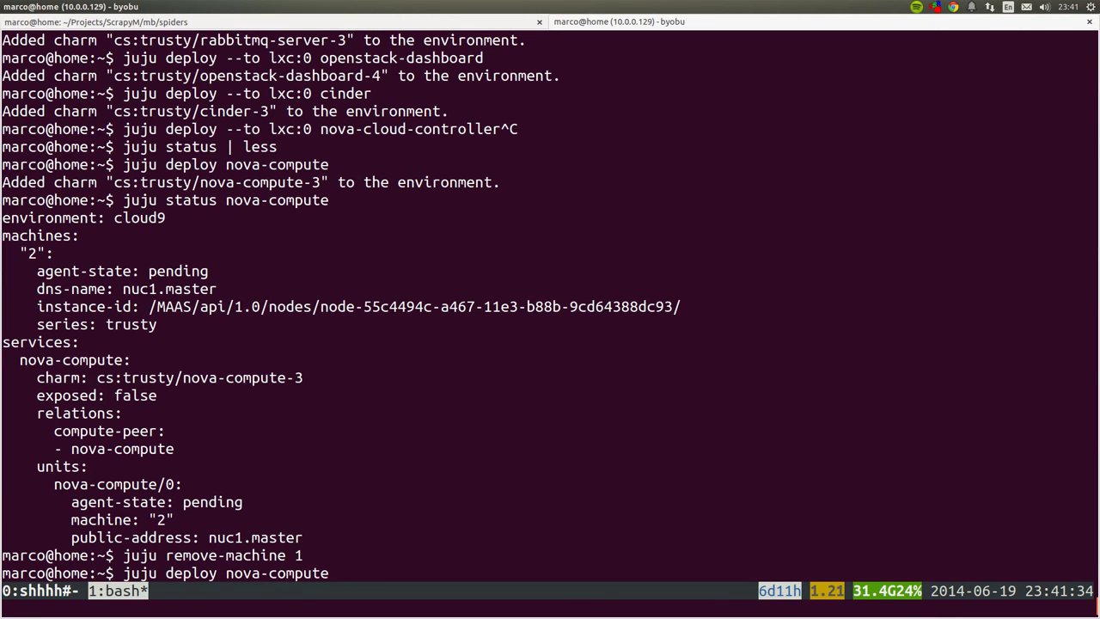
key(Up)
key(Down)
key(Down)
key(Down)
key(Down)
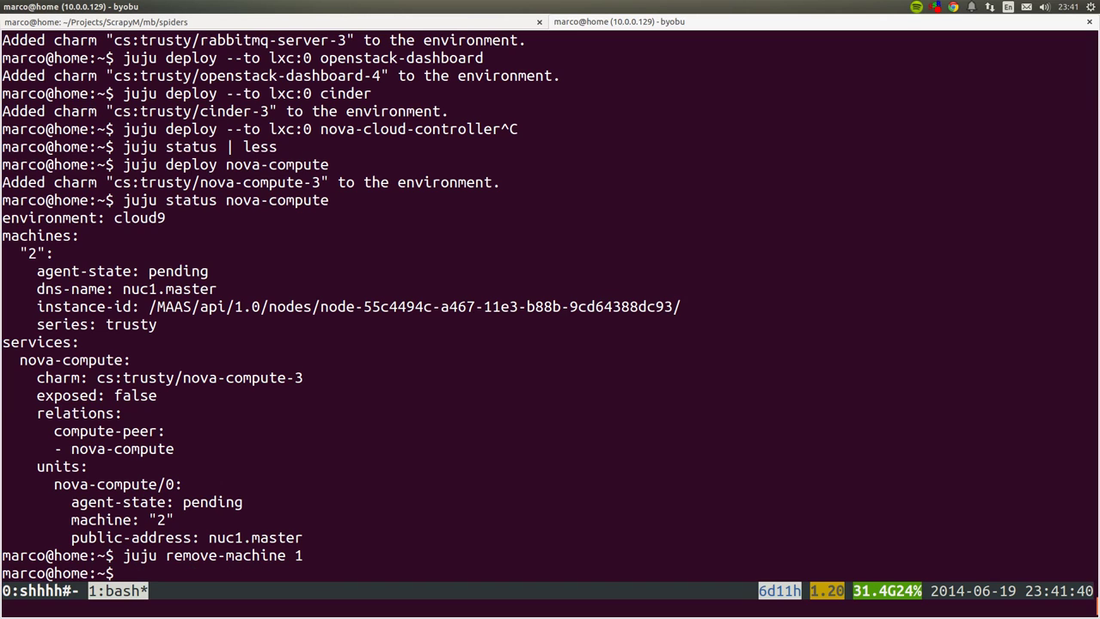
key(Up)
key(Up)
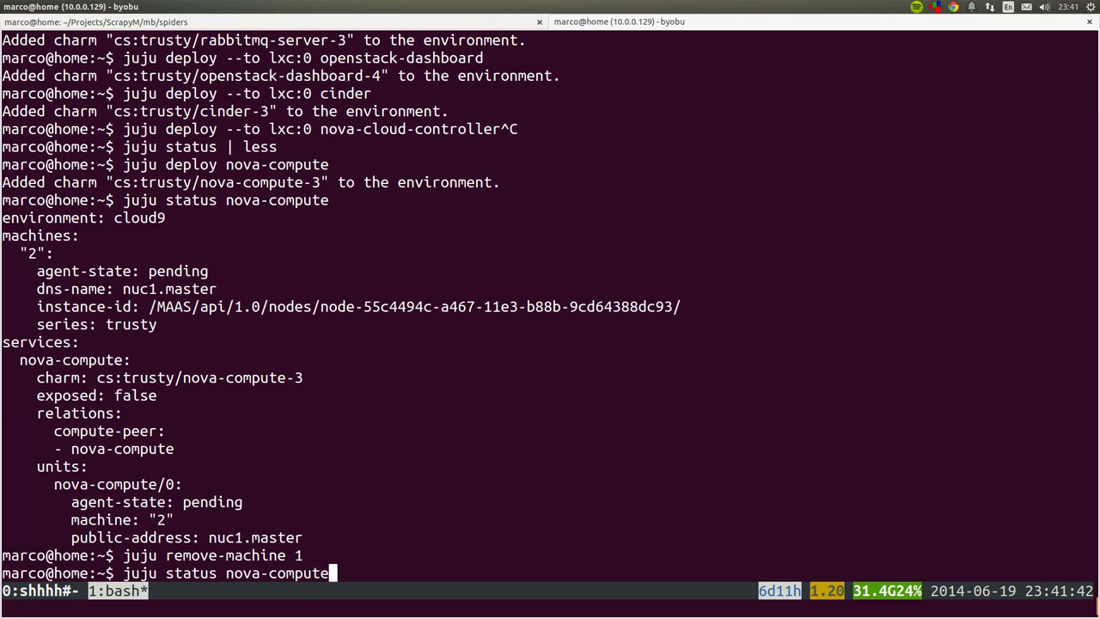
key(Return)
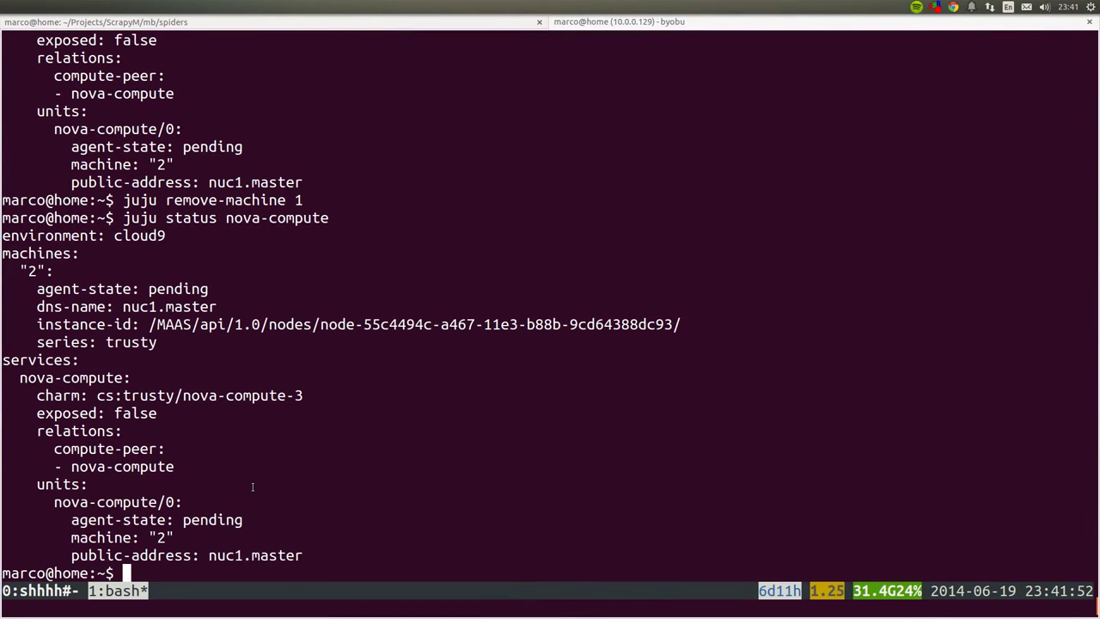
- Run juju status without a service name to check the state of all deployed services
click(236, 449)
key(Up)
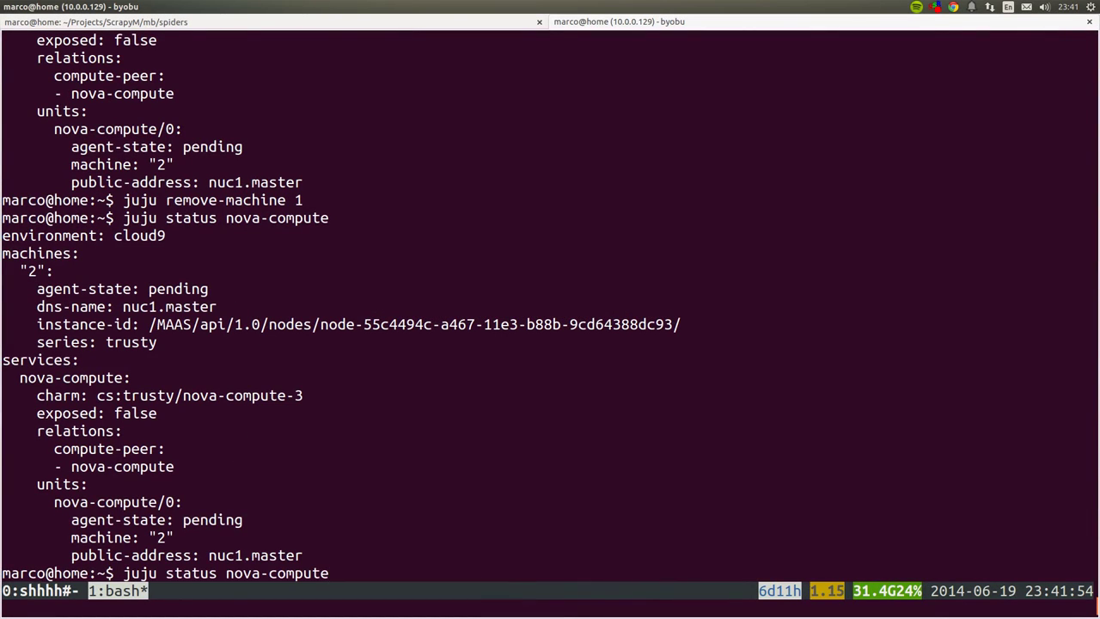
key(BackSpace)
key(BackSpace)
key(BackSpace)
key(BackSpace)
key(BackSpace)
key(BackSpace)
key(BackSpace)
key(BackSpace)
key(BackSpace)
key(BackSpace)
key(BackSpace)
key(BackSpace)
key(BackSpace)
key(Return)
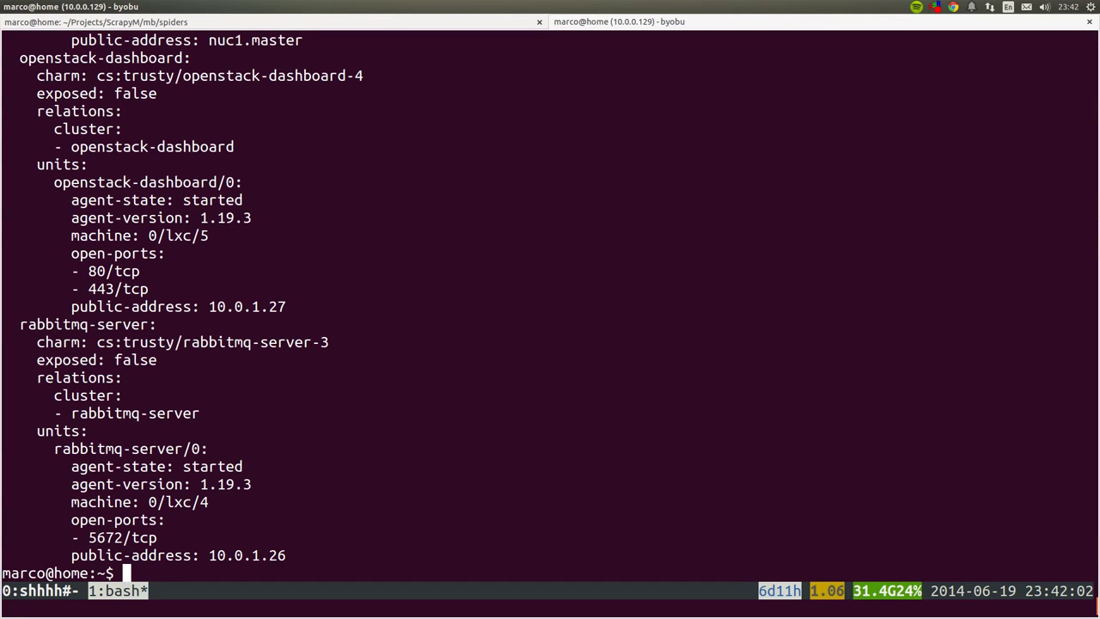
- Switch to the Juju GUI in Chrome and rearrange openstack-dashboard, nova-compute and cinder, placing rabbitmq-server above mysql
key(alt+Tab)
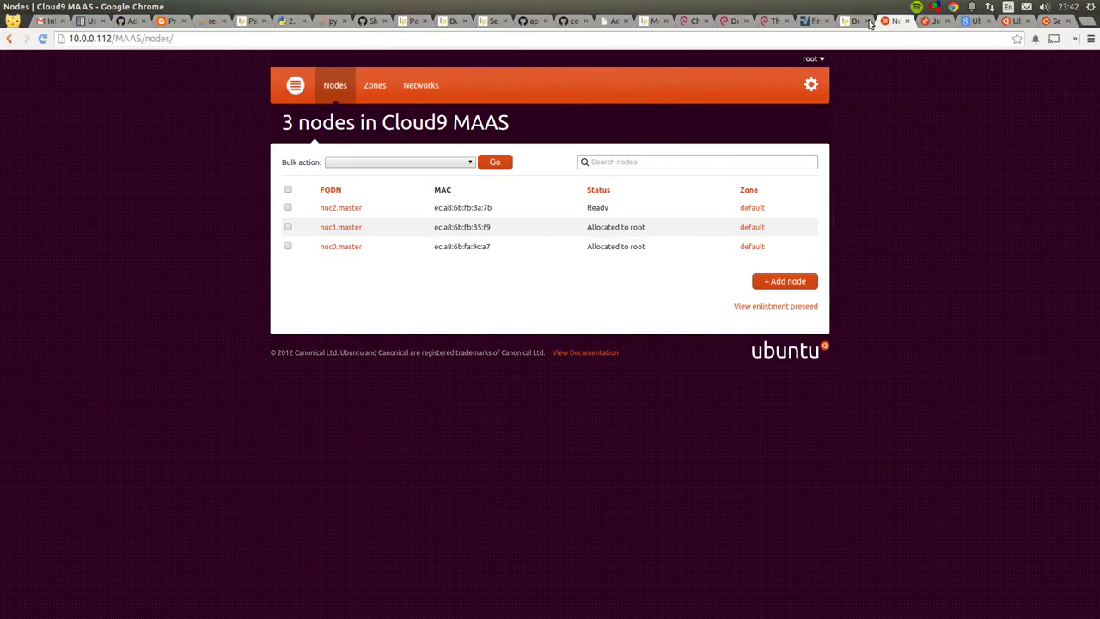
click(928, 20)
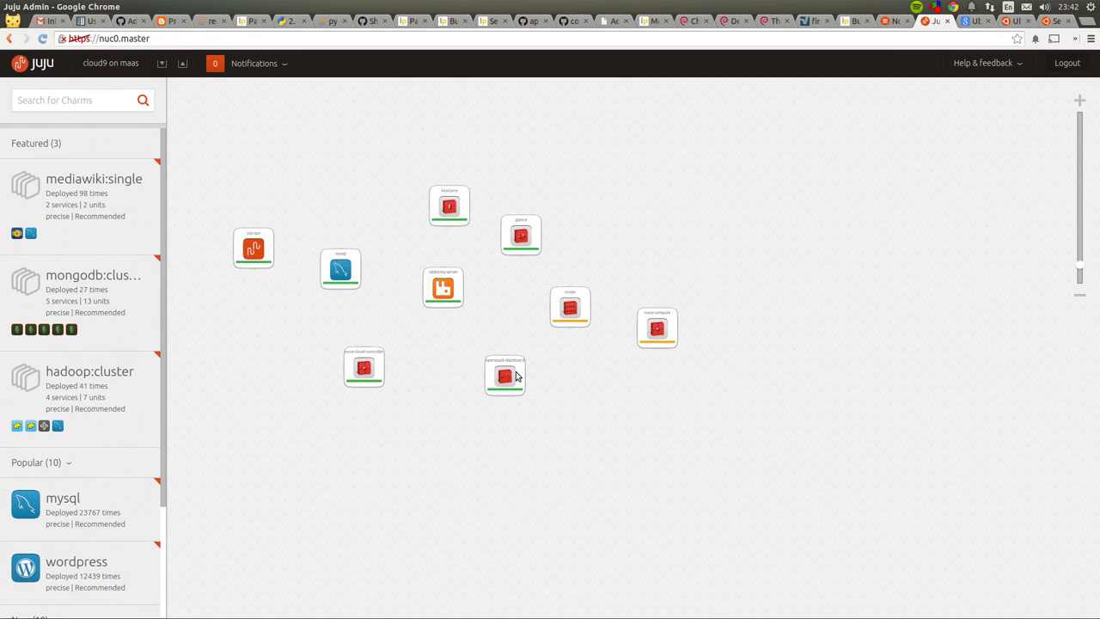
drag(515, 362, 485, 350)
drag(452, 301, 439, 290)
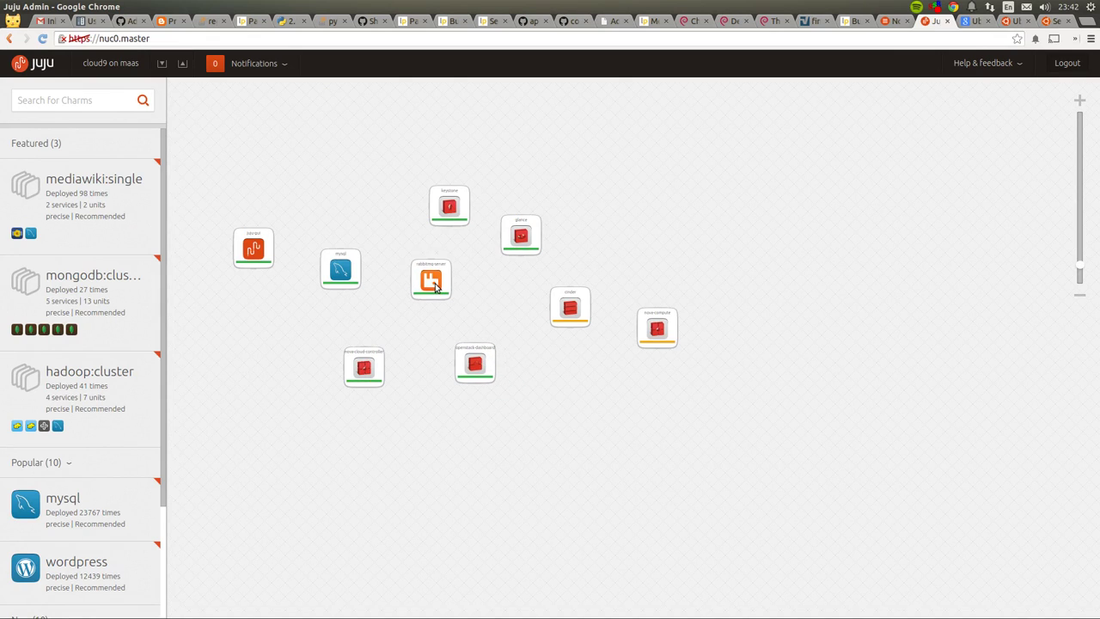
drag(550, 310, 534, 303)
drag(651, 343, 545, 369)
drag(562, 302, 584, 285)
drag(550, 354, 552, 369)
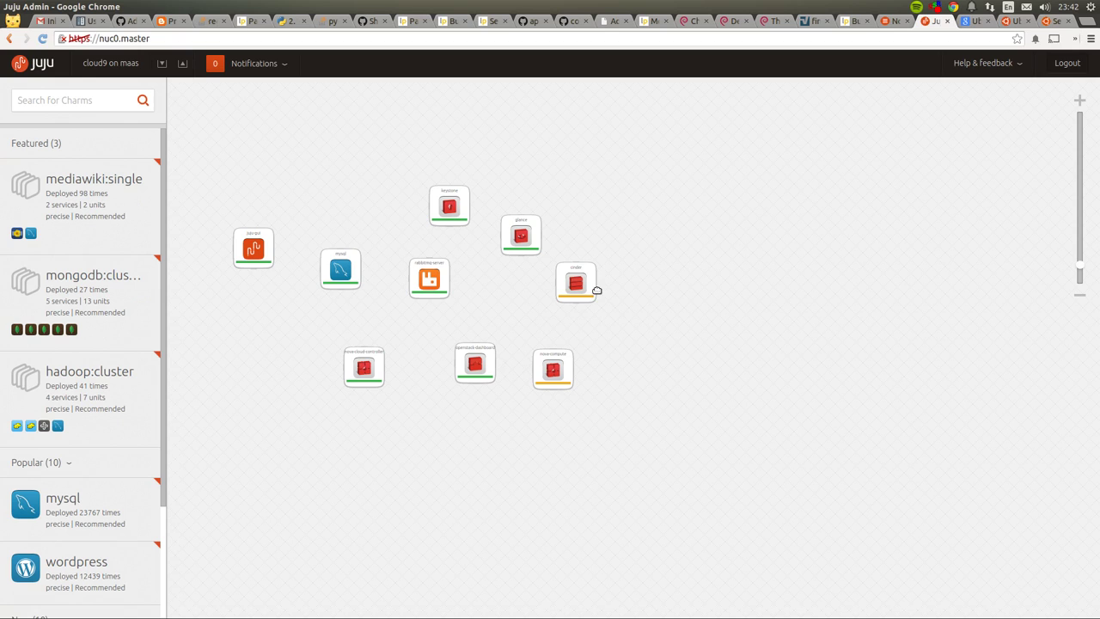
drag(593, 288, 602, 291)
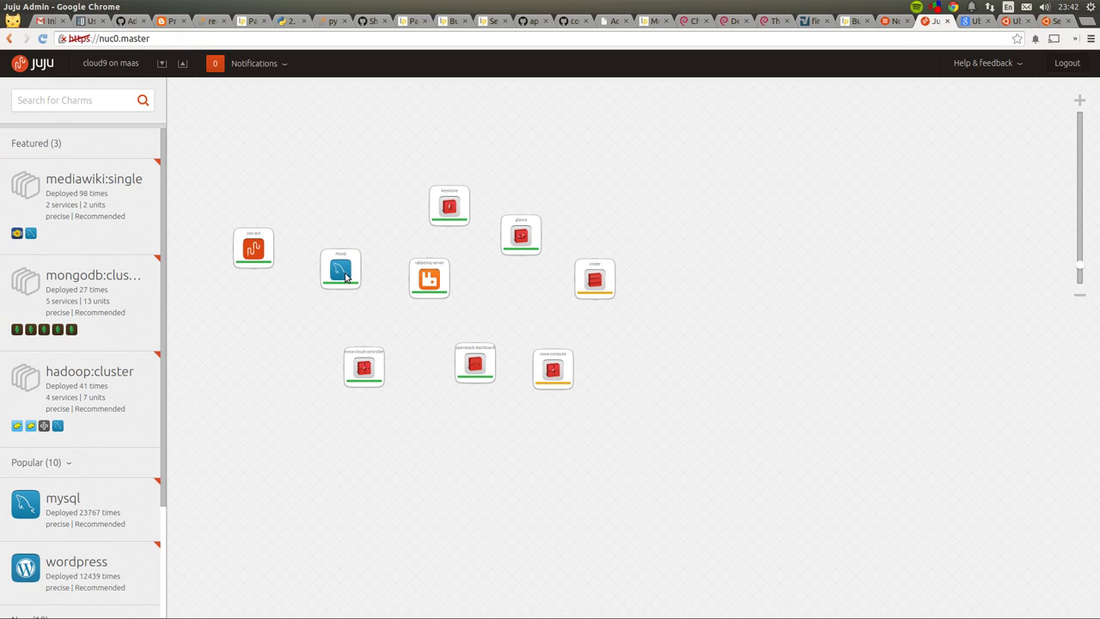
drag(431, 279, 368, 185)
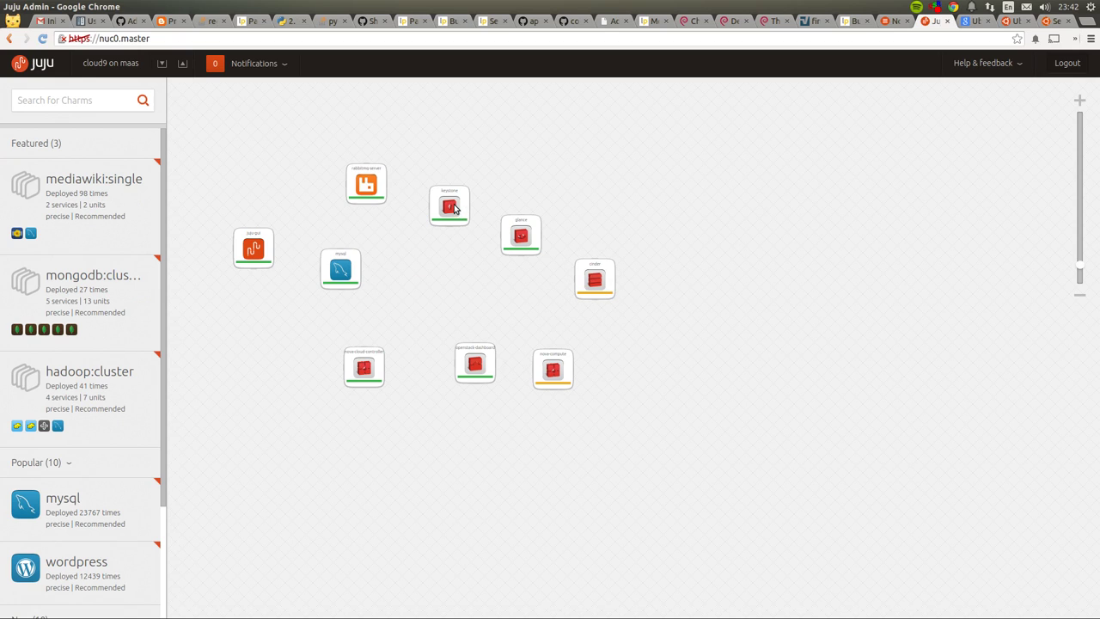
- Build a relation between keystone and mysql, and place keystone directly to the right of mysql
drag(454, 209, 455, 213)
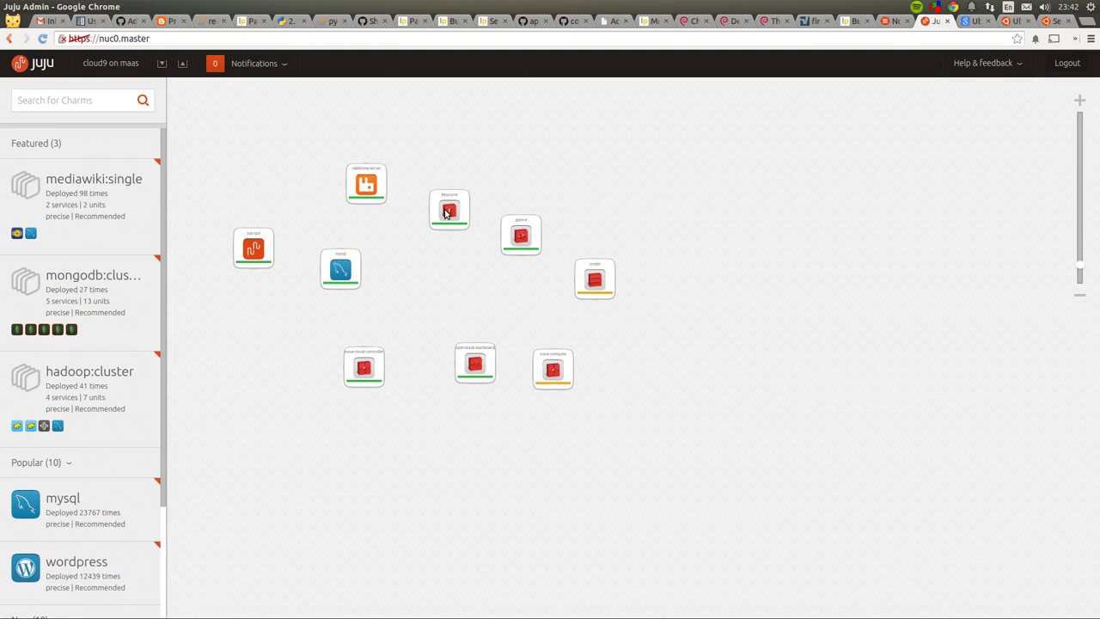
click(445, 213)
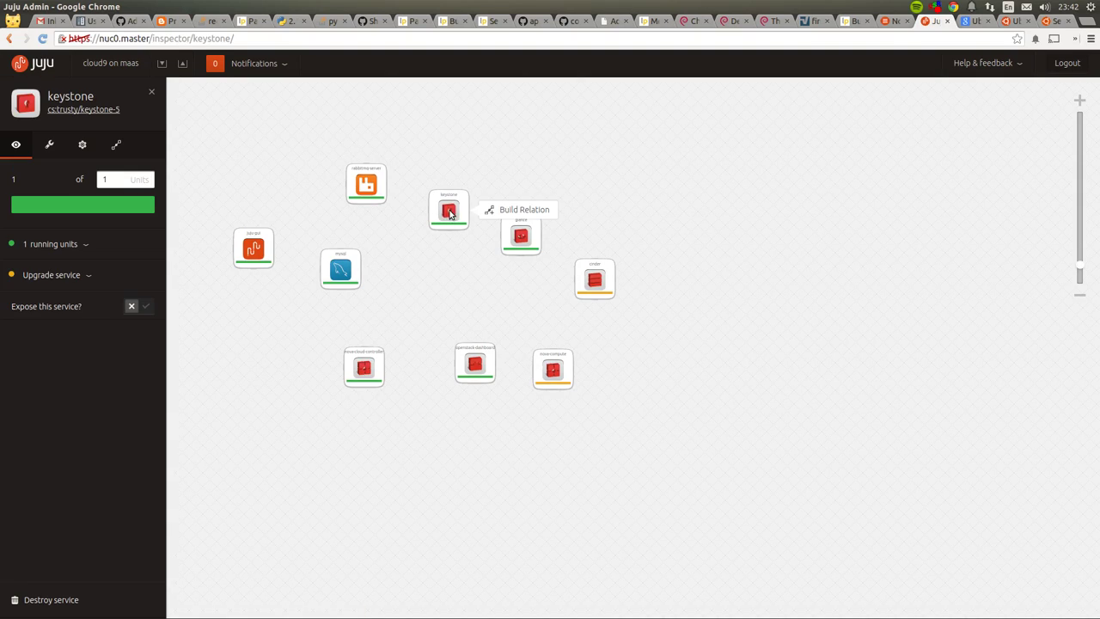
drag(492, 211, 354, 274)
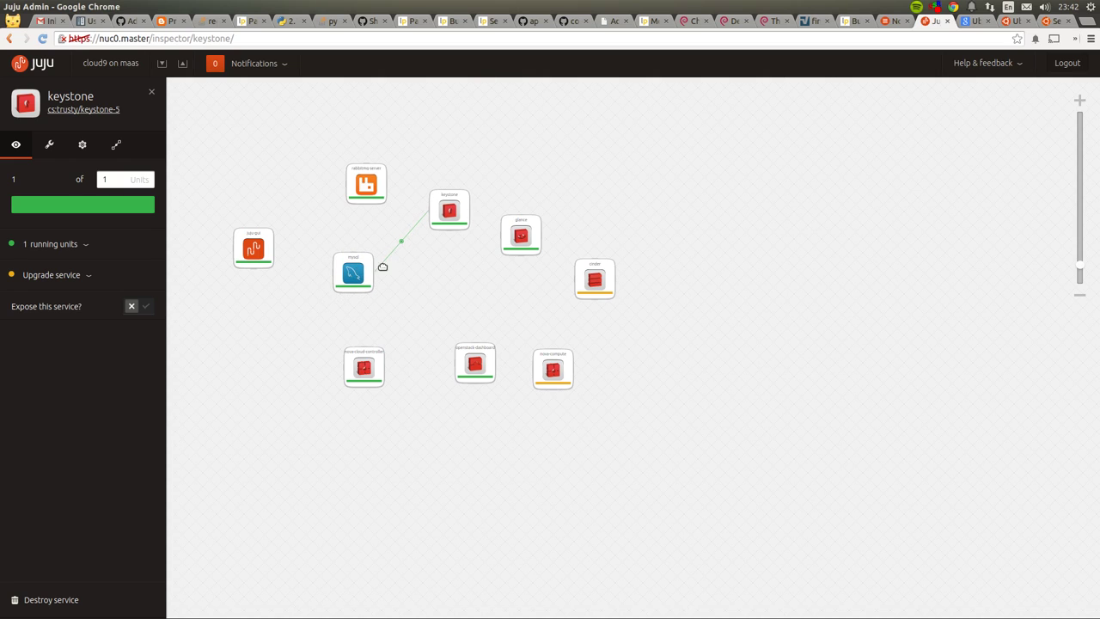
drag(450, 223, 434, 283)
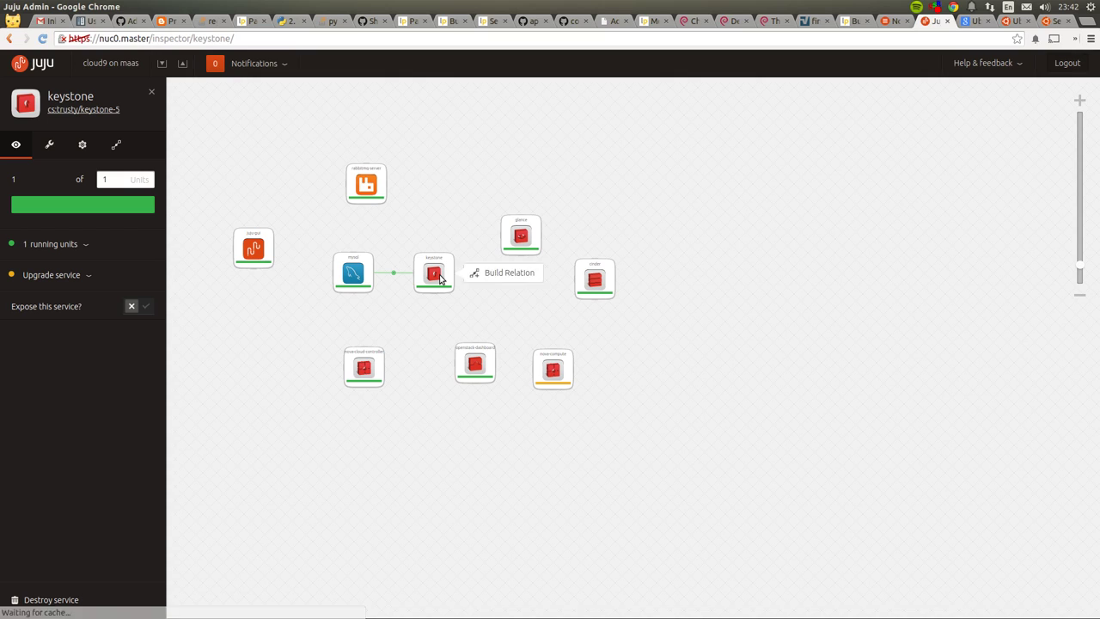
- Build a relation from keystone to openstack-dashboard on the canvas
drag(440, 276, 441, 278)
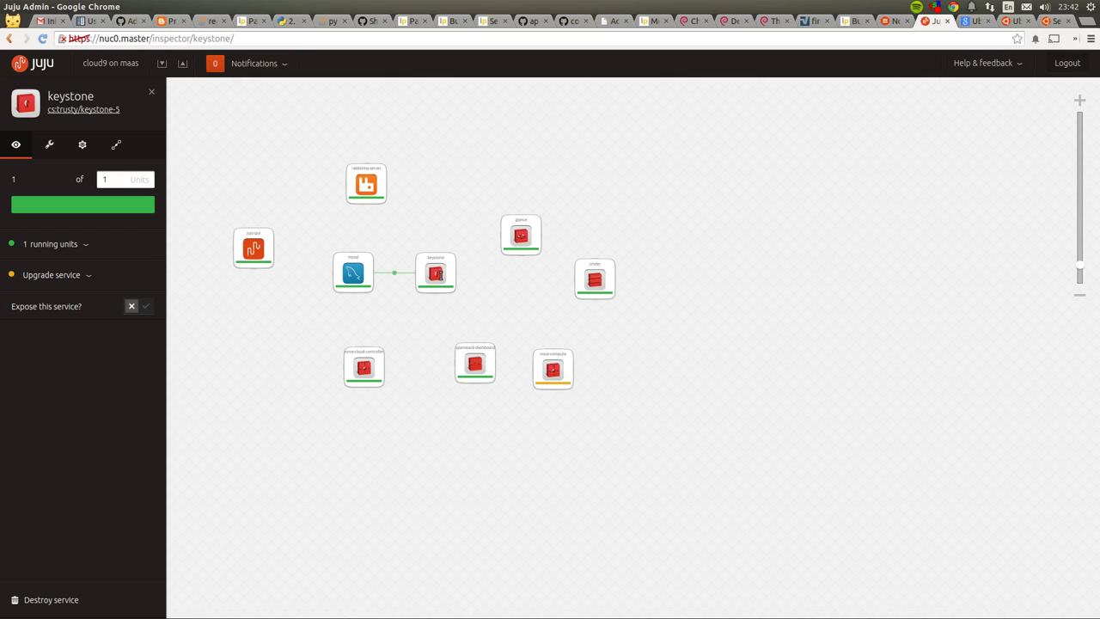
mouse_move(443, 279)
drag(478, 275, 461, 389)
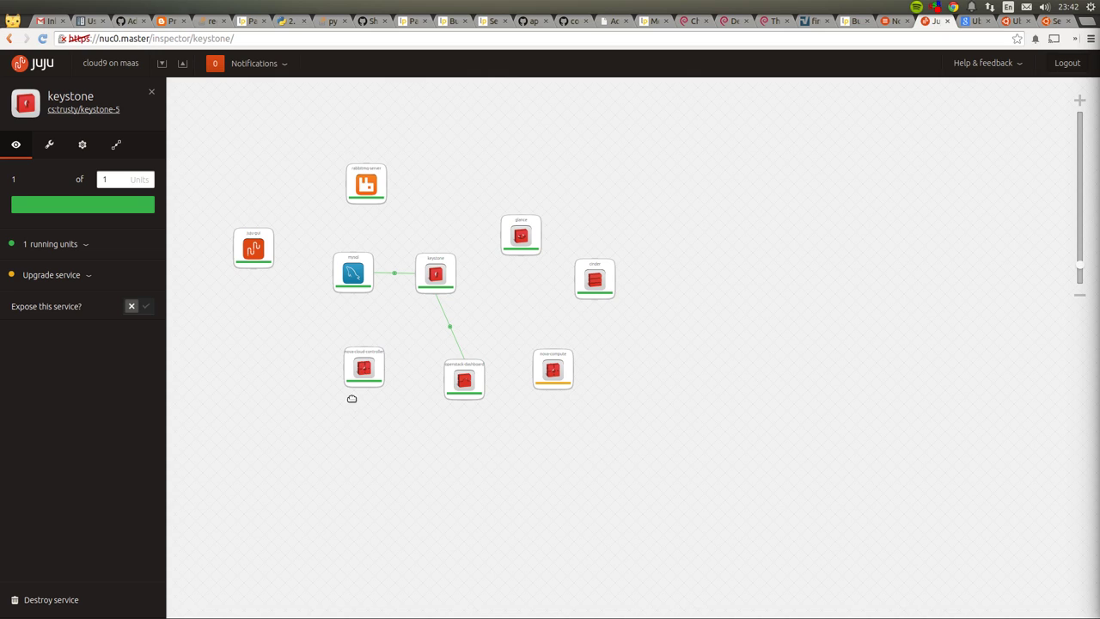
- Enlarge the service canvas and build a relation from nova-cloud-controller to mysql
drag(380, 371, 377, 368)
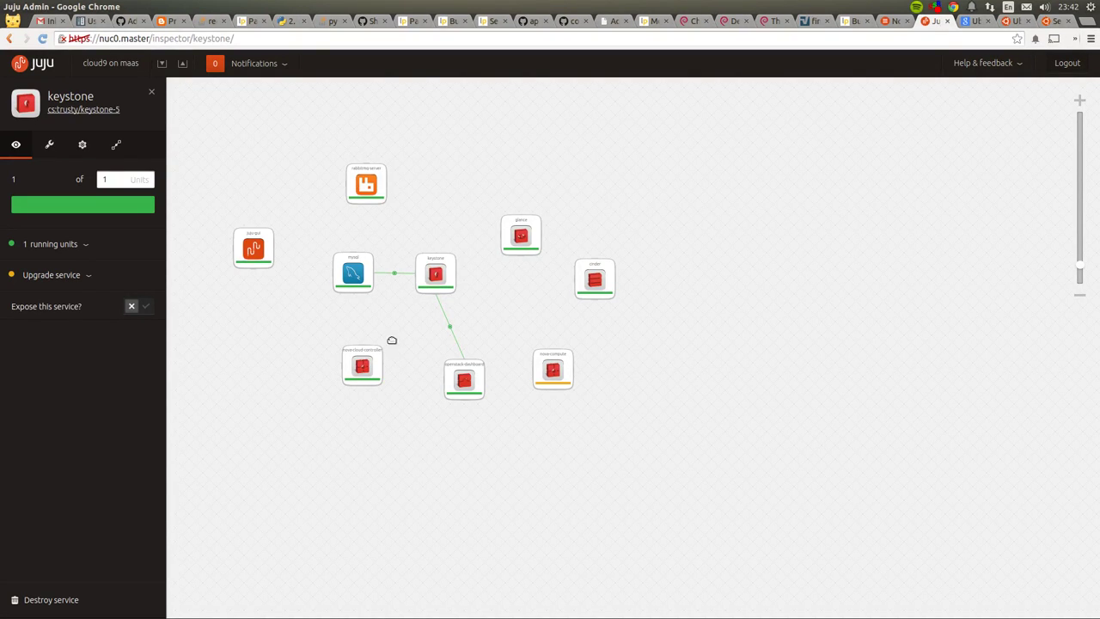
scroll(390, 339, up, 3)
drag(412, 343, 498, 387)
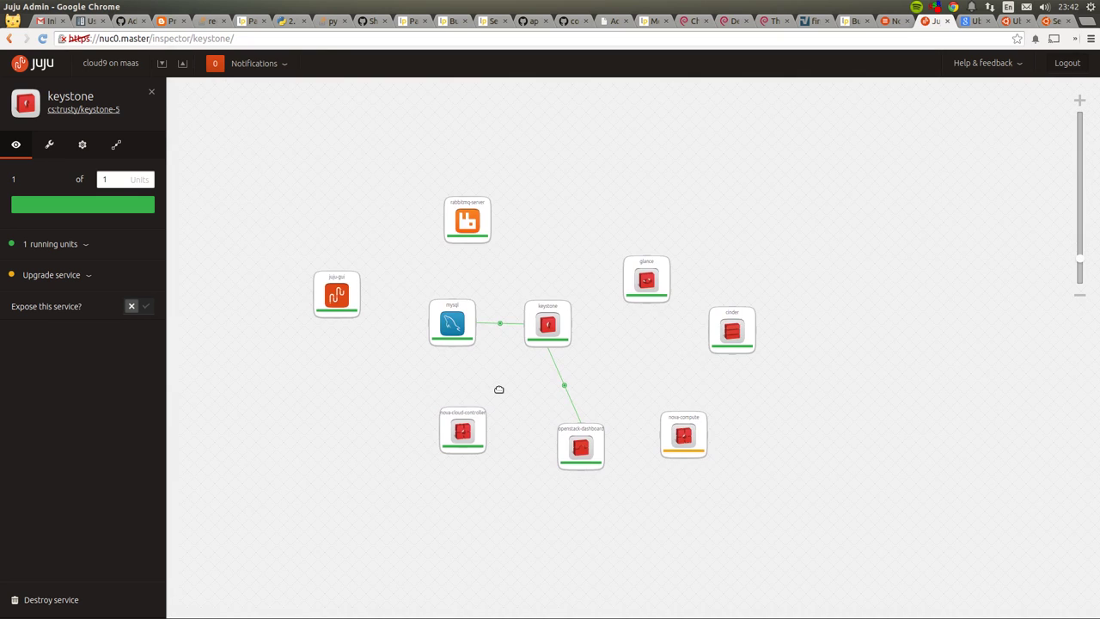
scroll(498, 387, up, 4)
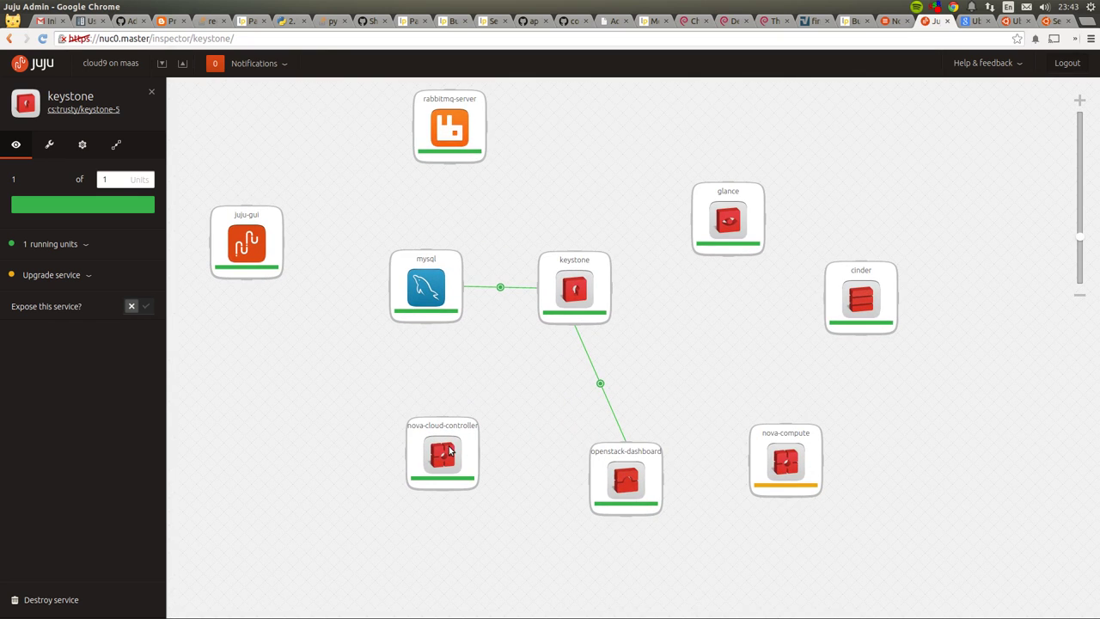
drag(449, 450, 444, 316)
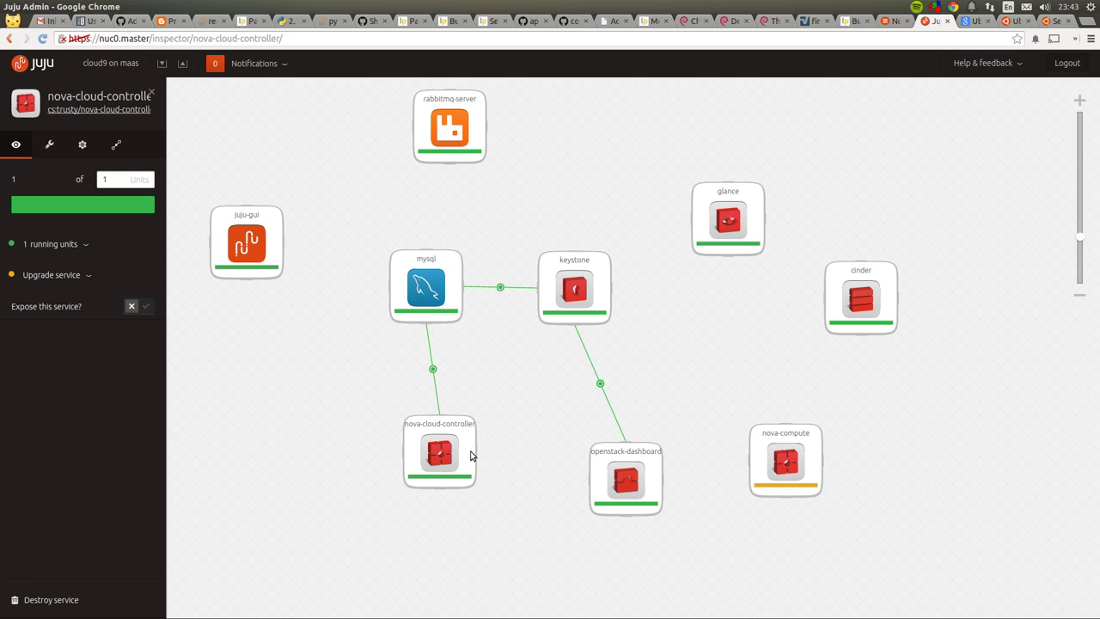
- Build a relation from nova-cloud-controller to rabbitmq-server, and move rabbitmq-server to the lower left of nova-cloud-controller
mouse_move(472, 455)
mouse_down()
mouse_move(441, 458)
mouse_move(456, 457)
mouse_up()
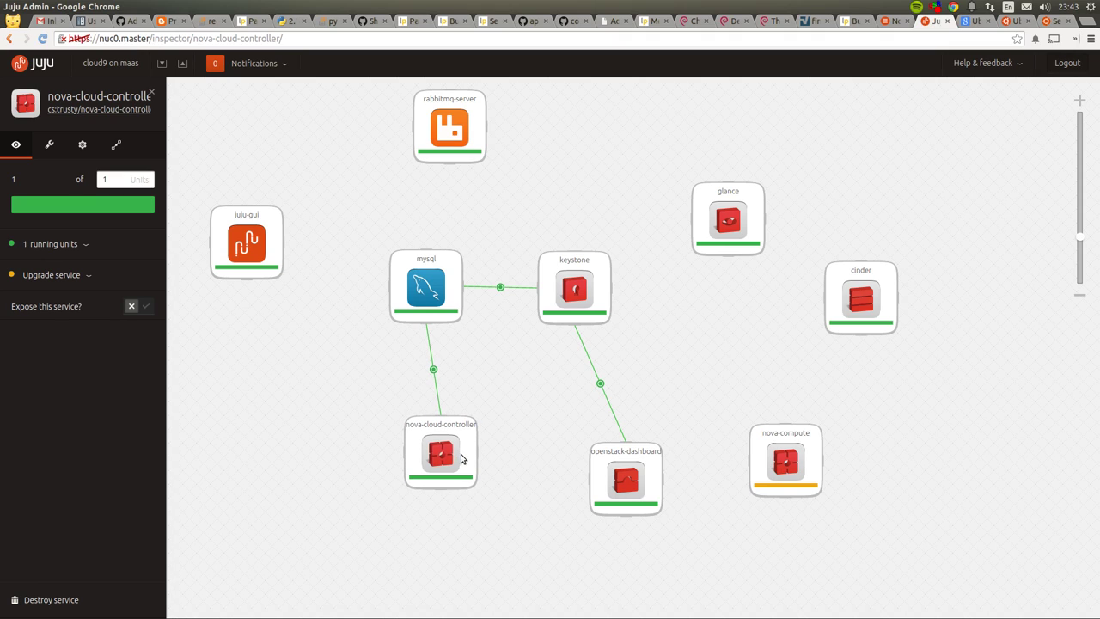
click(492, 454)
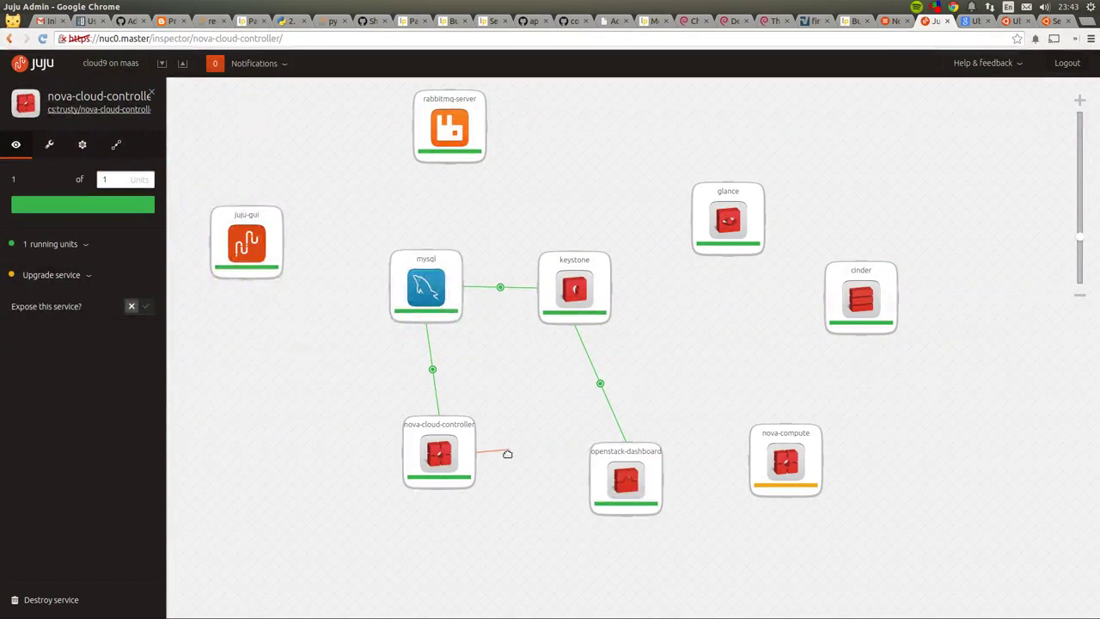
click(448, 129)
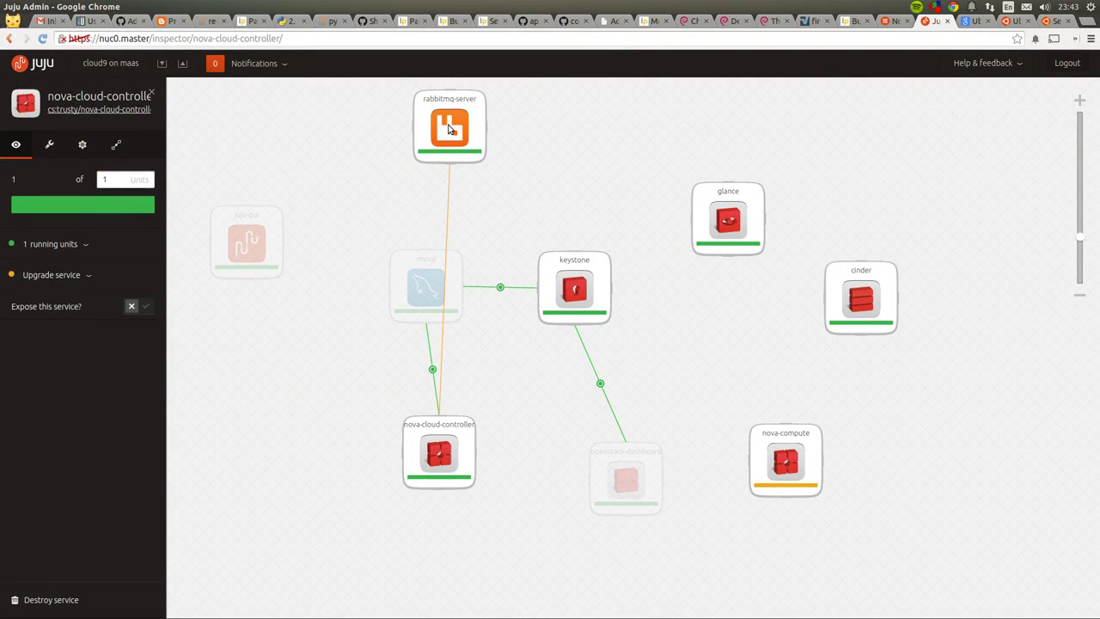
drag(322, 298, 289, 500)
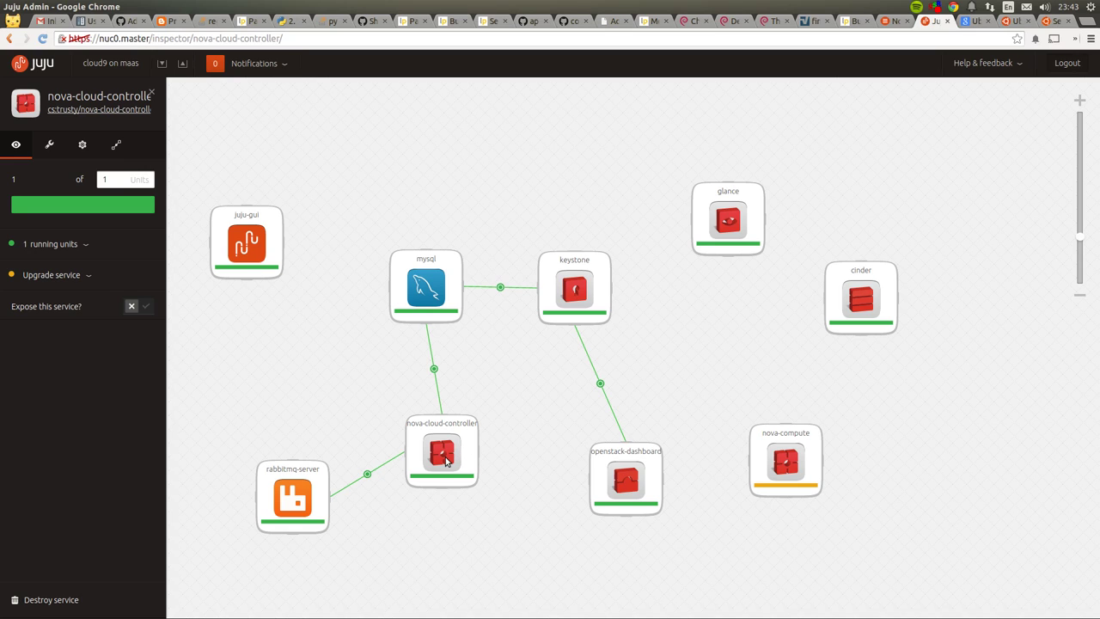
- Build a relation from nova-cloud-controller to glance, and move glance below nova-cloud-controller
drag(460, 465, 447, 455)
click(498, 449)
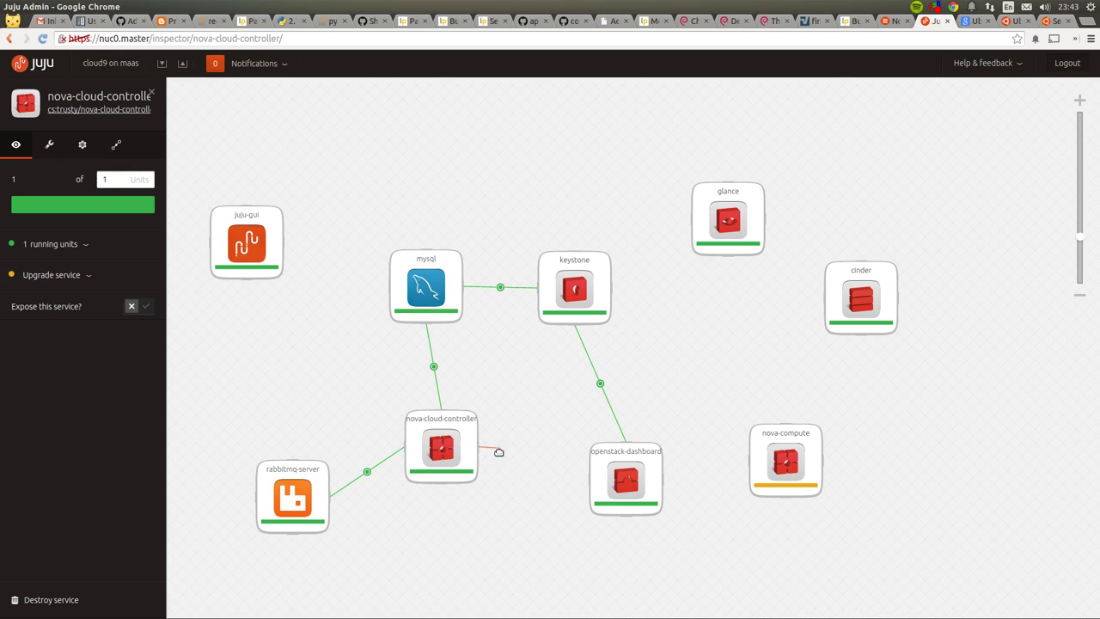
click(740, 228)
drag(739, 230, 503, 573)
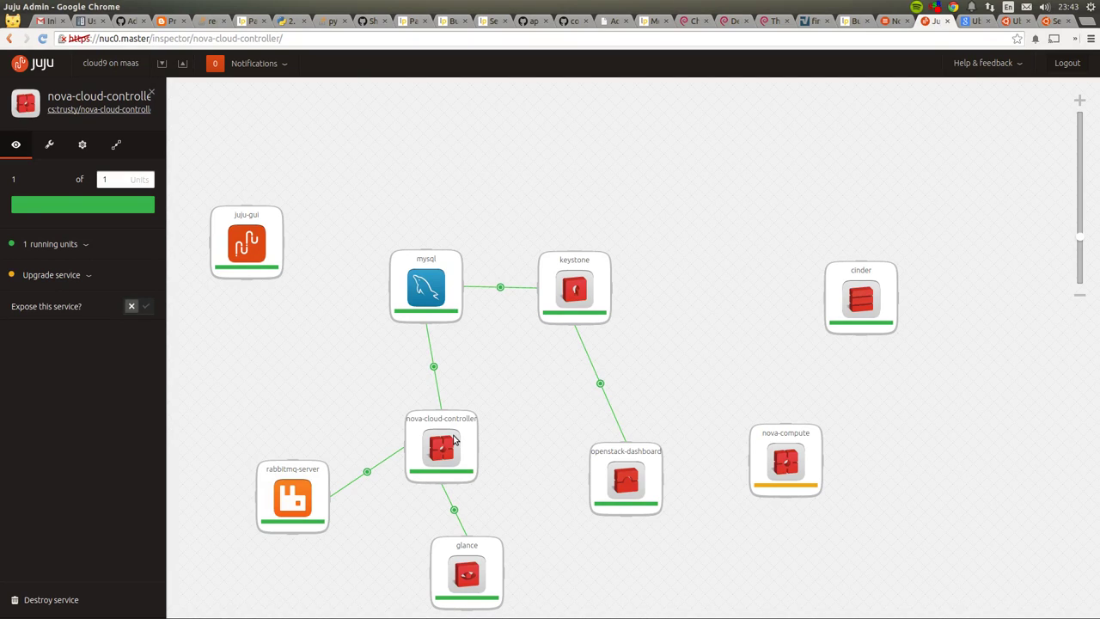
drag(456, 440, 453, 438)
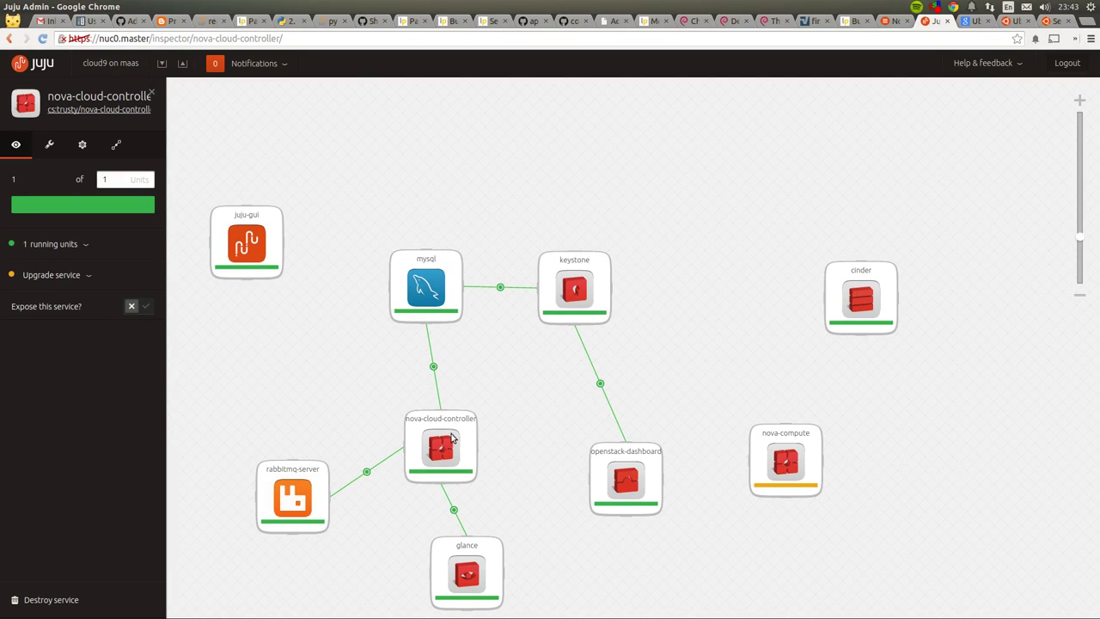
- Build a relation from keystone to nova-cloud-controller on the canvas
click(550, 290)
click(507, 292)
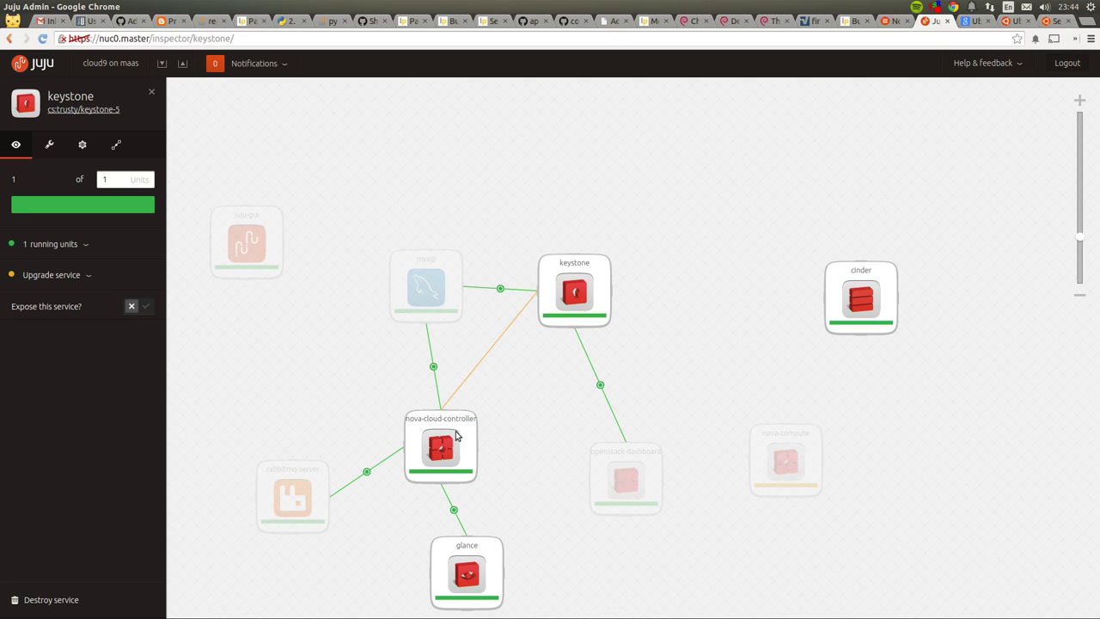
click(455, 437)
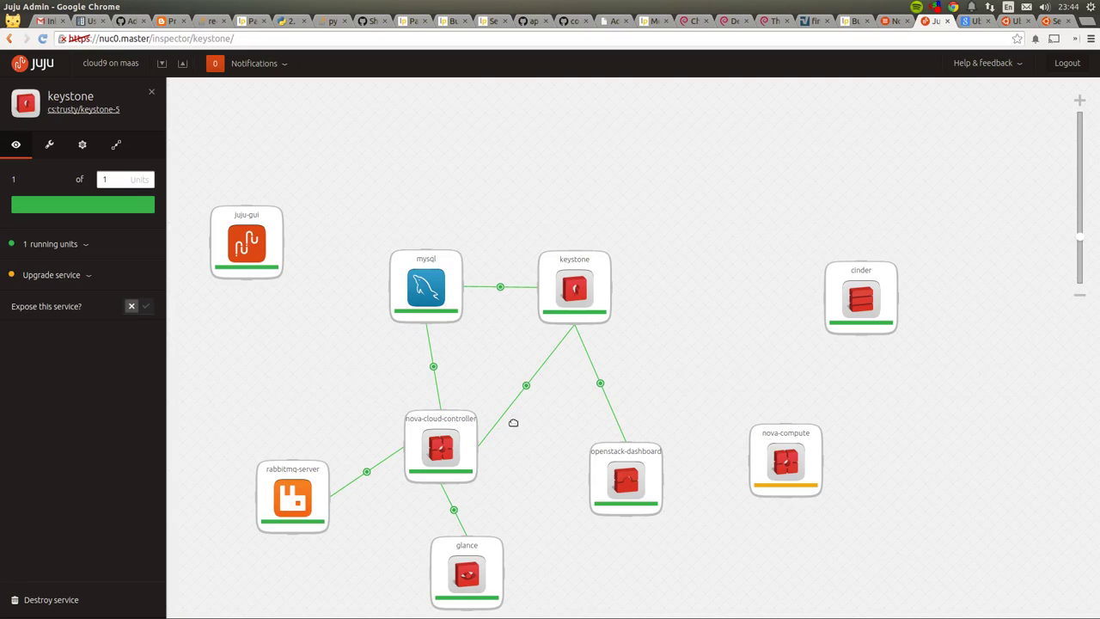
- Build a relation from nova-compute to nova-cloud-controller, and move openstack-dashboard above keystone
click(756, 467)
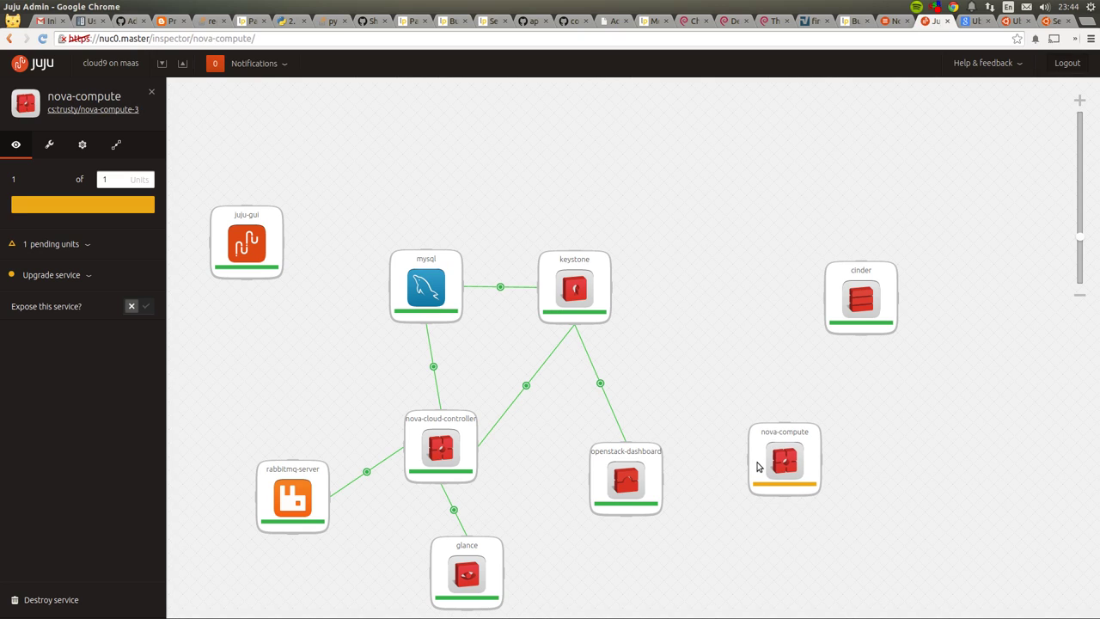
click(729, 465)
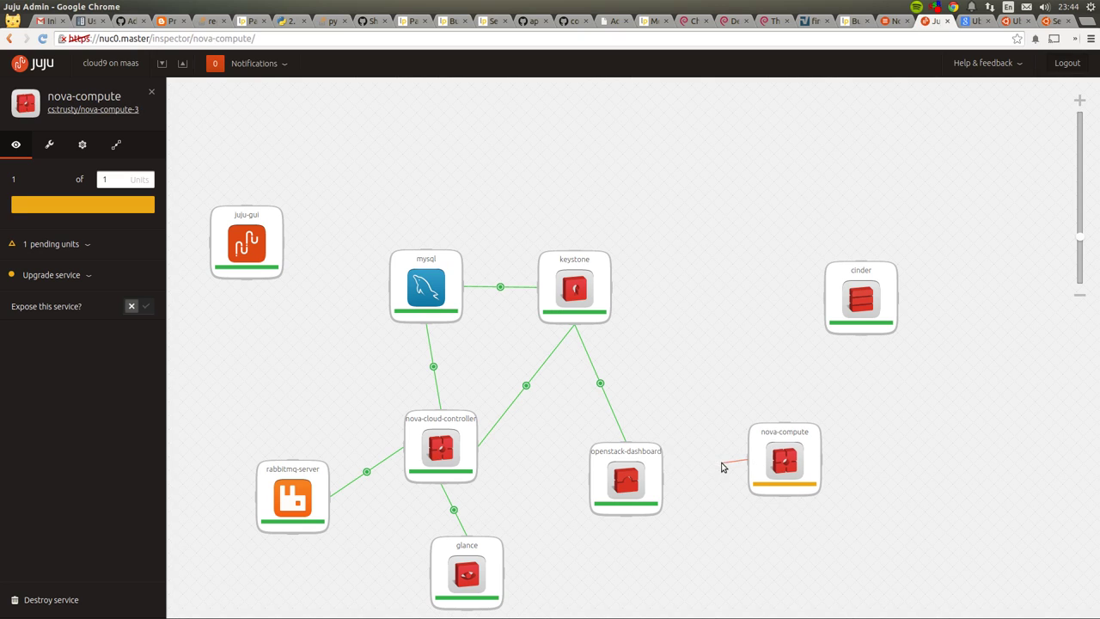
click(469, 447)
drag(650, 479, 591, 147)
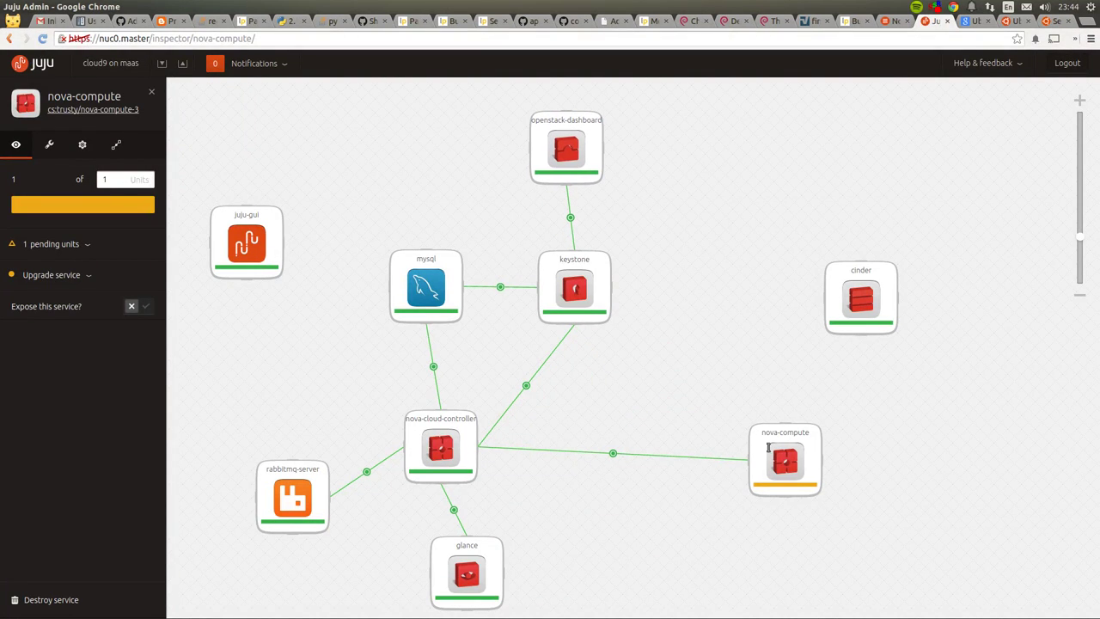
- List nova-compute's pending units, and move nova-compute to the lower right of nova-cloud-controller
drag(769, 447, 721, 446)
click(107, 256)
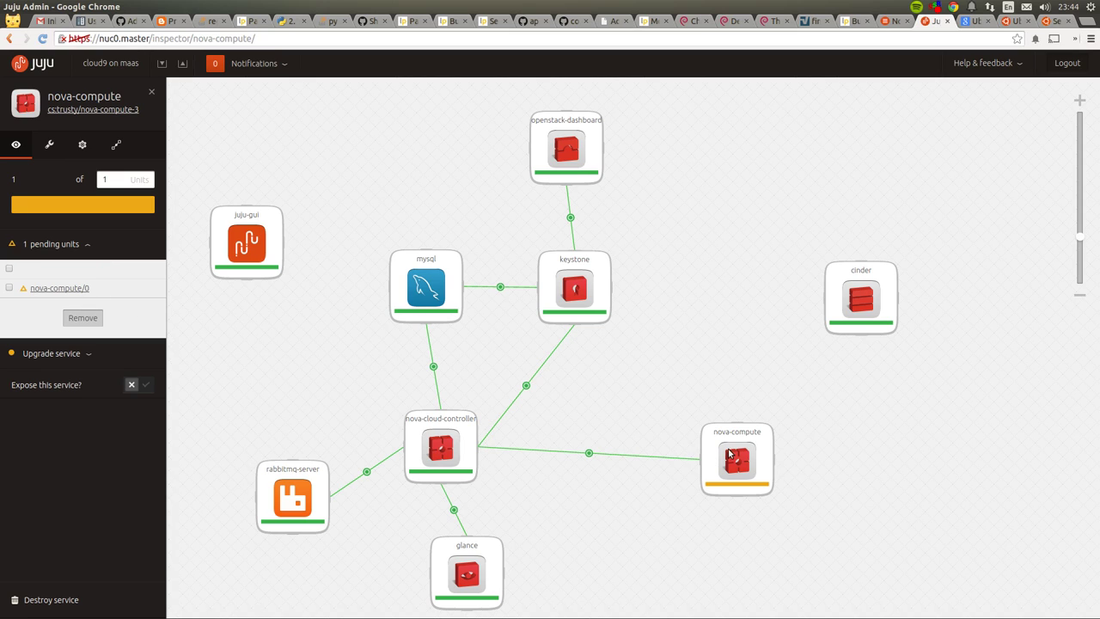
drag(744, 466, 667, 529)
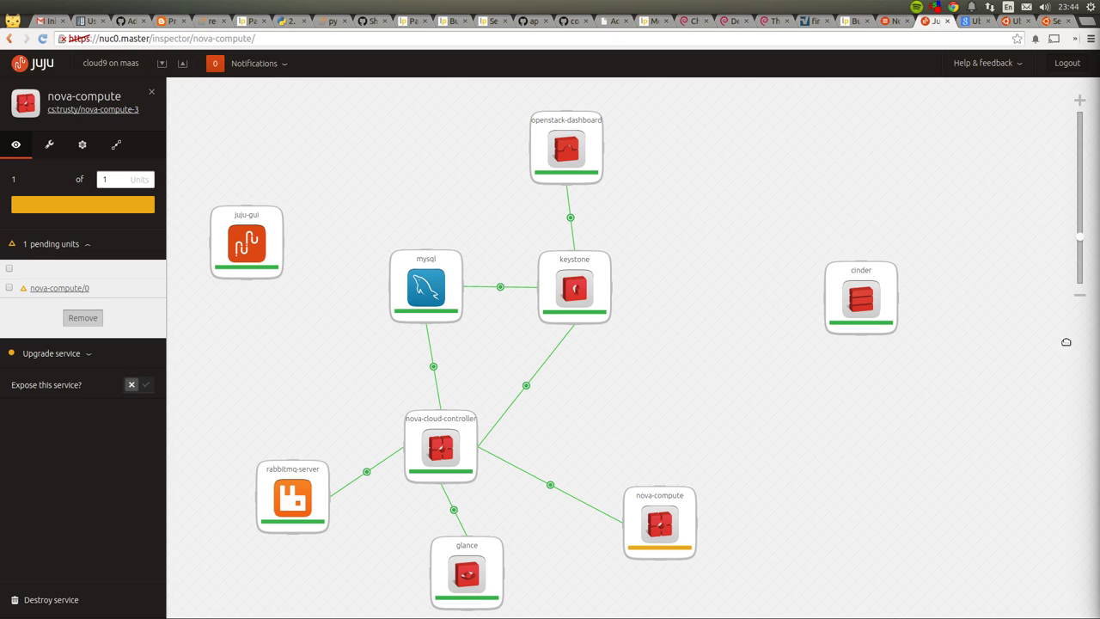
drag(682, 513, 684, 507)
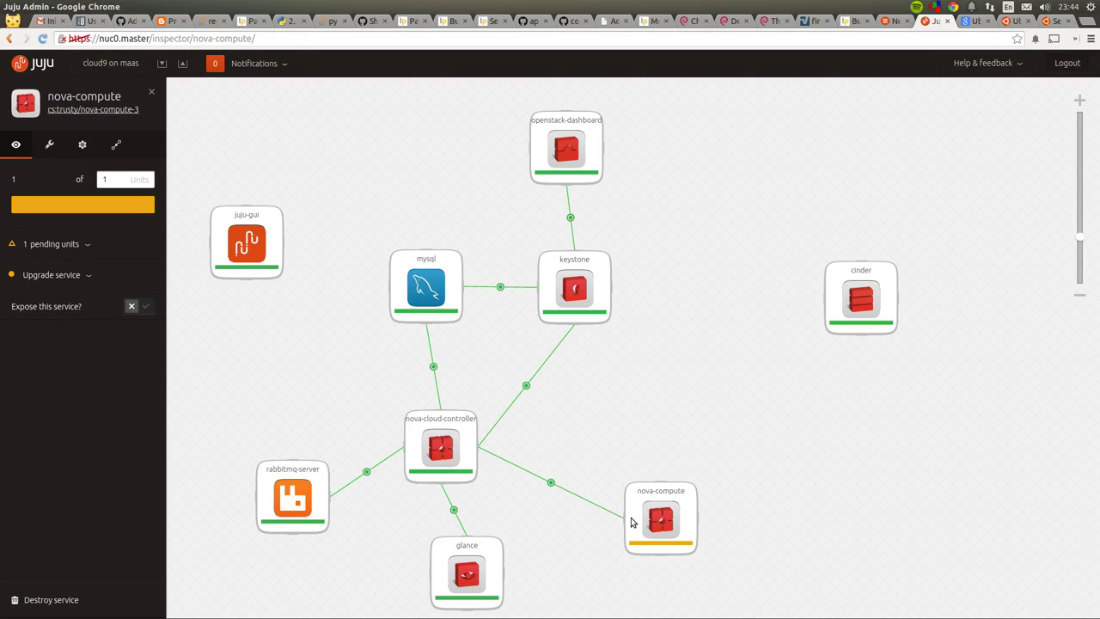
- Build a relation from nova-compute to mysql
drag(630, 522, 631, 521)
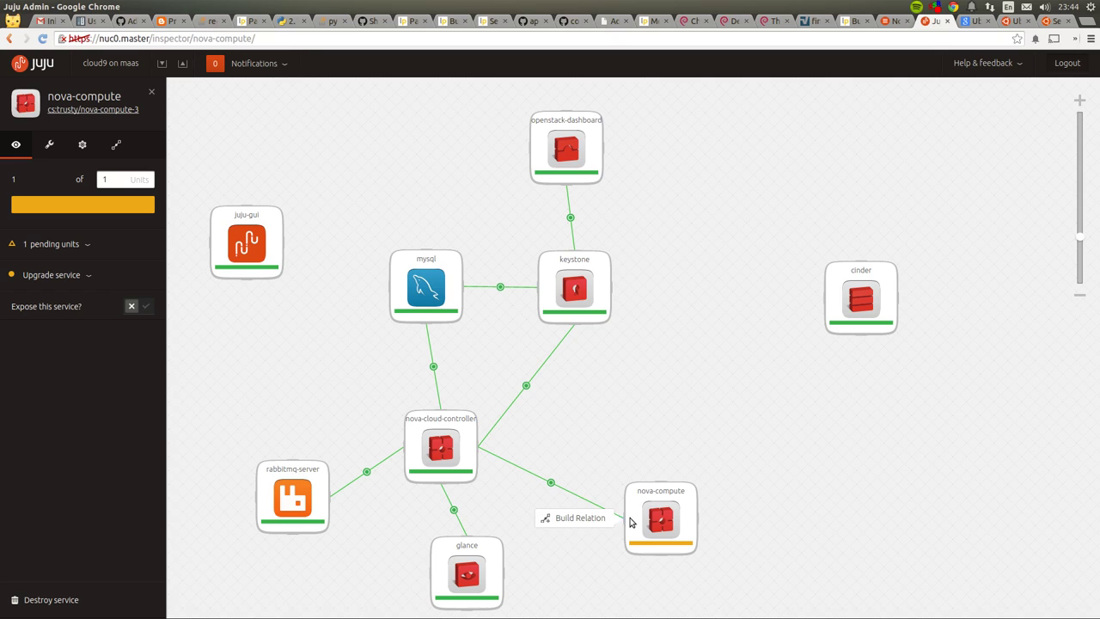
click(584, 518)
click(448, 308)
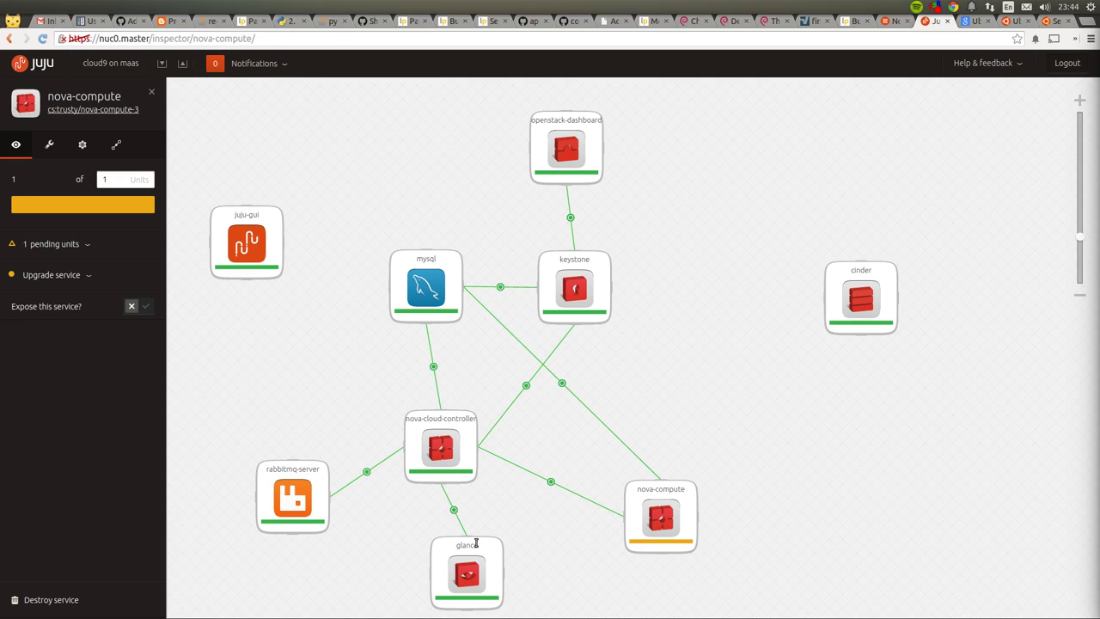
- Move glance above rabbitmq-server and build a relation from glance to mysql
drag(458, 552, 293, 354)
click(293, 354)
click(361, 370)
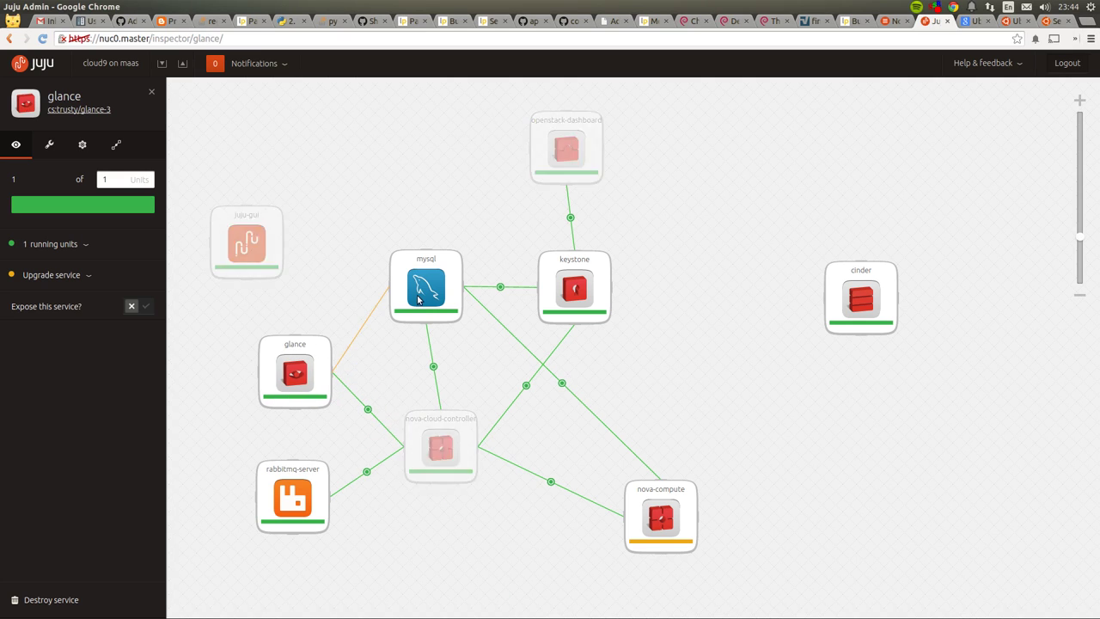
click(419, 296)
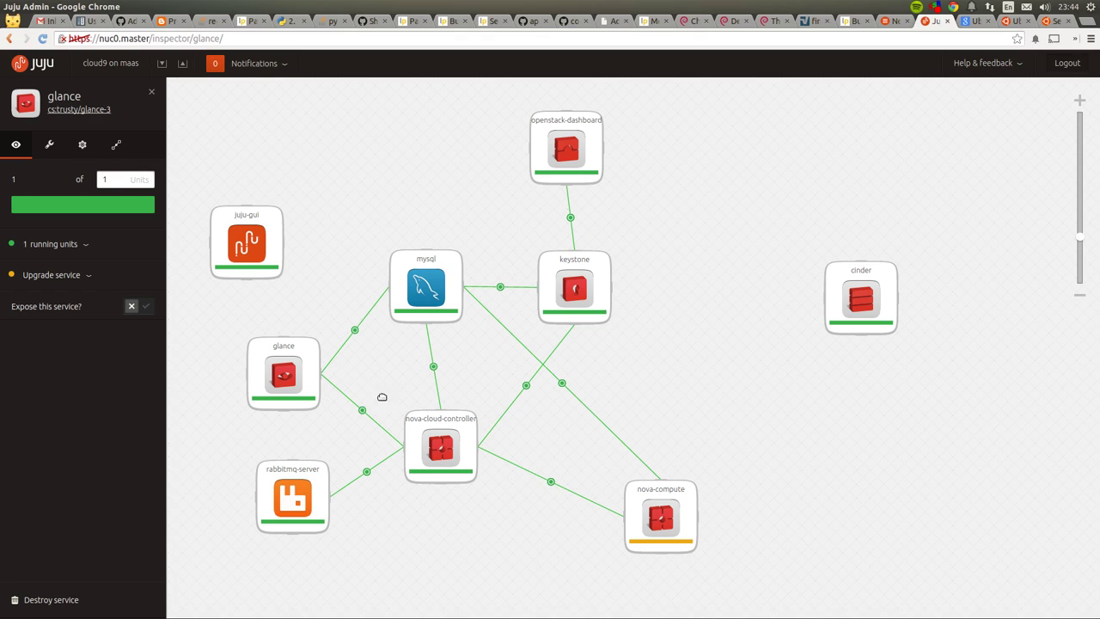
- Move keystone slightly down and to the right, and build a relation from keystone to glance
drag(563, 317, 584, 338)
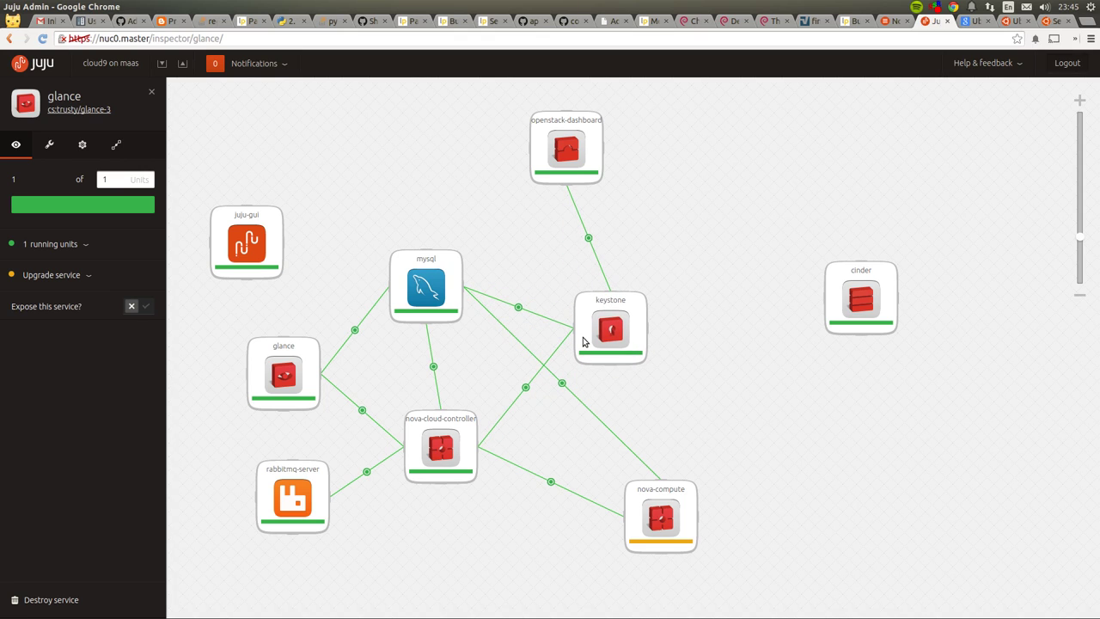
click(583, 341)
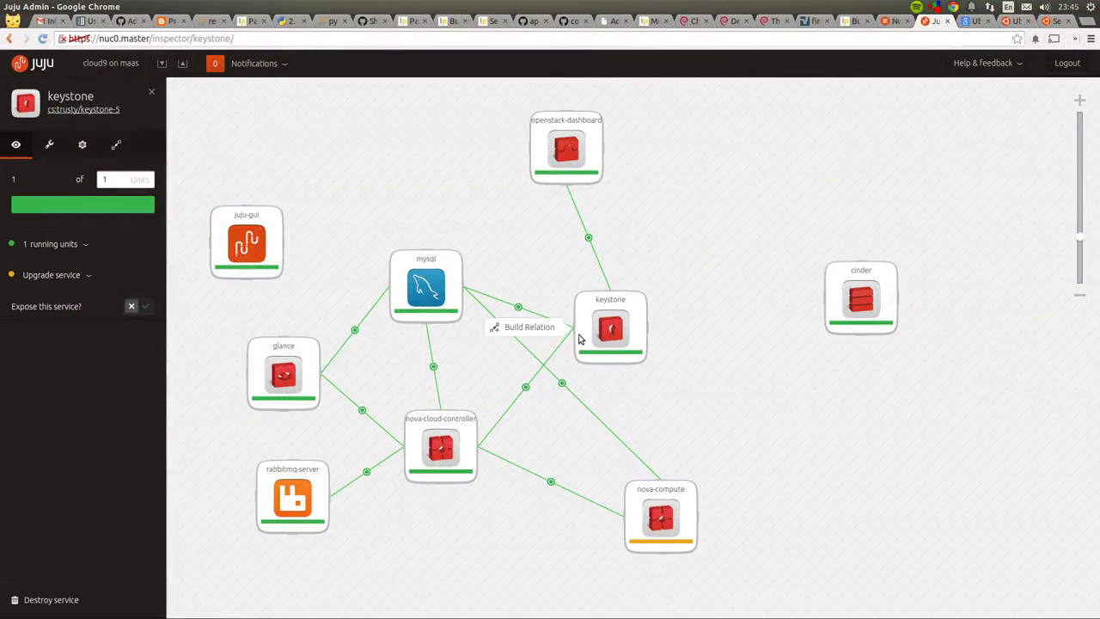
click(532, 331)
click(316, 370)
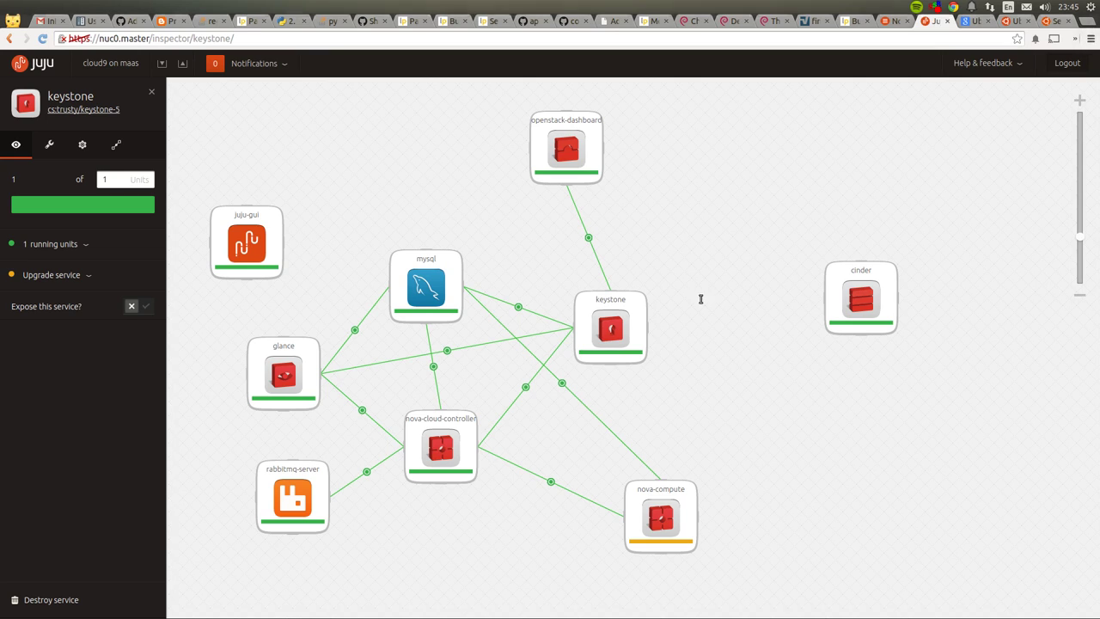
- Move cinder to the upper left of mysql and build a relation from cinder to glance
drag(829, 277, 393, 177)
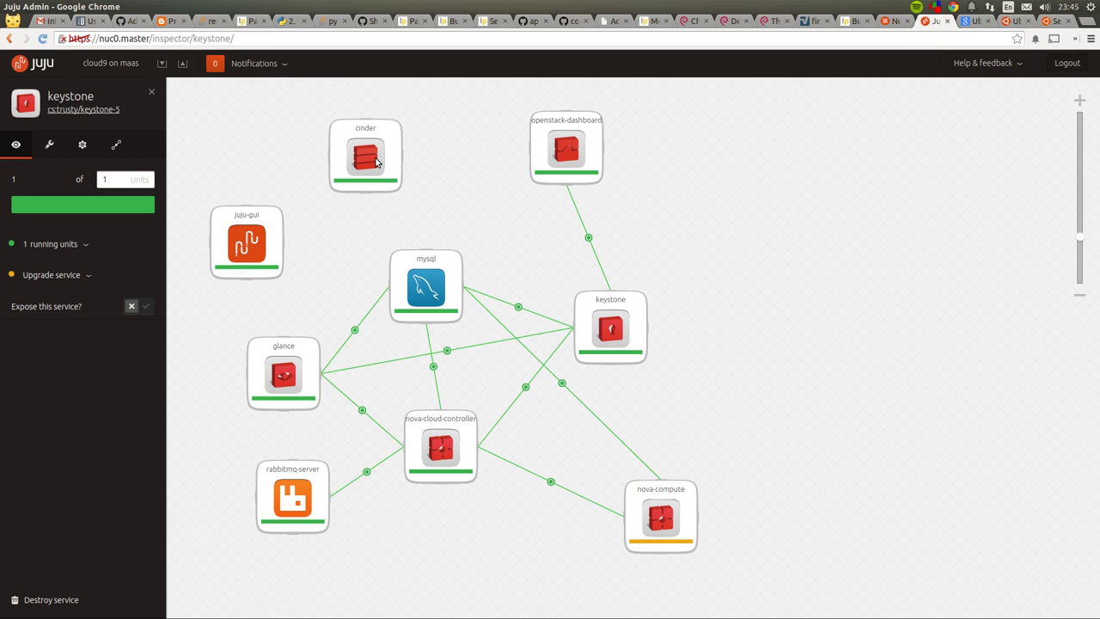
click(301, 370)
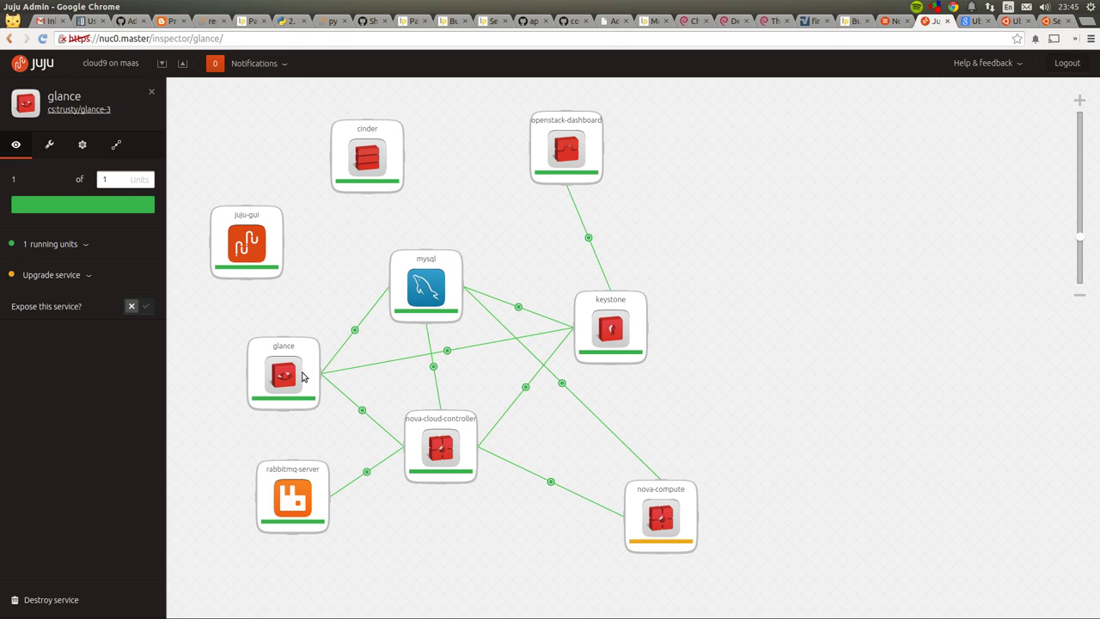
drag(302, 375, 303, 378)
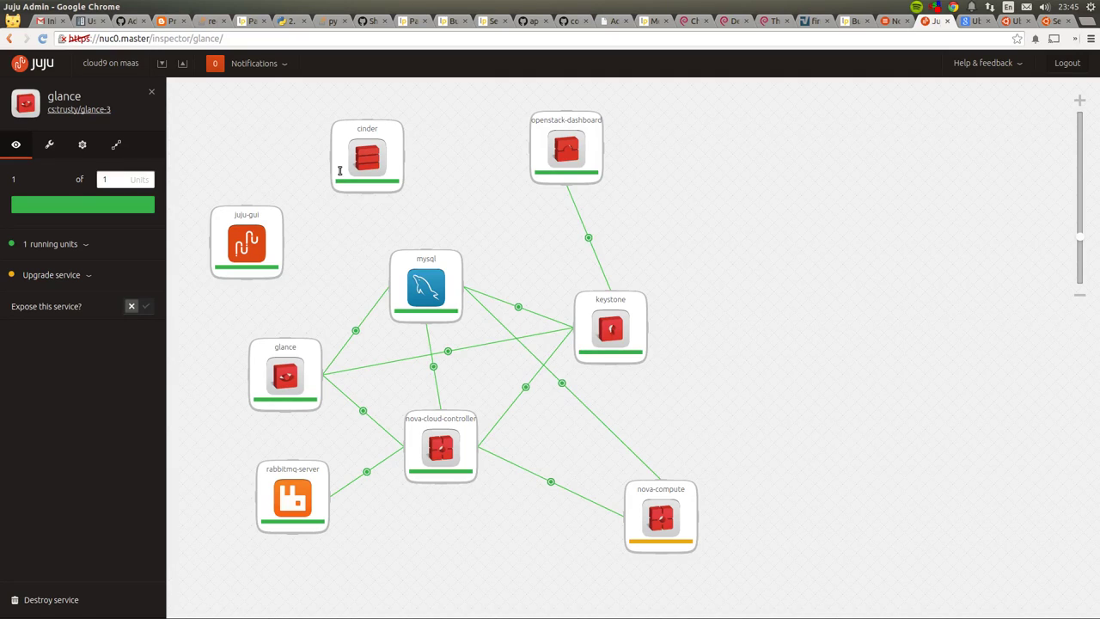
drag(341, 171, 336, 176)
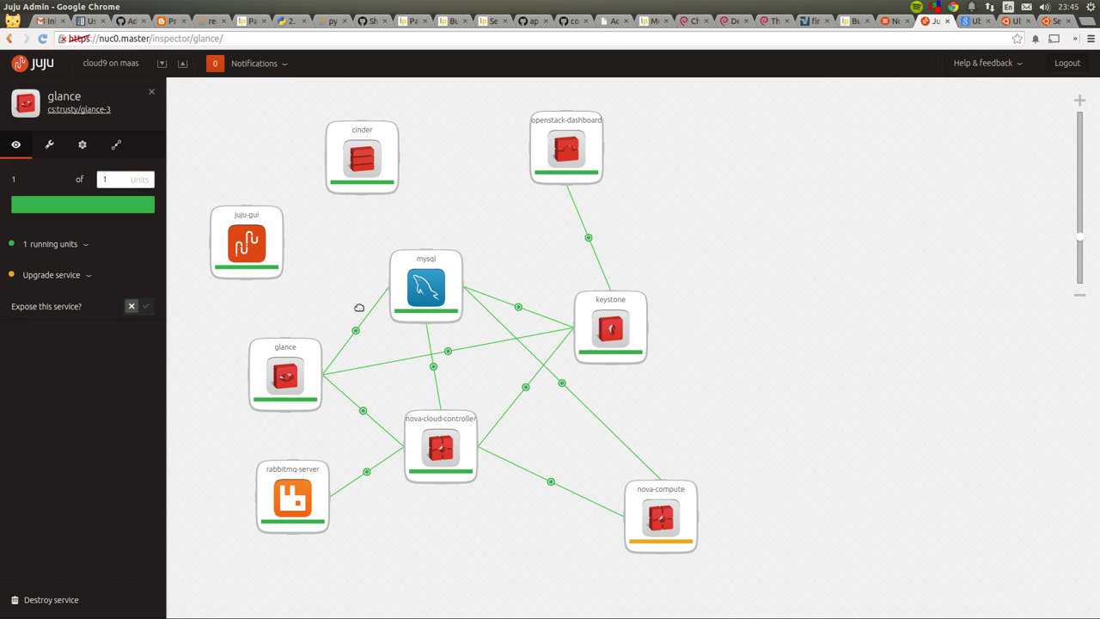
drag(383, 169, 381, 168)
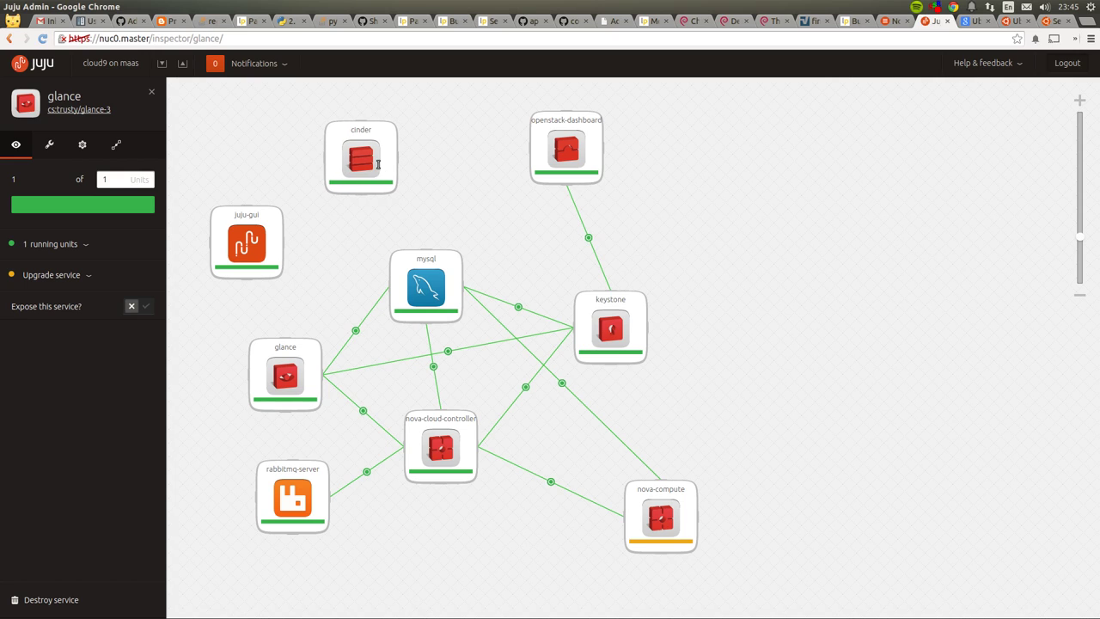
click(377, 164)
click(422, 158)
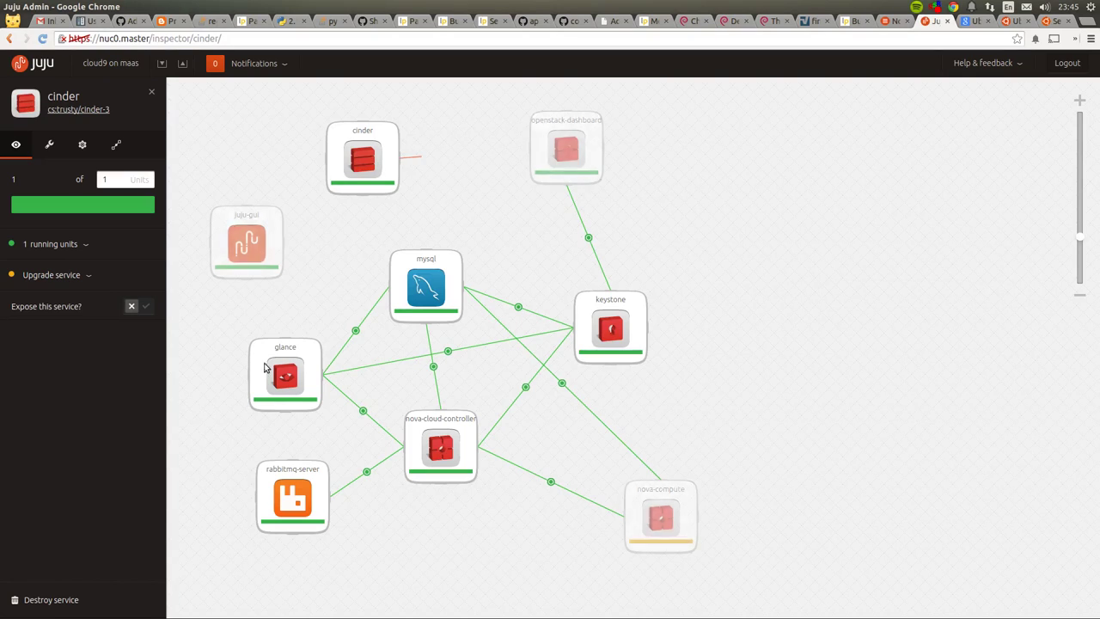
click(276, 371)
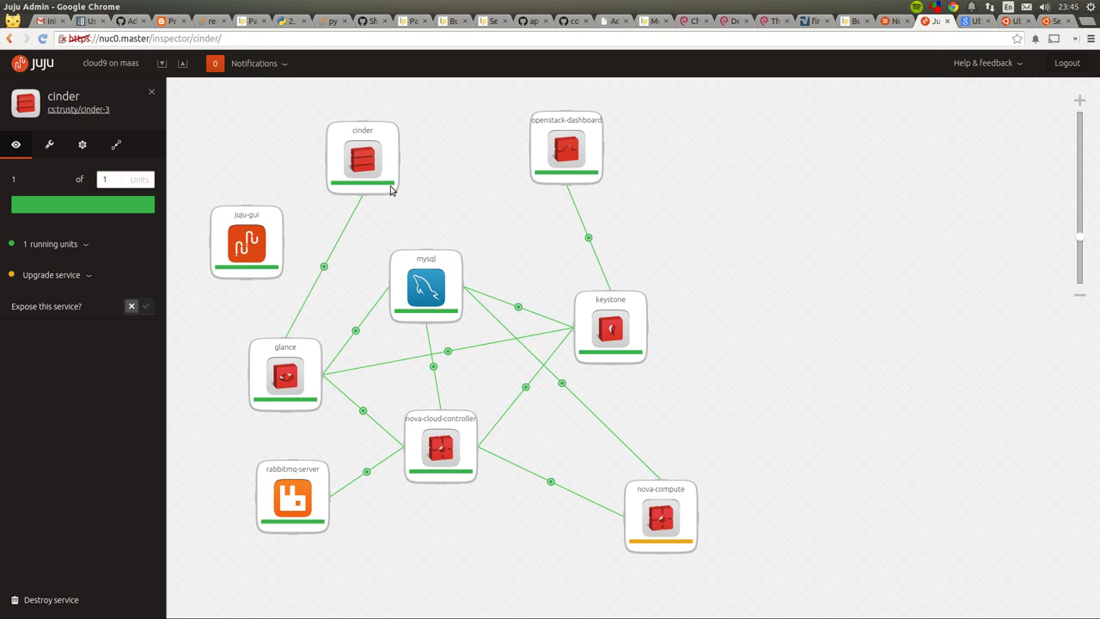
- Build a relation from cinder to mysql
mouse_move(393, 187)
click(424, 164)
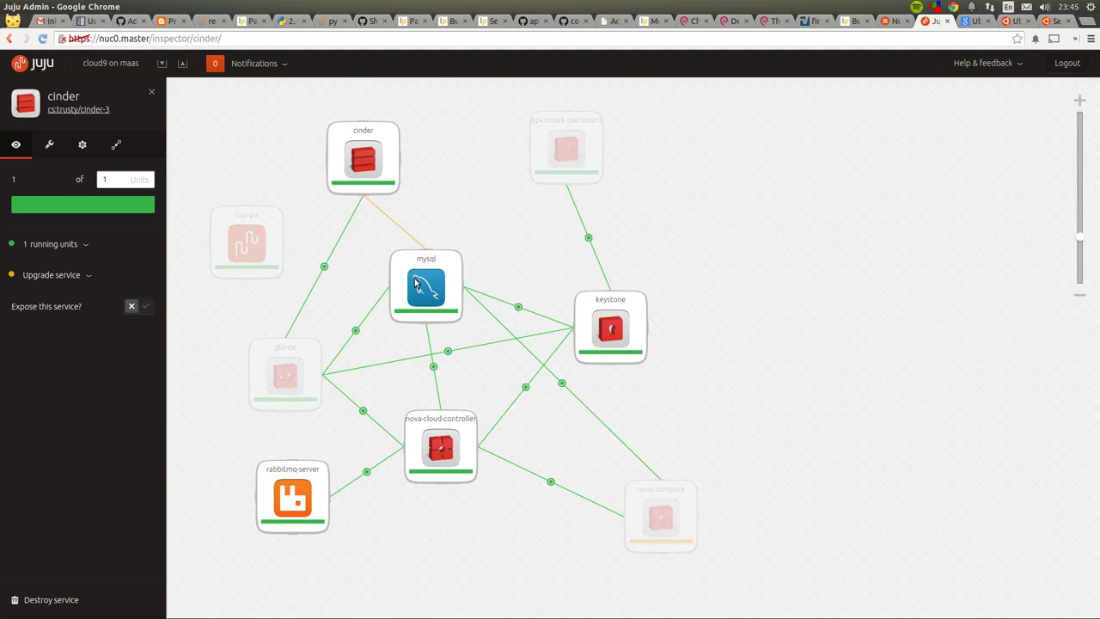
click(425, 284)
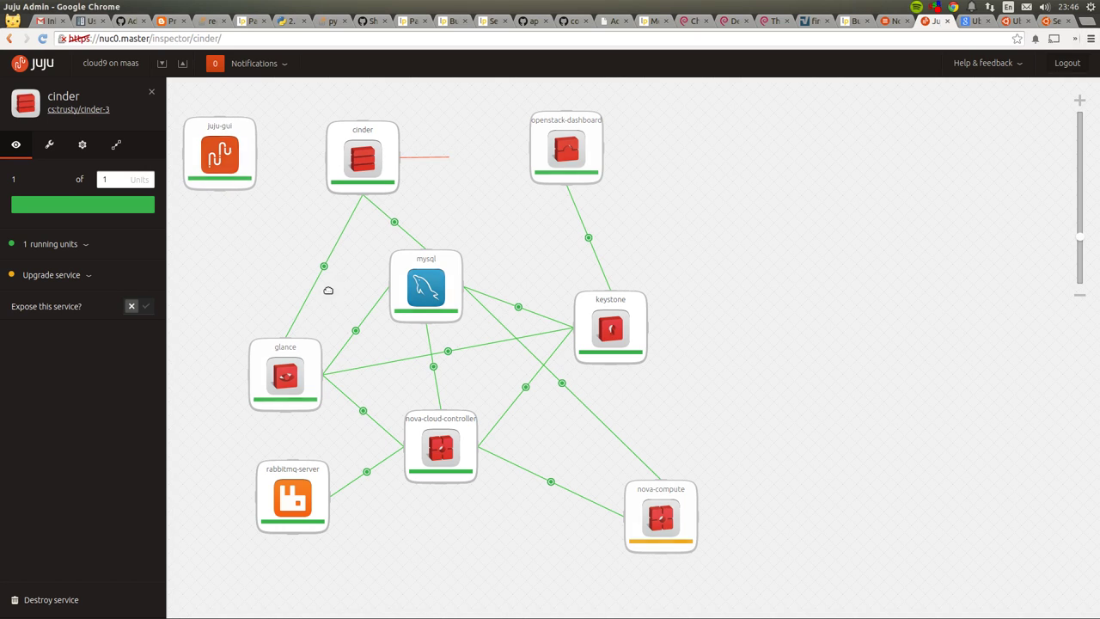
- Complete a relation from cinder to rabbitmq-server, then move glance up and left off its line and rabbitmq-server up beneath glance
drag(328, 291, 290, 468)
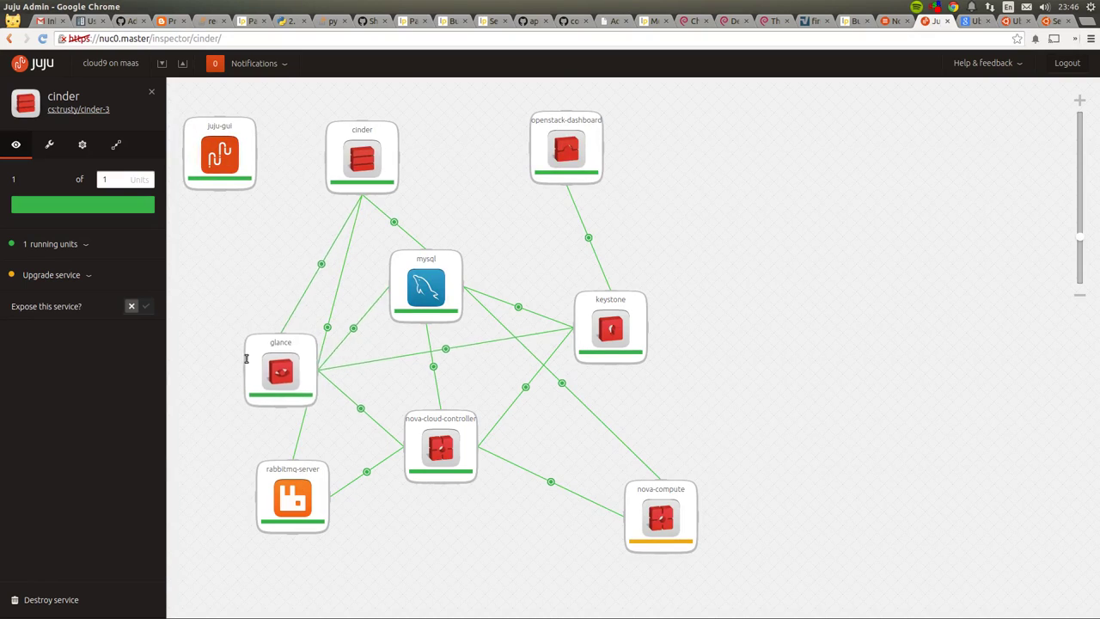
drag(245, 359, 205, 323)
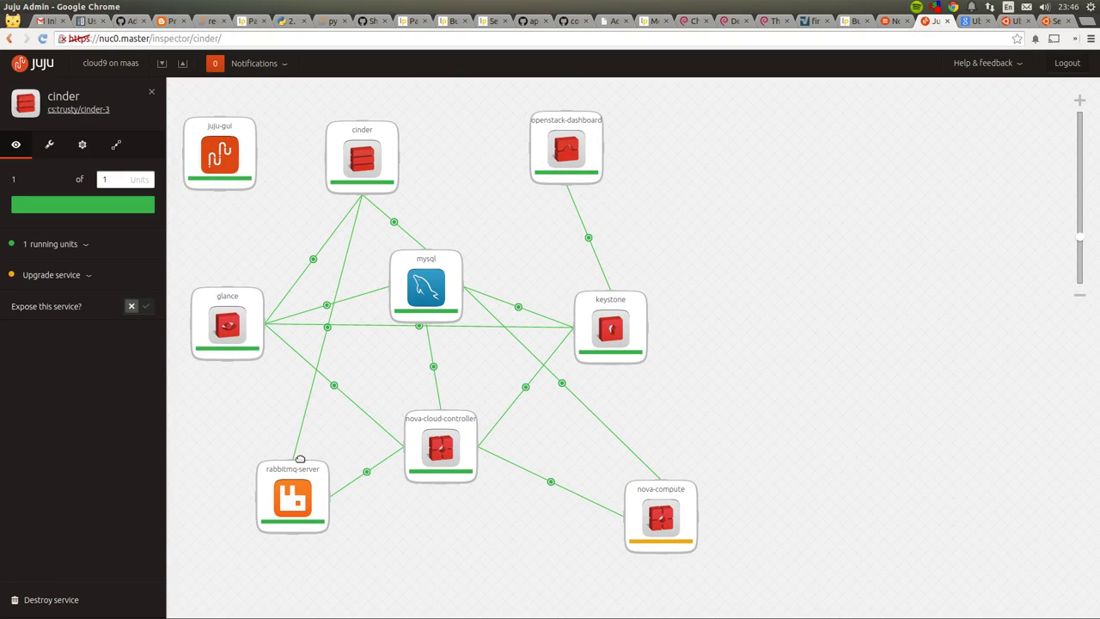
drag(305, 506, 300, 452)
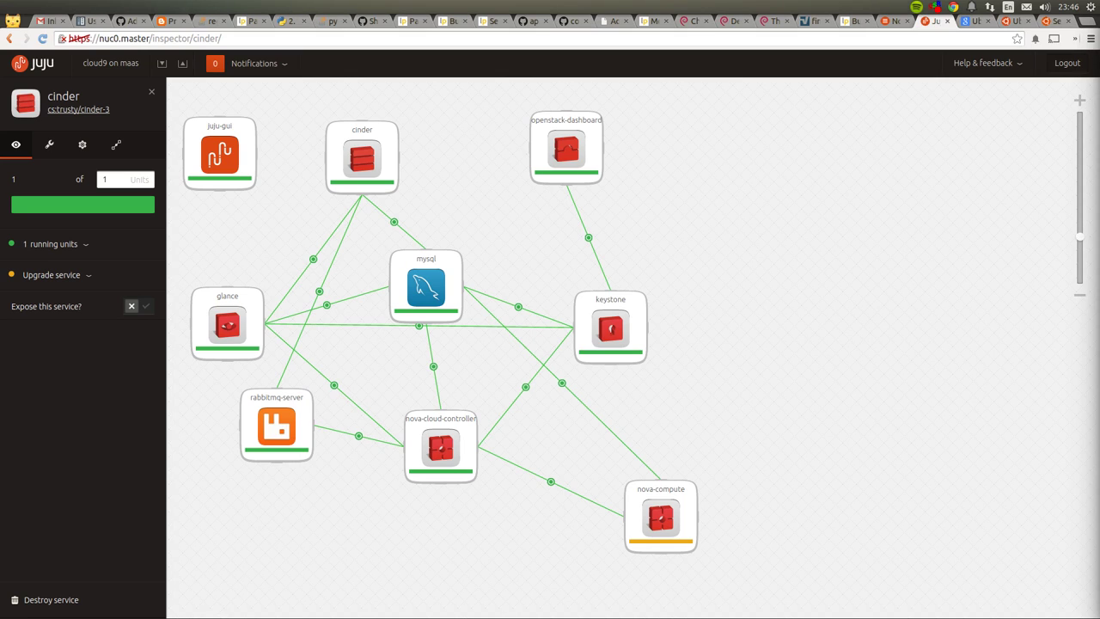
- Build a relation from nova-cloud-controller to cinder, and move mysql up and to the right, off the relation line
click(413, 431)
click(412, 431)
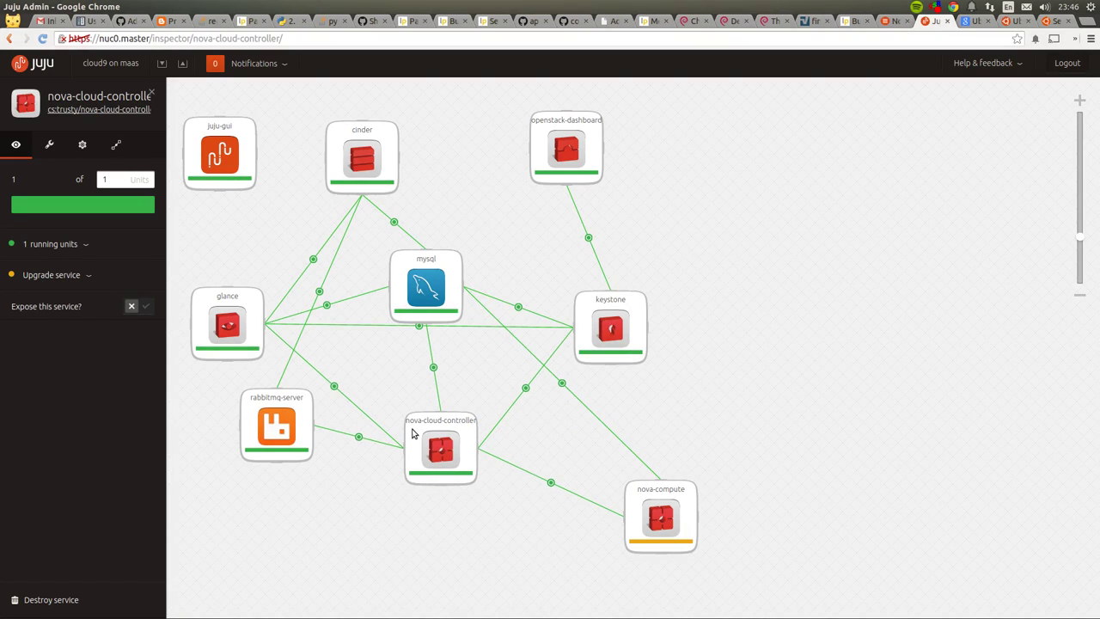
drag(413, 429, 414, 434)
click(414, 428)
click(414, 428)
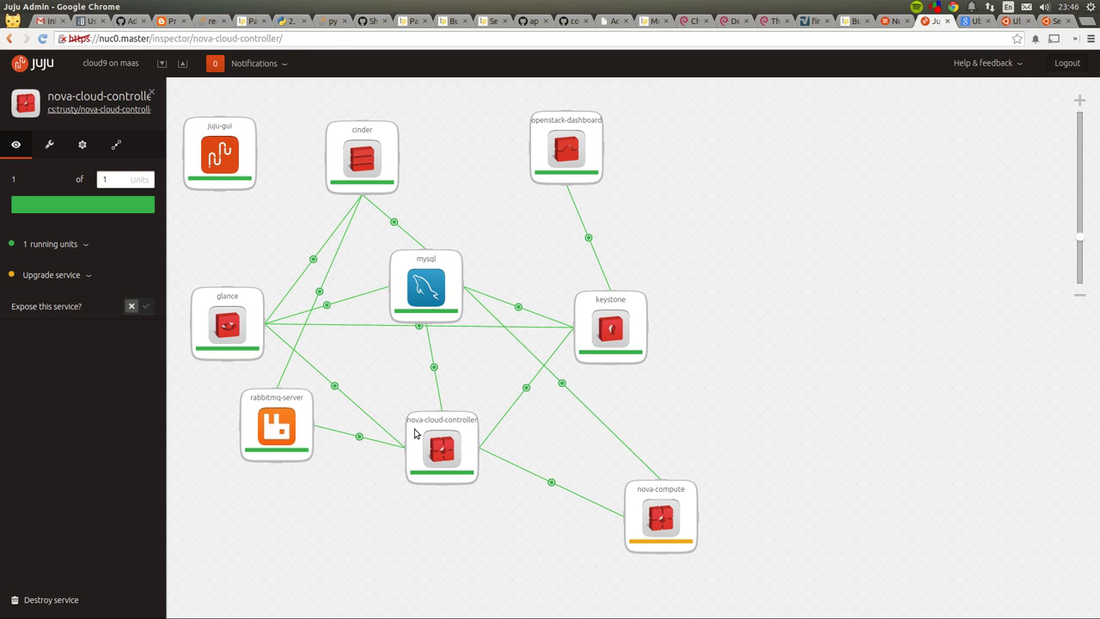
click(413, 434)
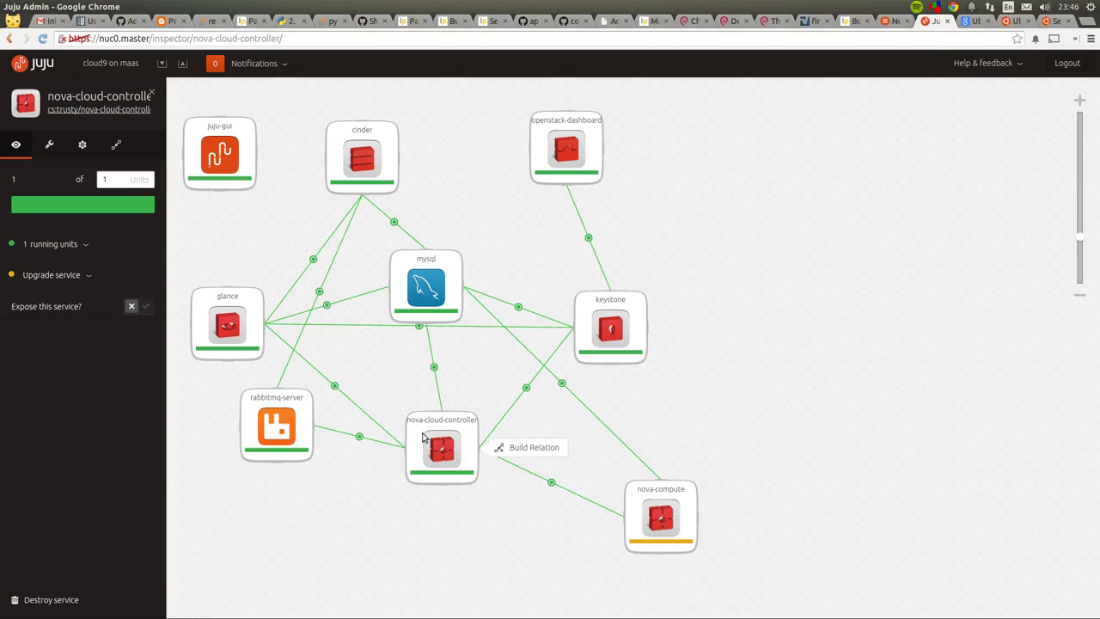
click(539, 446)
click(339, 170)
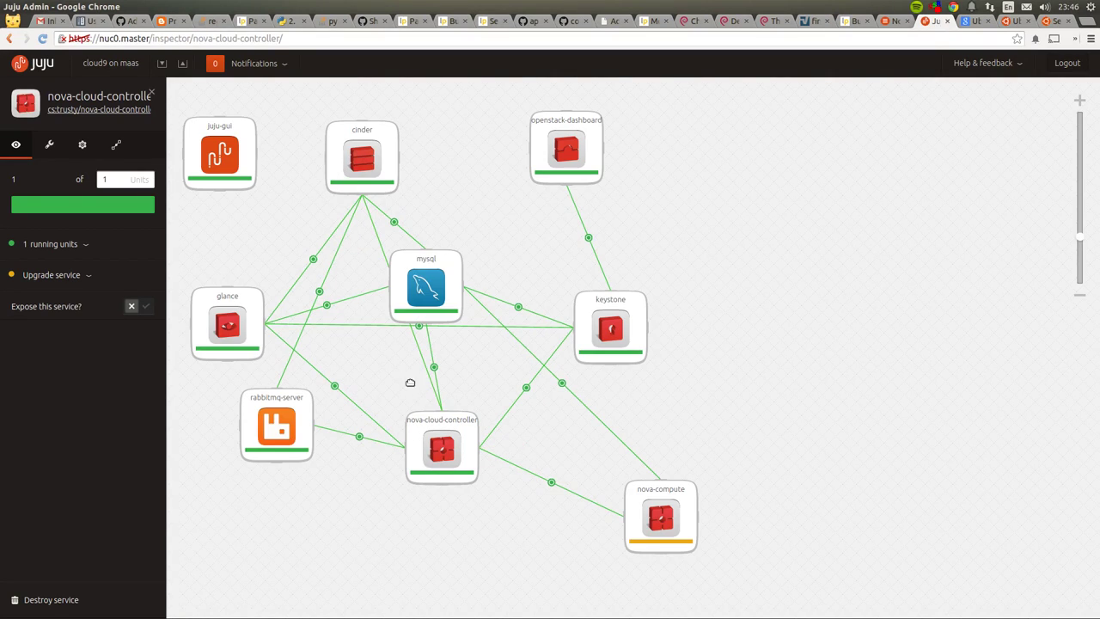
drag(448, 265, 504, 218)
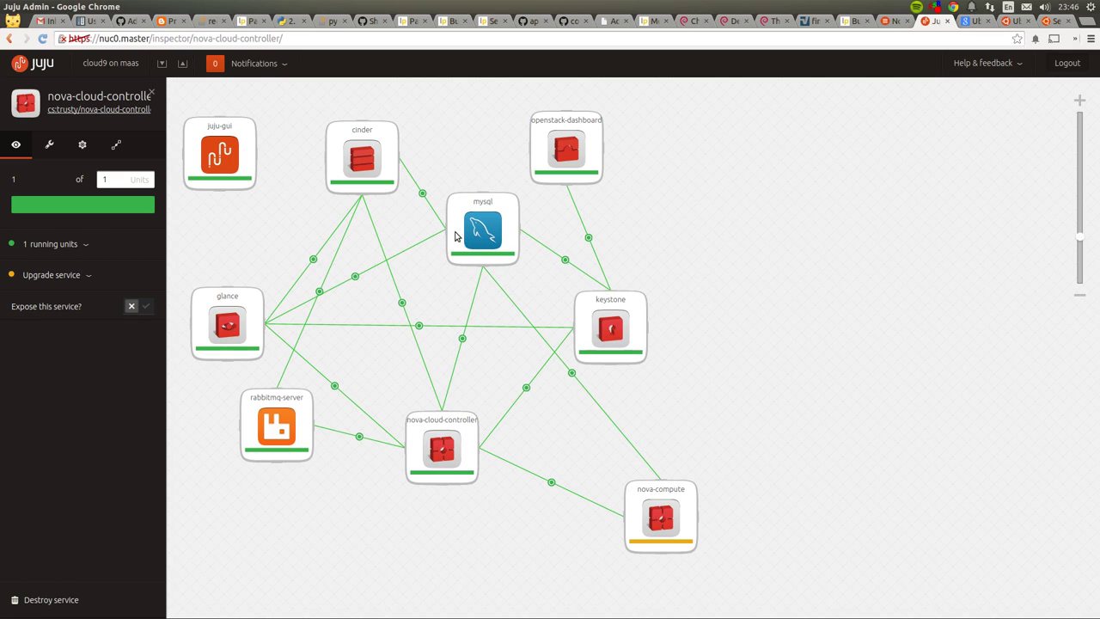
- Build a relation from cinder to keystone
click(388, 176)
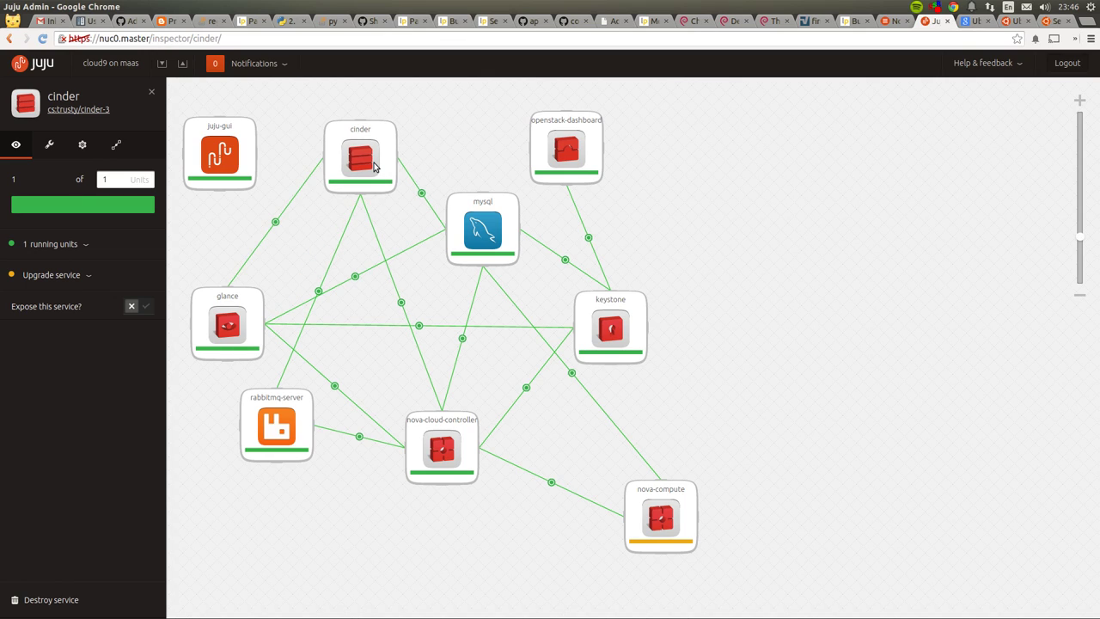
drag(374, 168, 375, 167)
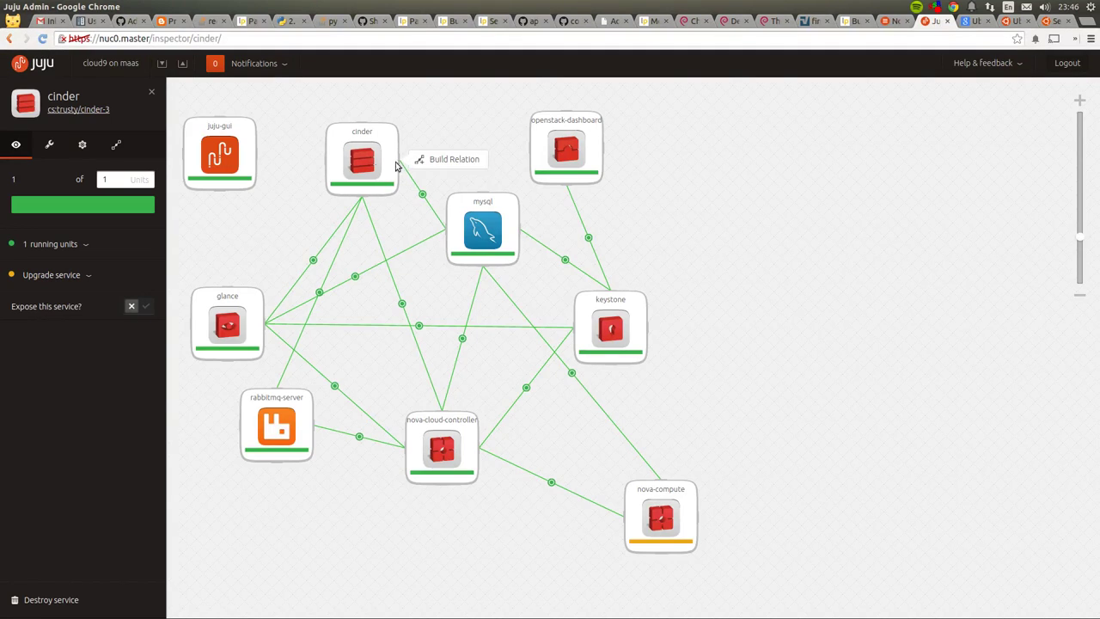
click(424, 164)
click(579, 327)
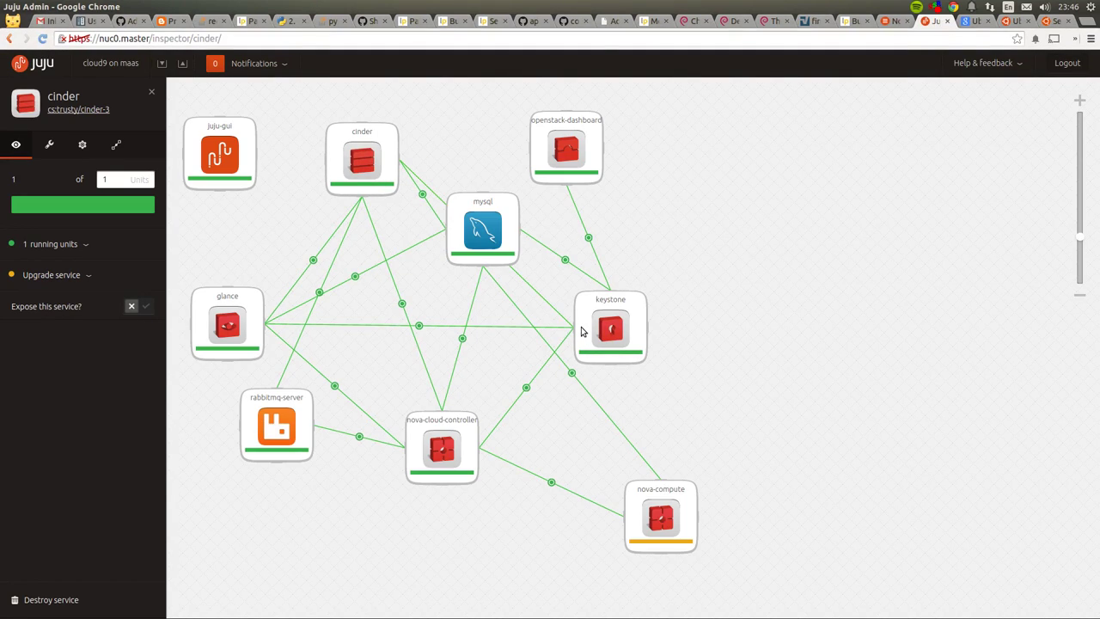
- Untangle the canvas by moving mysql slightly up, openstack-dashboard to the right, and keystone down and left, just above nova-cloud-controller
drag(494, 248, 501, 210)
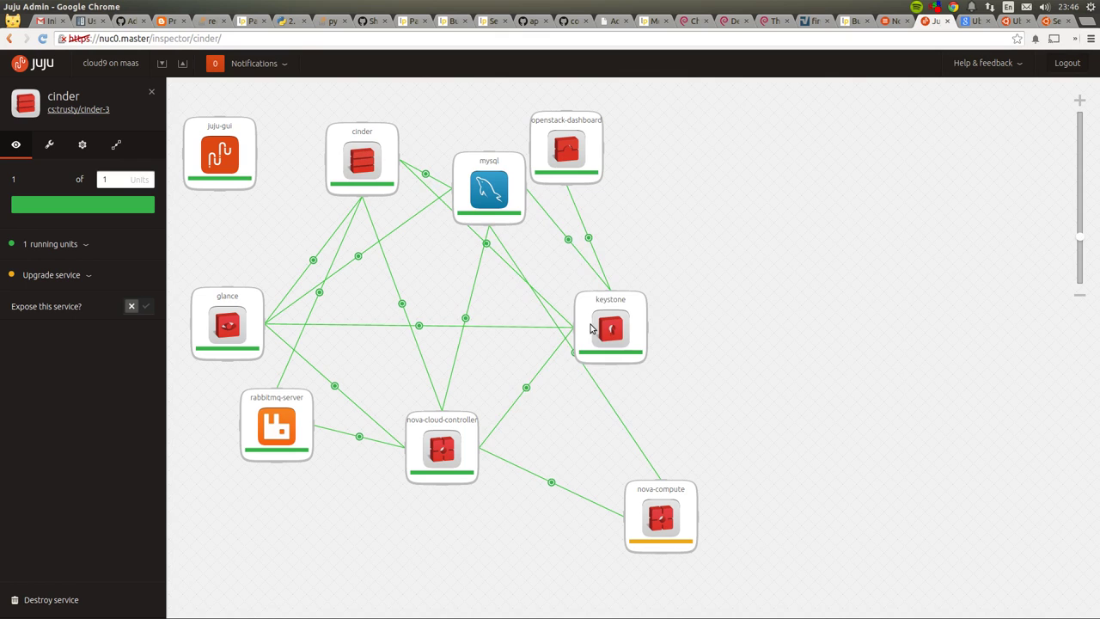
mouse_move(590, 326)
mouse_down()
mouse_move(410, 313)
mouse_move(343, 365)
mouse_move(346, 336)
mouse_move(563, 343)
mouse_move(600, 318)
mouse_up()
drag(598, 177, 729, 175)
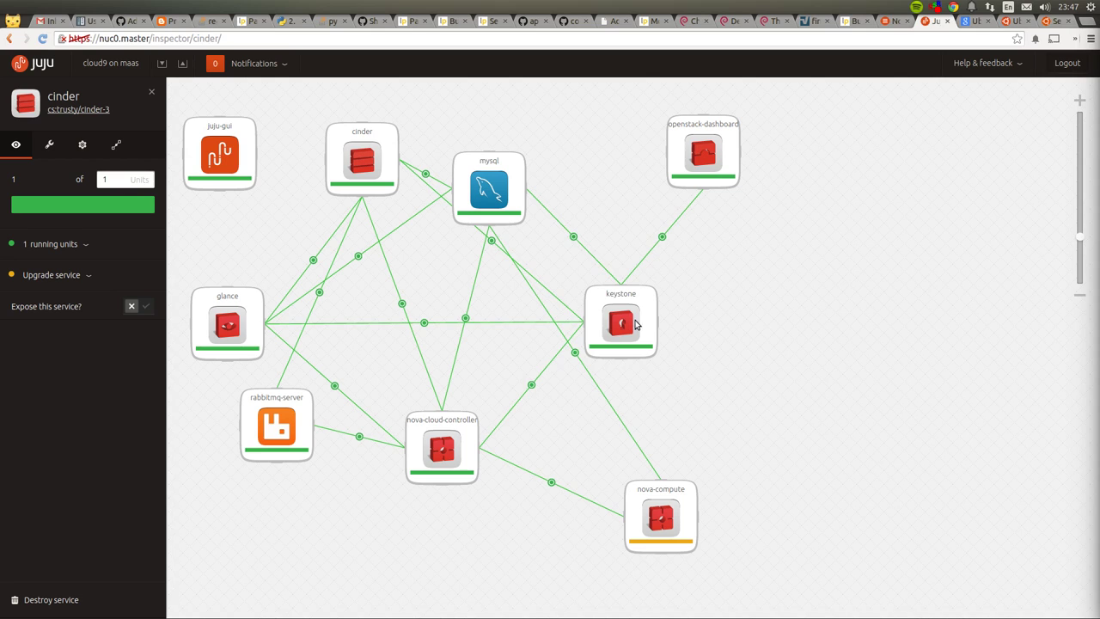
drag(659, 316, 533, 353)
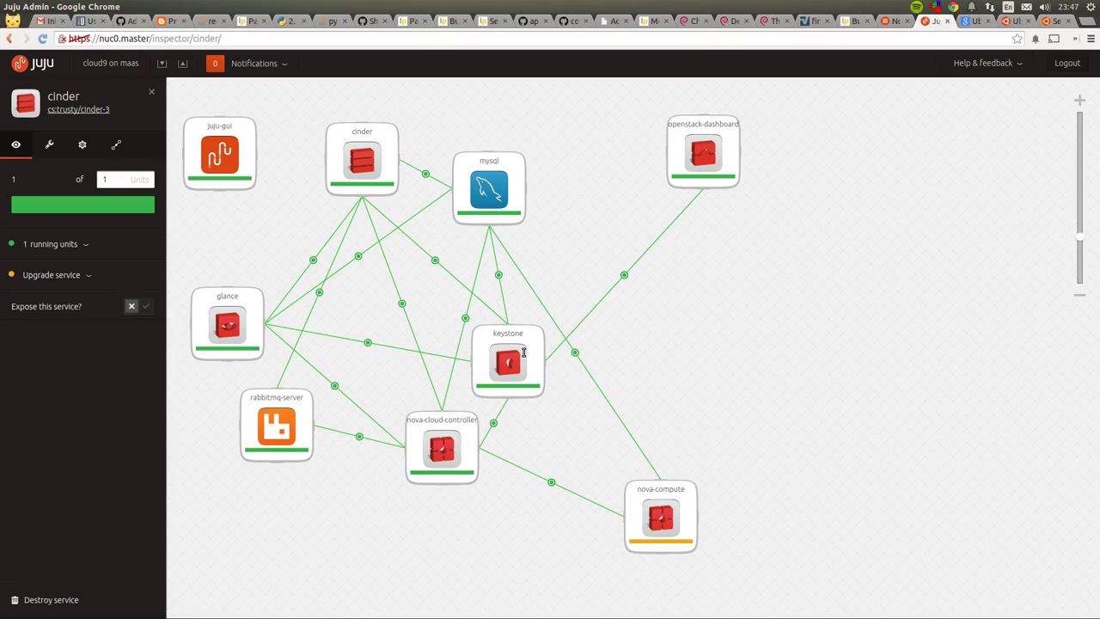
- Open keystone's service settings and replace the admin-password value with the chosen admin password
click(522, 352)
click(61, 149)
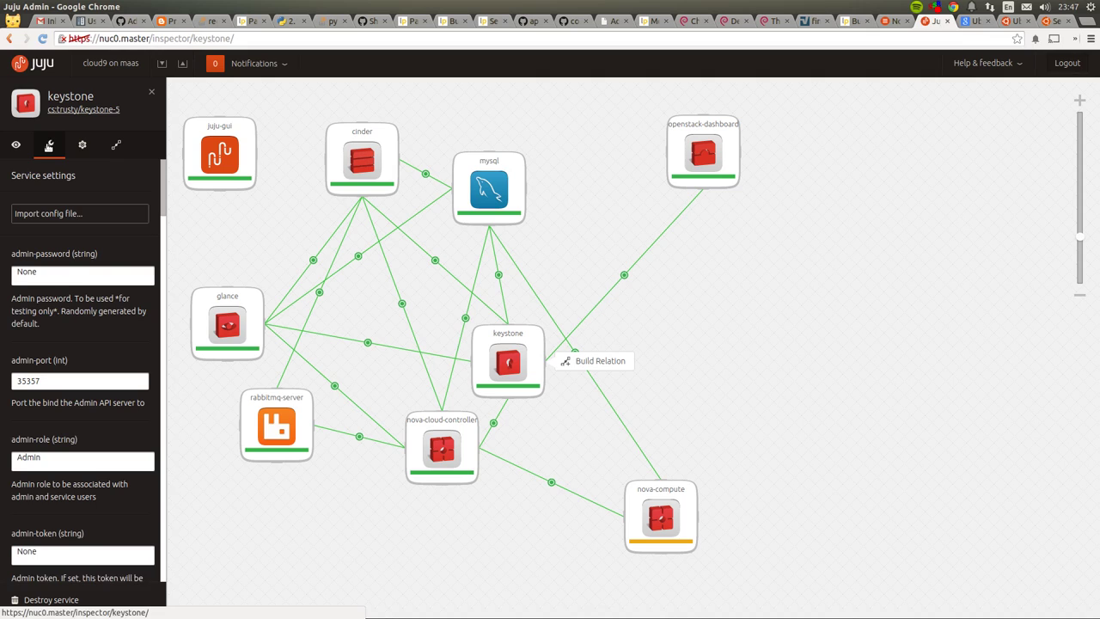
double_click(69, 273)
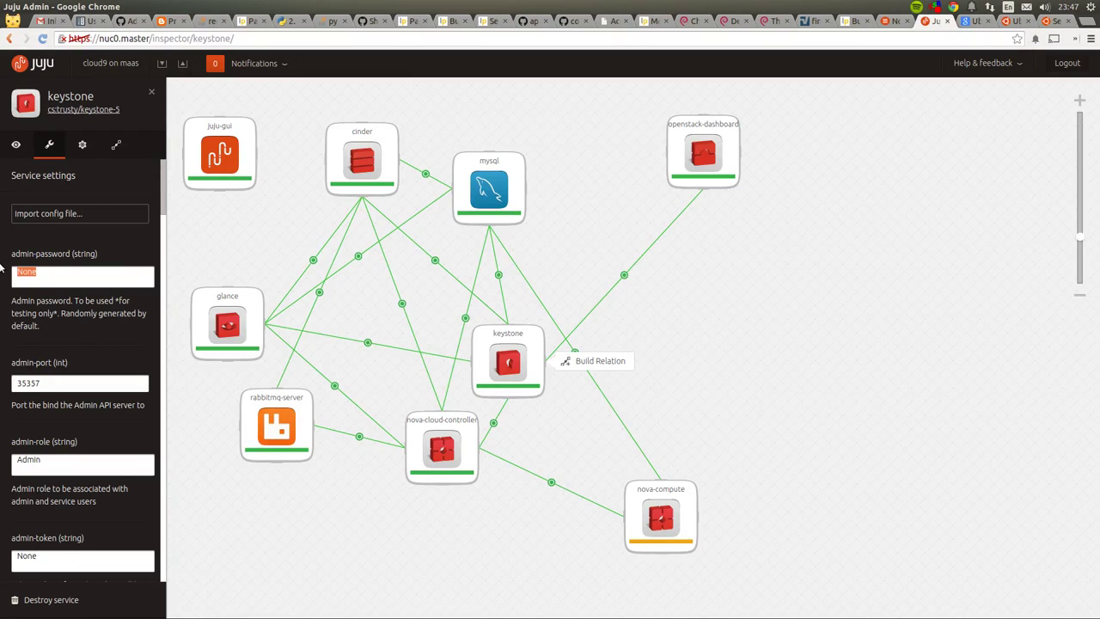
key(BackSpace)
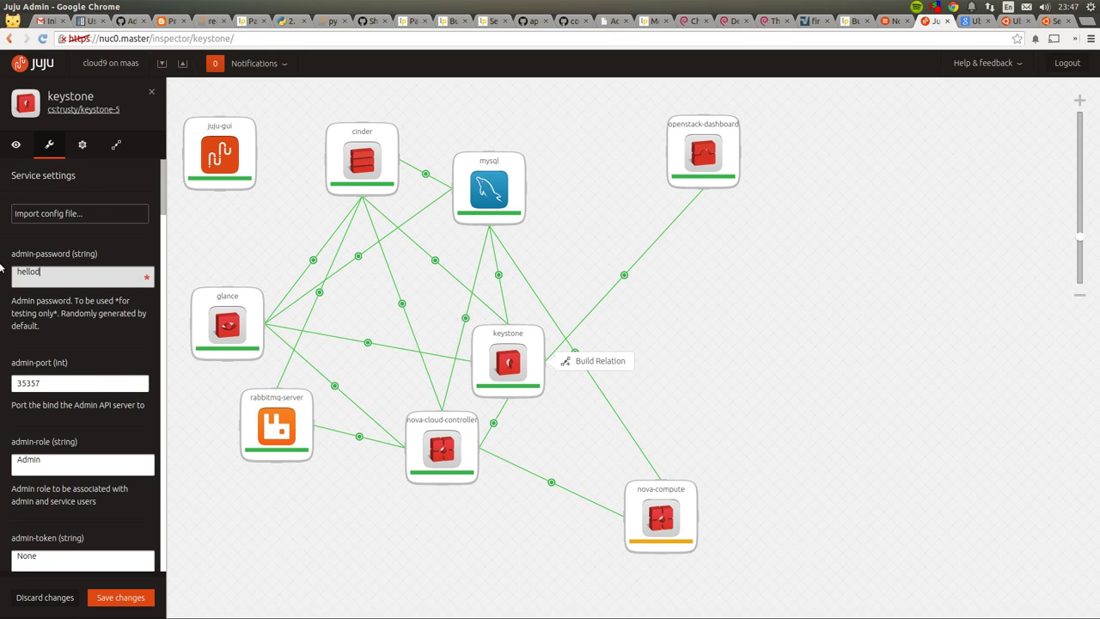
- Review the rest of keystone's service settings through to the virtual IP options, and save the changes
scroll(42, 410, down, 2)
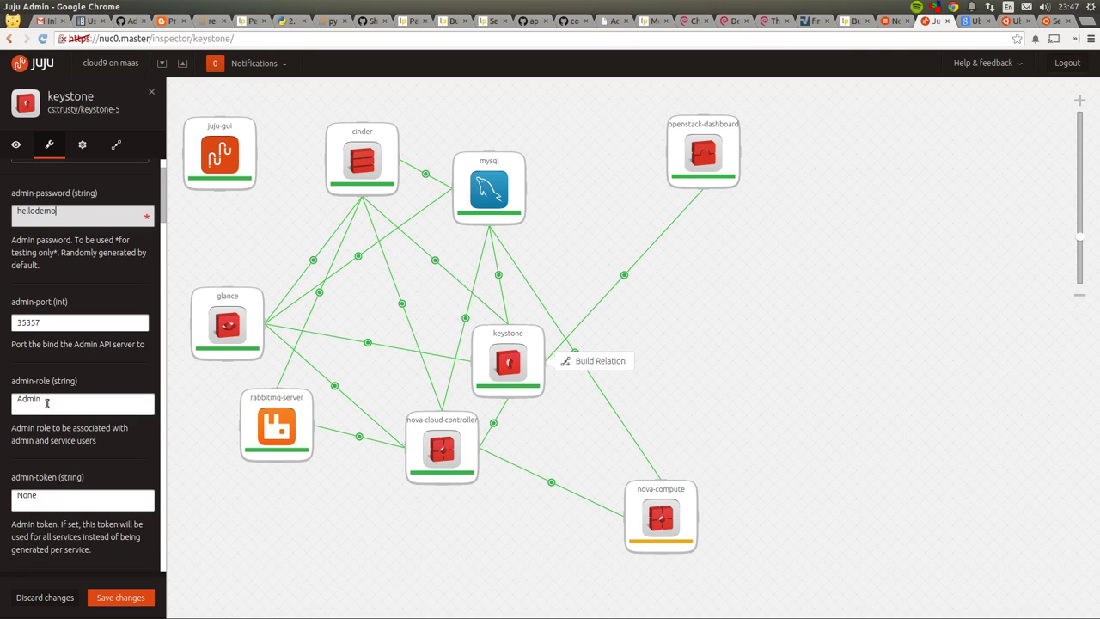
scroll(48, 409, down, 2)
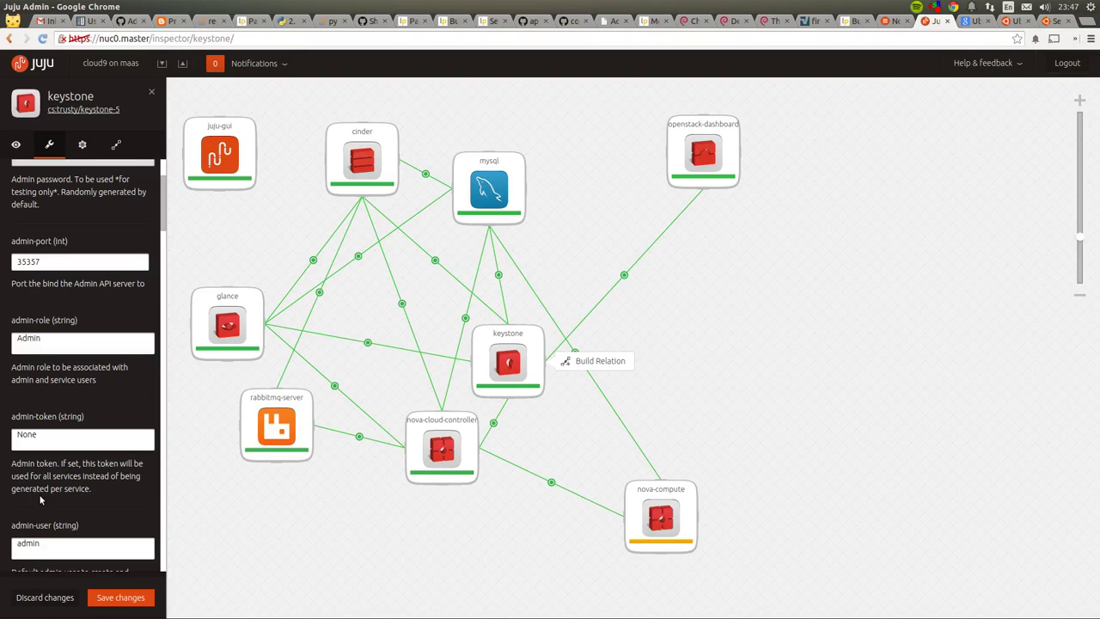
scroll(40, 499, down, 4)
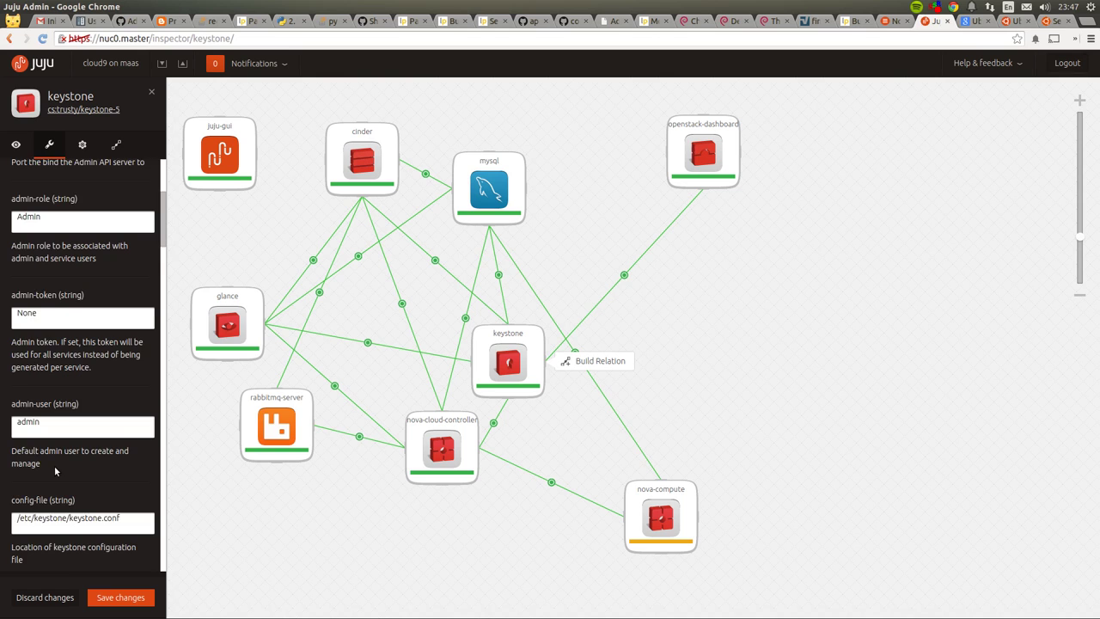
scroll(55, 470, down, 9)
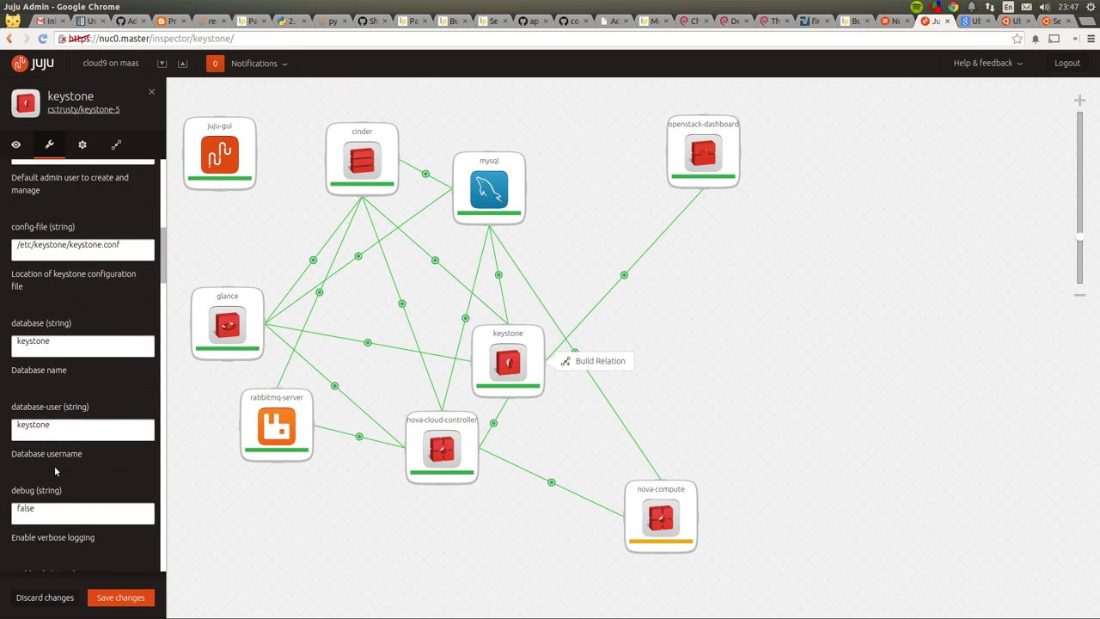
scroll(55, 469, down, 16)
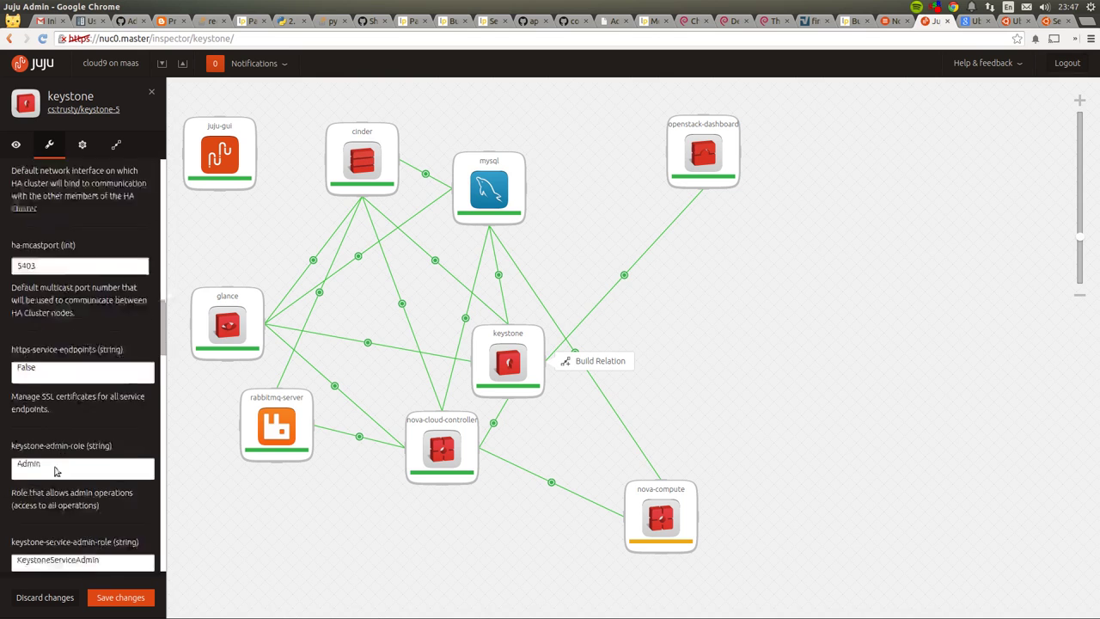
scroll(55, 472, down, 15)
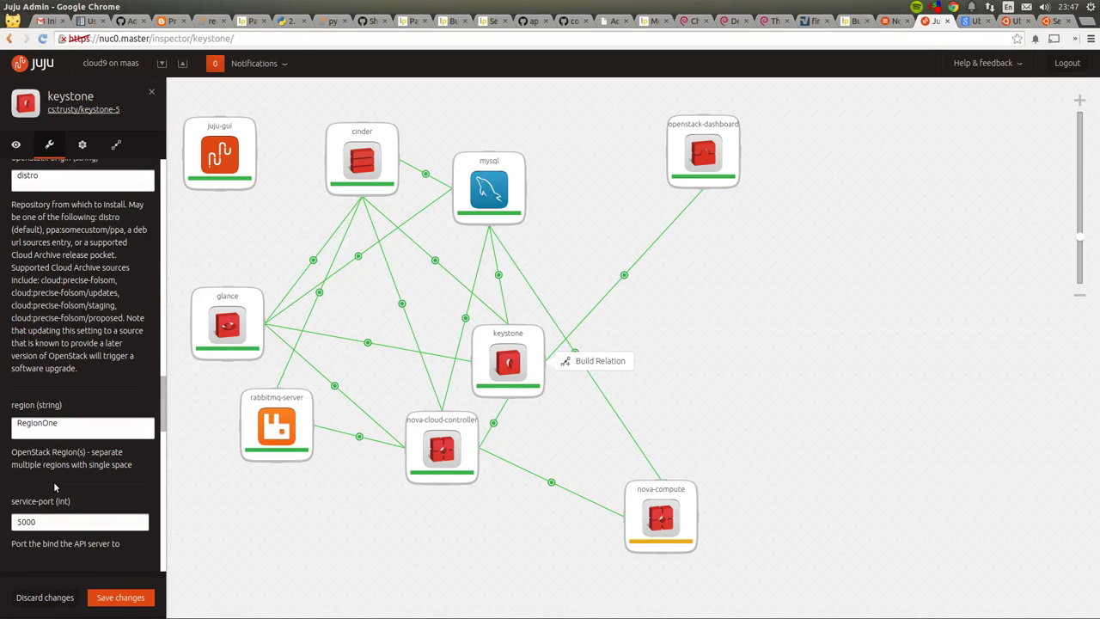
scroll(54, 488, down, 14)
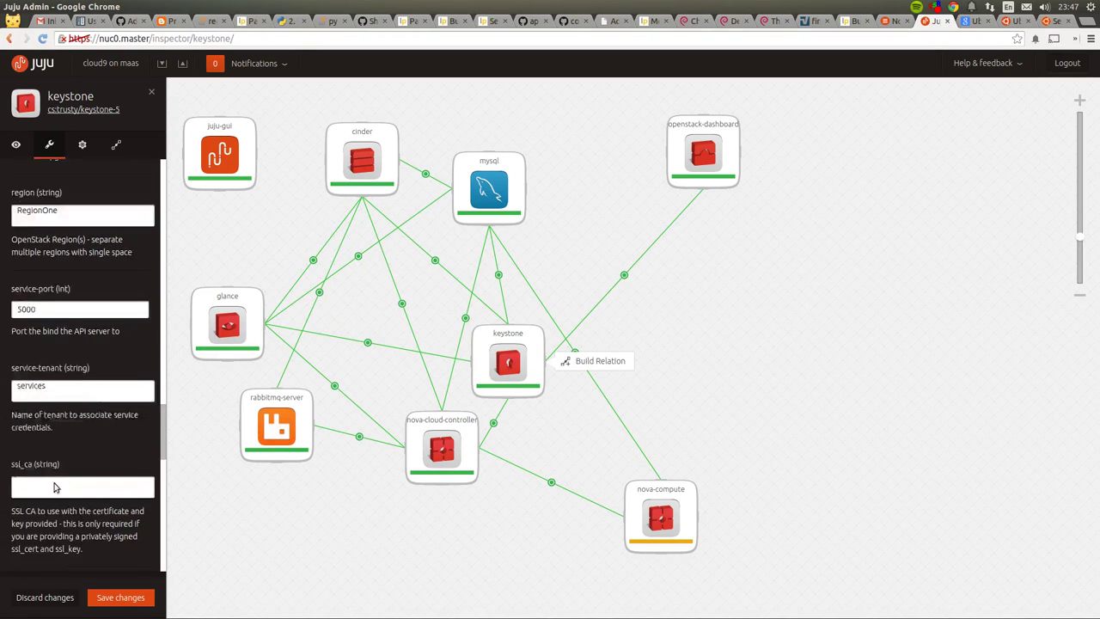
scroll(54, 487, down, 12)
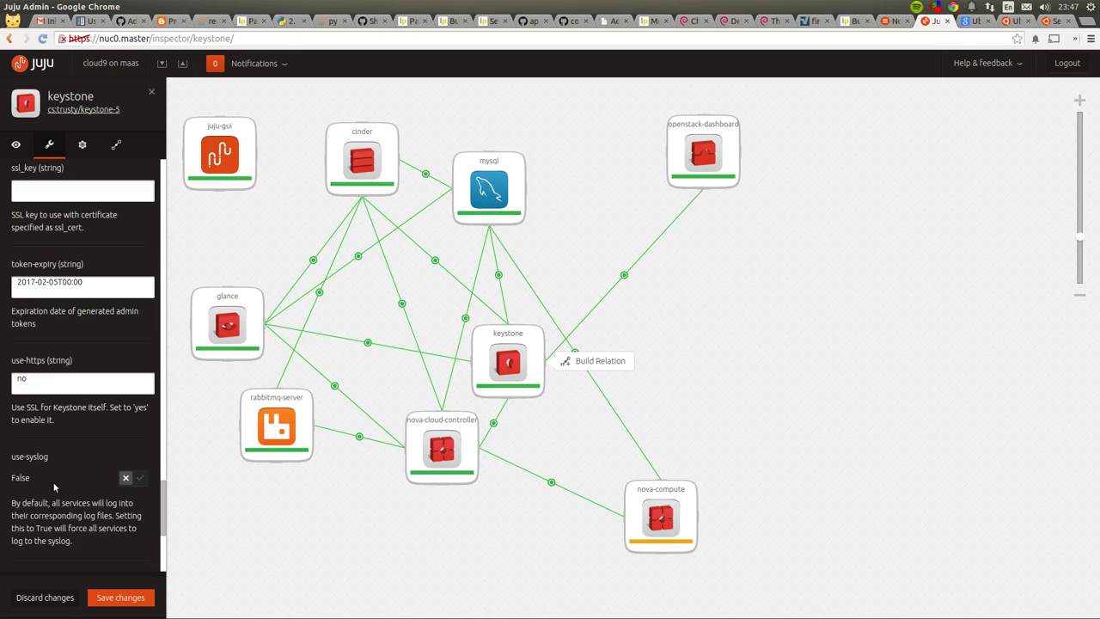
scroll(54, 488, down, 2)
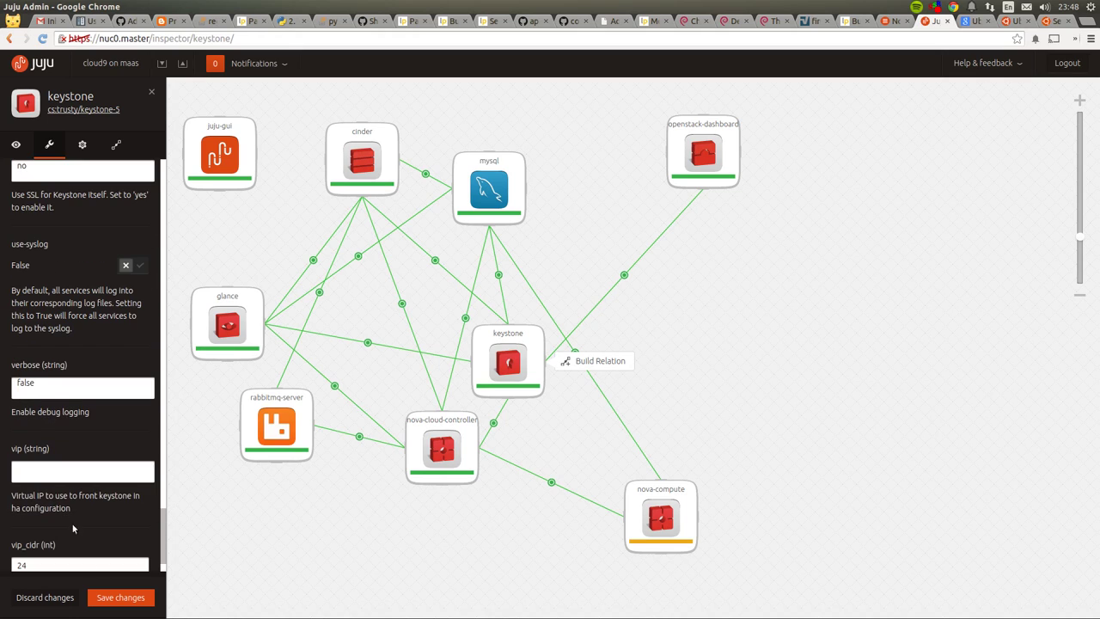
click(99, 596)
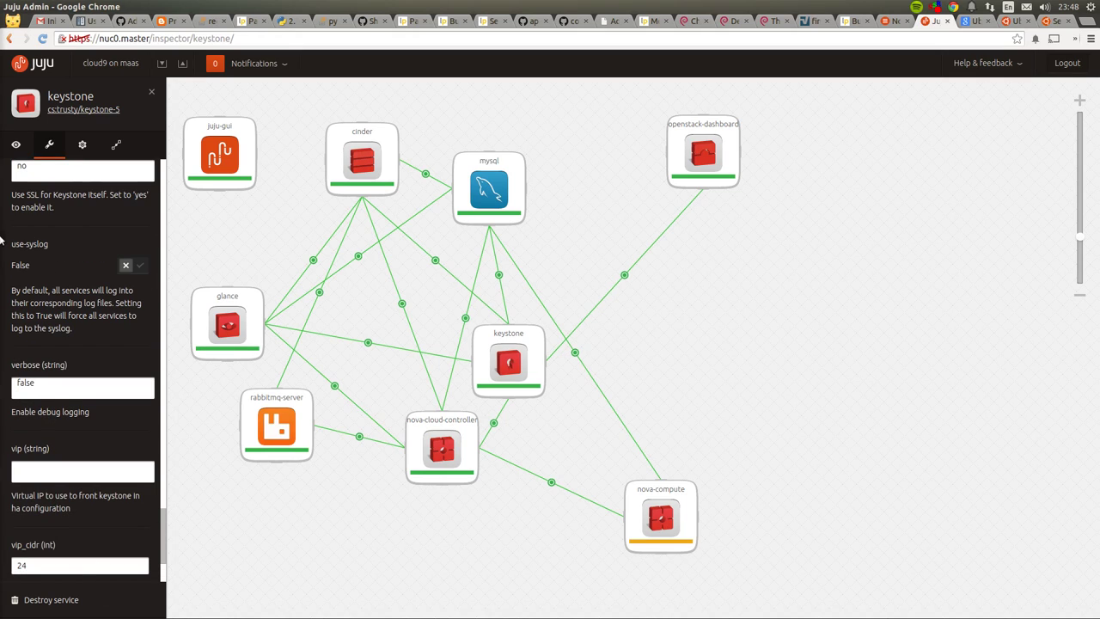
- Return keystone to its unit overview and expose the openstack-dashboard service
click(19, 147)
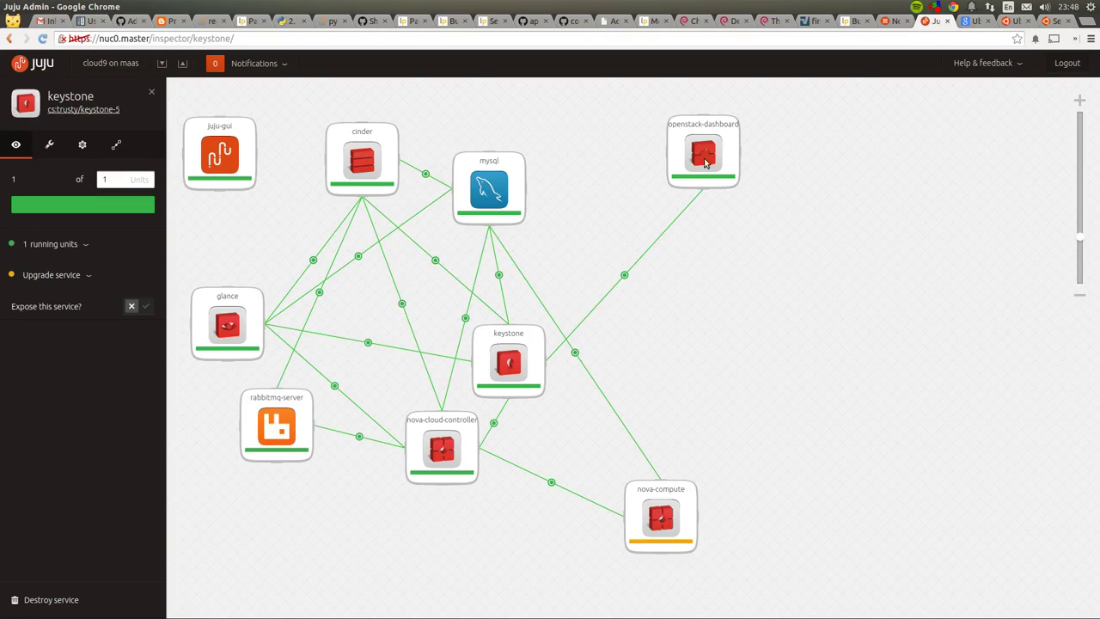
drag(685, 147, 683, 146)
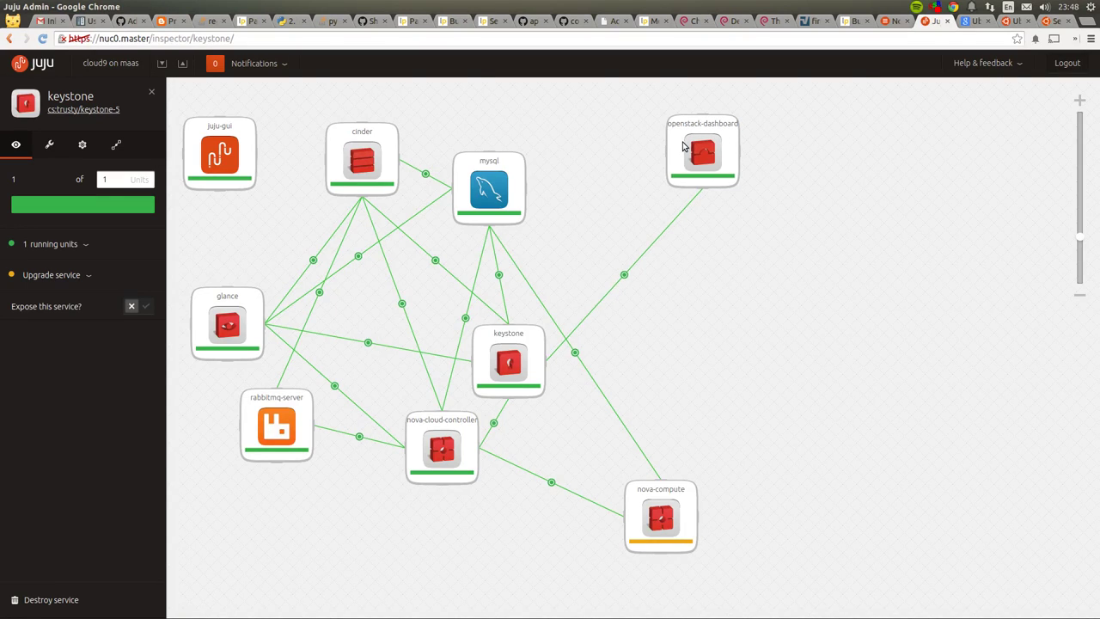
click(683, 146)
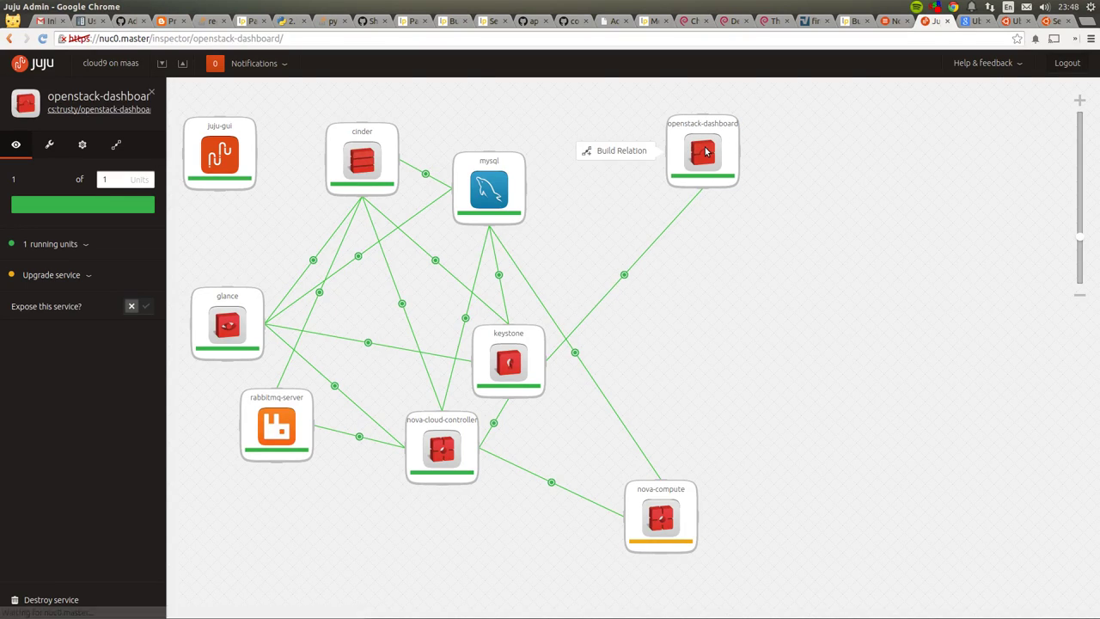
click(146, 306)
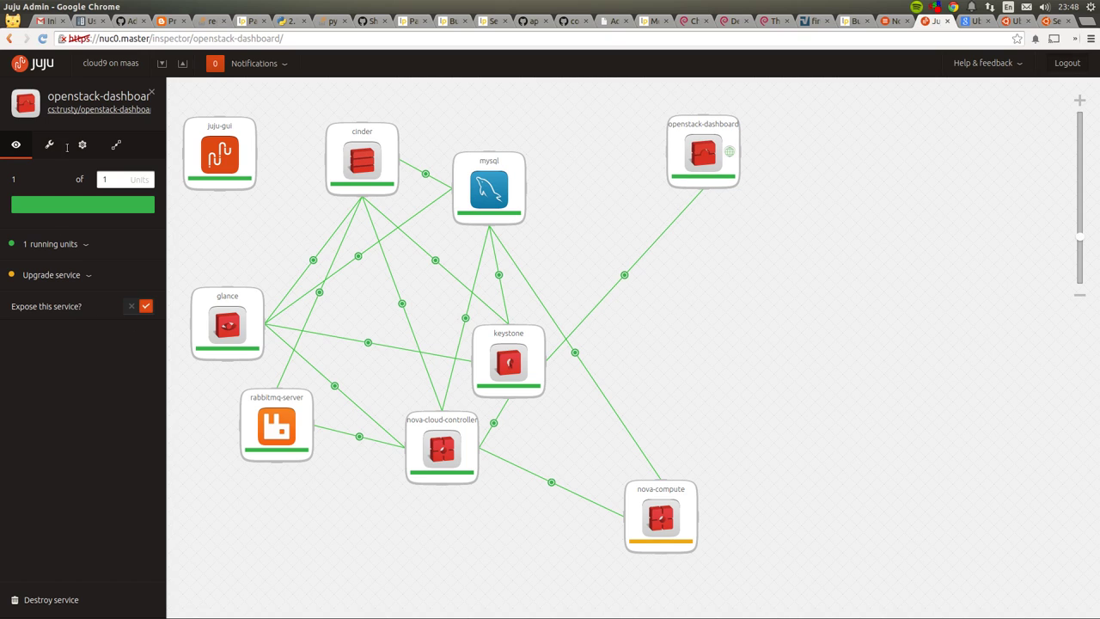
- Open the openstack-dashboard/0 unit's public address 10.0.1.27 in a new tab and proceed past the certificate warning
click(55, 247)
click(62, 291)
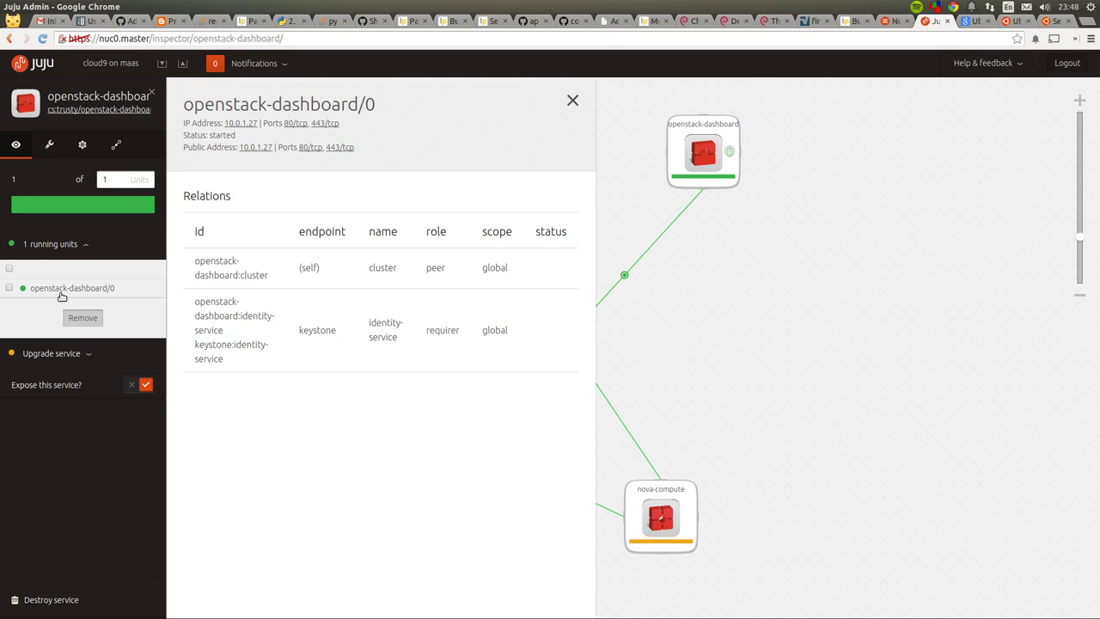
middle_click(256, 149)
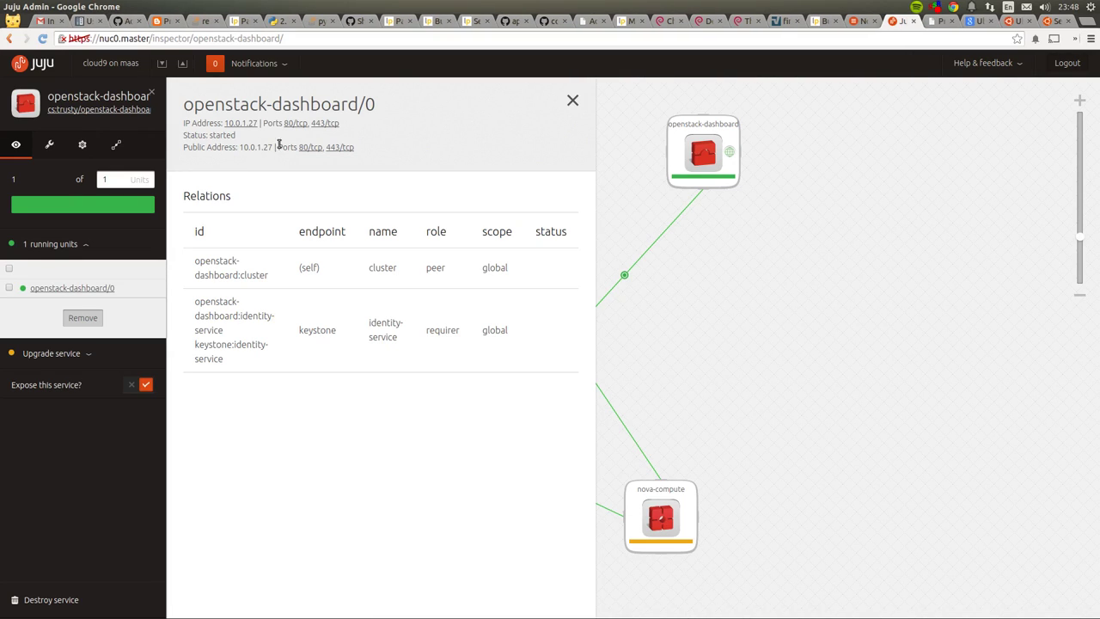
click(883, 20)
click(388, 281)
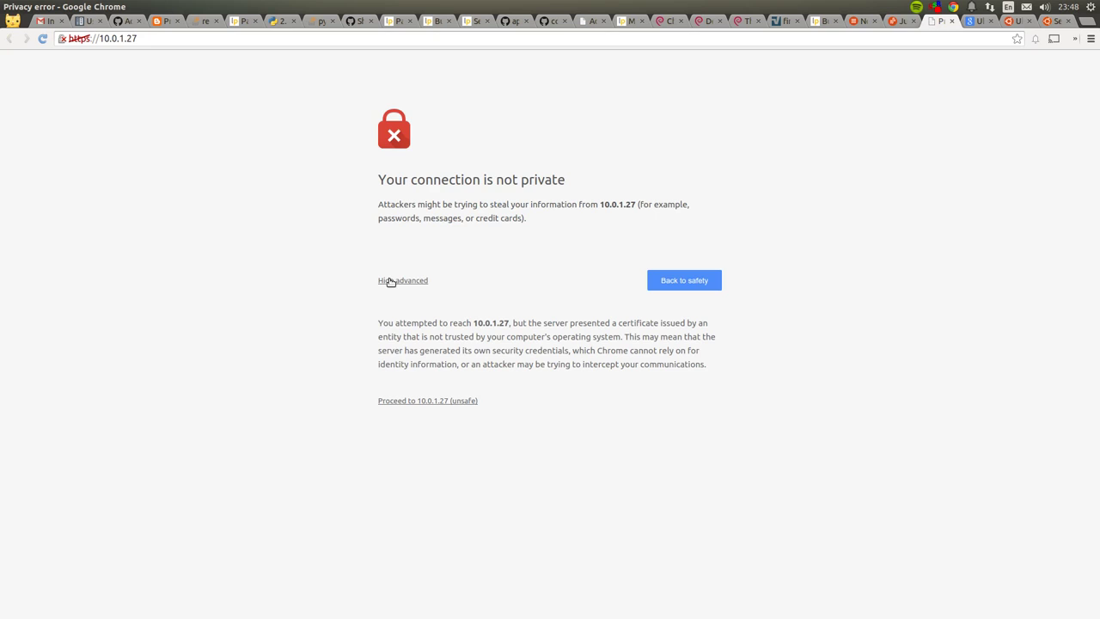
click(398, 402)
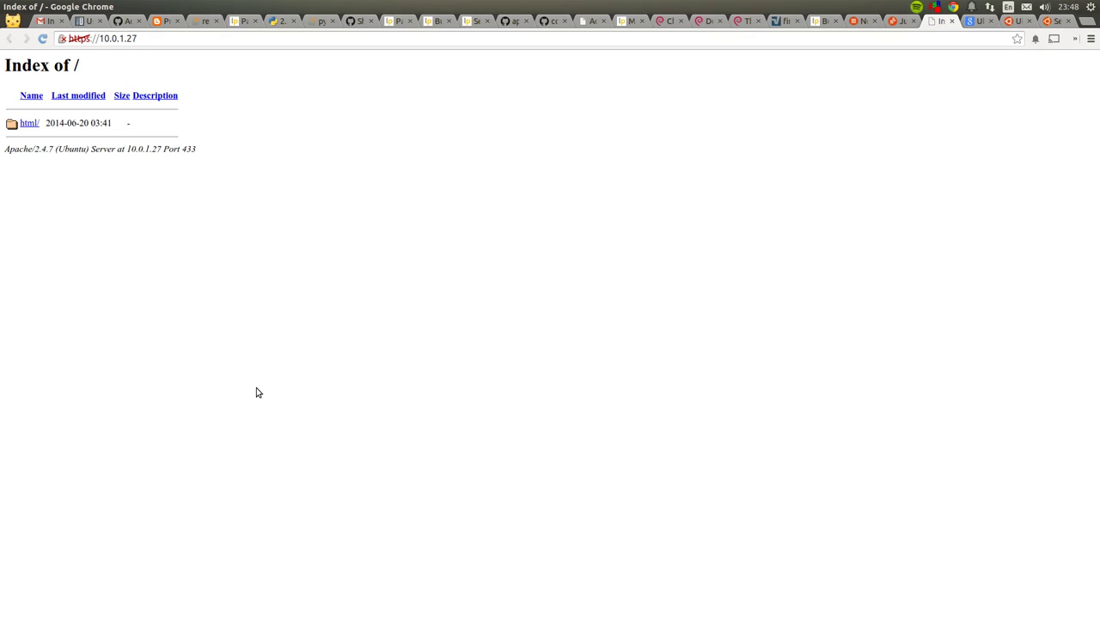
- Check the server's html/ directory, and replace that path with horizon to load the OpenStack Dashboard login page
click(30, 123)
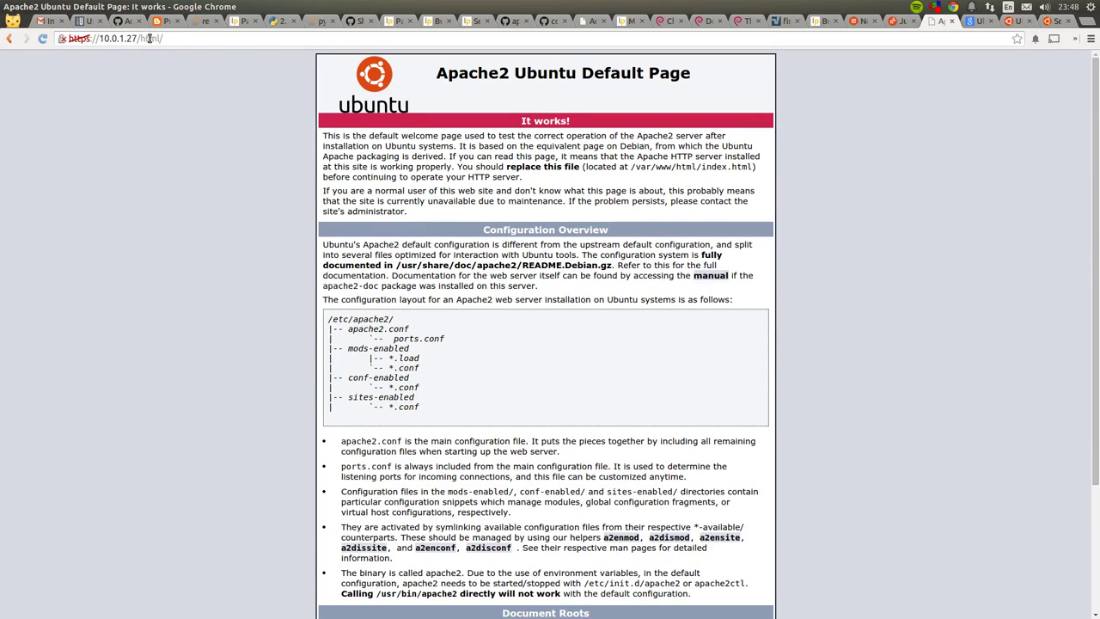
drag(140, 38, 235, 38)
key(BackSpace)
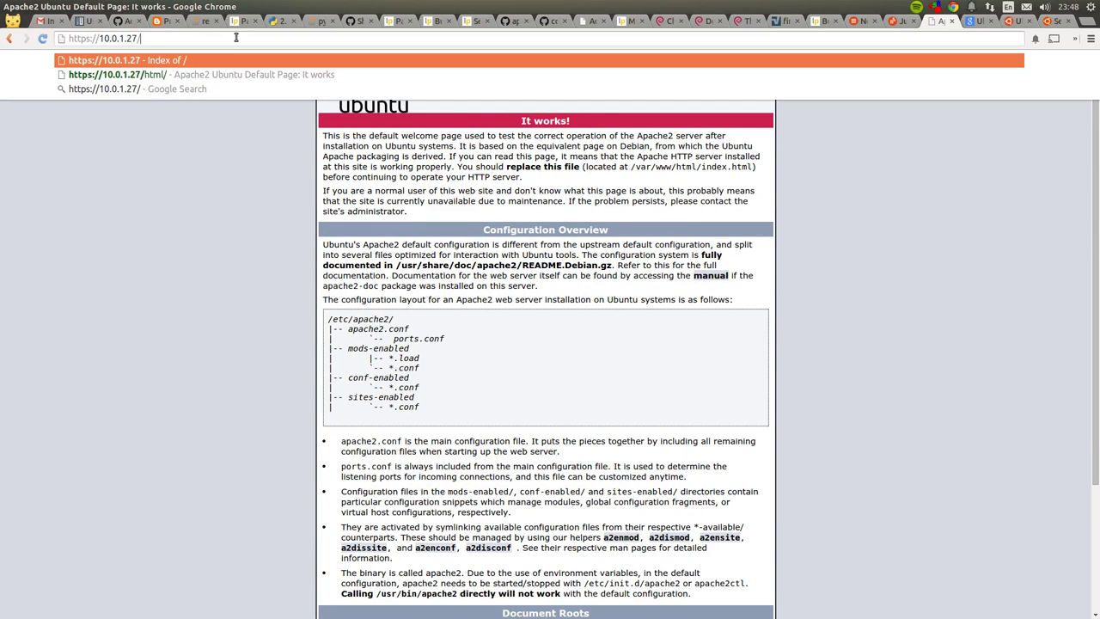
text(horizon)
key(Return)
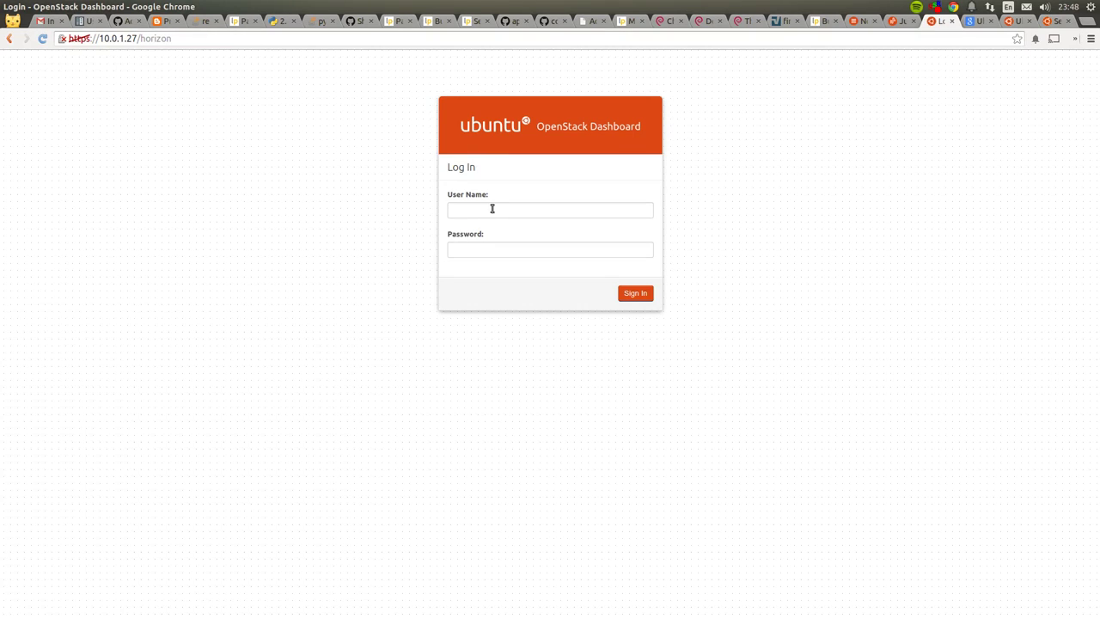
- Fill in admin as the user name on the OpenStack Dashboard login form
click(501, 207)
key(Down)
key(Down)
key(Tab)
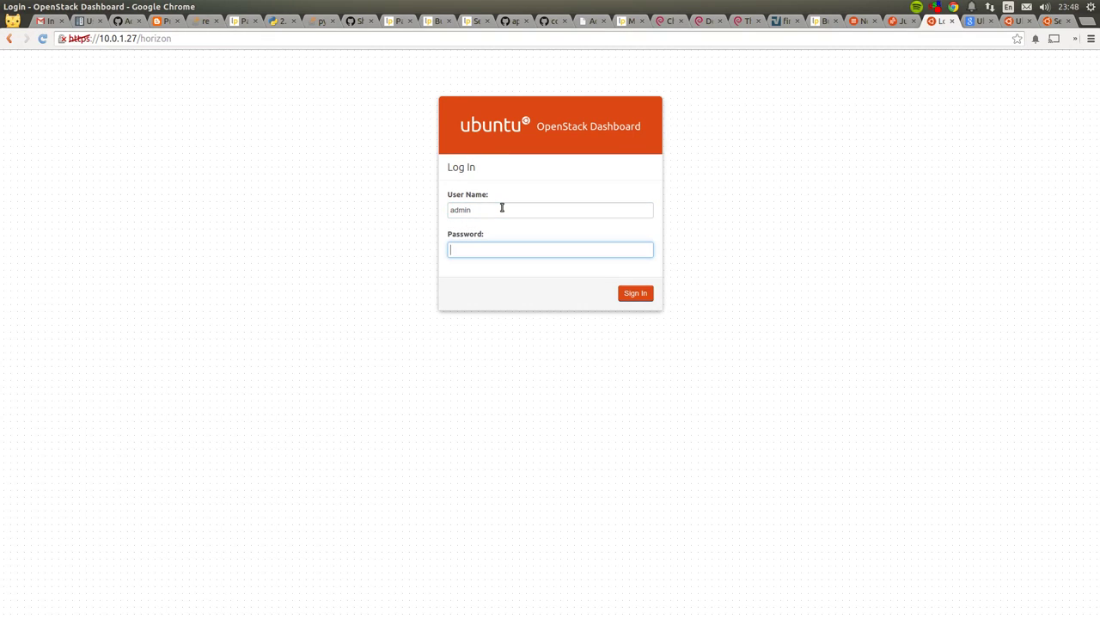
- Retrieve the admin password from keystone's service settings in the Juju GUI, discarding the edit made to the field
key(ctrl+Page_Up)
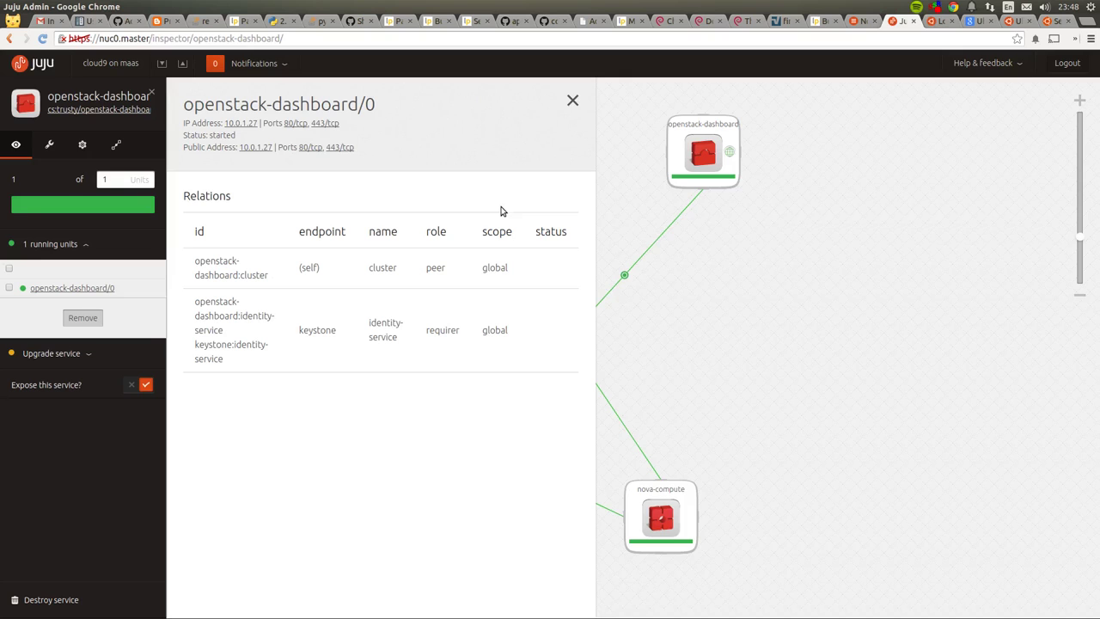
click(570, 100)
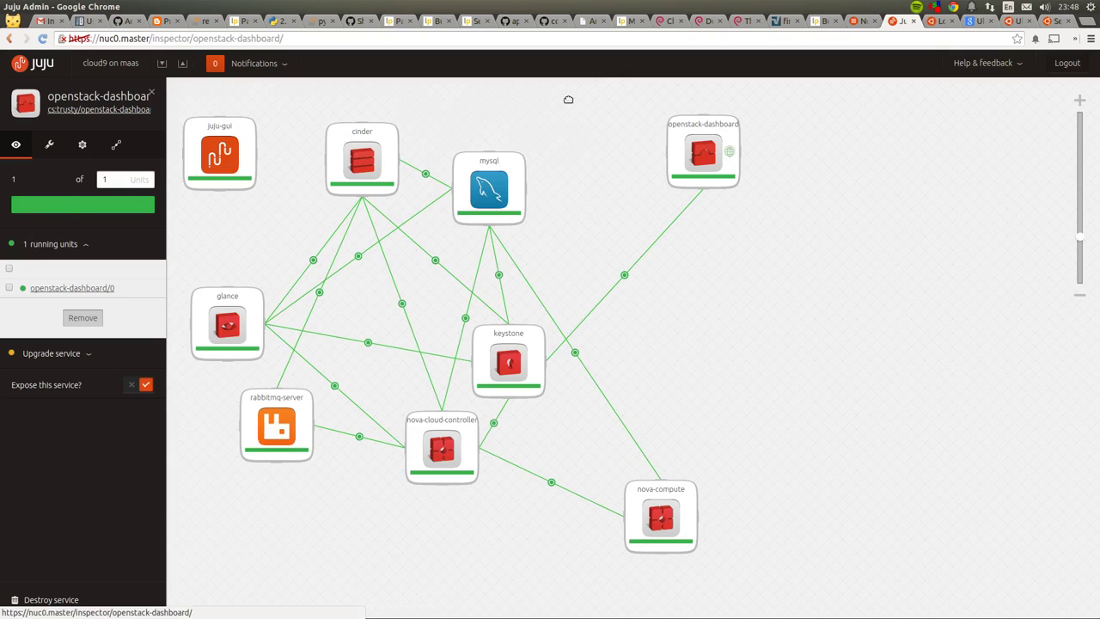
click(519, 359)
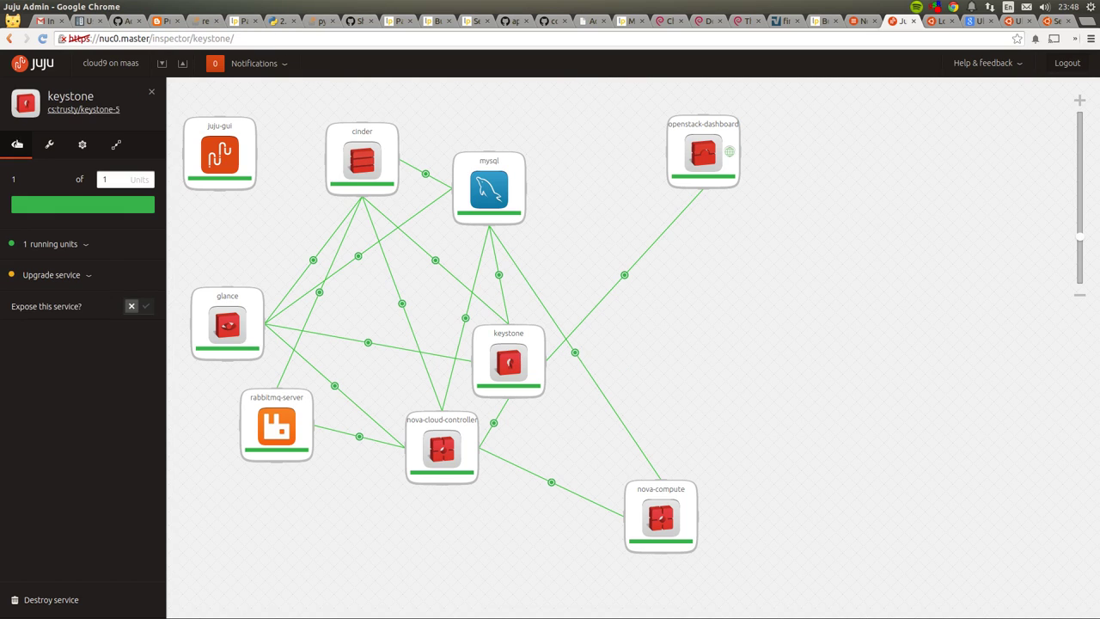
click(47, 148)
click(92, 271)
key(ctrl+a)
key(BackSpace)
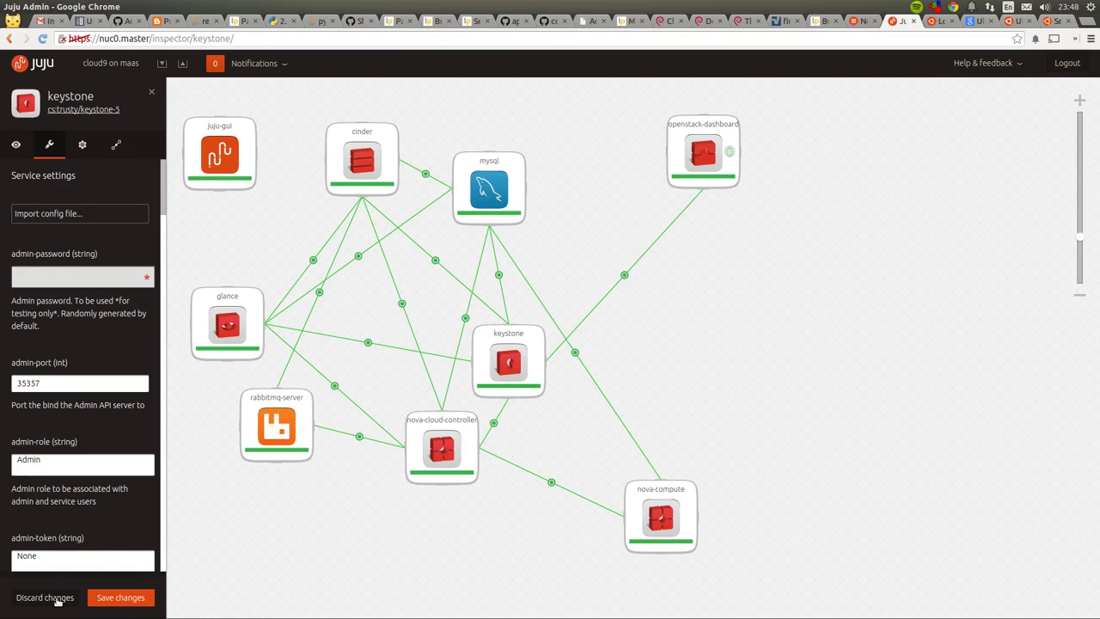
click(58, 601)
- Enter the admin password on the OpenStack Dashboard login form, sign in, and switch back to the Juju GUI
click(938, 21)
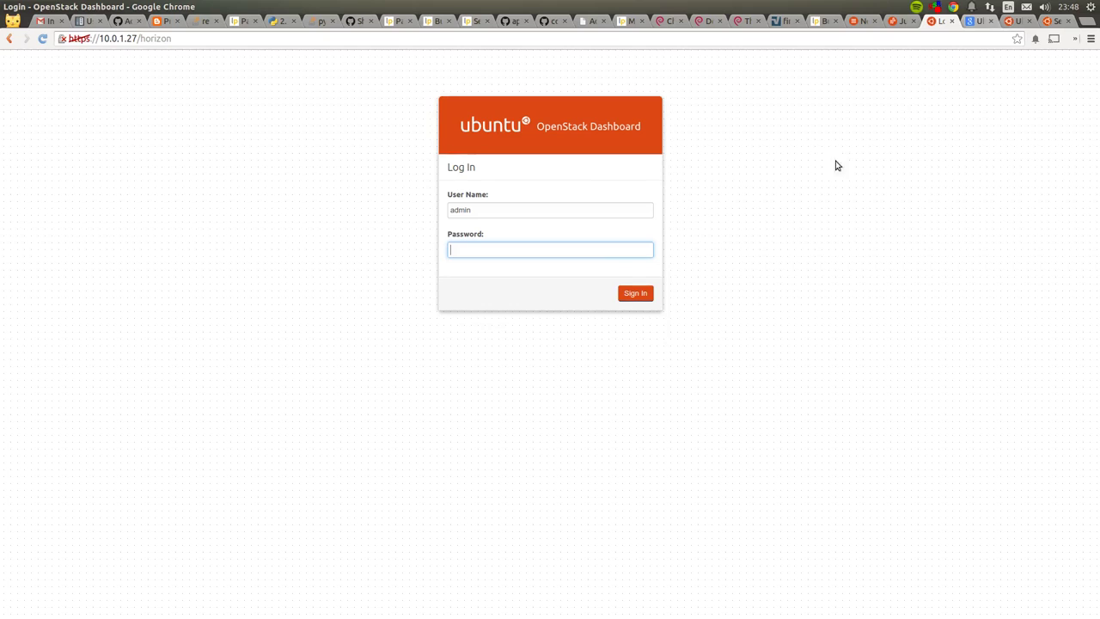
click(620, 293)
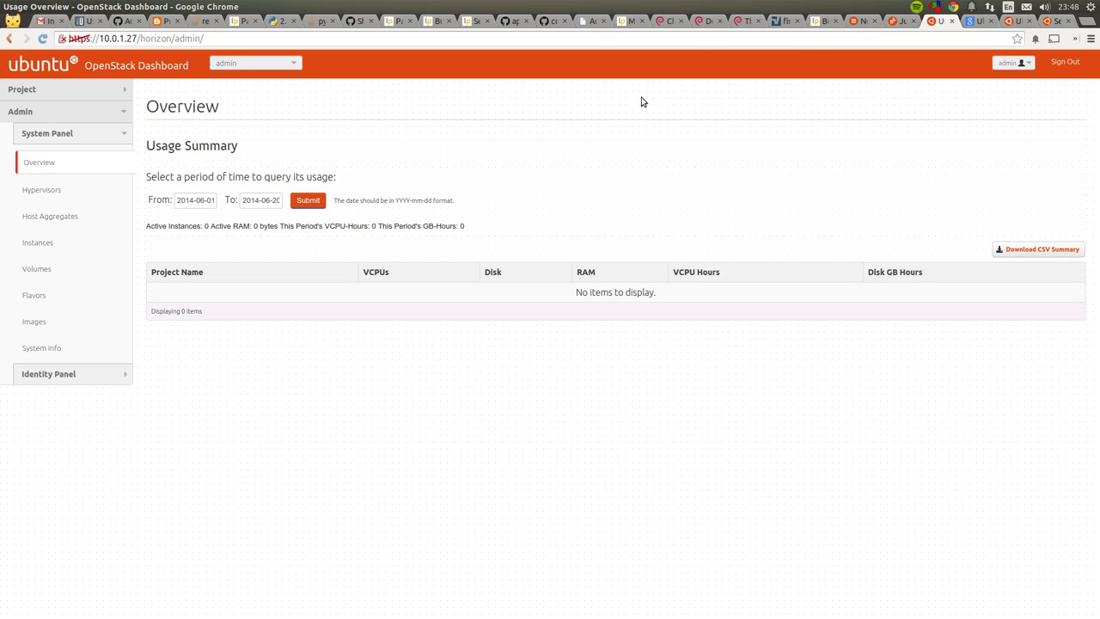
click(898, 21)
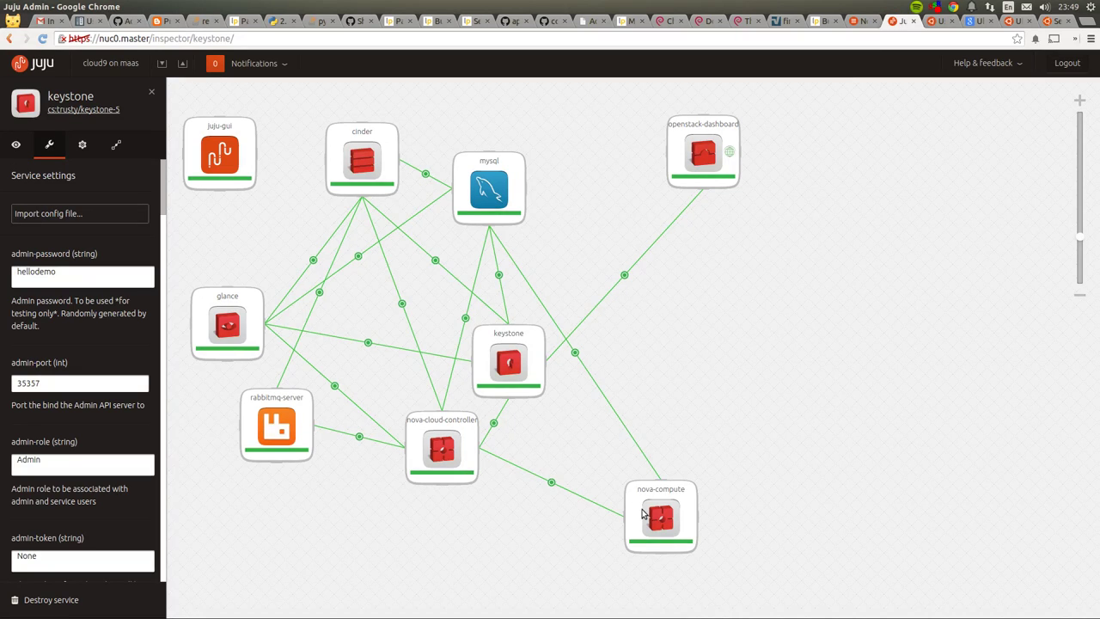
- Switch to the byobu terminal and run juju status | less to page through the environment's status
key(alt+Tab)
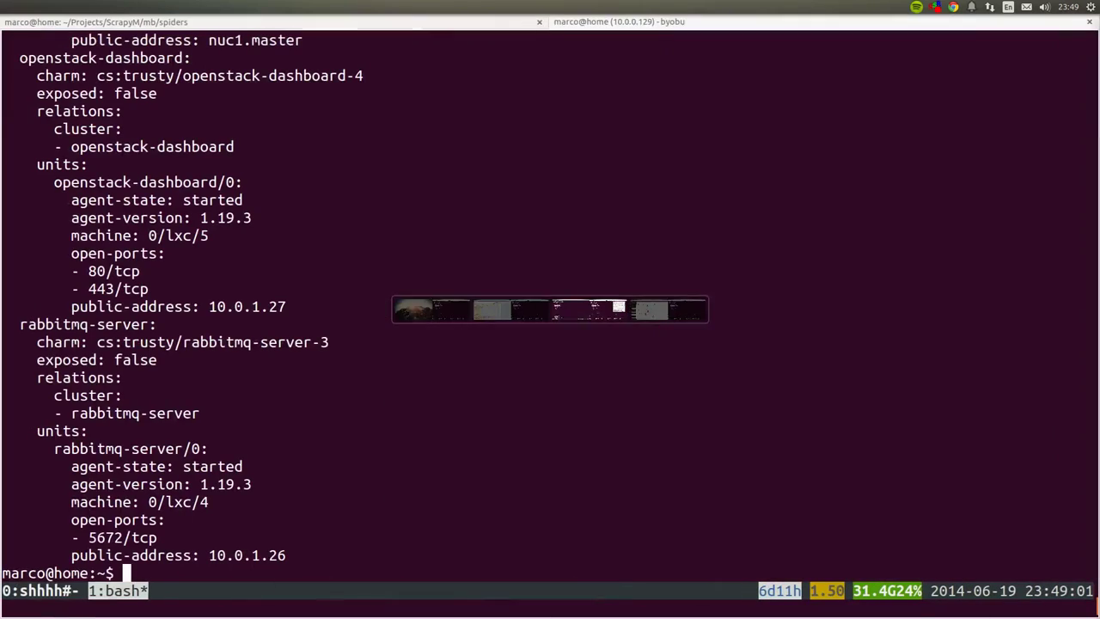
key(Up)
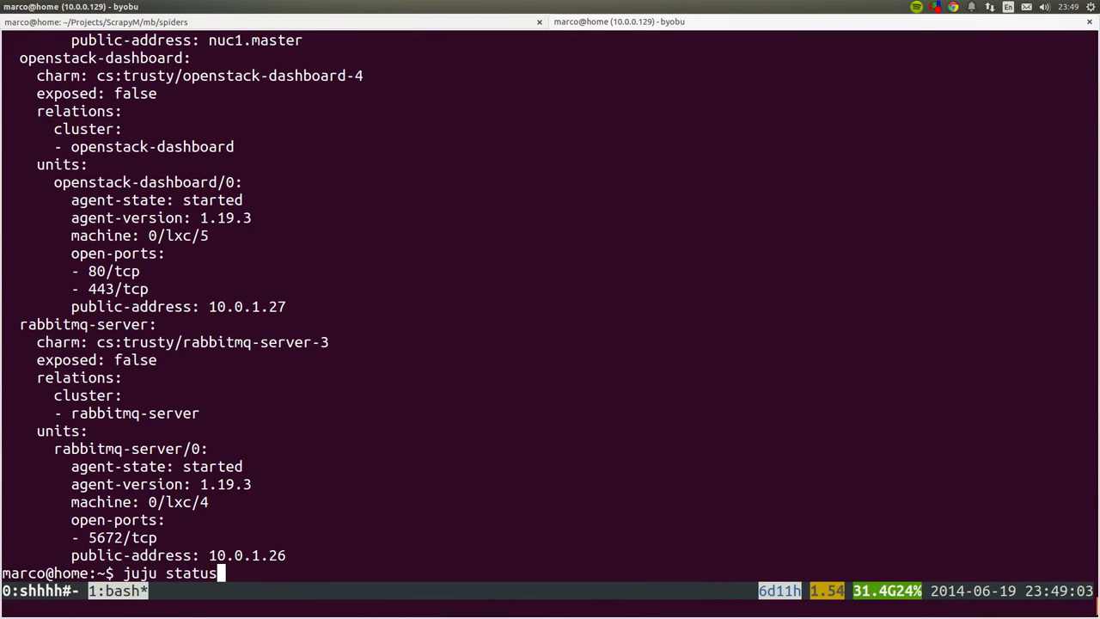
text(| less)
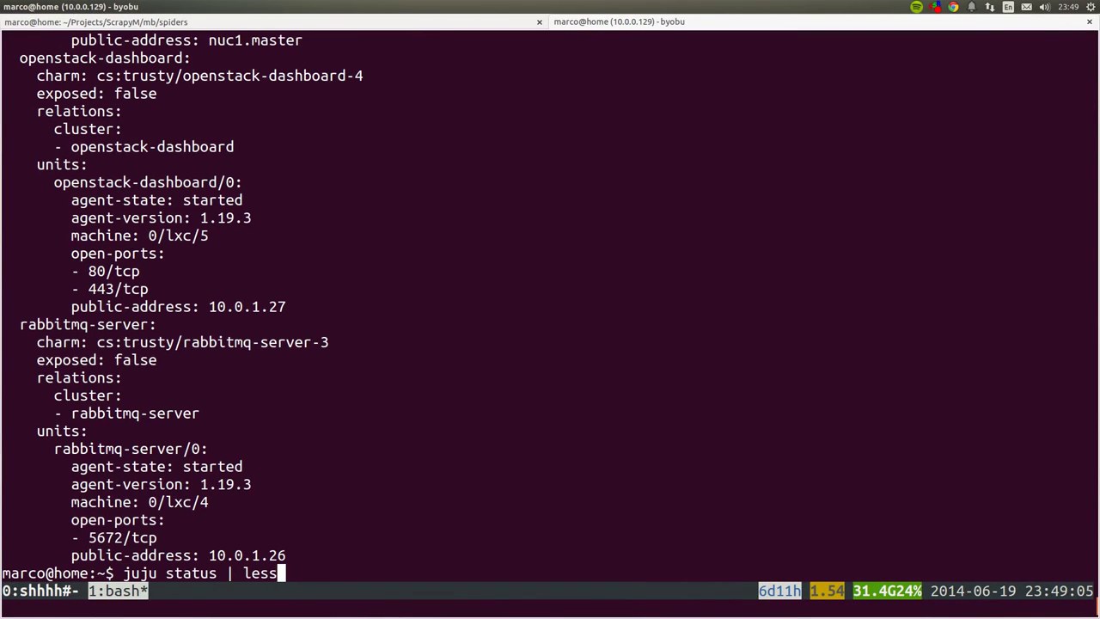
key(Return)
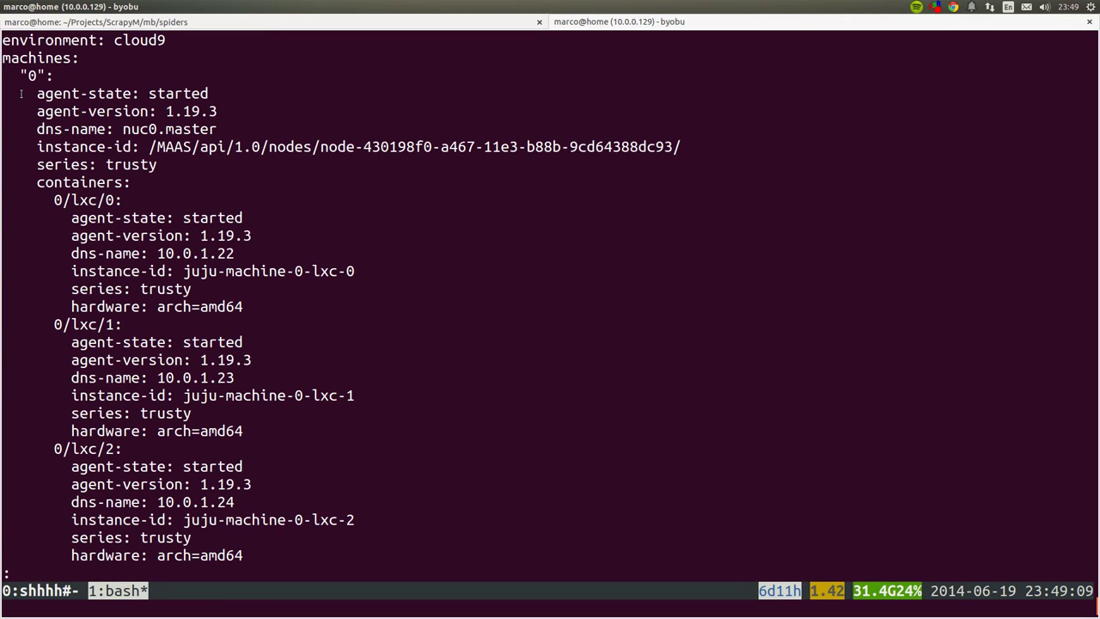
- Examine the machines section of the status output, covering machine 0, its LXC containers and machine 2
key(Down)
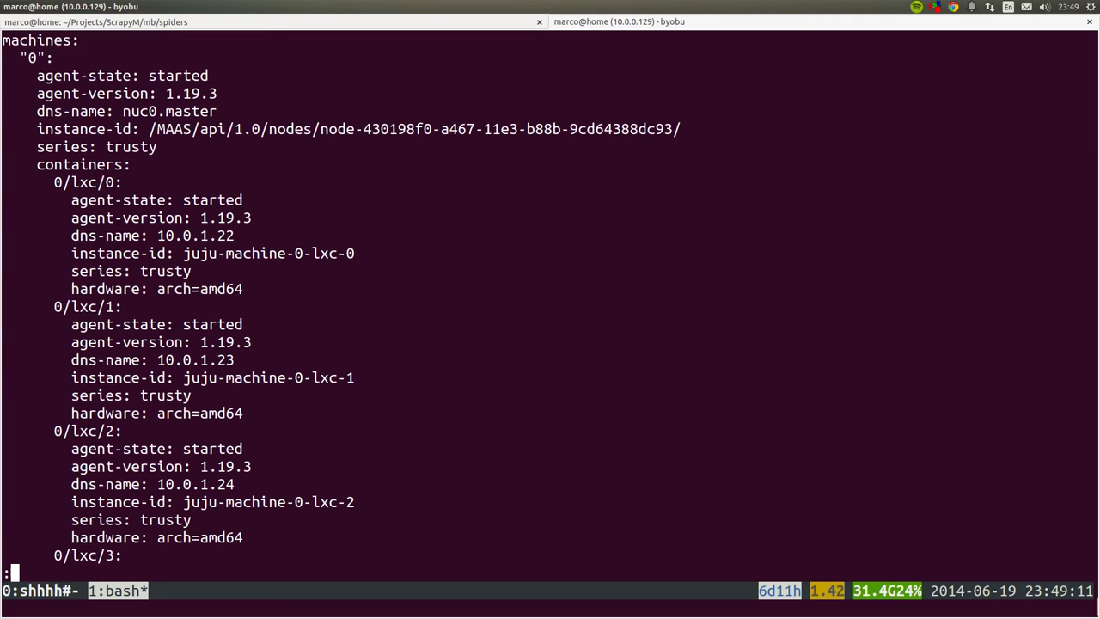
key(Down)
key(Down)
key(Down)
key(Down)
key(Down)
key(Down)
key(Down)
key(Down)
key(Down)
key(Down)
key(Down)
key(Down)
key(Down)
key(Down)
key(Down)
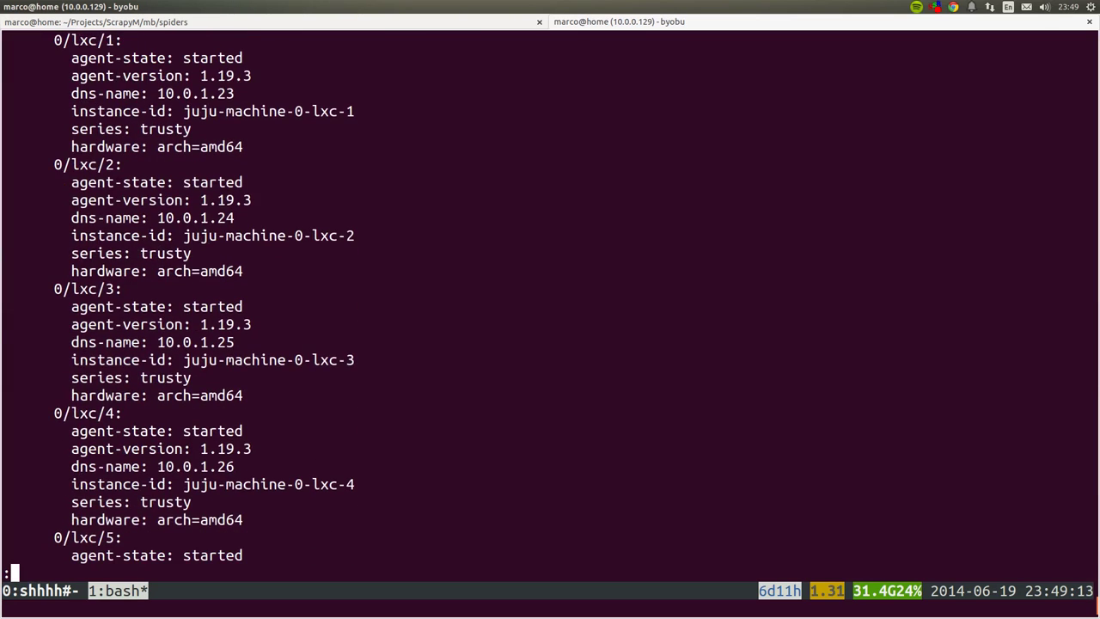
key(Down)
key(Down)
key(Down)
key(Down)
key(Down)
key(Down)
key(Down)
key(Down)
key(Down)
key(Down)
key(Down)
key(Down)
key(Down)
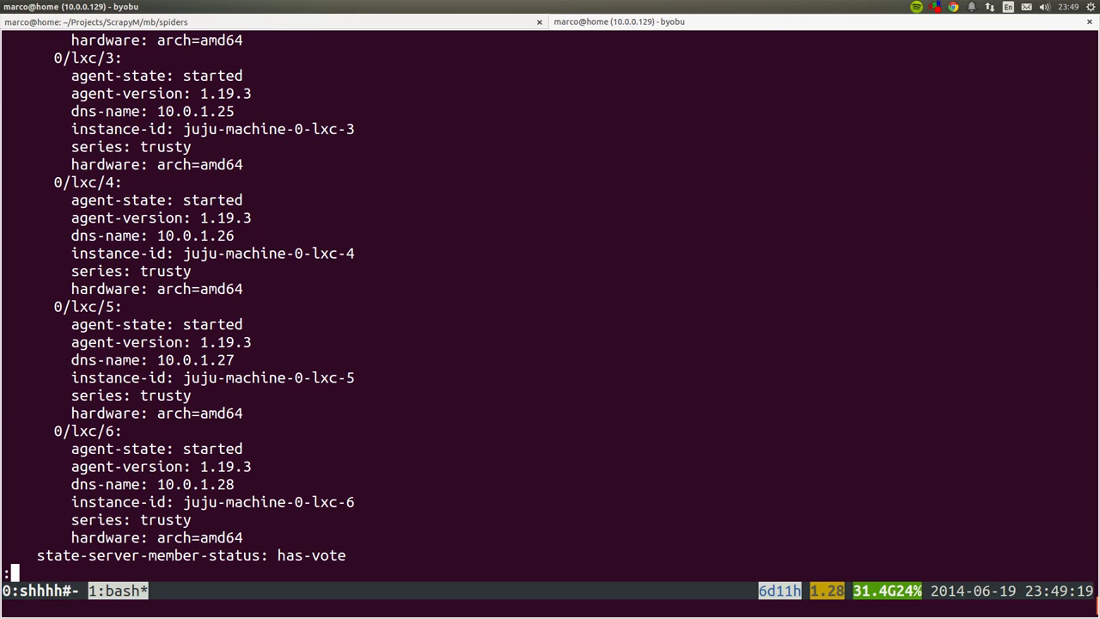
key(Down)
key(Down)
key(Down)
key(Down)
key(Down)
key(Down)
key(Down)
key(Down)
key(Down)
key(Down)
key(Down)
key(Down)
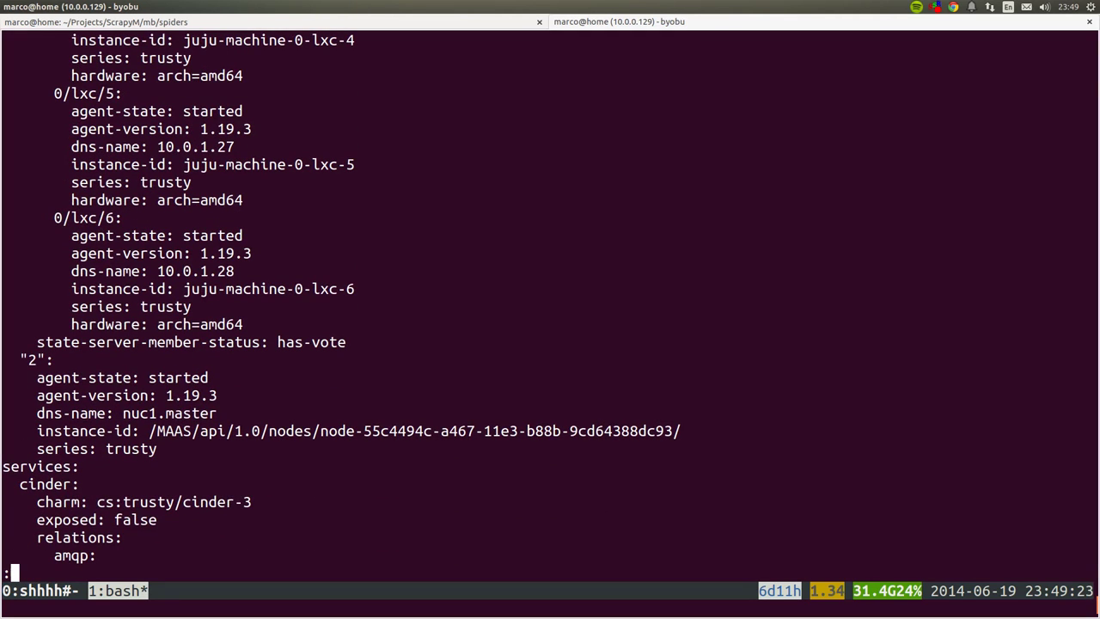
- Examine the relations and unit placements in the services section, from cinder through nova-cloud-controller
key(Down)
key(Down)
key(Down)
key(Down)
key(Down)
key(Down)
key(Down)
key(Down)
key(Down)
key(Down)
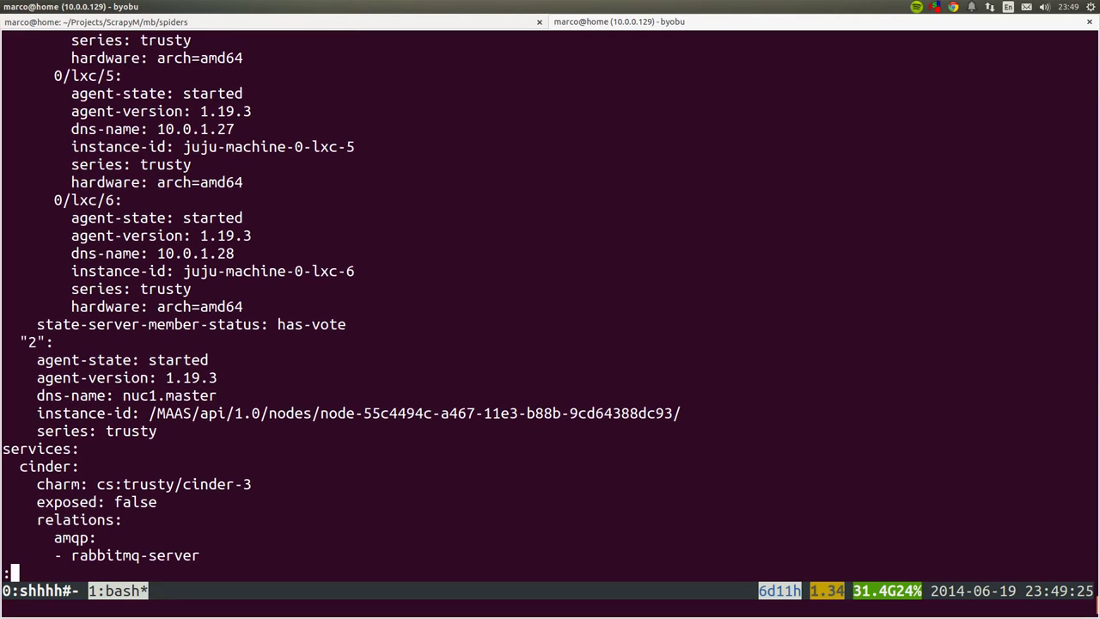
key(Down)
key(Down)
key(Down)
key(Down)
key(Down)
key(Down)
key(Down)
key(Down)
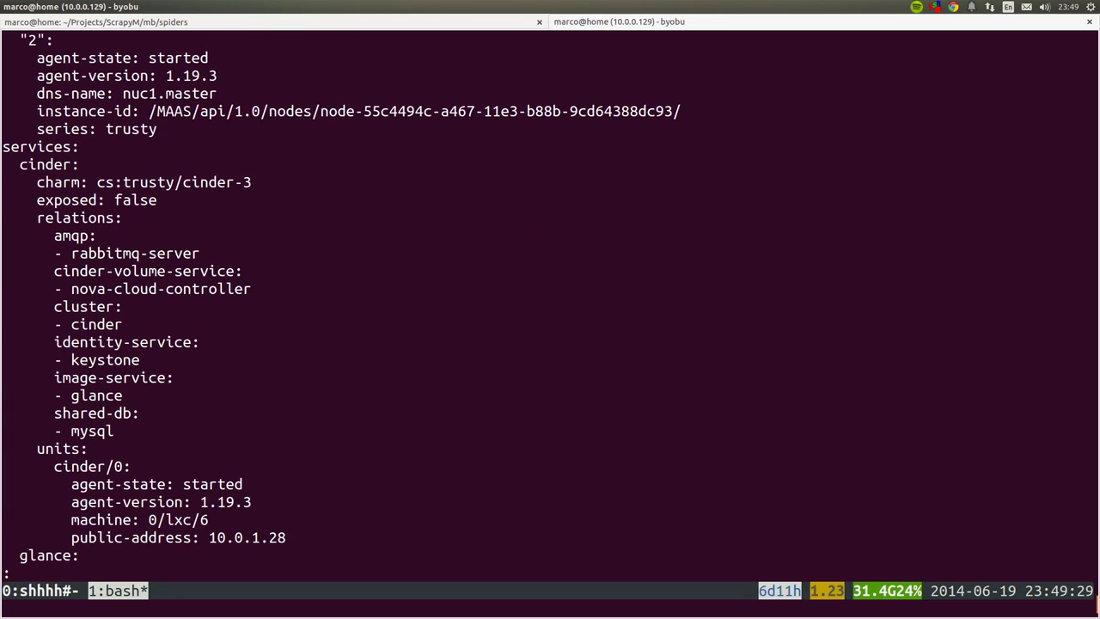
key(Down)
key(Down)
key(Down)
key(Down)
key(Down)
key(Down)
key(Down)
key(Down)
key(Down)
key(Down)
key(Down)
key(Down)
key(Down)
key(Down)
key(Down)
key(Down)
key(Down)
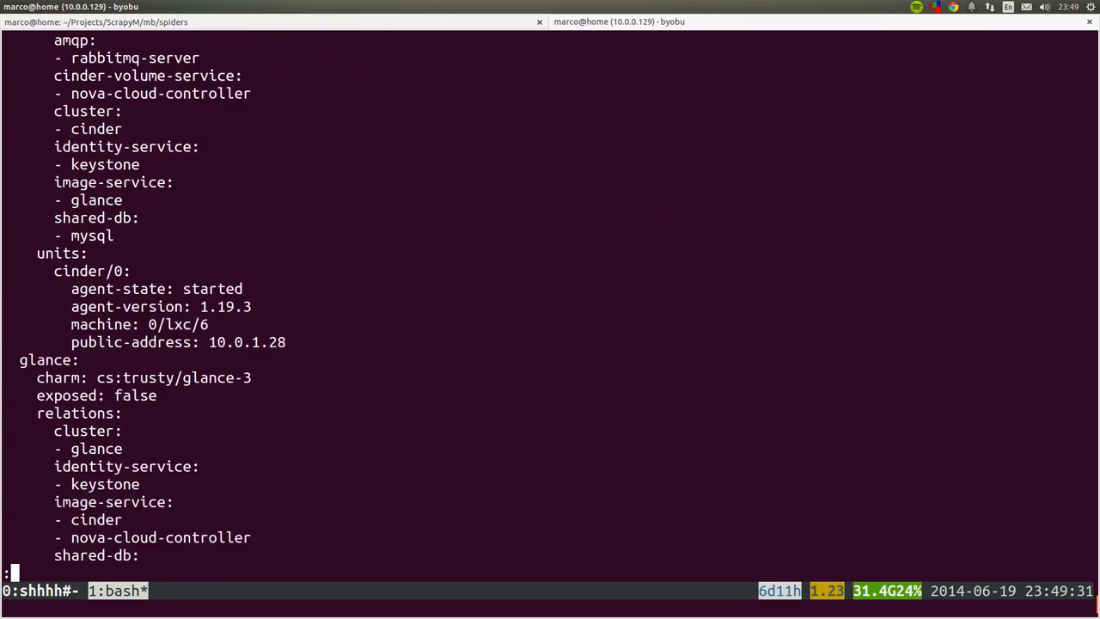
key(Down)
key(Down)
key(Down)
key(Down)
key(Down)
key(Down)
key(Down)
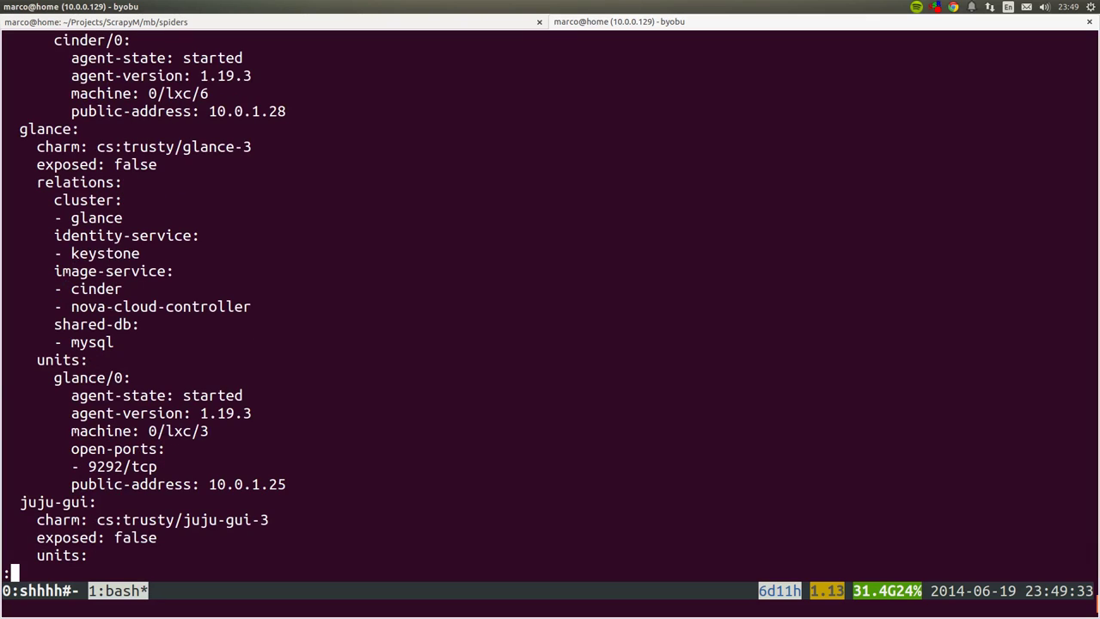
key(Down)
key(Down)
key(Down)
key(Down)
key(Down)
key(Down)
key(Down)
key(Down)
key(Down)
key(Down)
key(Down)
key(Down)
key(Down)
key(Down)
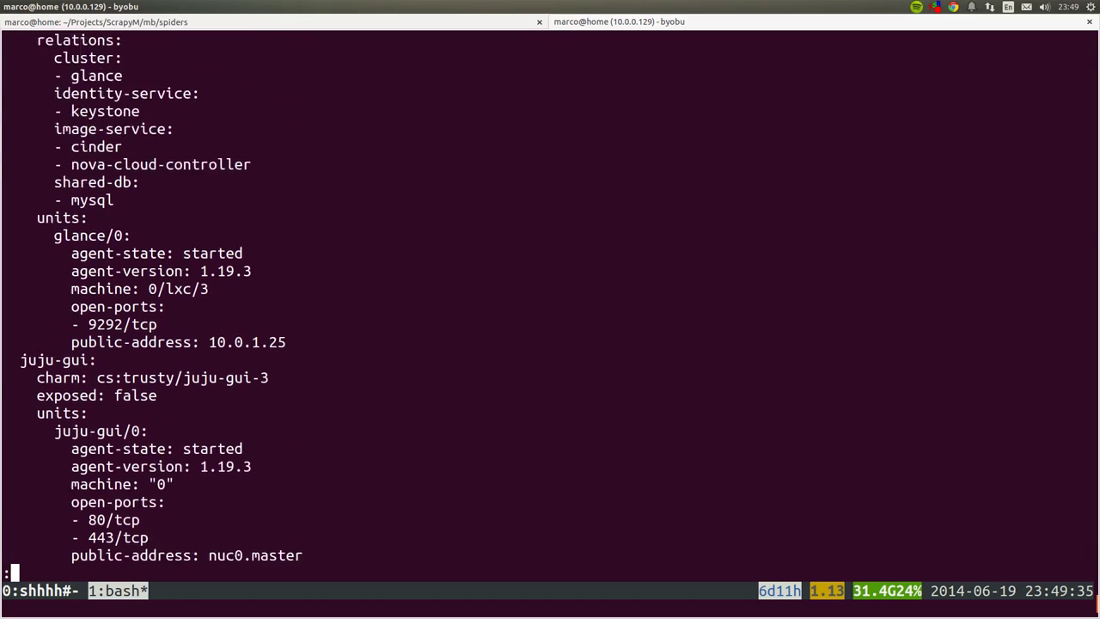
key(Down)
key(Down)
key(Down)
key(Down)
key(Down)
key(Down)
key(Down)
key(Down)
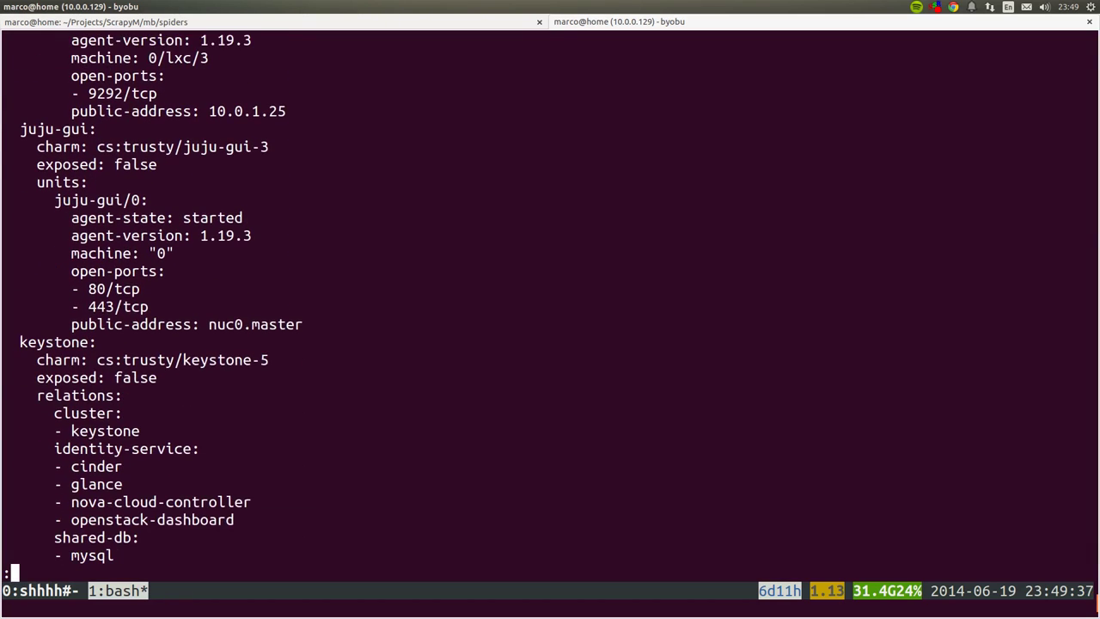
key(Down)
key(Down)
key(Down)
key(Down)
key(Down)
key(Down)
key(Down)
key(Down)
key(Down)
key(Down)
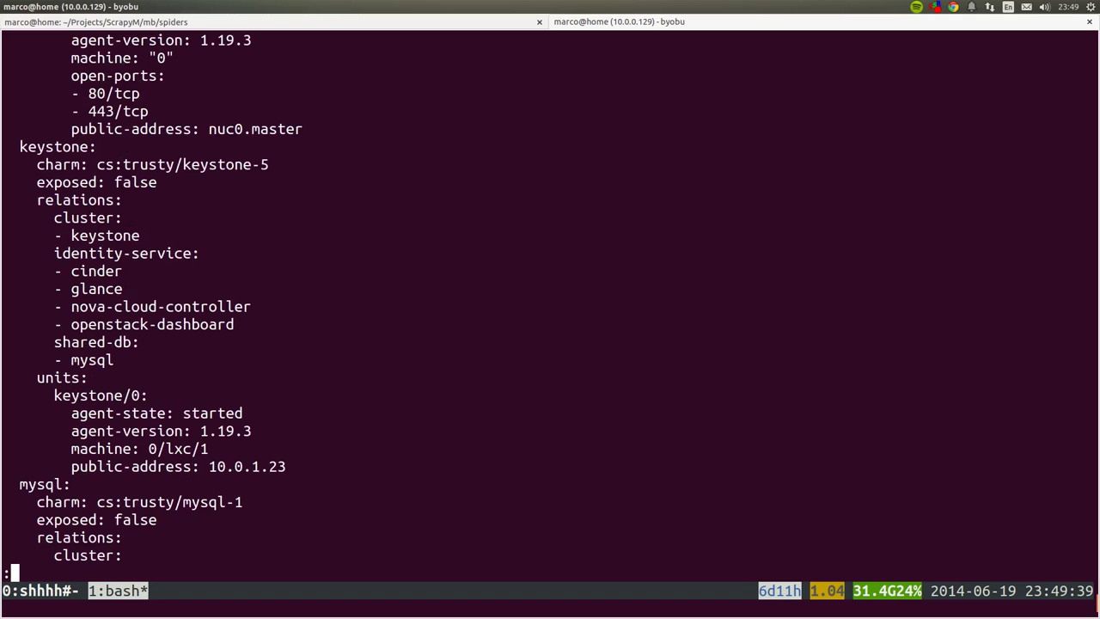
key(Down)
key(Down)
key(Down)
key(Down)
key(Down)
key(Down)
key(Down)
key(Down)
key(Down)
key(Down)
key(Down)
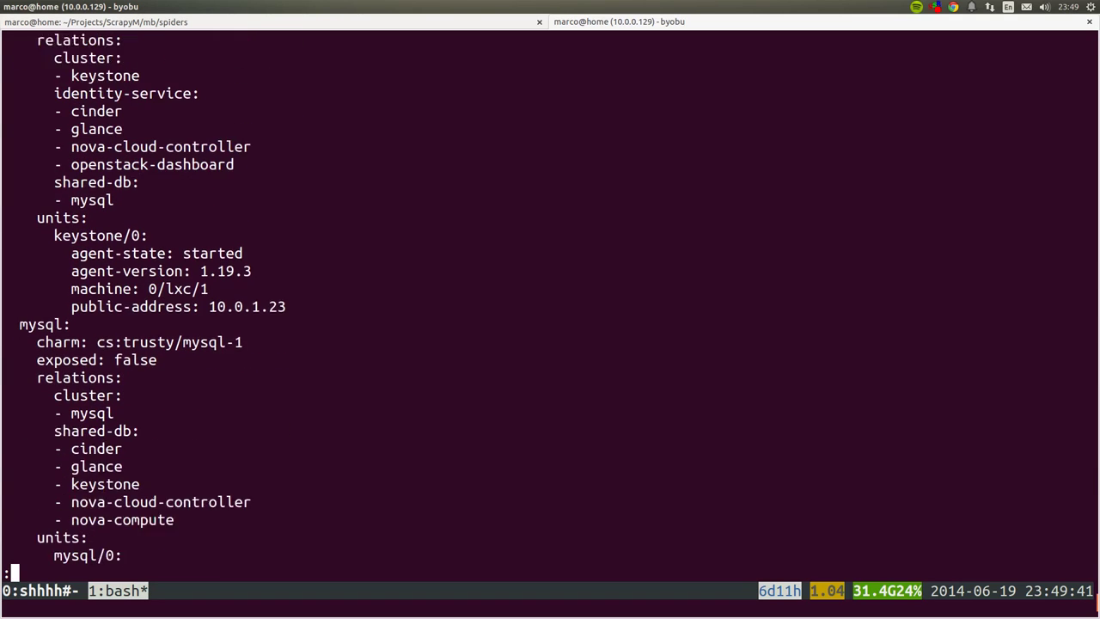
key(Down)
key(Down)
key(Down)
key(Down)
key(Down)
key(Down)
key(Down)
key(Down)
key(Down)
key(Down)
key(Down)
key(Down)
key(Down)
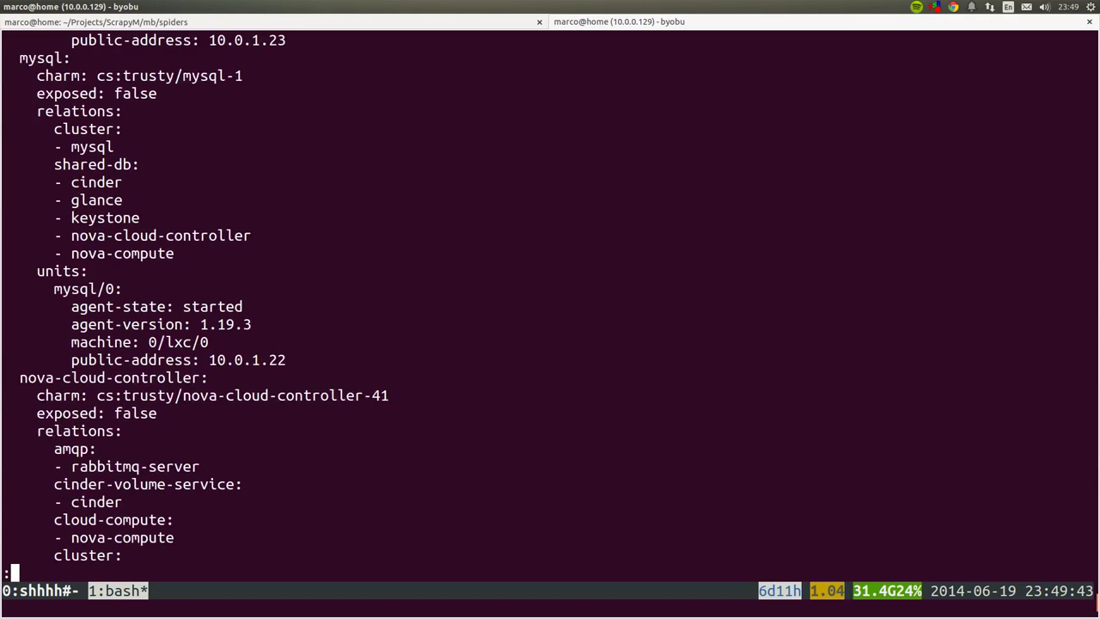
key(Down)
key(Down)
key(Down)
key(Down)
key(Down)
key(Down)
key(Down)
key(Down)
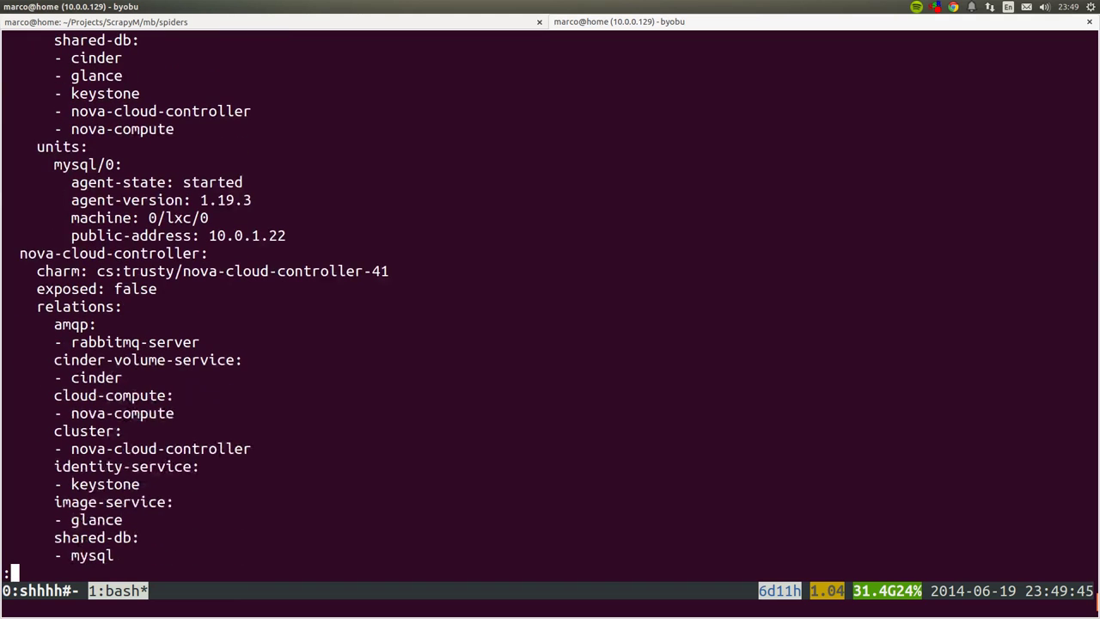
- Examine the relations and unit placements of nova-cloud-controller and nova-compute in the status output
key(Down)
key(Down)
key(Down)
key(Down)
key(Down)
key(Down)
key(Down)
key(Down)
key(Down)
key(Down)
key(Down)
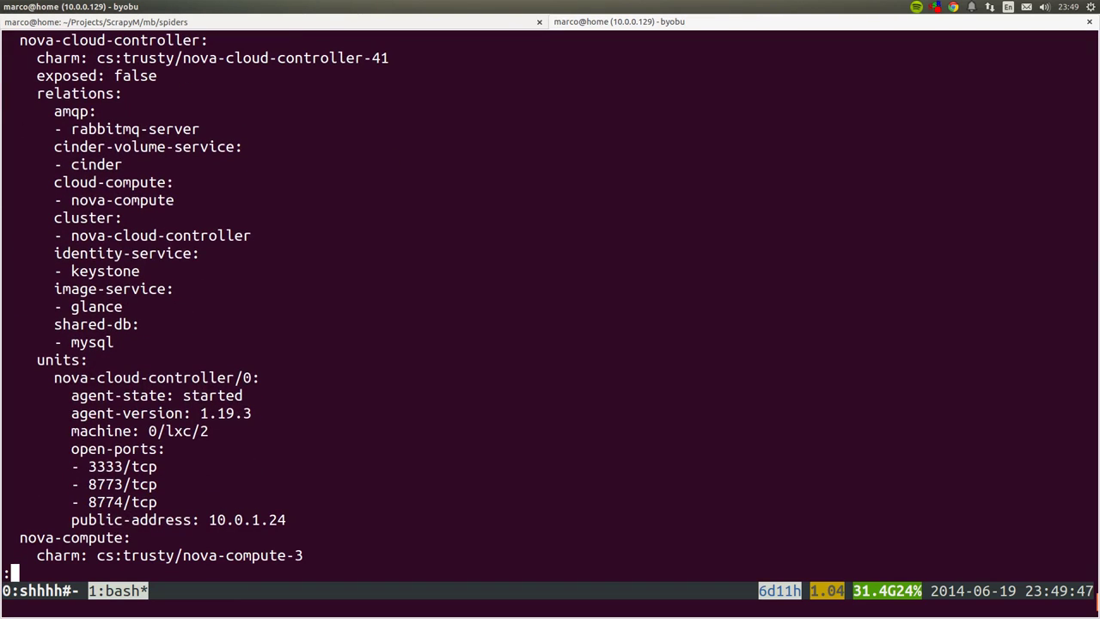
key(Down)
key(Down)
key(Down)
key(Down)
key(Down)
key(Down)
key(Down)
key(Down)
key(Down)
key(Down)
key(Down)
key(Down)
key(Down)
key(Down)
key(Down)
key(Down)
key(Down)
key(Down)
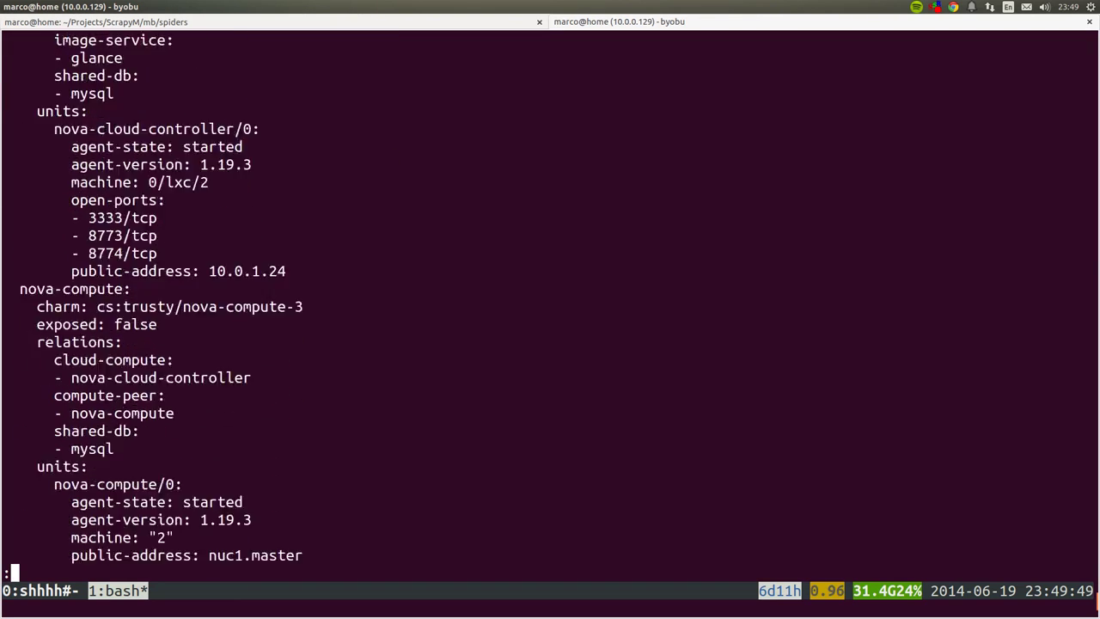
- Examine the openstack-dashboard and rabbitmq-server entries through the end of the status output, and exit the pager
key(Down)
key(Down)
key(Down)
key(Down)
key(Down)
key(Down)
key(Down)
key(Down)
key(Down)
key(Down)
key(Down)
key(Down)
key(Down)
key(Down)
key(Down)
key(Down)
key(Down)
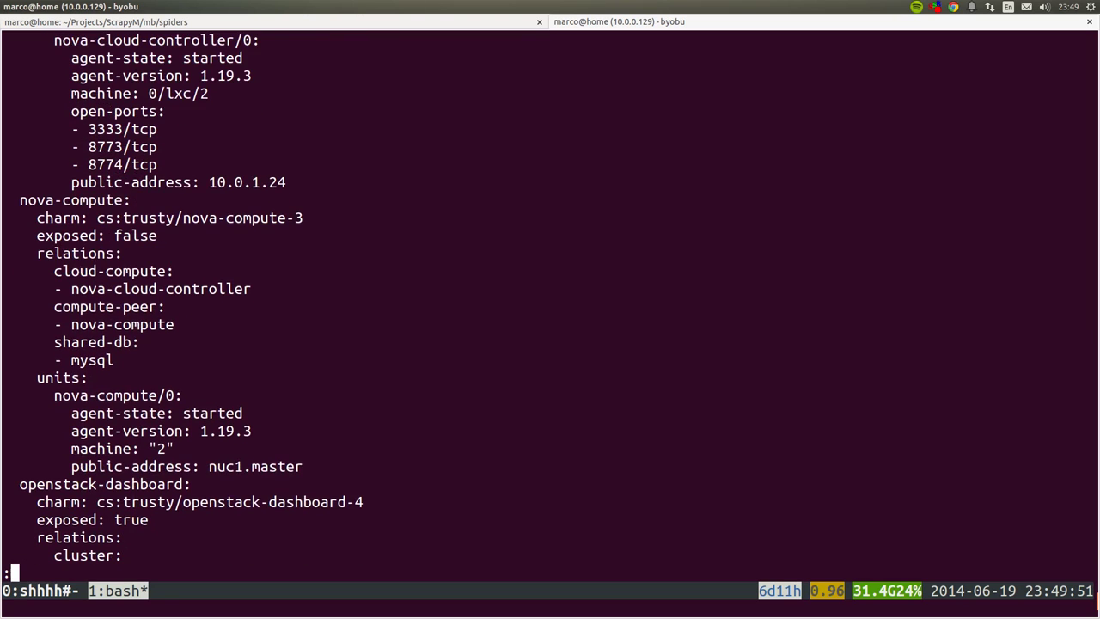
key(Down)
key(Down)
key(Down)
key(Down)
key(Down)
key(Down)
key(Down)
key(Down)
key(Down)
key(Down)
key(Down)
key(Down)
key(Down)
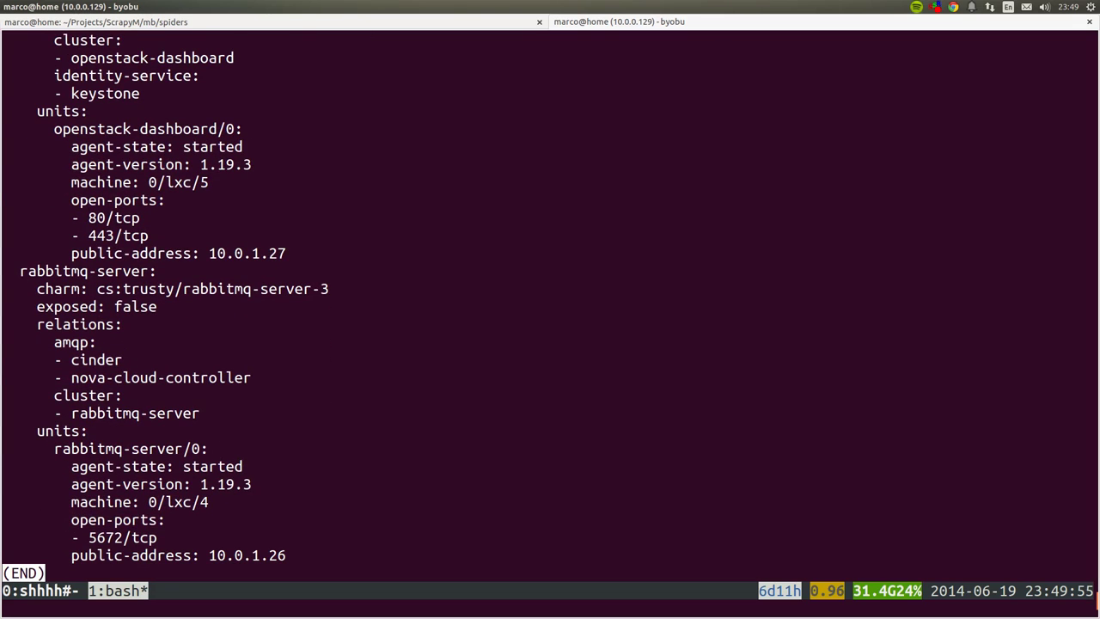
key(q)
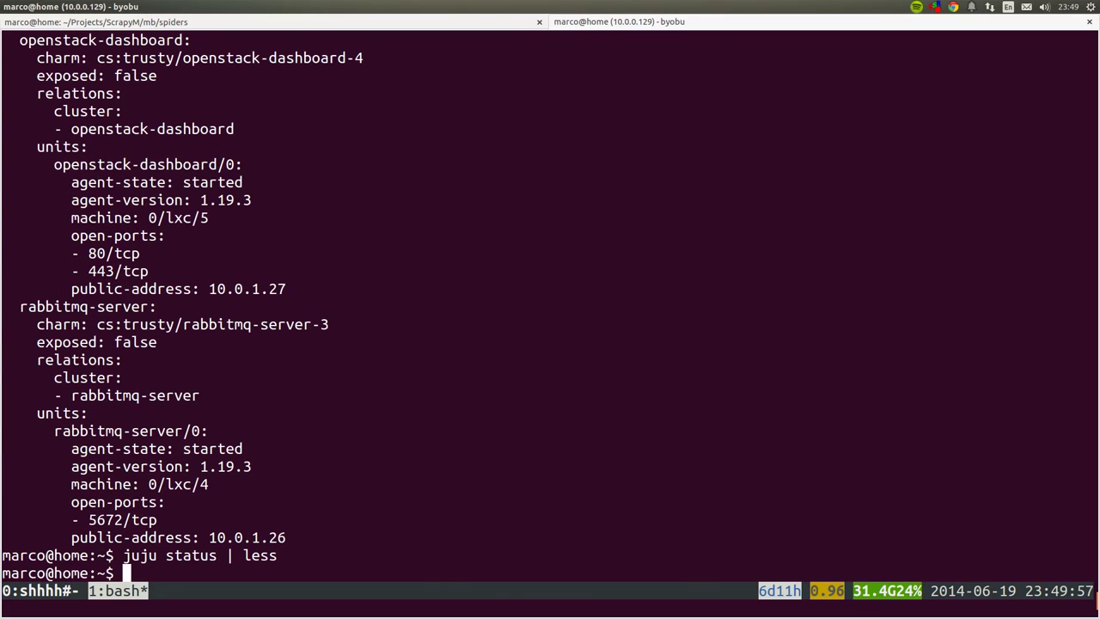
- Switch to the Juju GUI in Chrome and reload the environment canvas at nuc0.master
key(alt+Tab)
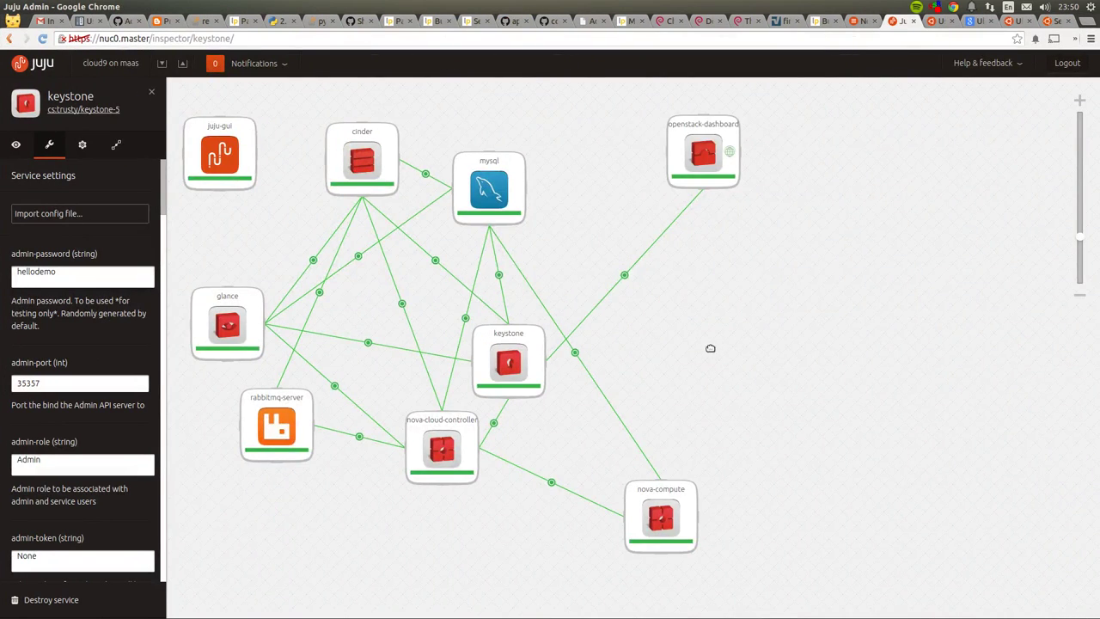
drag(709, 347, 782, 332)
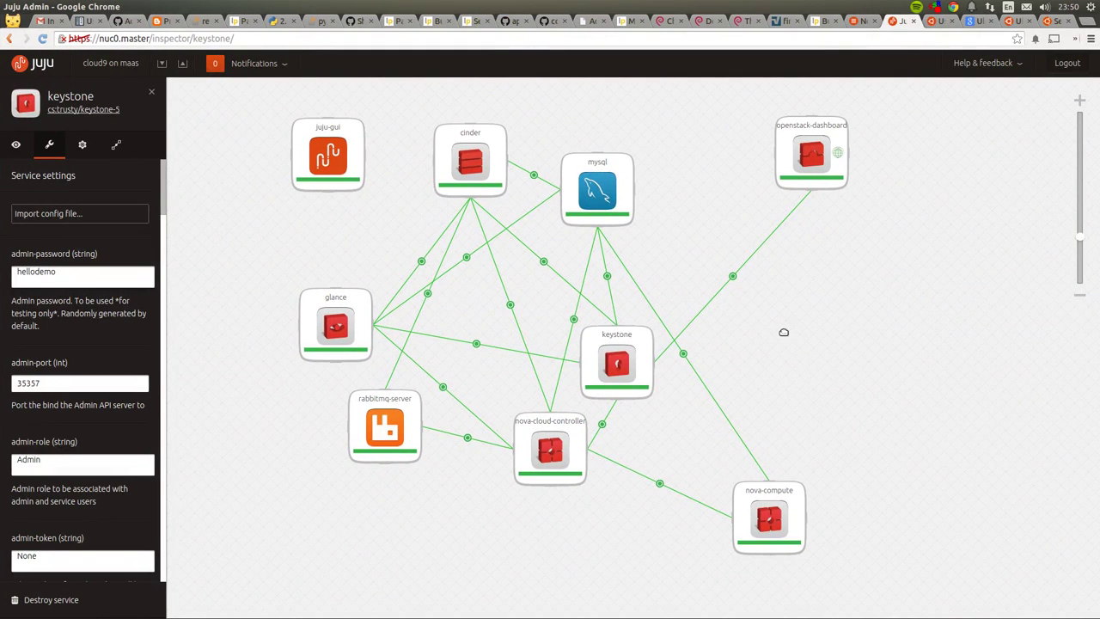
click(250, 39)
click(847, 483)
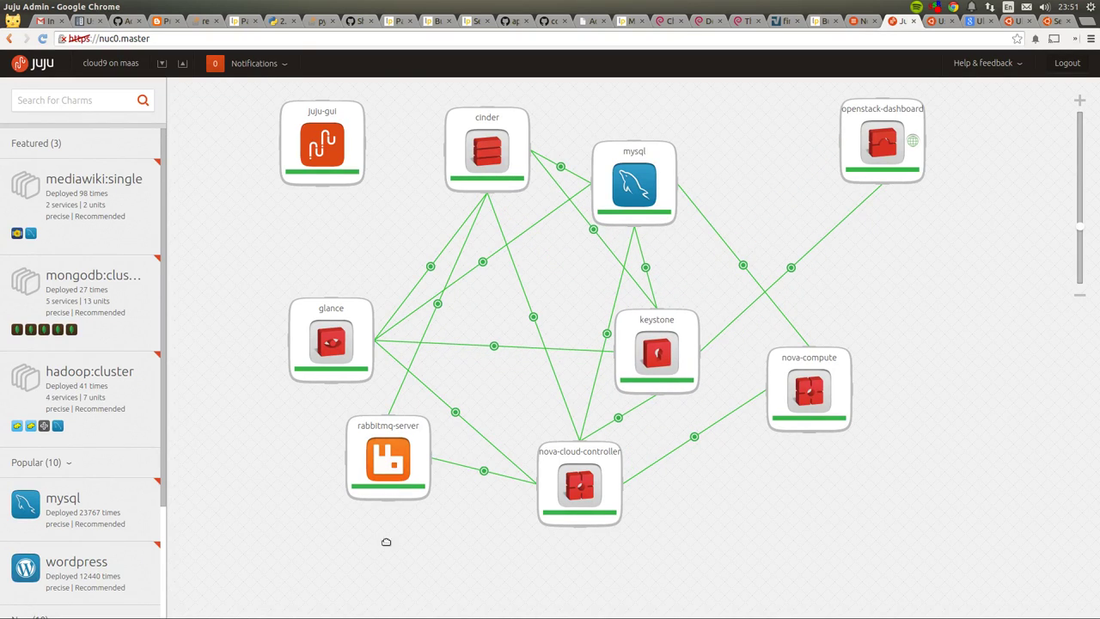
- Switch to the OpenStack Dashboard and check the Hypervisors and Host Aggregates pages for compute hosts
click(957, 20)
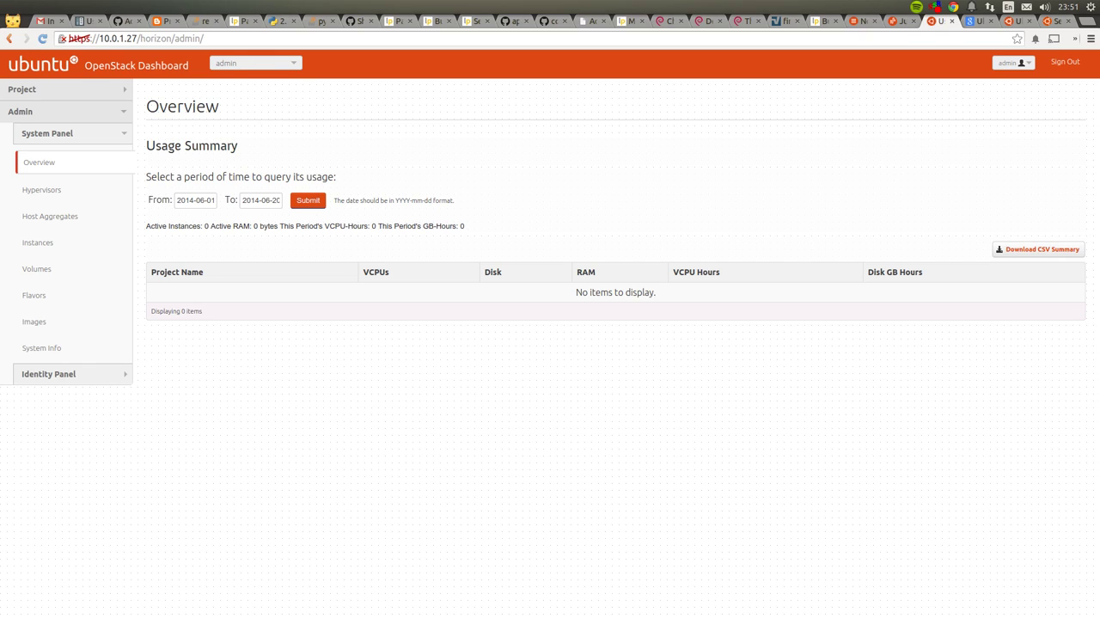
key(alt+Tab)
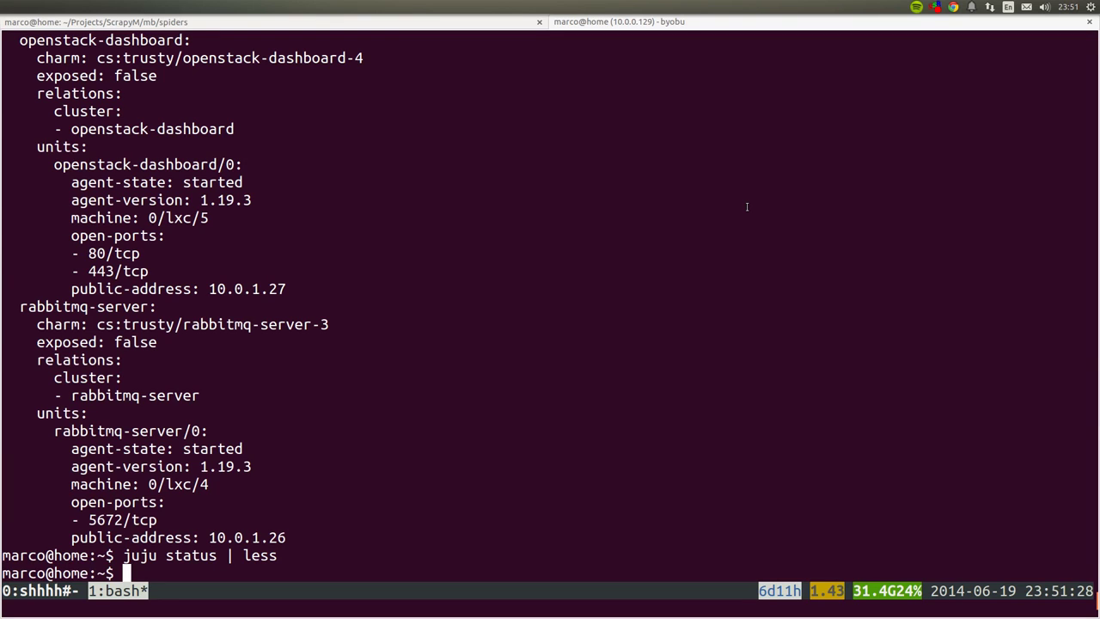
key(alt+Tab)
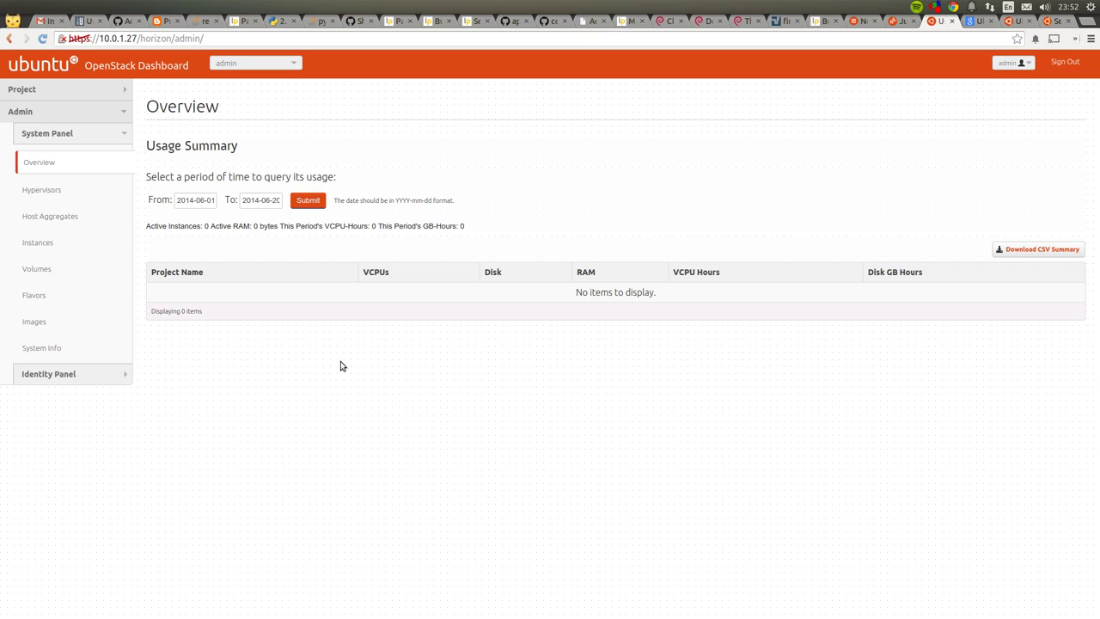
mouse_move(2, 541)
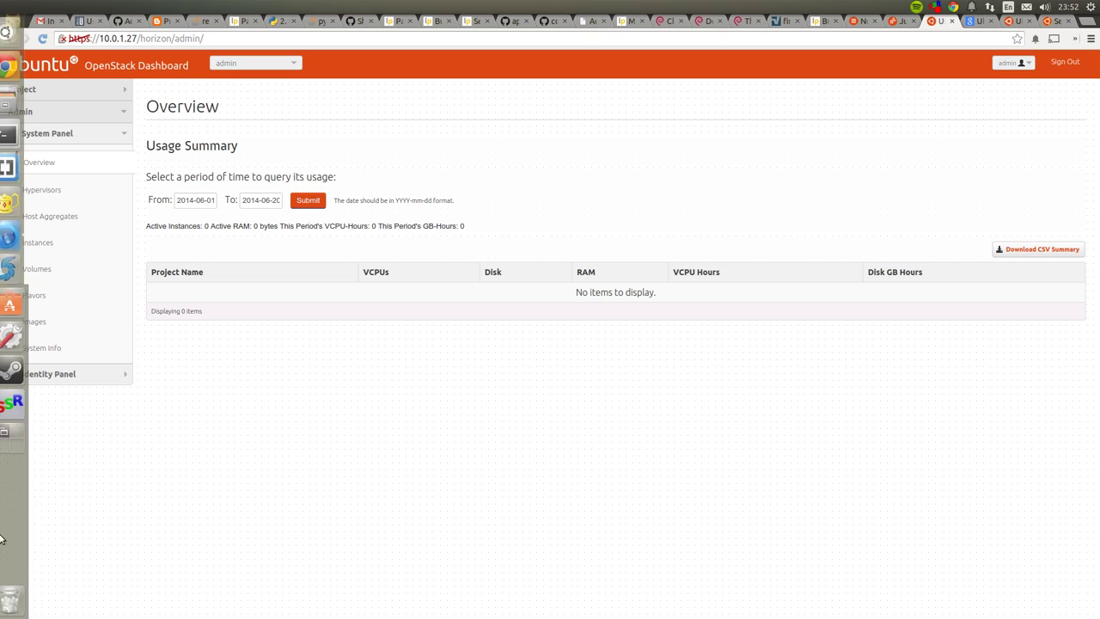
click(66, 194)
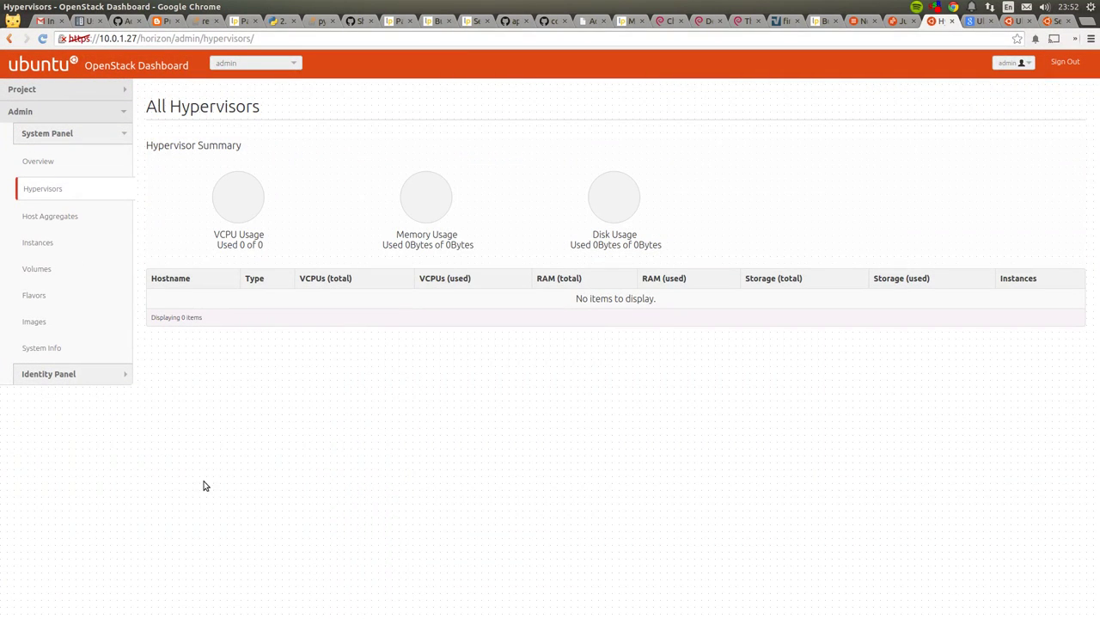
key(F5)
click(80, 215)
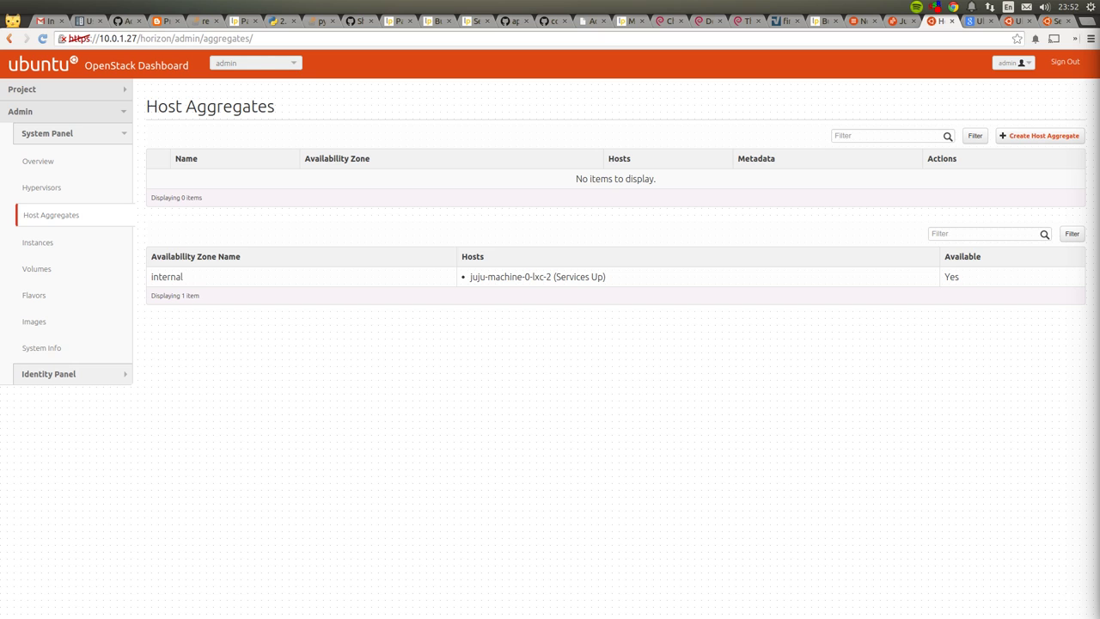
- Return to the Juju GUI and relate nova-compute to rabbitmq-server with the amqp relation type, and to glance
key(alt+Tab)
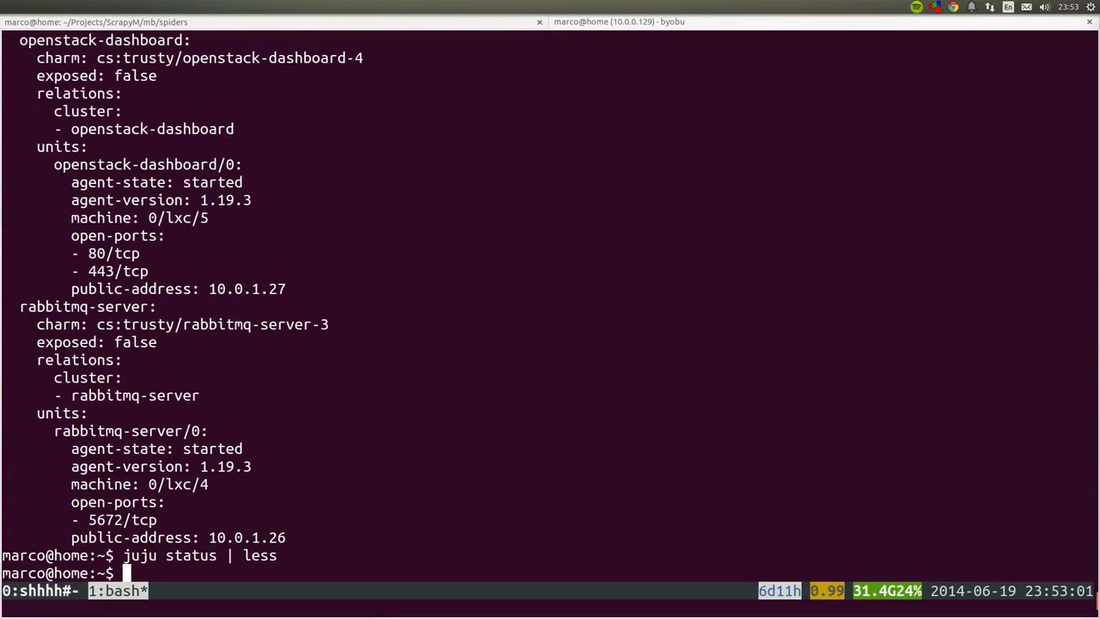
key(alt+Tab)
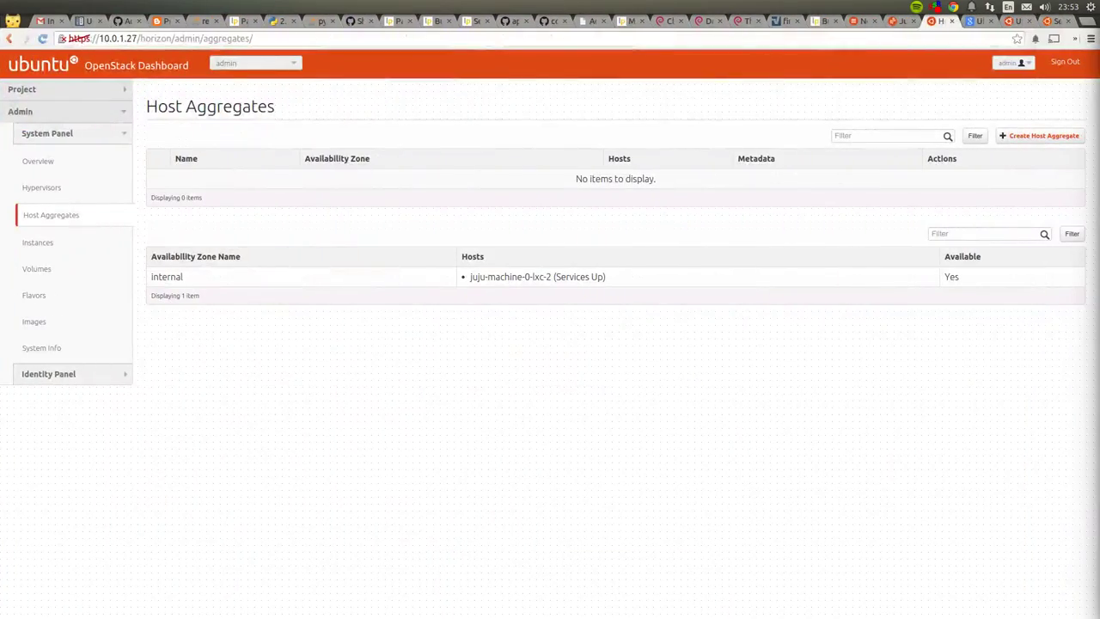
key(ctrl+shift+Tab)
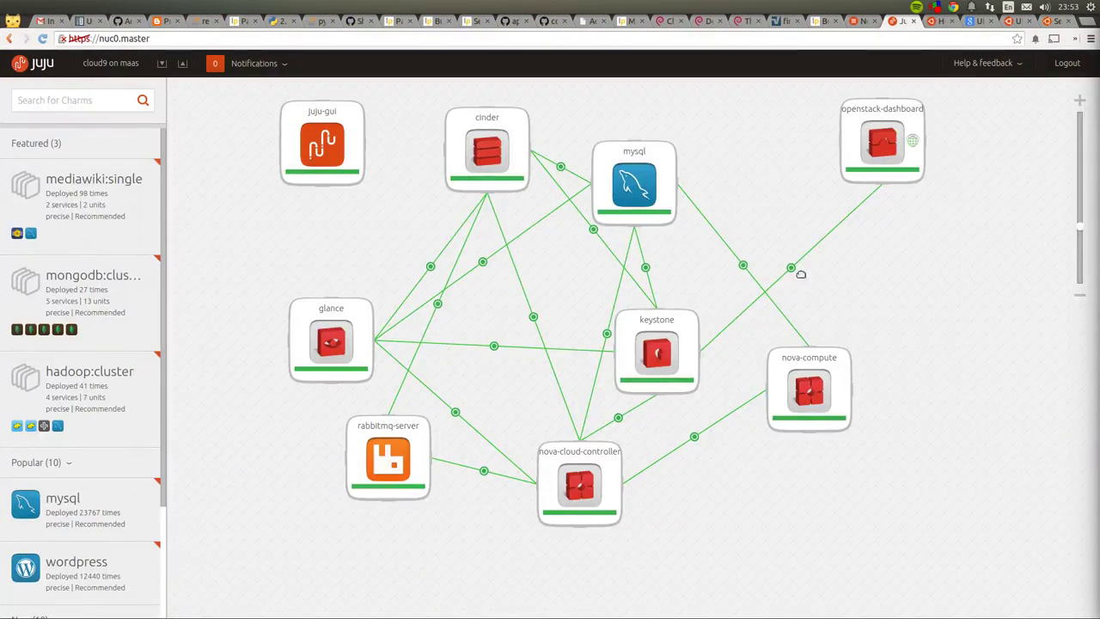
mouse_move(801, 386)
mouse_down()
mouse_move(796, 445)
mouse_move(829, 399)
mouse_move(801, 393)
mouse_move(797, 413)
mouse_move(760, 425)
mouse_move(395, 442)
mouse_up()
click(436, 449)
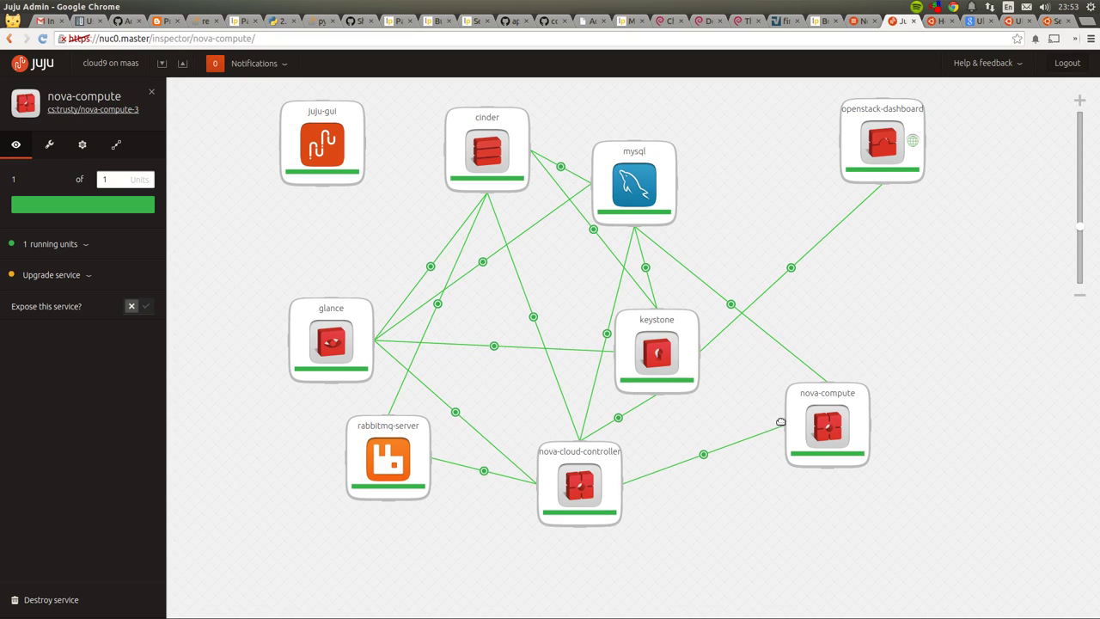
drag(790, 421, 419, 453)
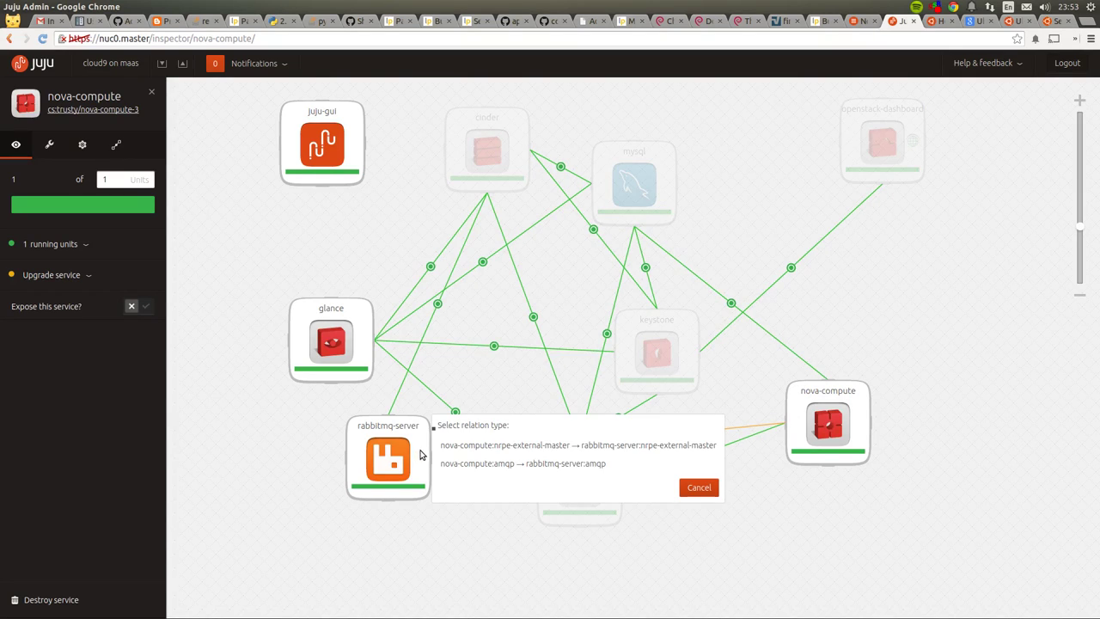
click(517, 465)
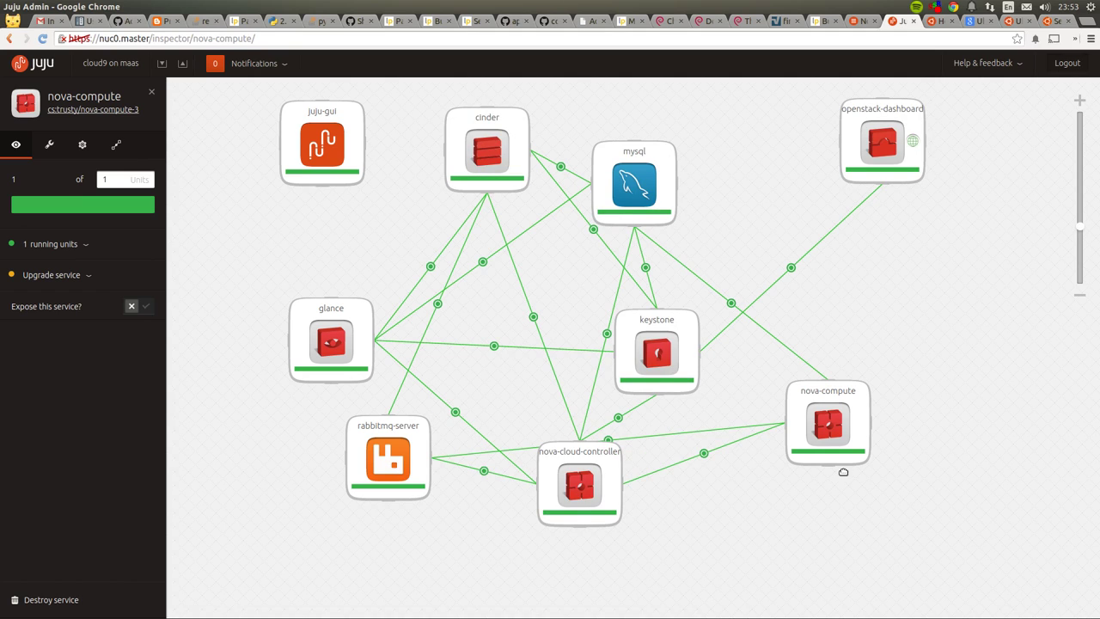
drag(799, 410, 354, 364)
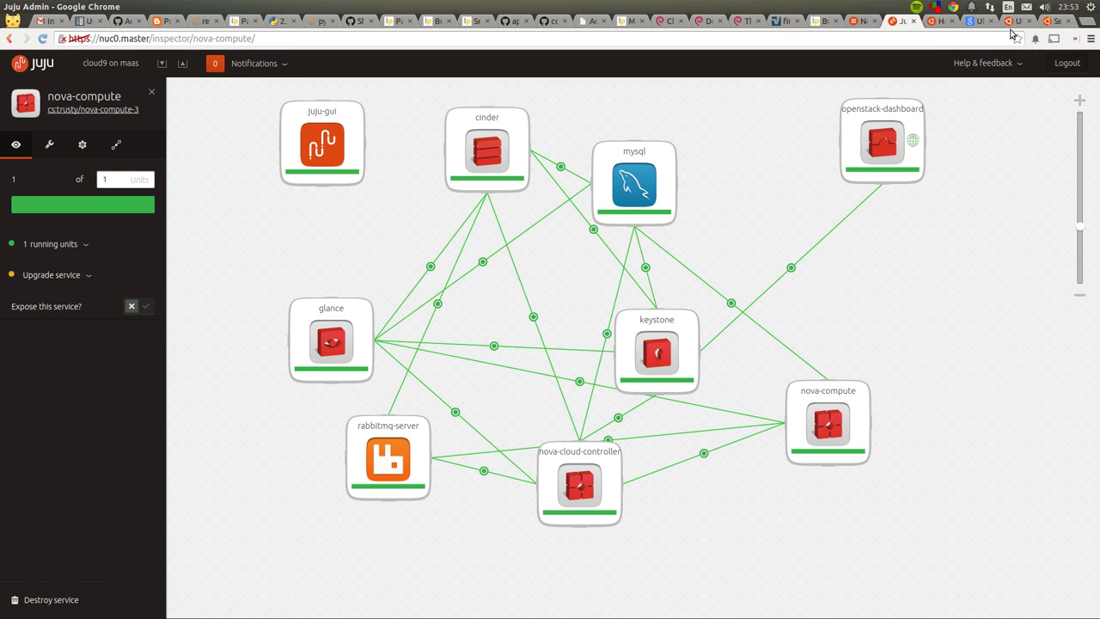
- Go back to the OpenStack Dashboard and examine the memory and disk usage in the Hypervisor Summary
click(984, 21)
click(990, 22)
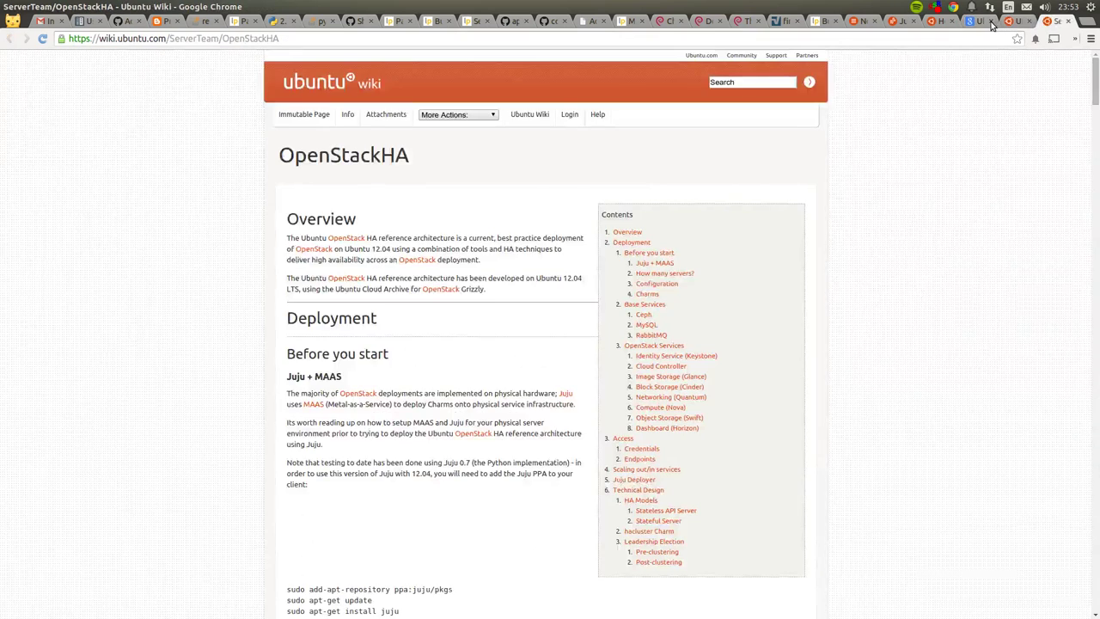
click(986, 23)
click(941, 21)
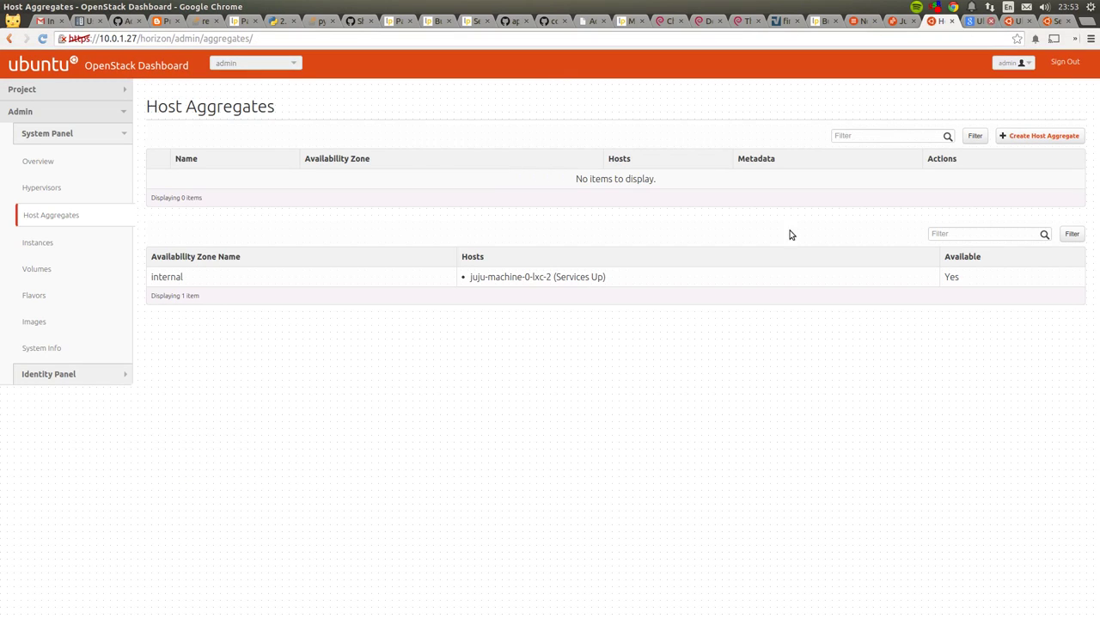
click(43, 189)
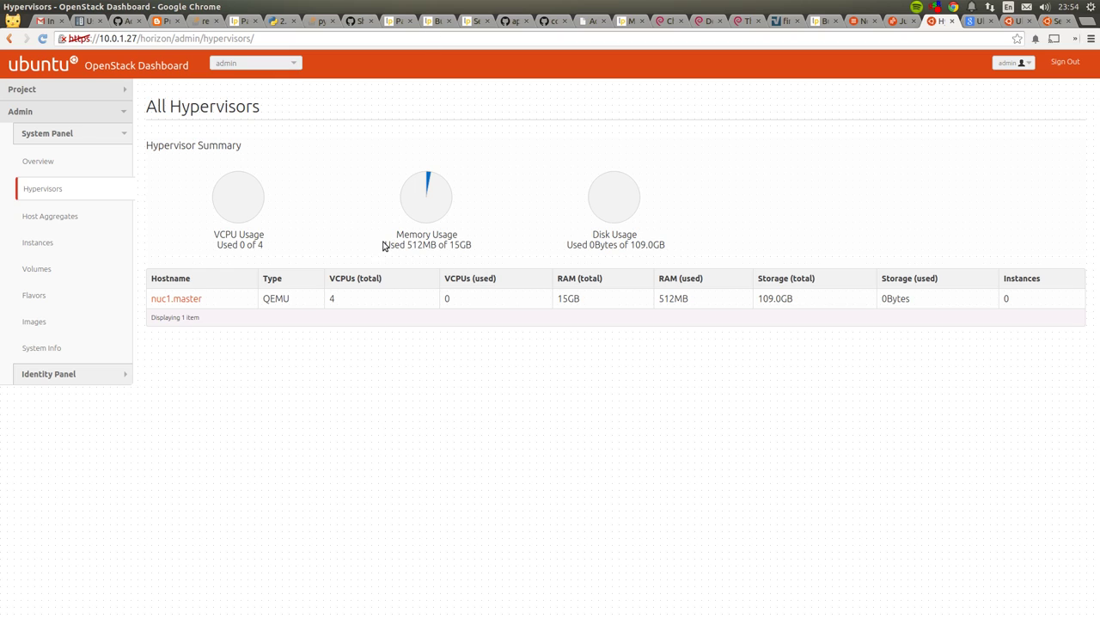
drag(384, 244, 477, 243)
click(477, 243)
drag(596, 234, 707, 243)
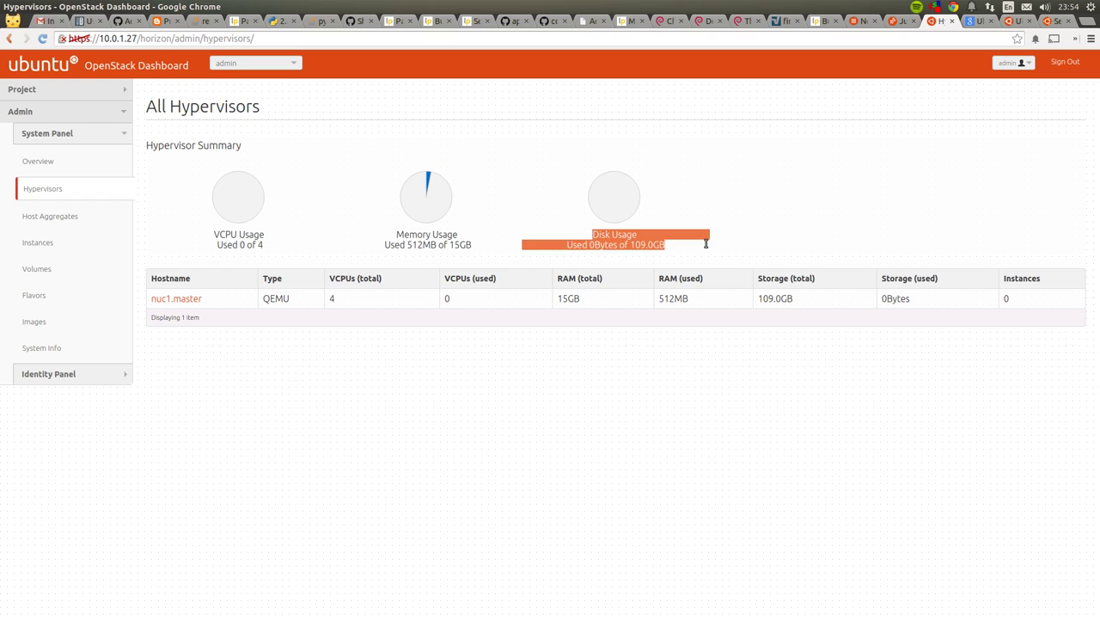
click(707, 244)
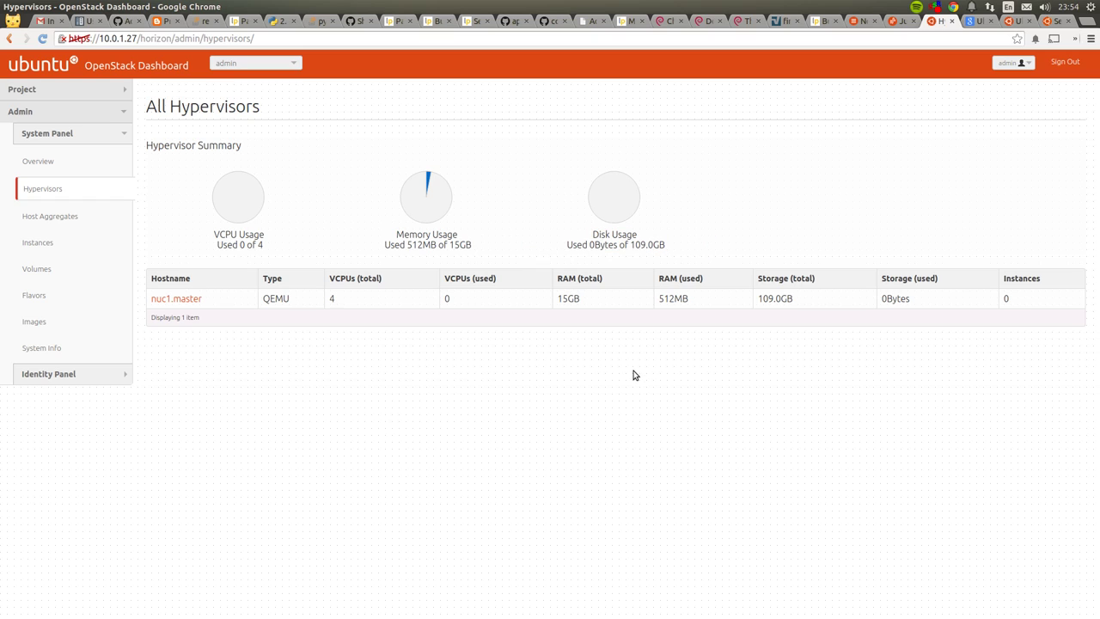
- Look through the Instances, Flavors and Images pages of the System Panel
click(51, 250)
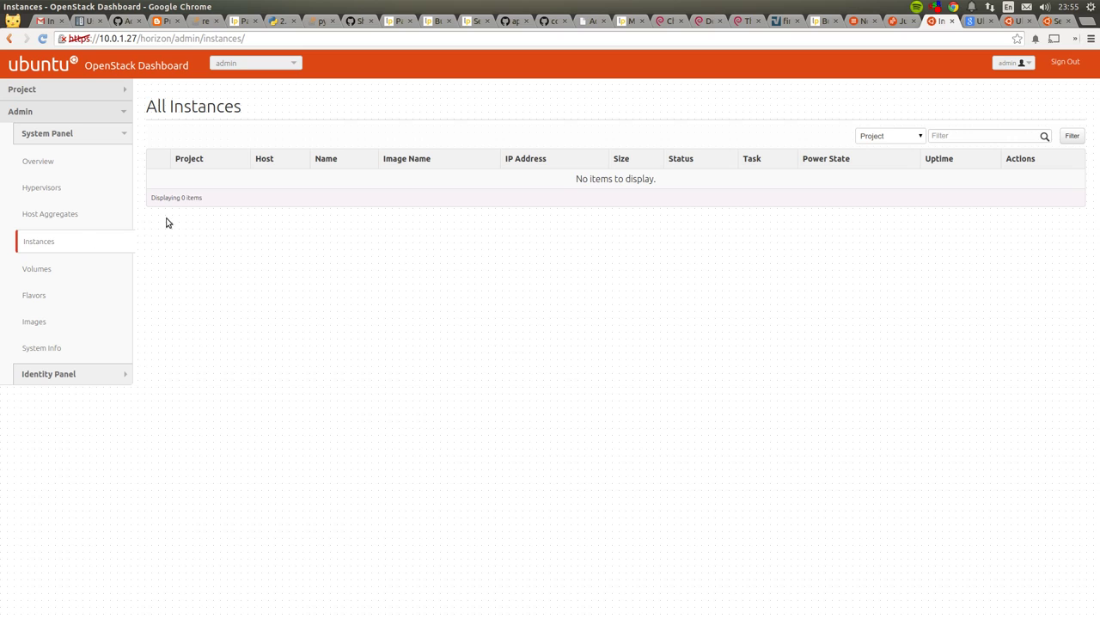
click(36, 295)
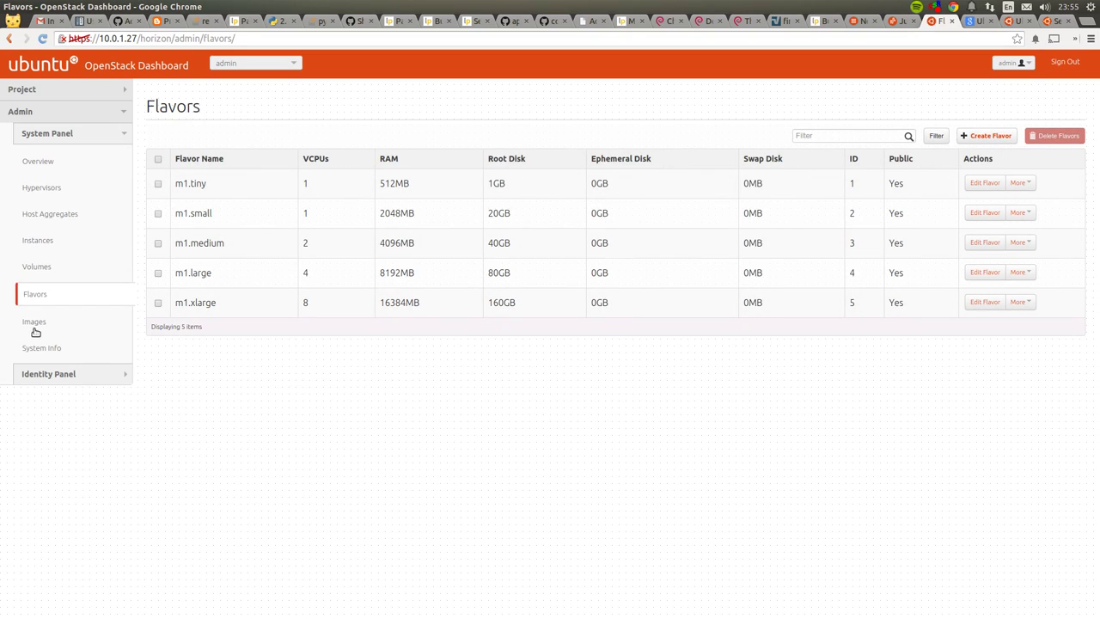
click(35, 325)
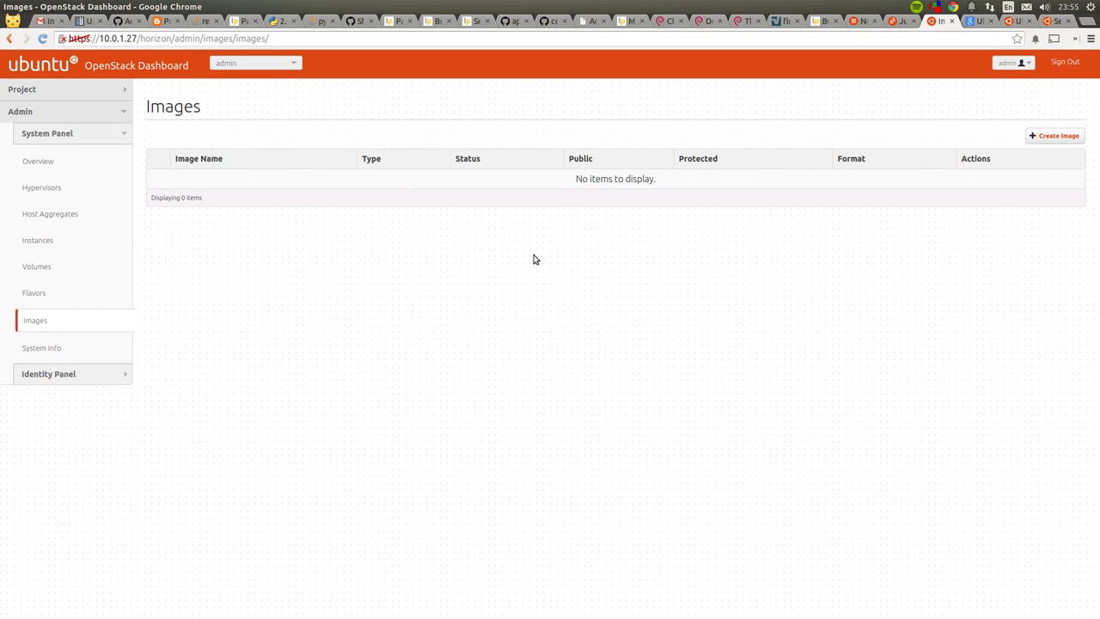
- Start a new image named "Ubuntu Trusty 12.04 Cloud" with the description "Trusty Cloud Image", keeping Image Location as the image source
click(1070, 137)
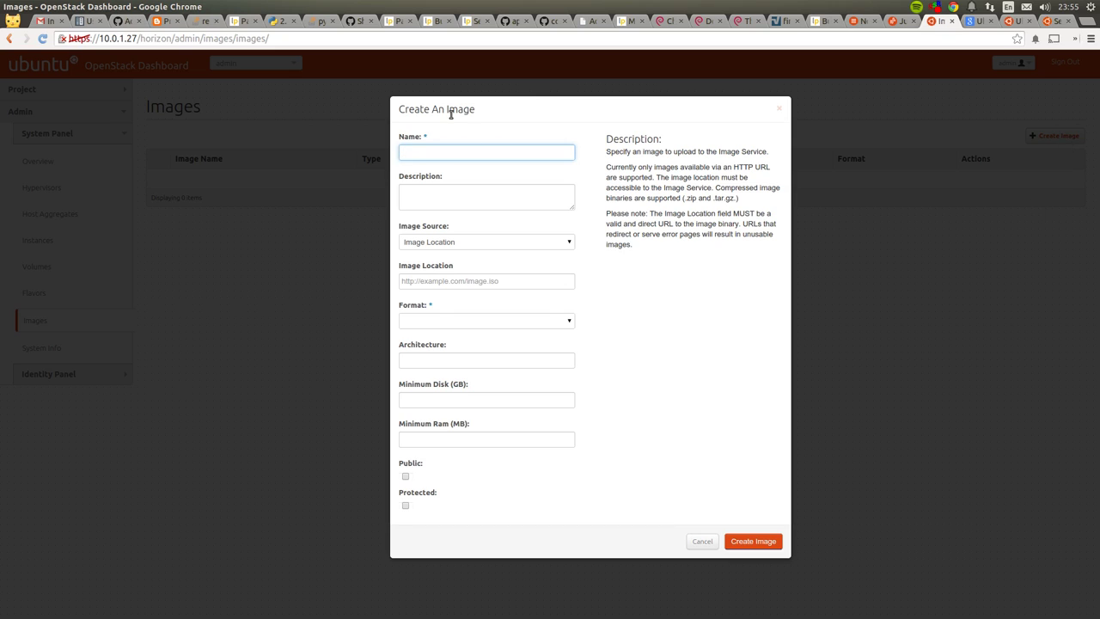
click(445, 152)
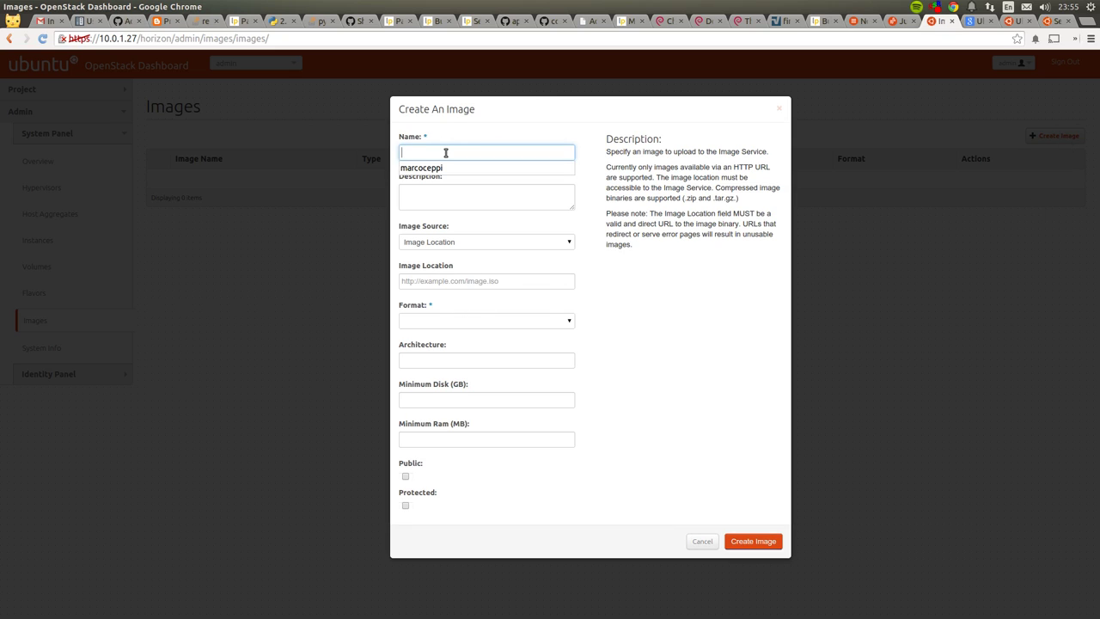
text(T)
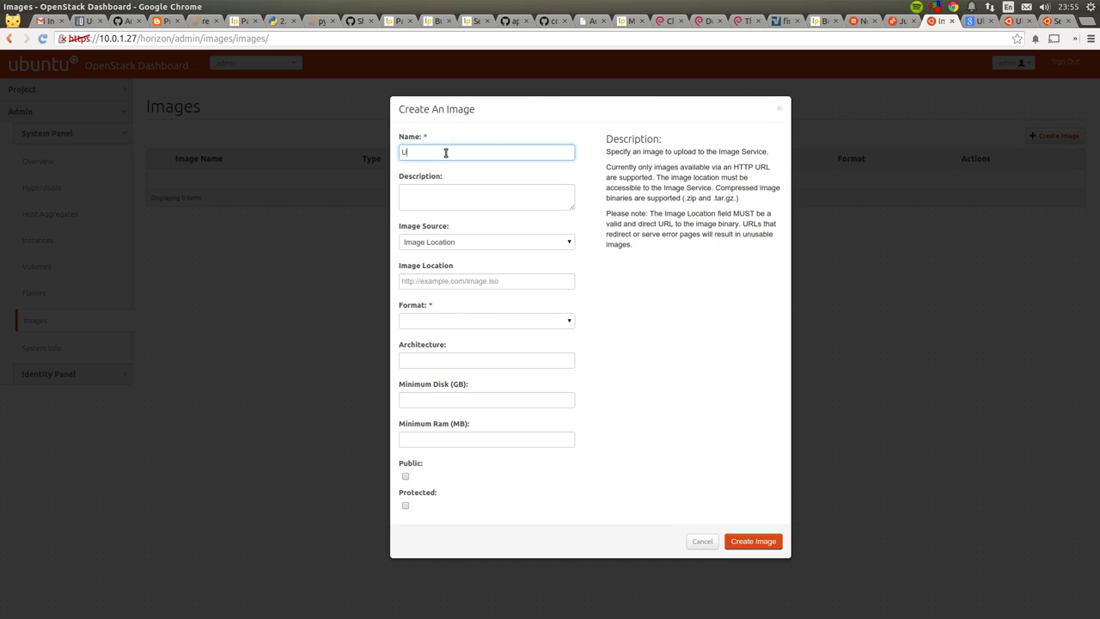
text(buntu Trusty 12.04 Cloud)
key(Tab)
text(Tr)
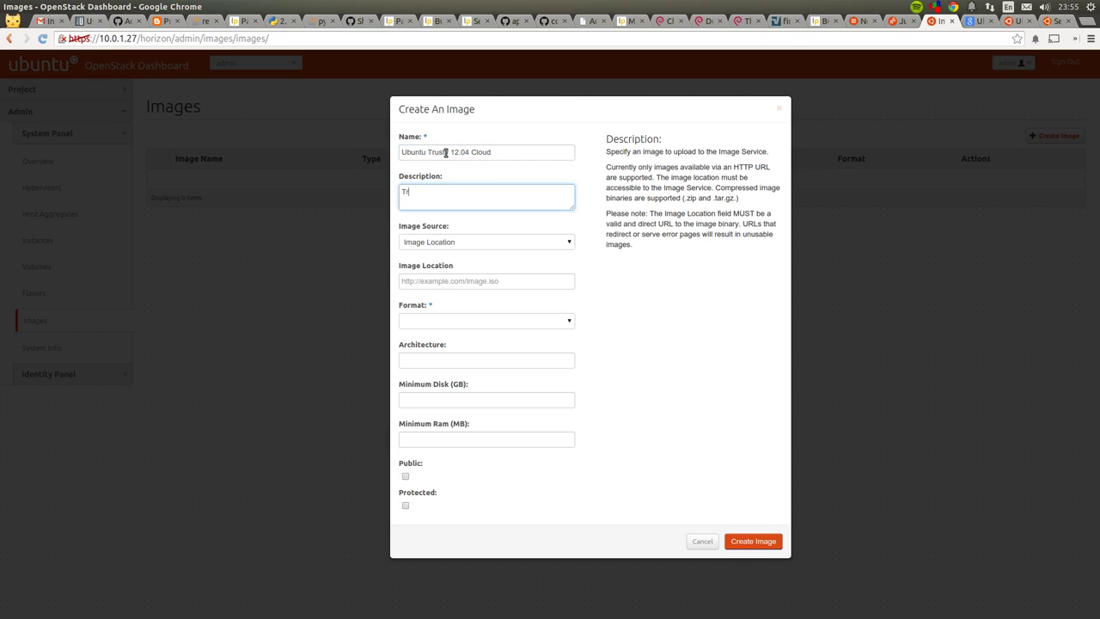
text(usty Cloud Image)
key(Tab)
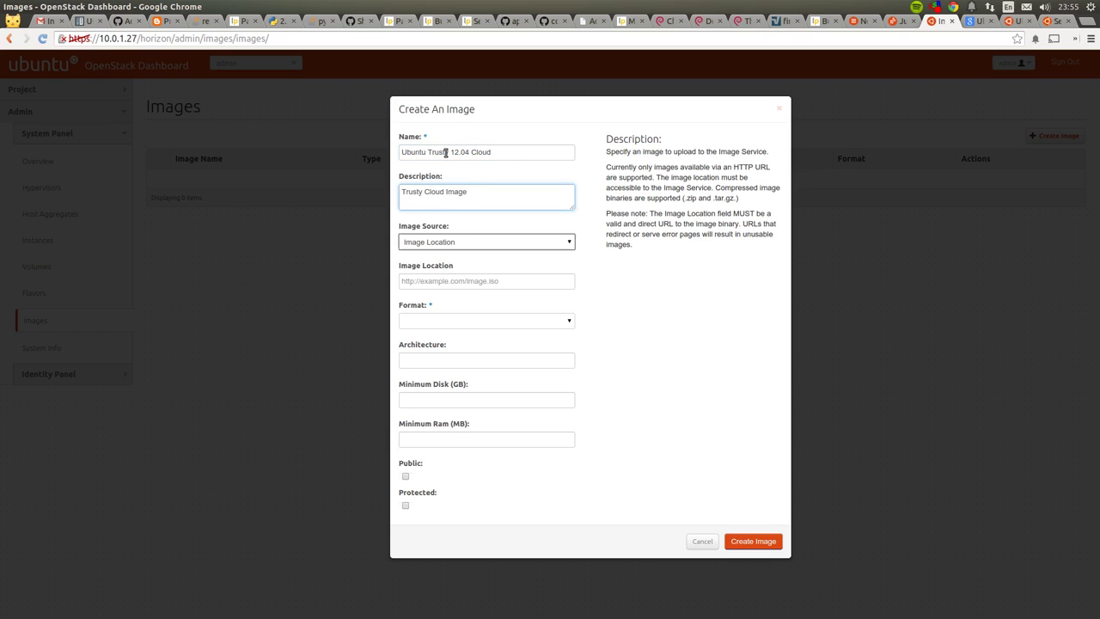
key(Down)
key(Up)
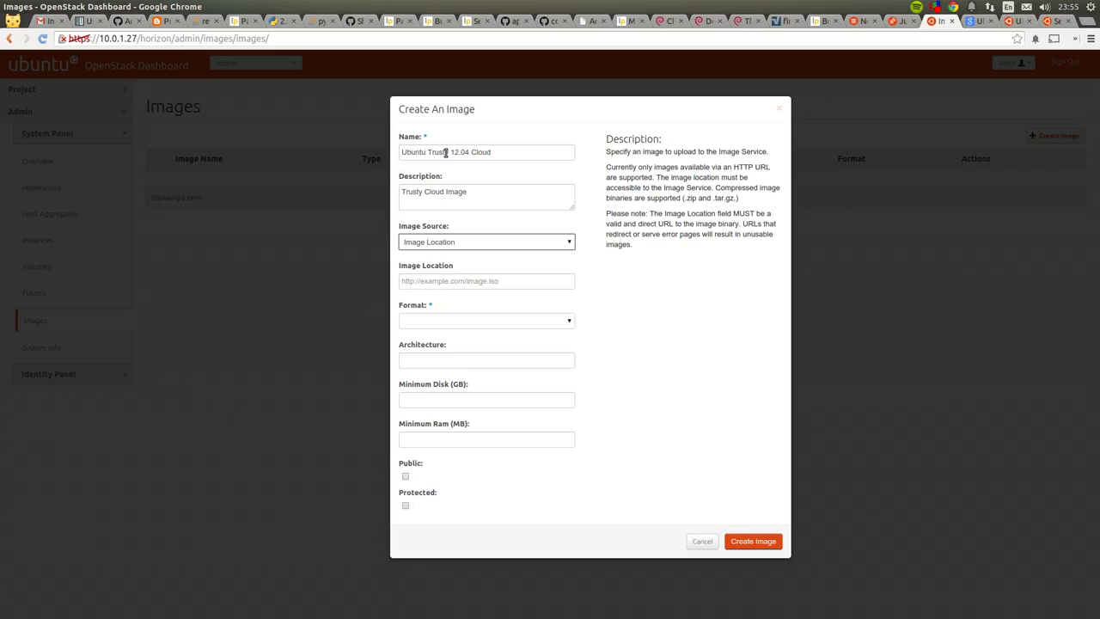
click(542, 272)
- Open cloud-images.ubuntu.com in a new browser tab and go to the file list of the current Trusty daily build
key(ctrl+t)
text(c)
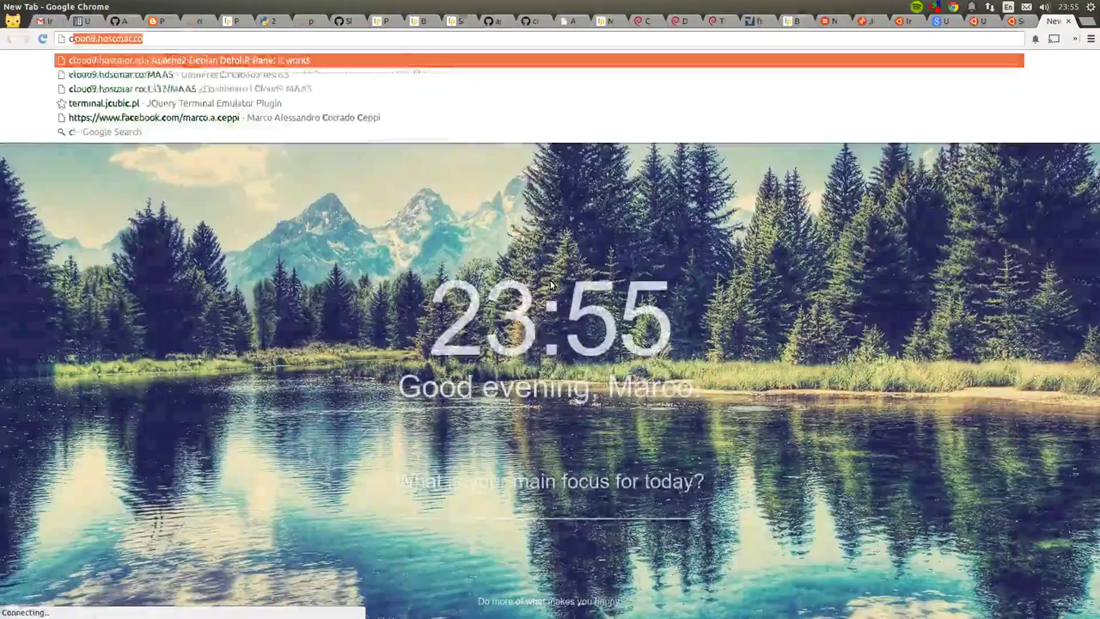
text(loud-images)
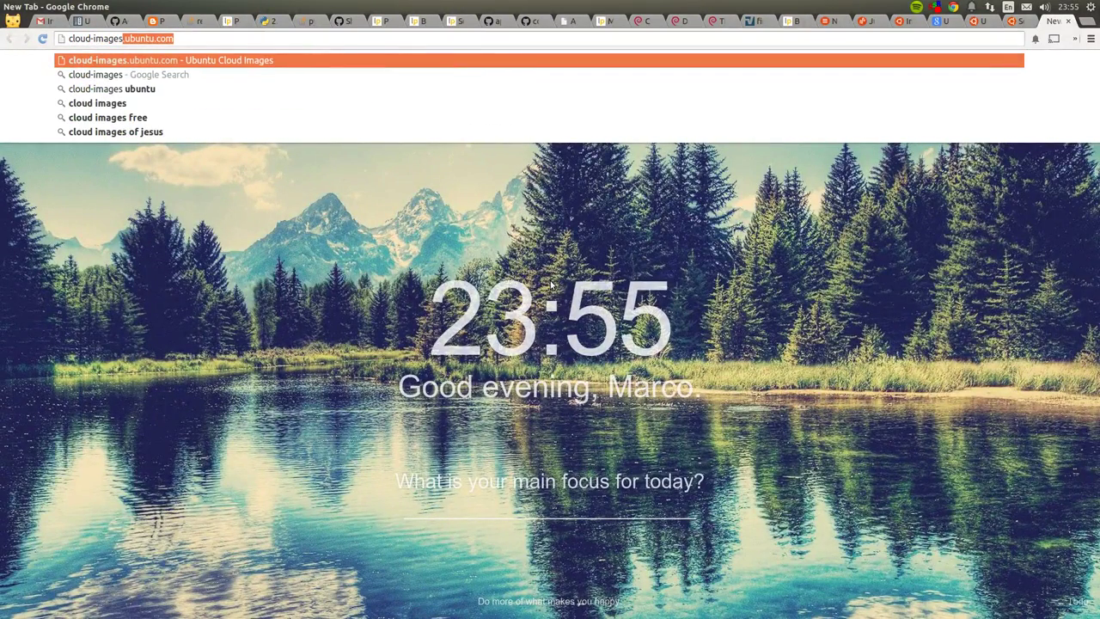
key(Return)
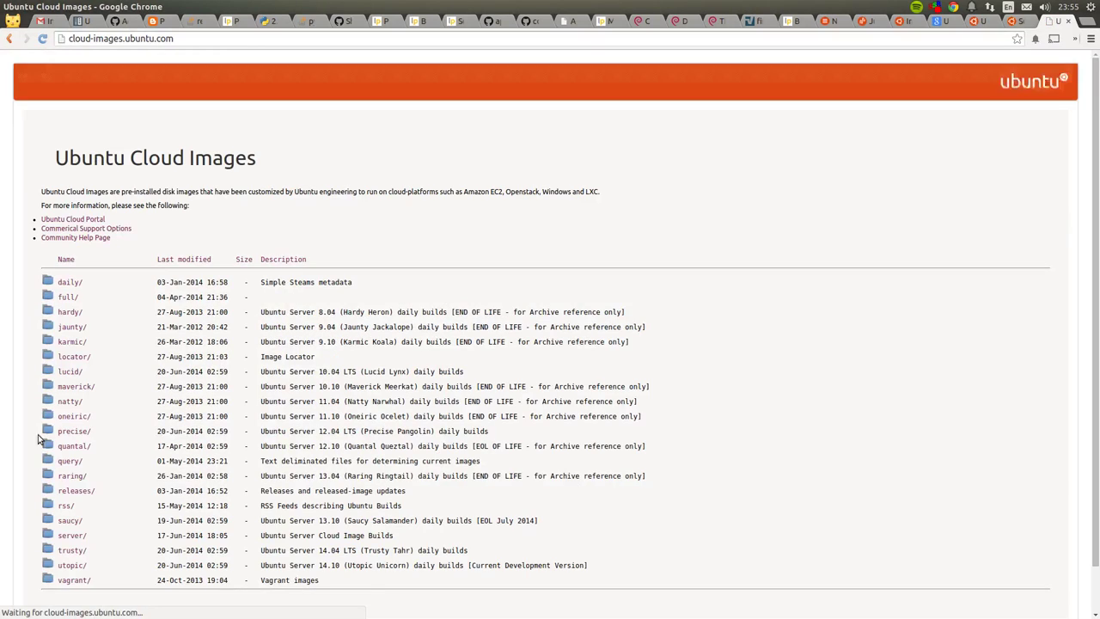
scroll(104, 430, down, 1)
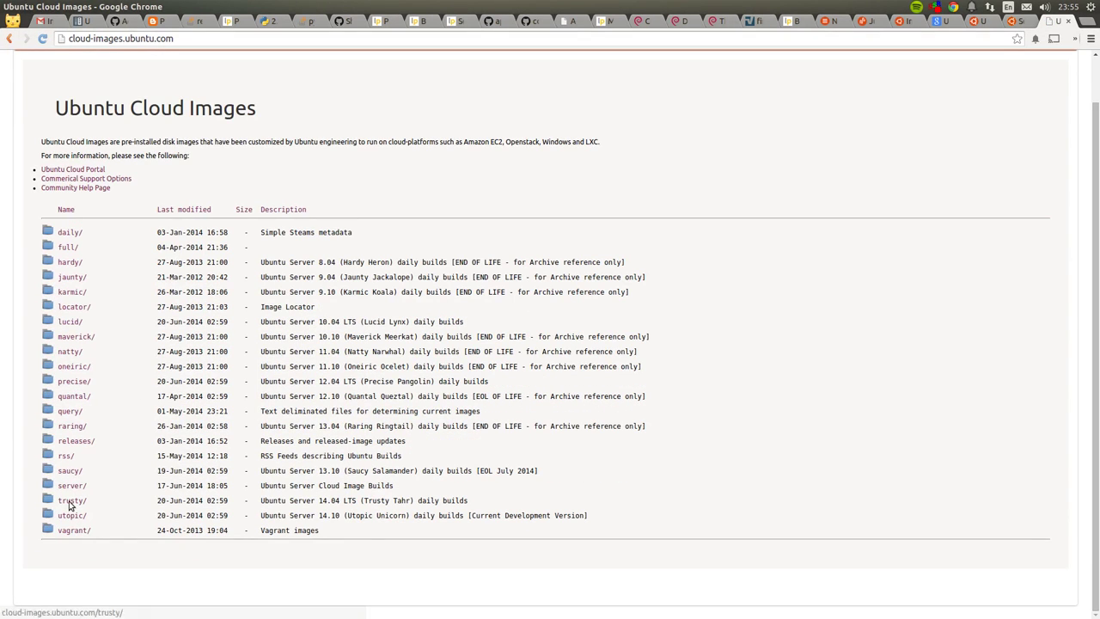
click(69, 502)
click(82, 397)
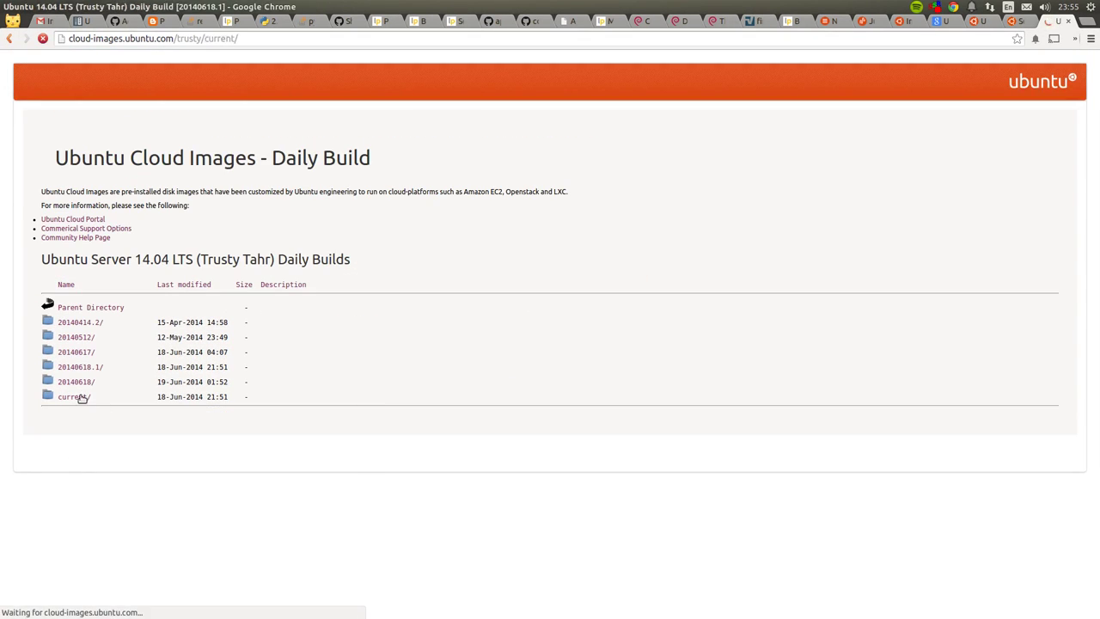
scroll(81, 399, down, 20)
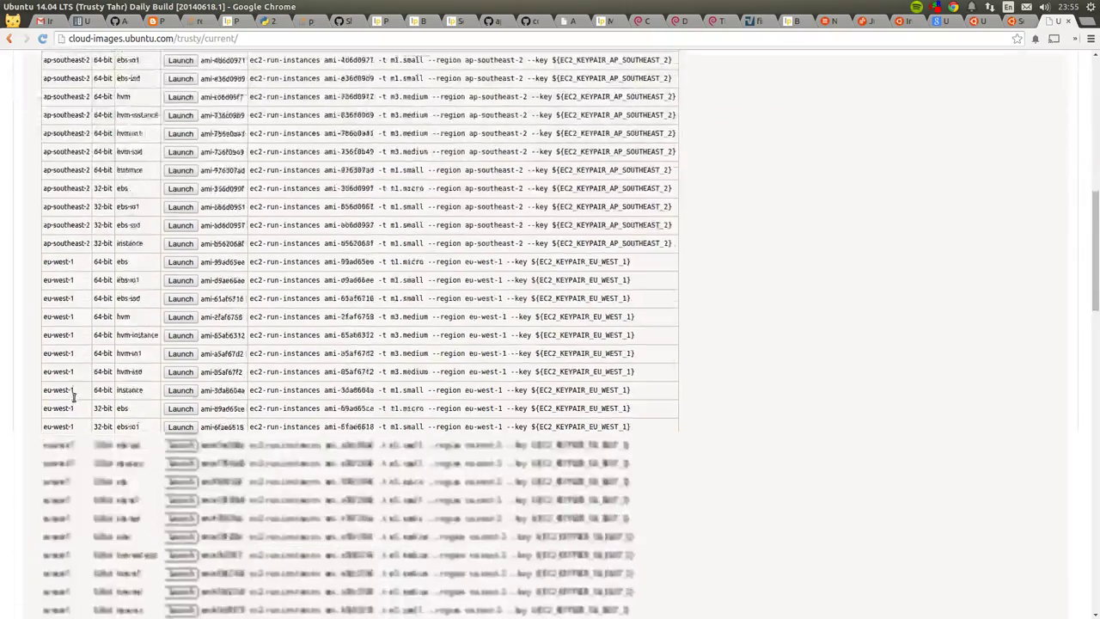
scroll(76, 399, up, 3)
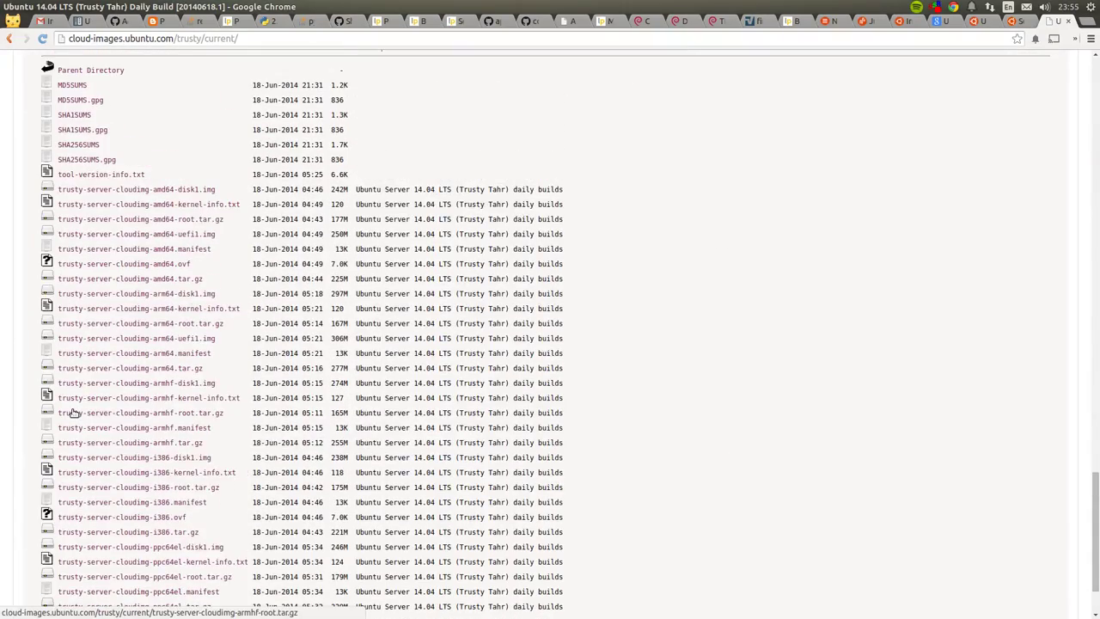
- Return to the Create An Image form and append "64bit" to the image name
click(971, 21)
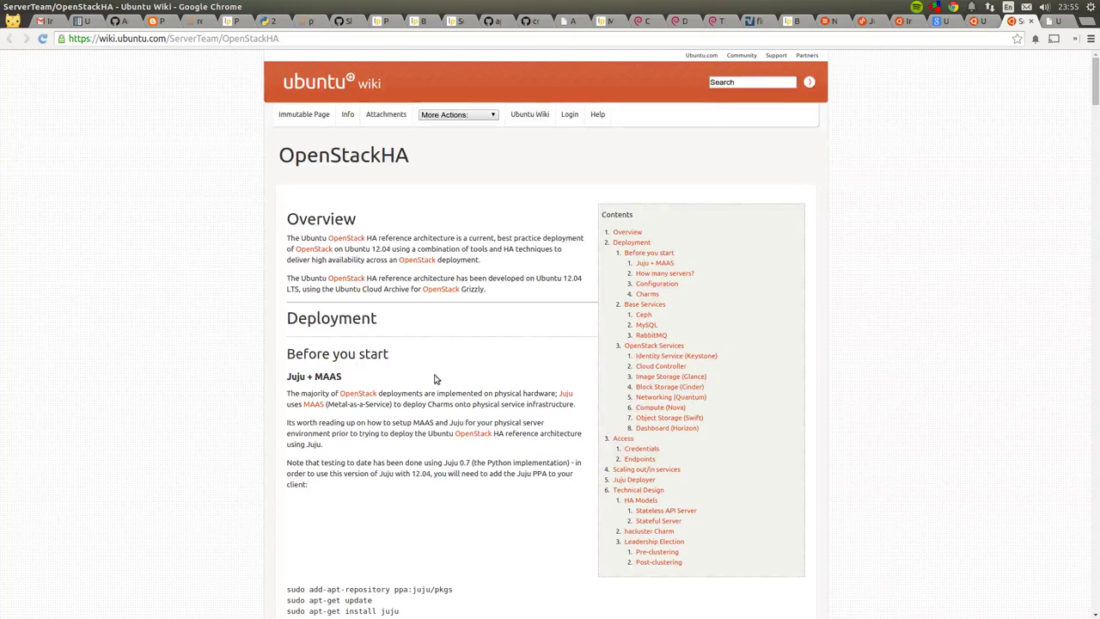
click(943, 22)
click(943, 22)
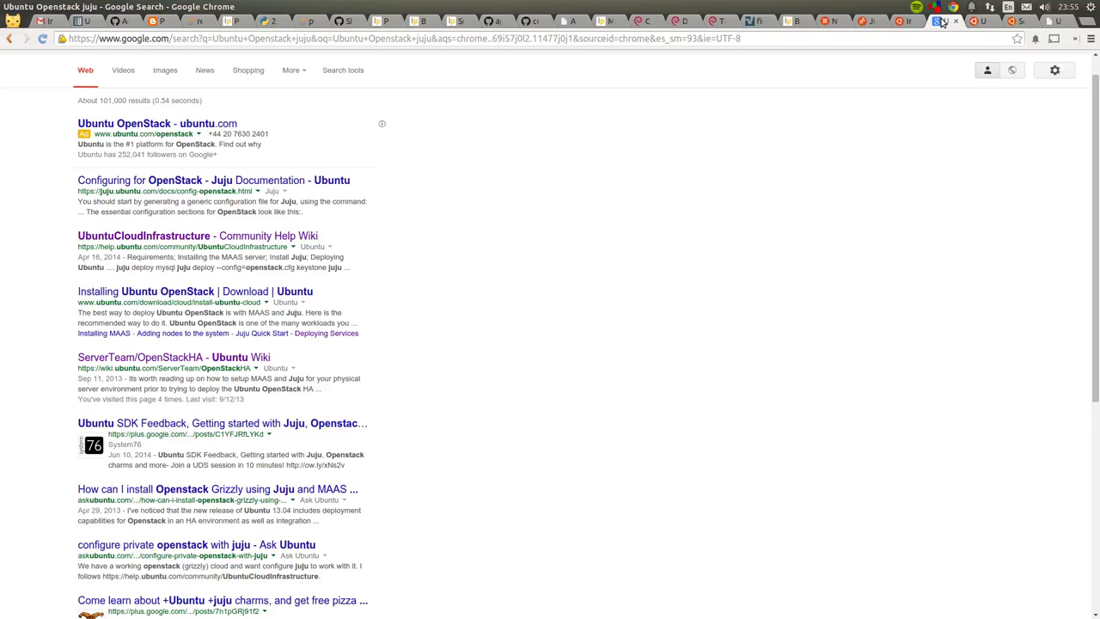
key(ctrl+shift+Tab)
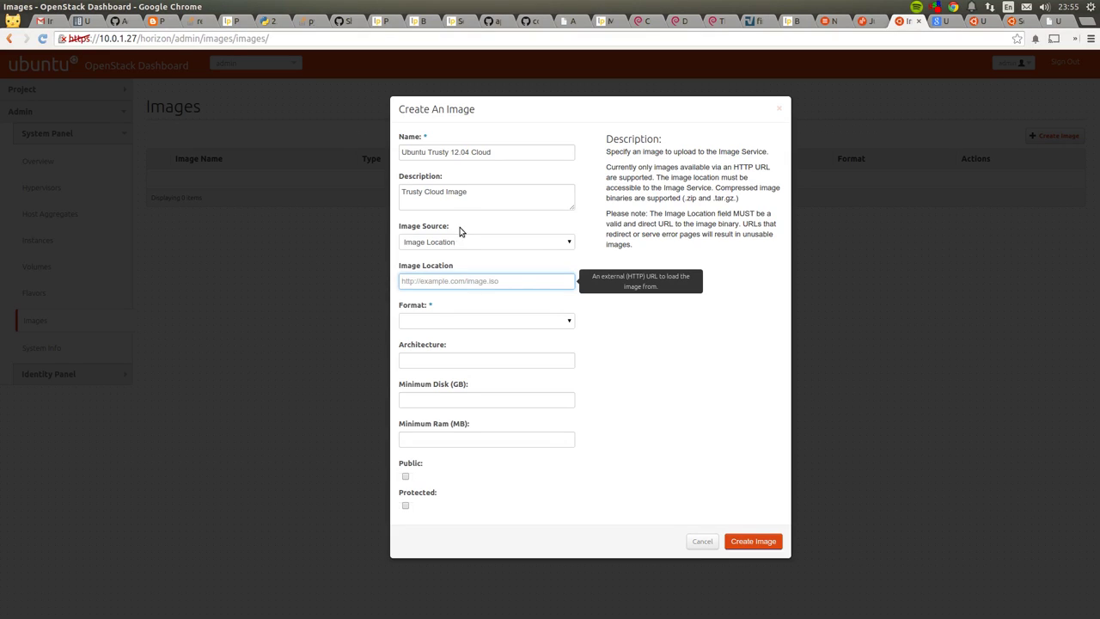
click(510, 154)
text(64bit)
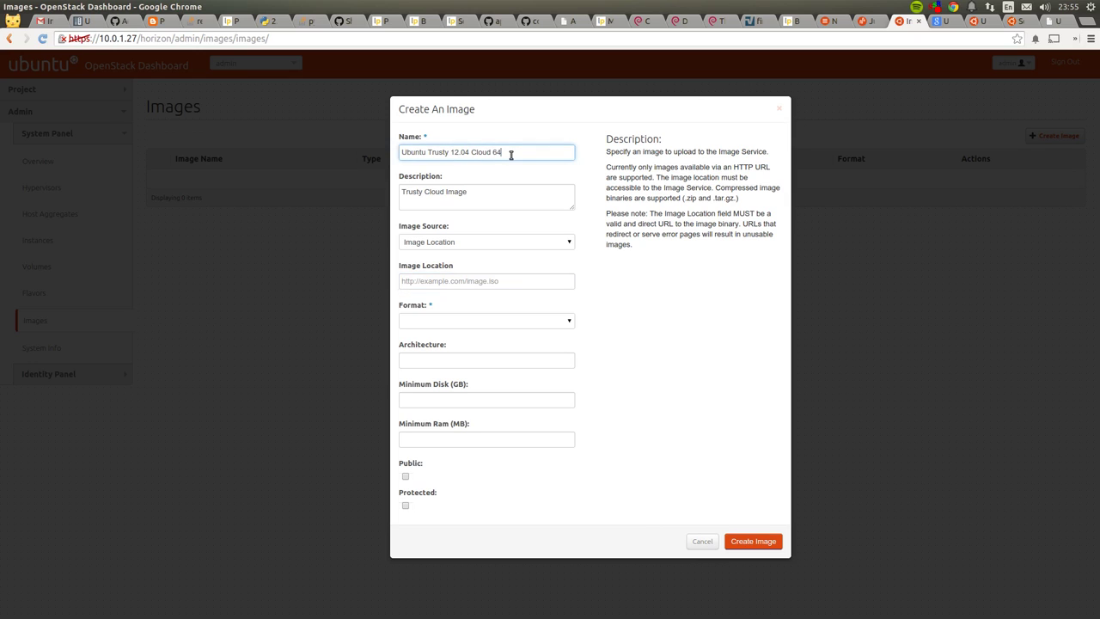
- Go back to the Trusty daily build files and copy the link address of trusty-server-cloudimg-arm64-disk1.img
click(495, 282)
click(1050, 23)
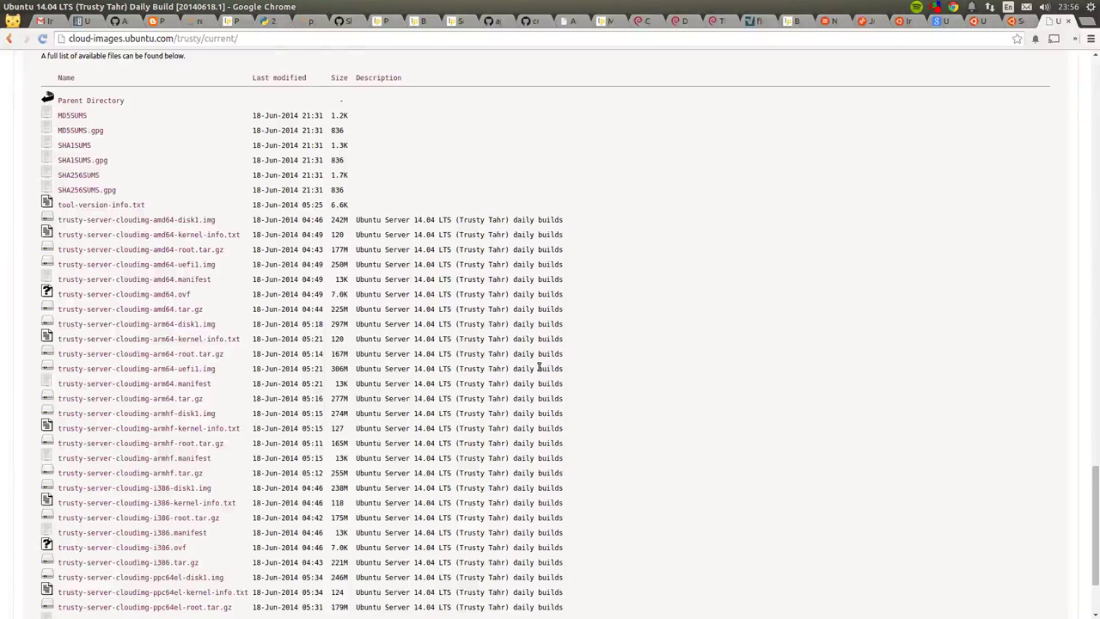
right_click(182, 268)
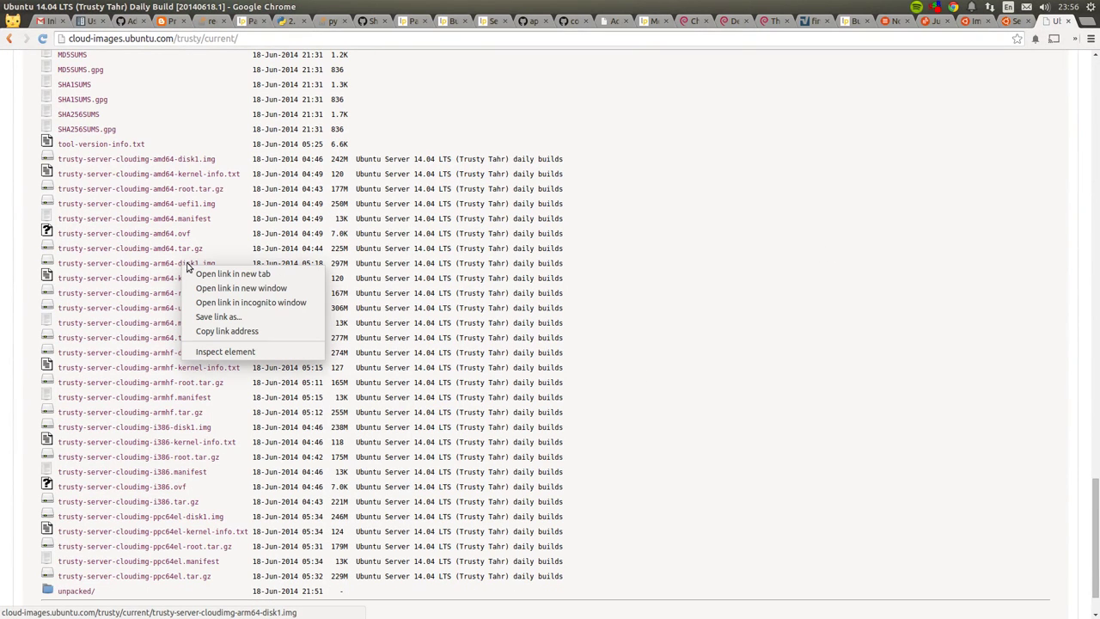
click(324, 249)
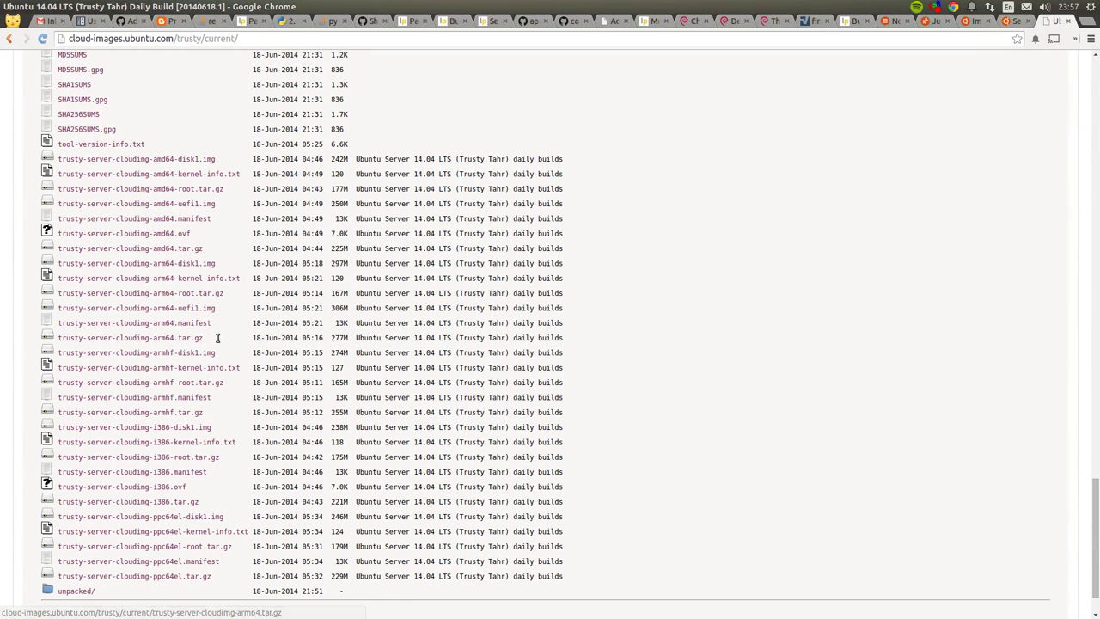
drag(218, 338, 45, 336)
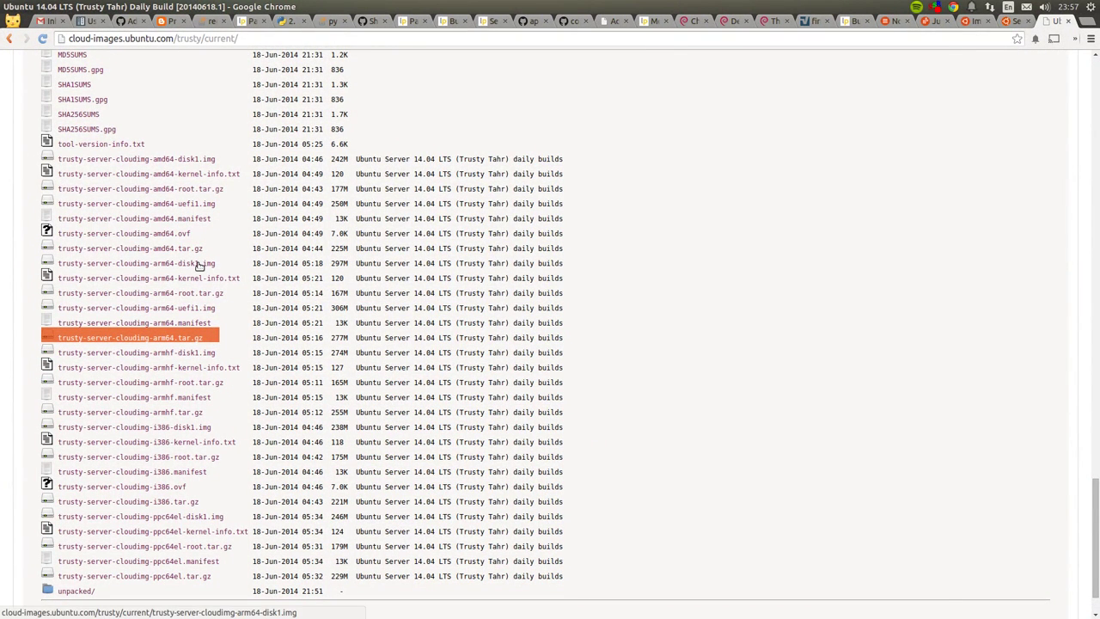
right_click(199, 265)
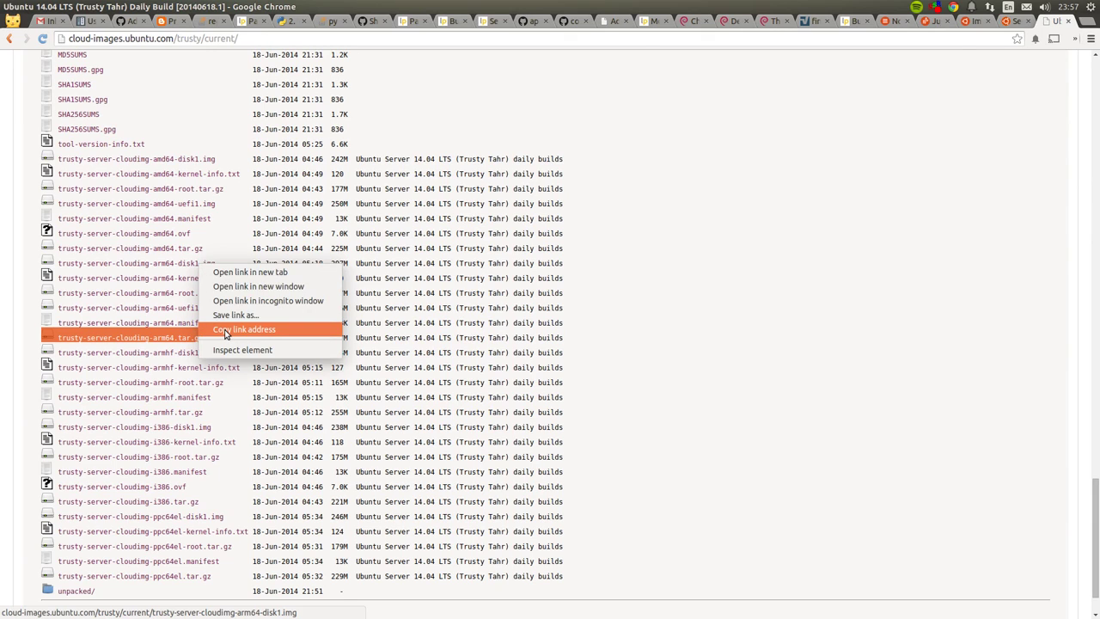
click(225, 331)
- Return to the Create An Image form, set the format to Raw and paste the copied link as the image location
click(1012, 22)
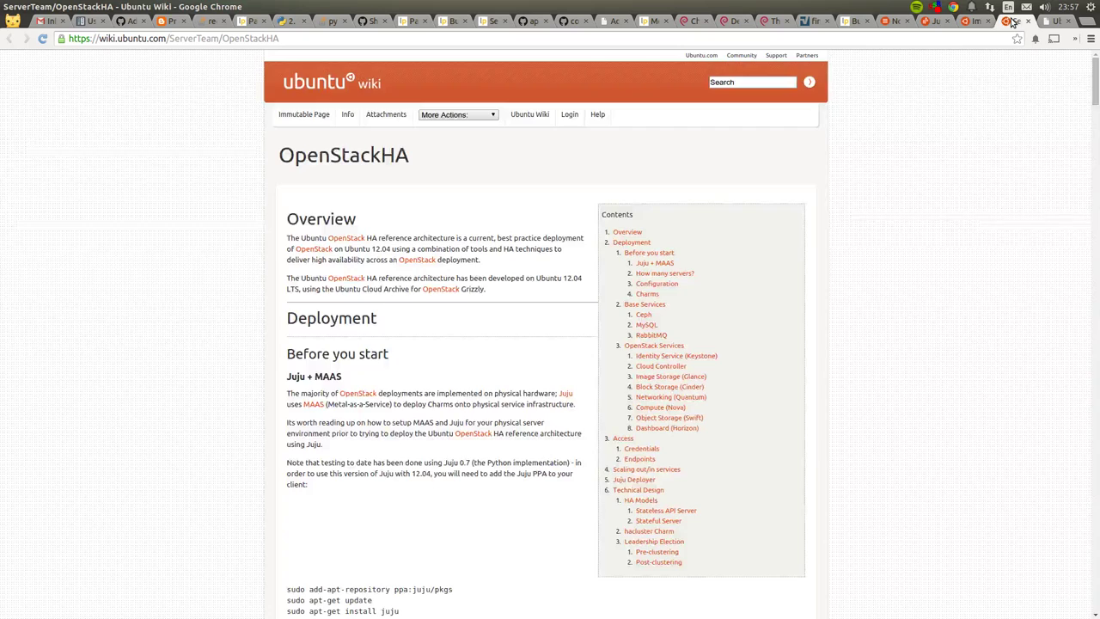
click(980, 22)
click(424, 321)
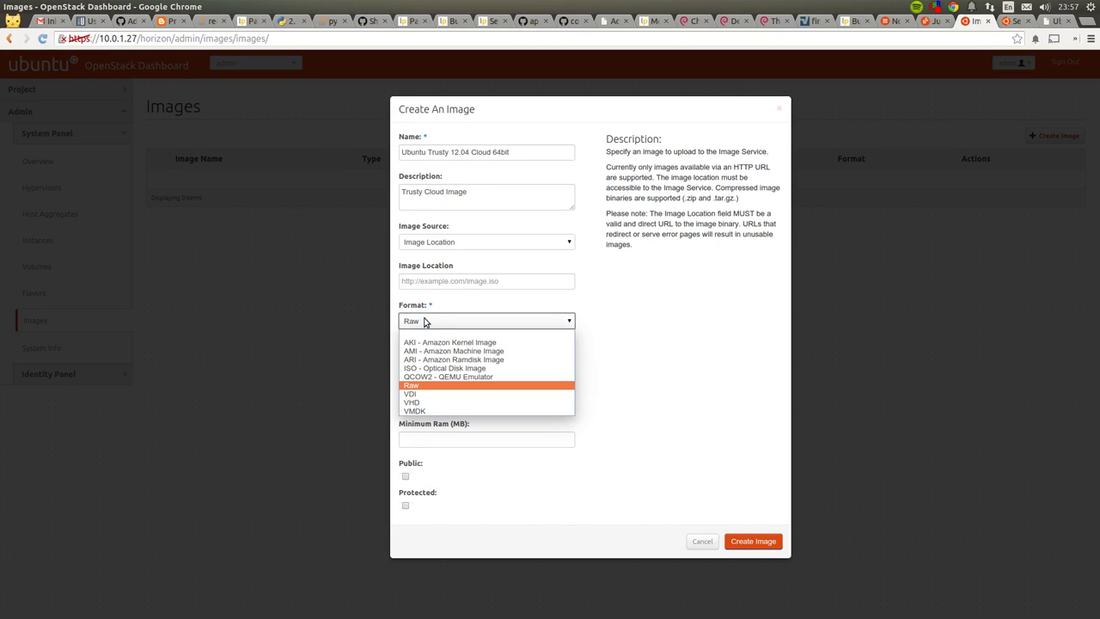
click(424, 321)
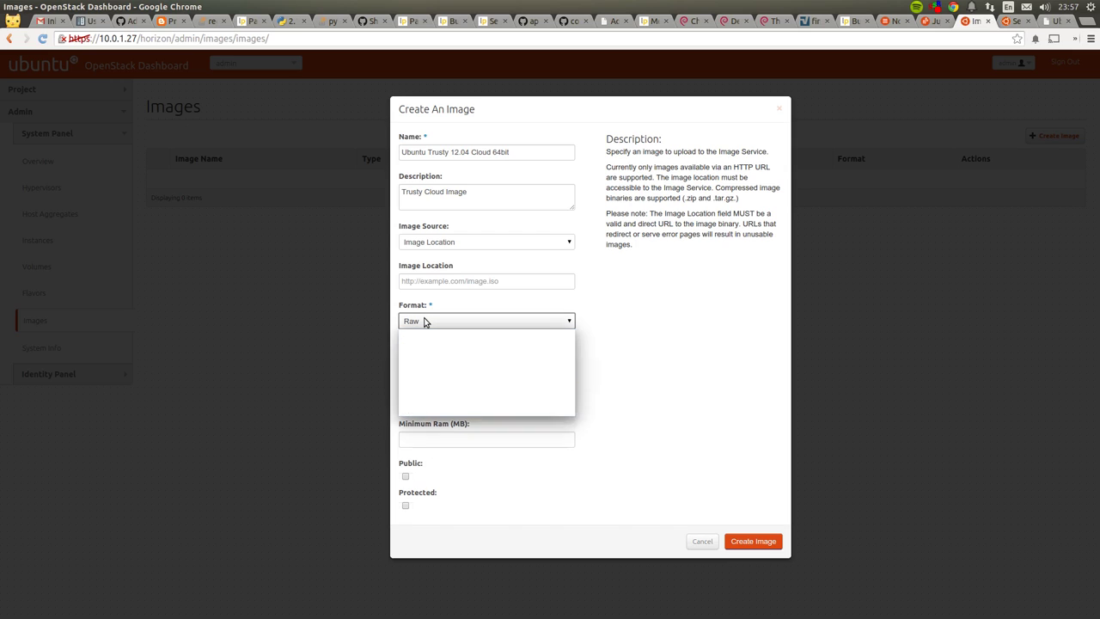
click(429, 282)
key(ctrl+v)
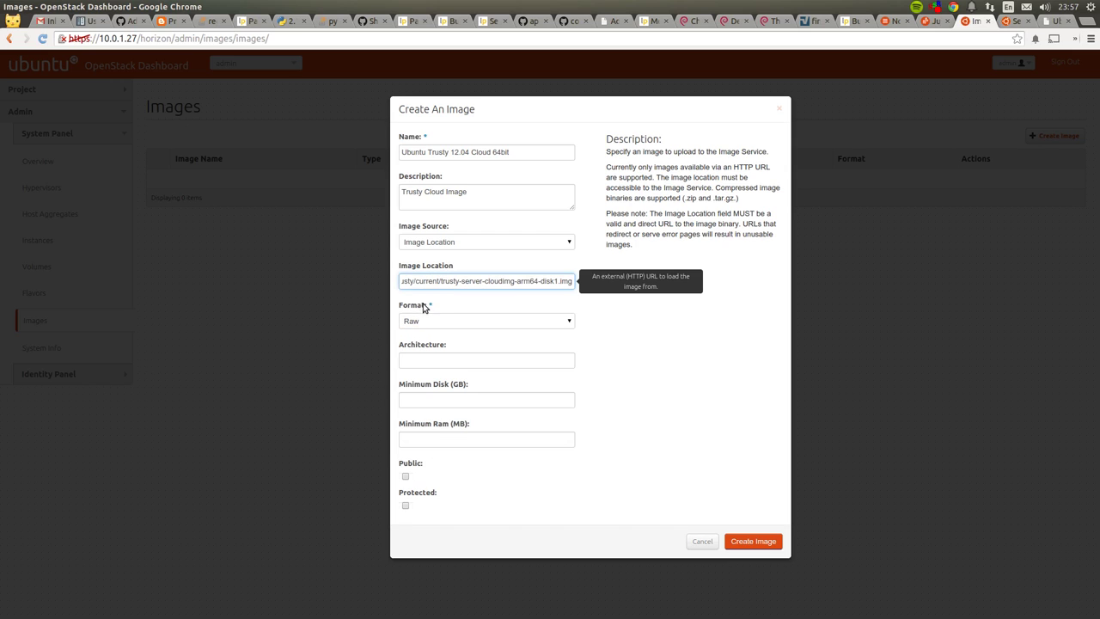
- Remove the "64bit" suffix from the image name
click(434, 360)
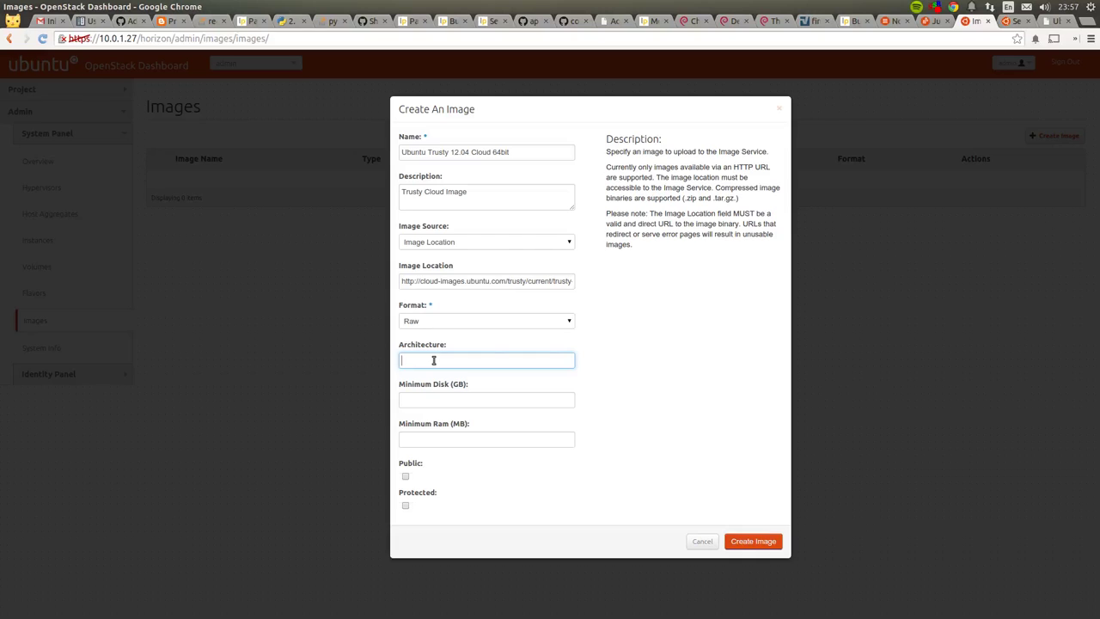
text(6)
click(557, 151)
key(BackSpace)
key(BackSpace)
key(BackSpace)
key(BackSpace)
key(BackSpace)
key(BackSpace)
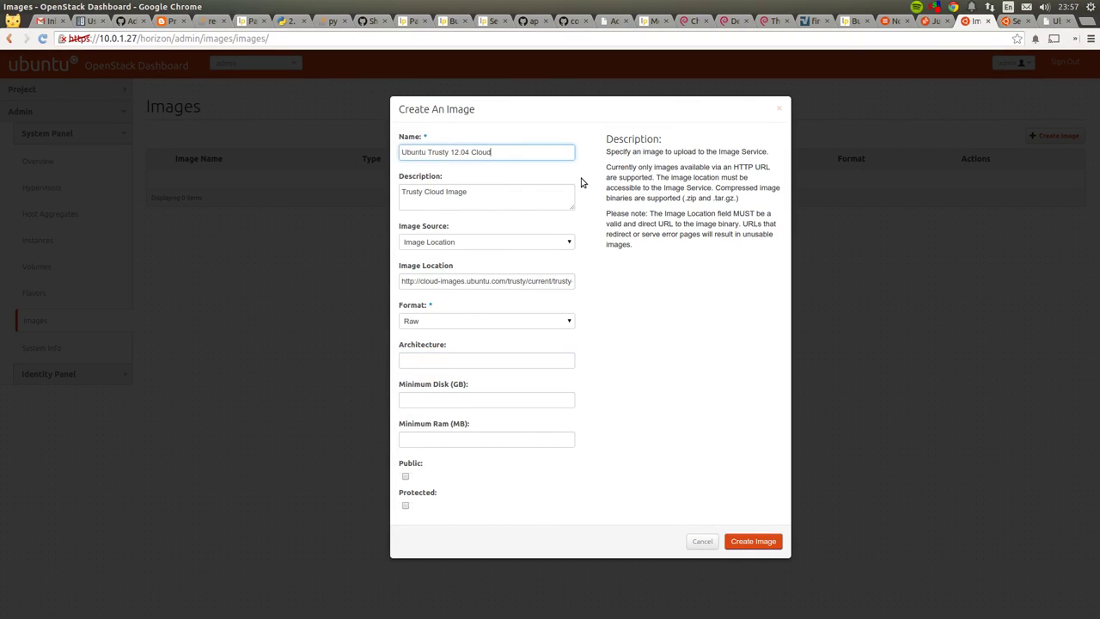
- Check the end of the image location URL and set the image's architecture to amd64
key(Tab)
key(Tab)
key(Tab)
key(Tab)
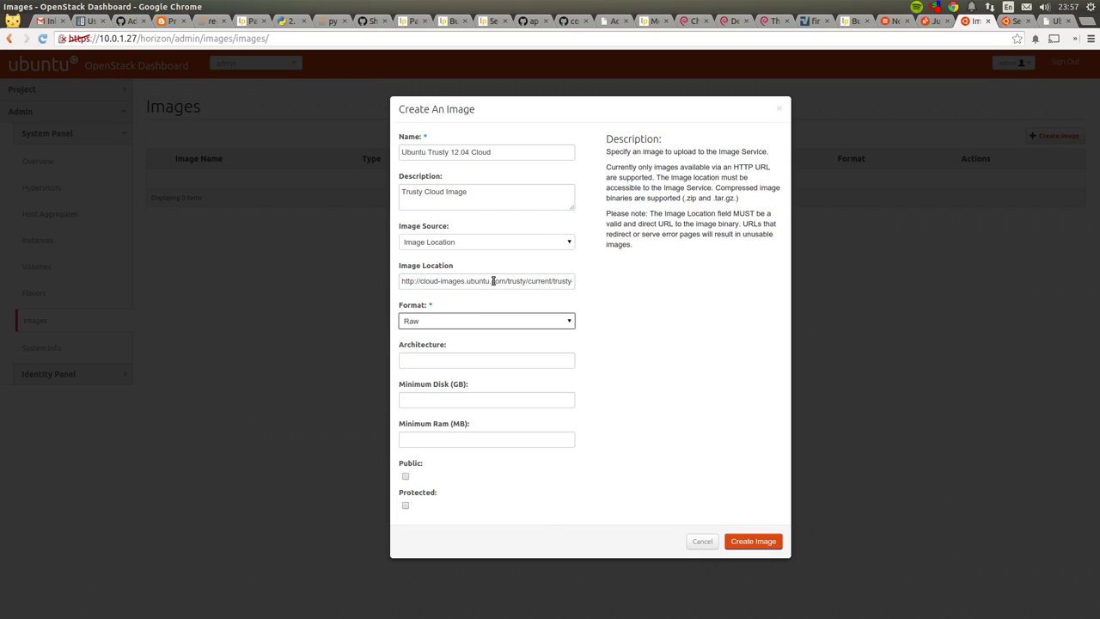
click(481, 282)
key(End)
click(470, 353)
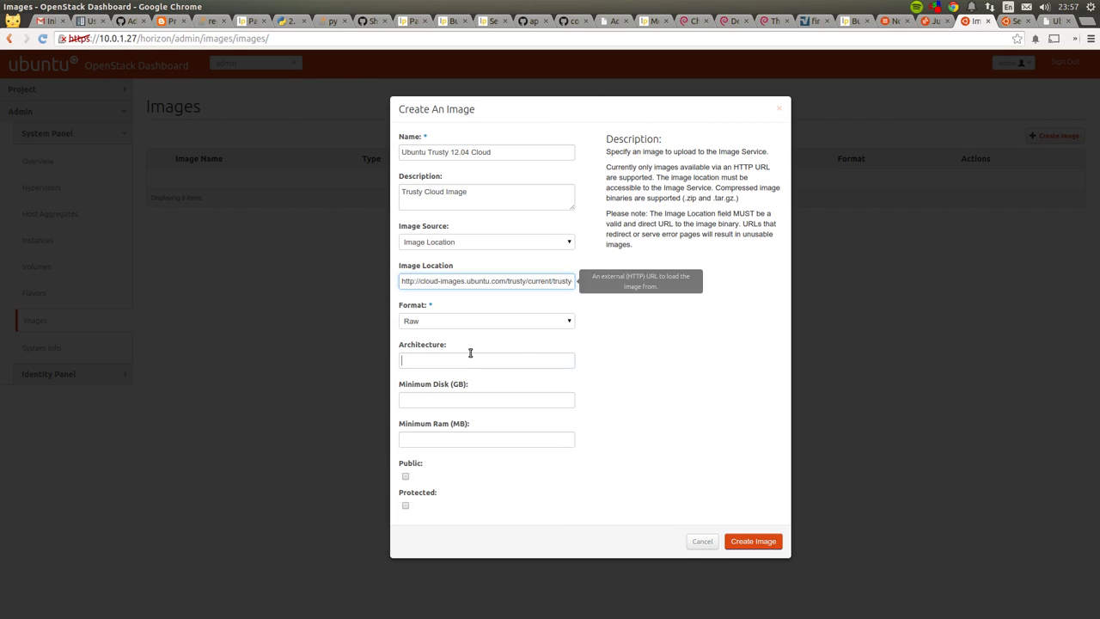
text(amd64)
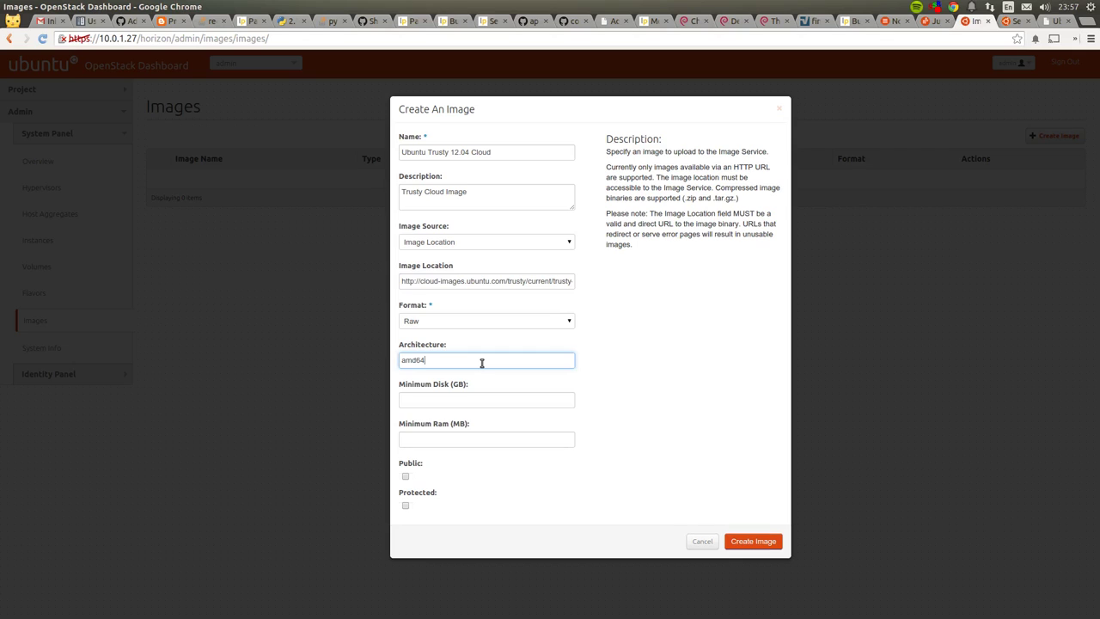
- Set the minimum disk to 8 GB and minimum RAM to 0 MB, mark the image public, and create it
key(Tab)
text(8)
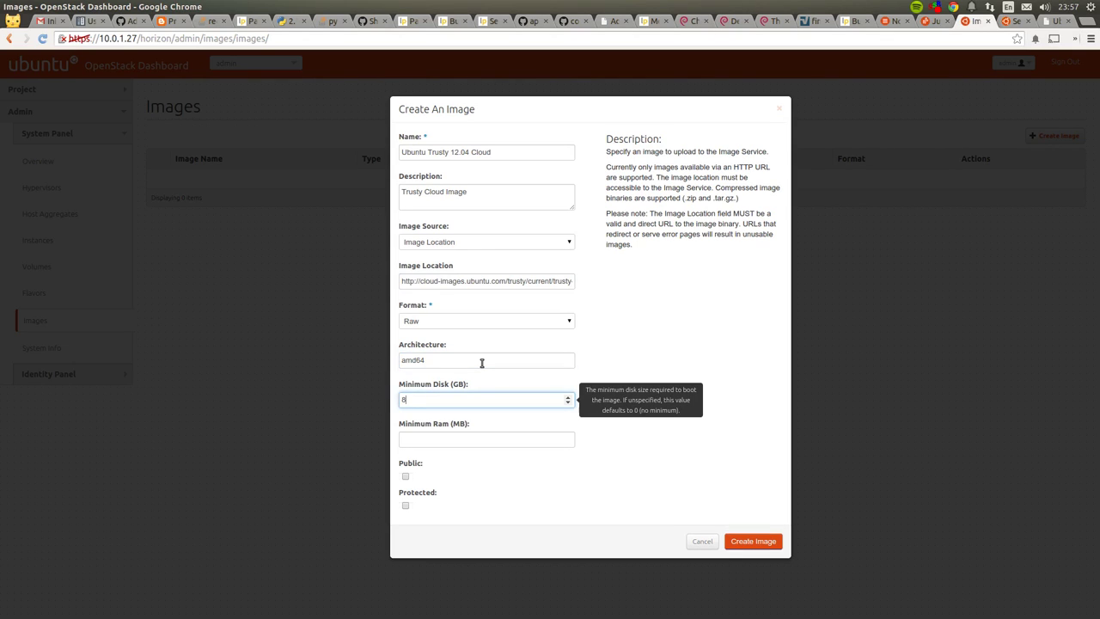
key(Tab)
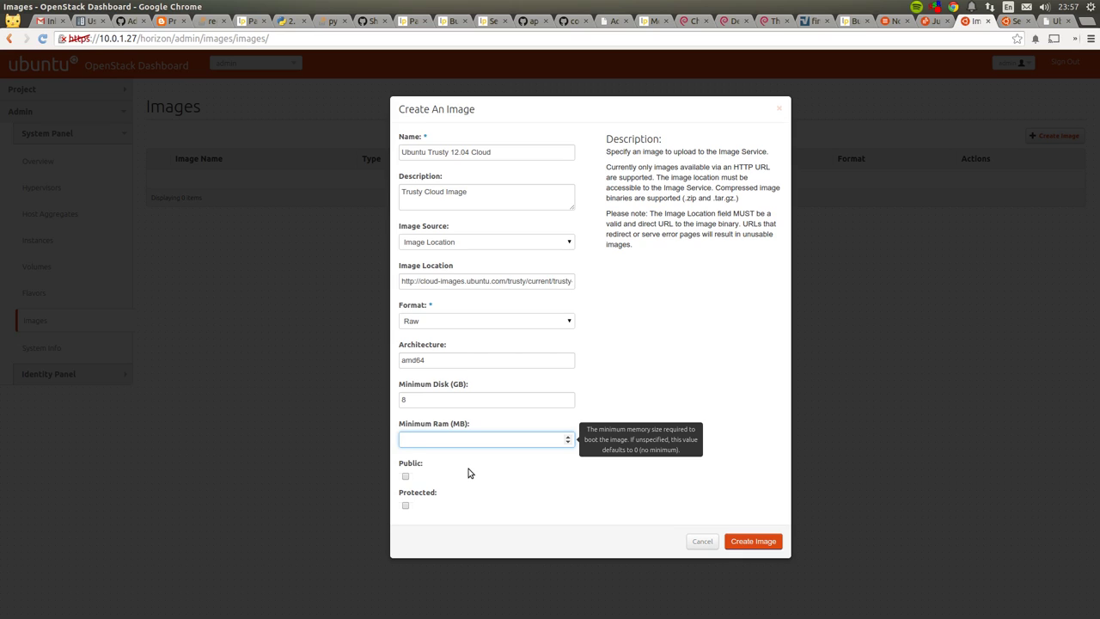
text(0)
click(405, 475)
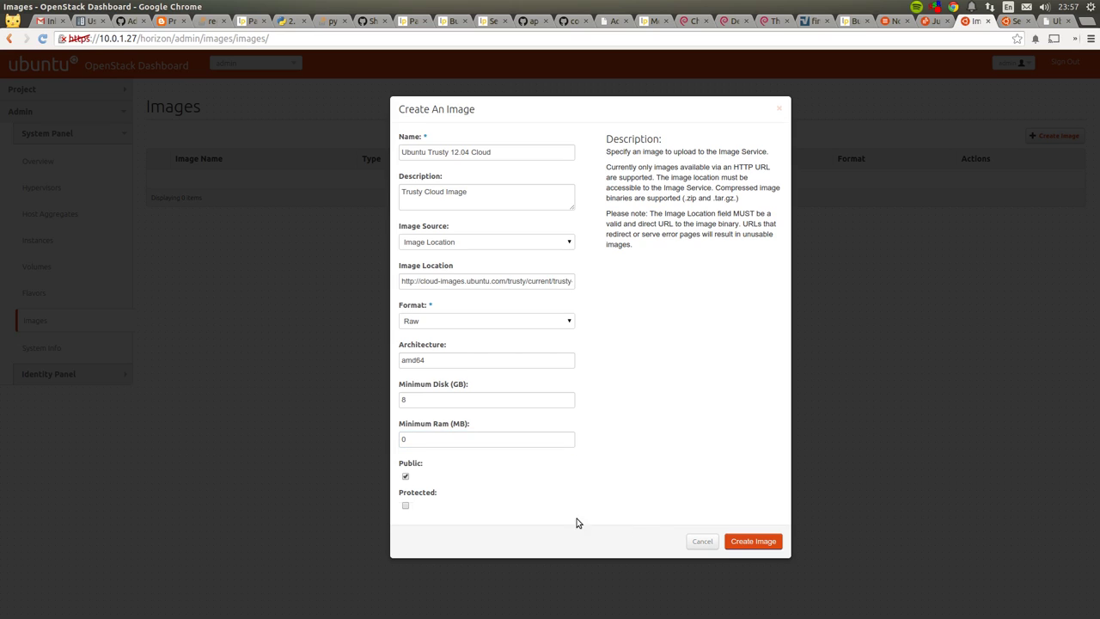
click(757, 540)
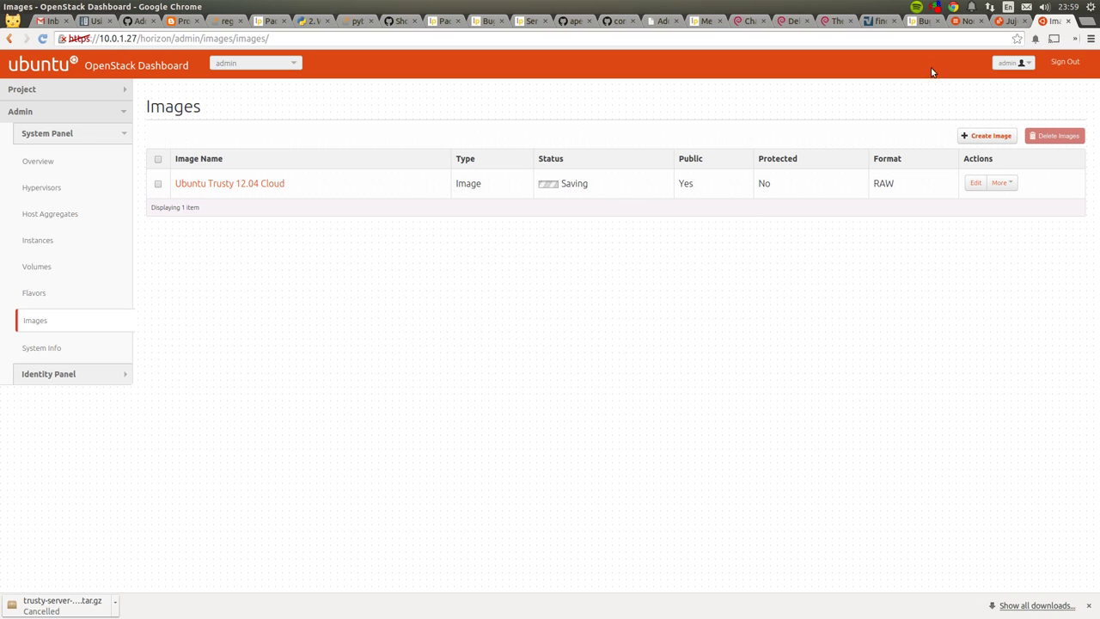
- Check the hypervisor list in Horizon and scale the nova-compute service to 2 units in the Juju GUI
click(49, 194)
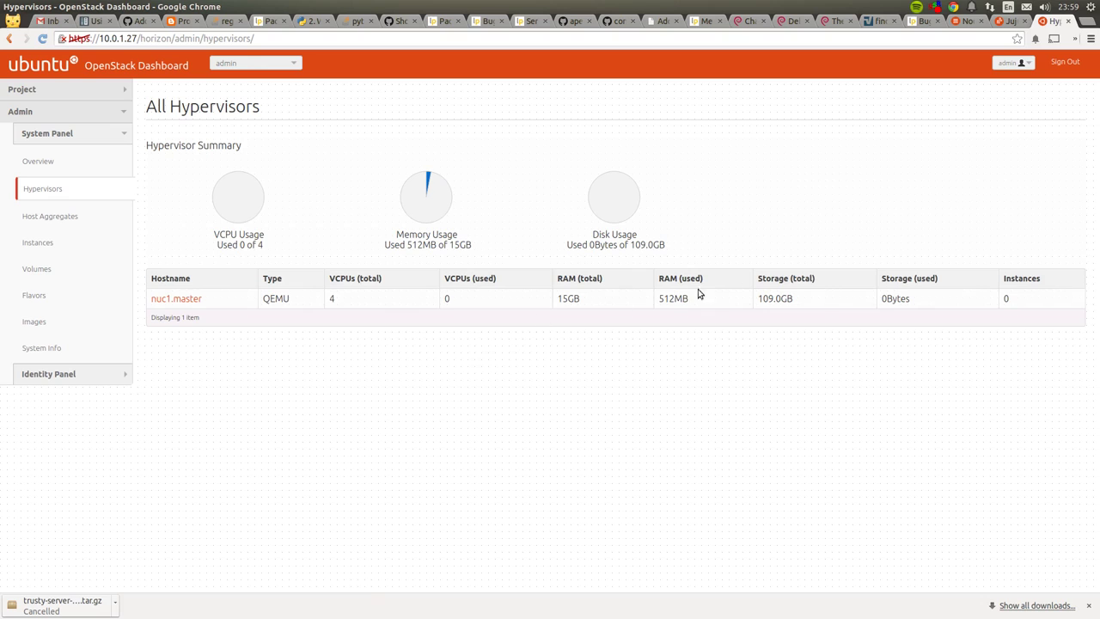
click(1001, 22)
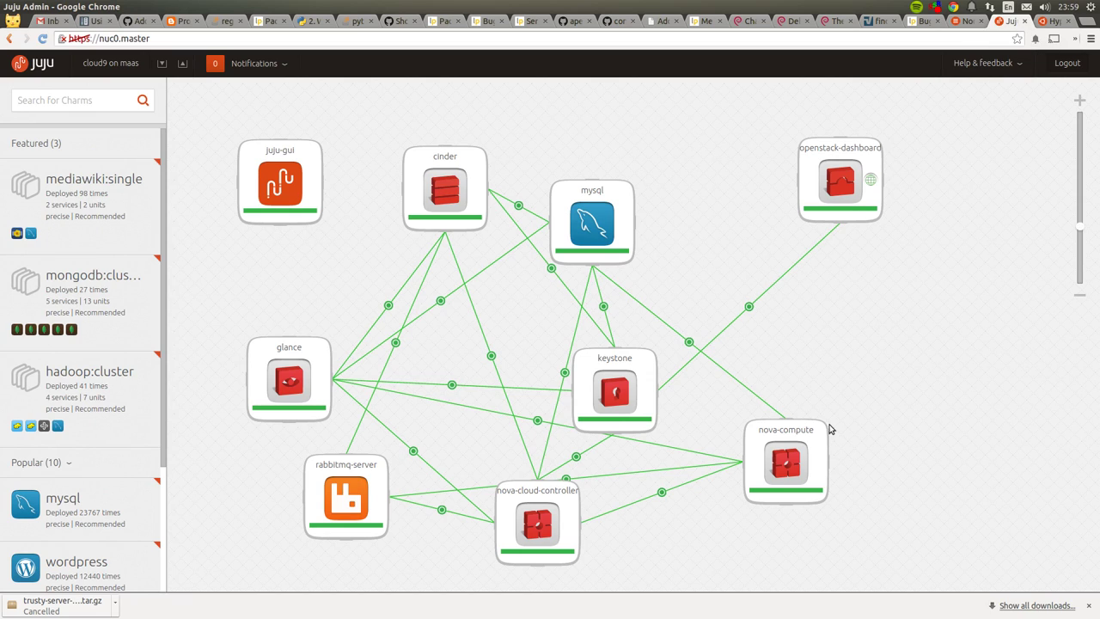
click(797, 463)
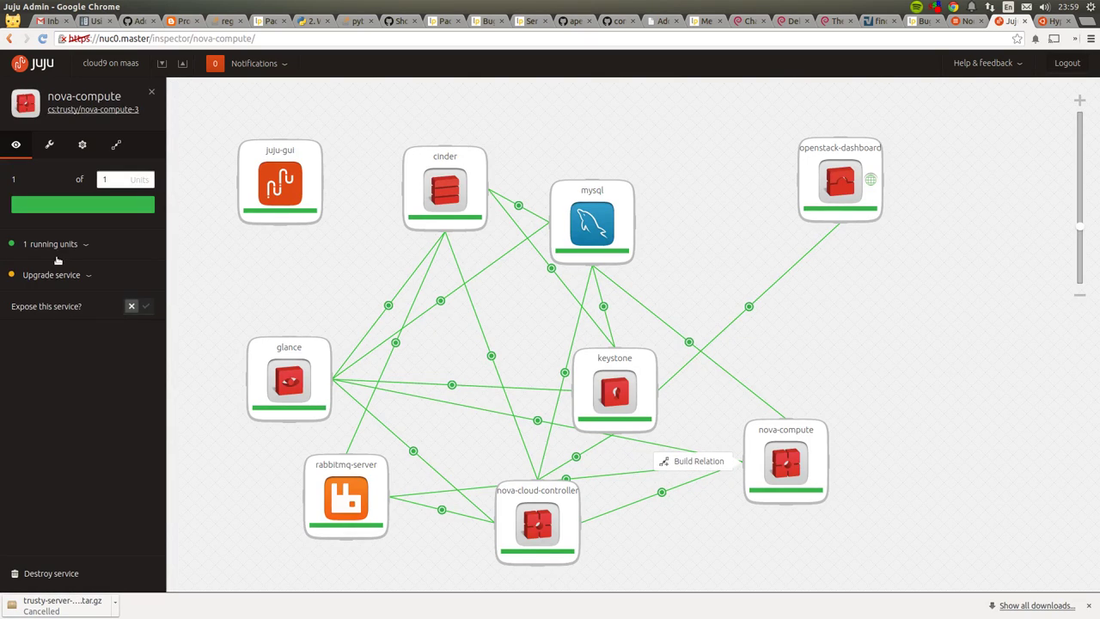
click(117, 178)
text(2)
key(Return)
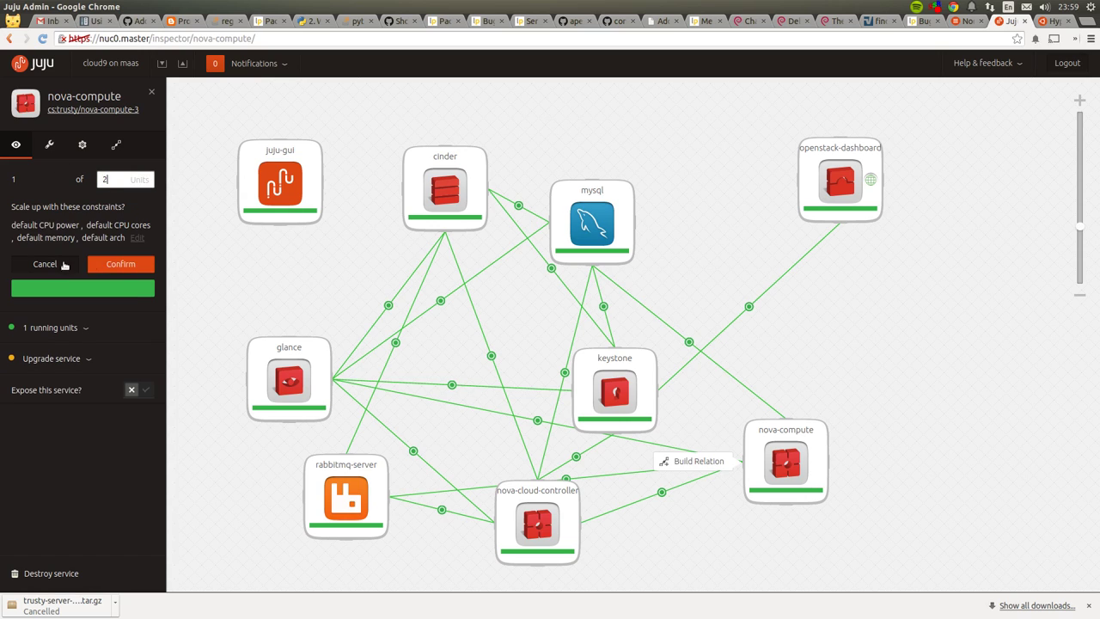
click(111, 265)
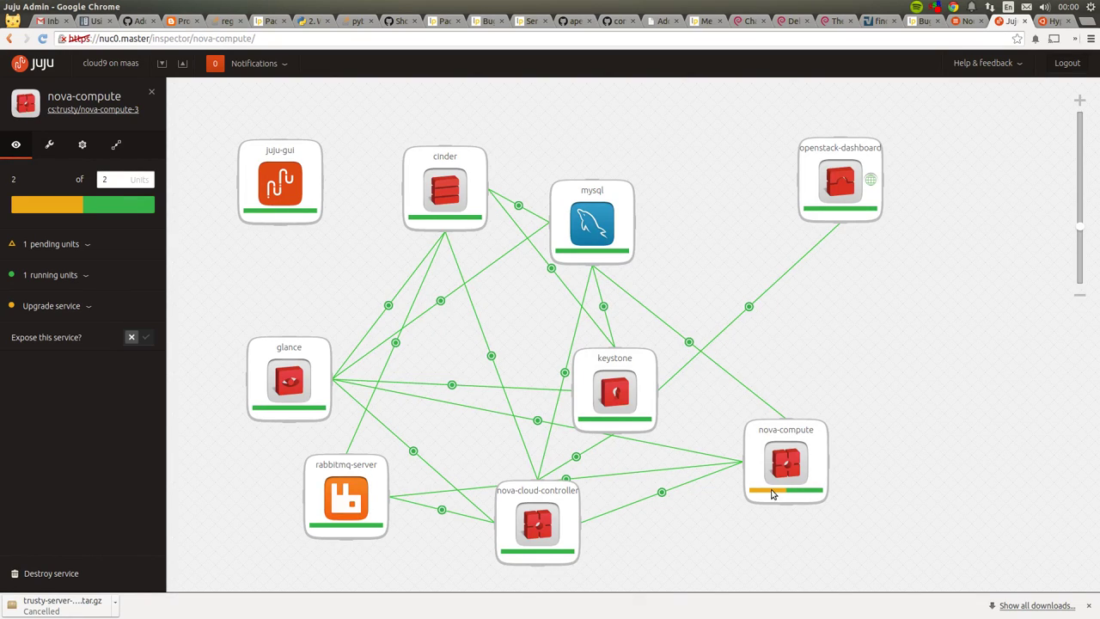
- Check the node allocation in MAAS and list the pending nova-compute units in the Juju GUI
click(966, 20)
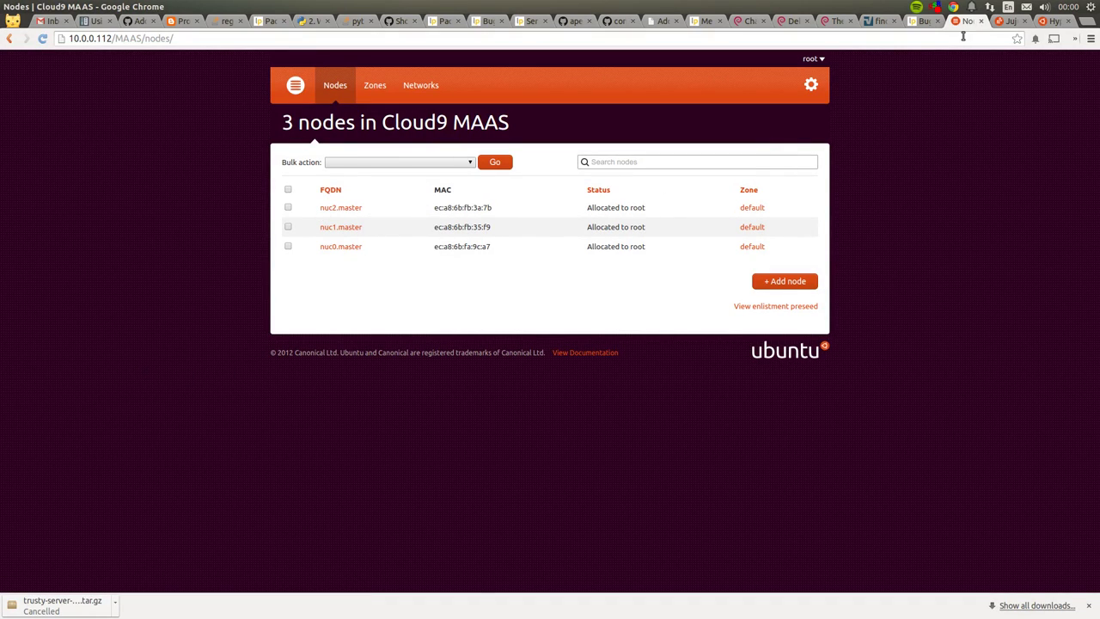
key(ctrl+Tab)
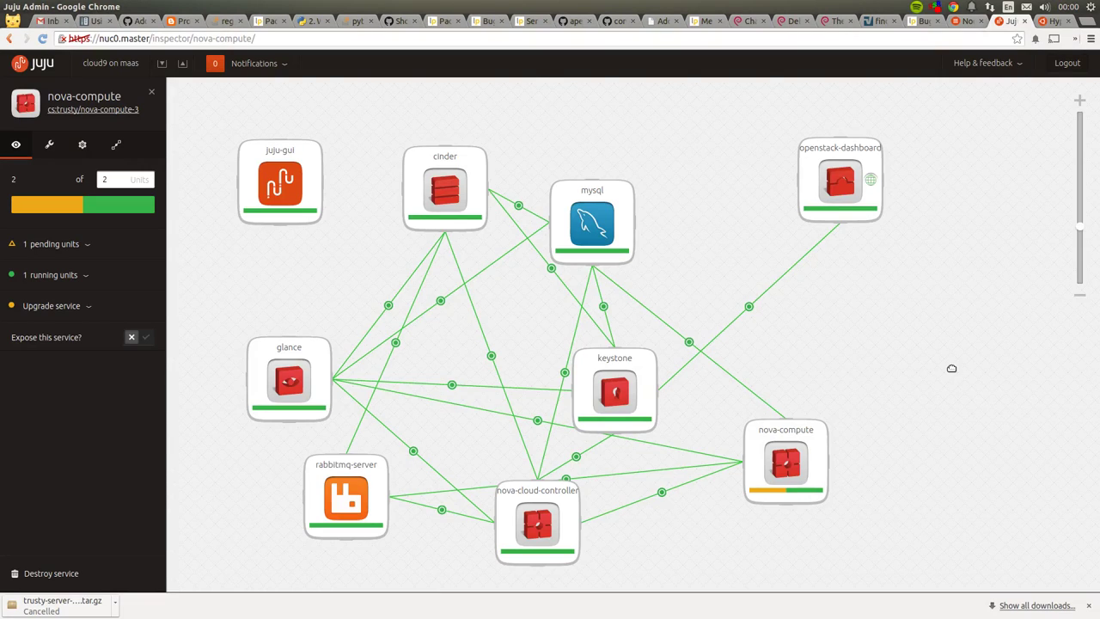
click(77, 246)
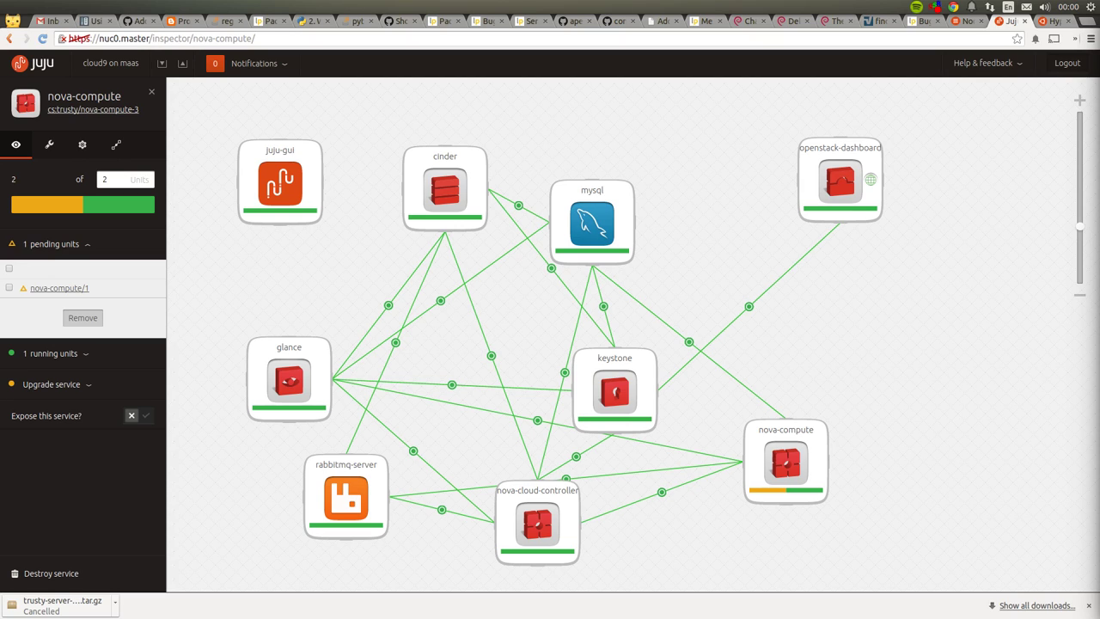
- Return to the OpenStack dashboard and check the saving status of the Ubuntu Trusty image
click(969, 21)
key(ctrl+Tab)
key(ctrl+Tab)
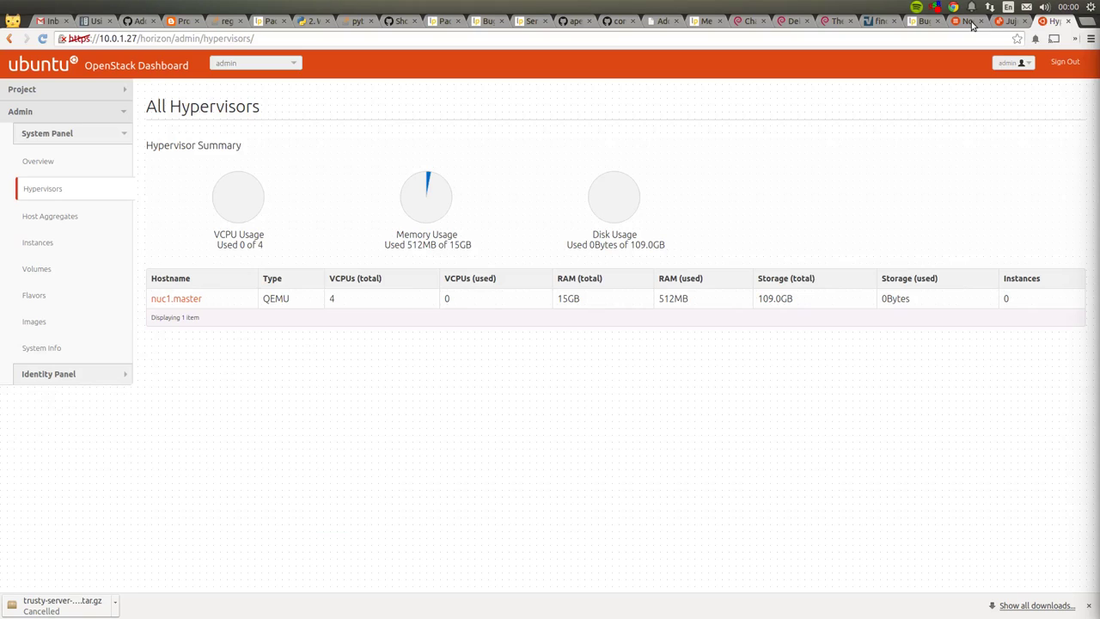
click(29, 330)
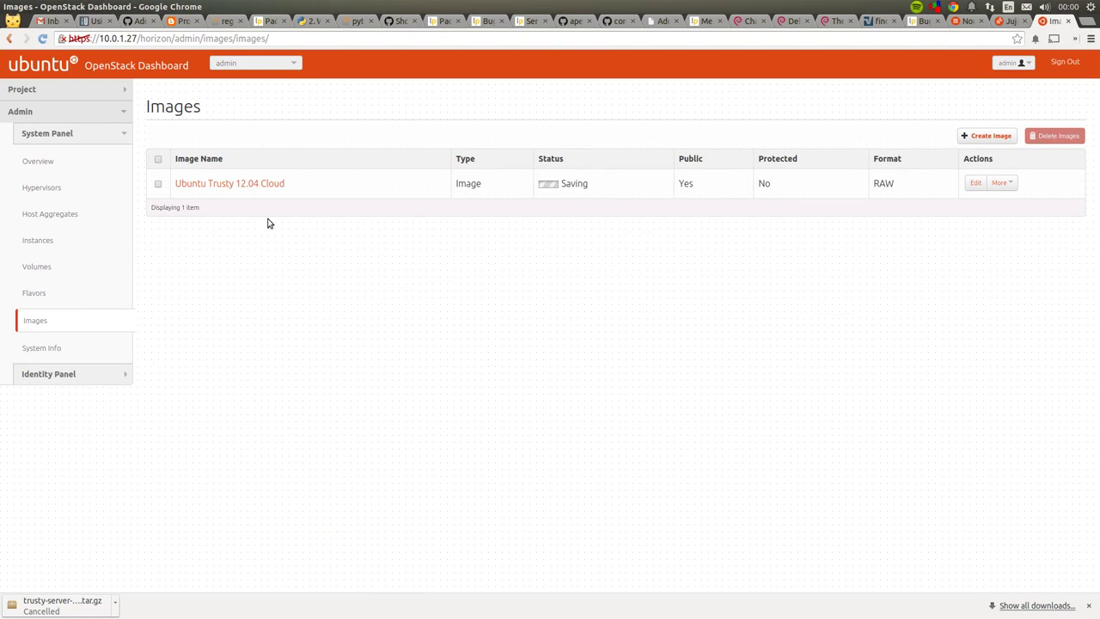
drag(562, 184, 597, 184)
click(608, 270)
- Move the juju-gui service on the Juju canvas up and to the left, farther from cinder
click(1011, 21)
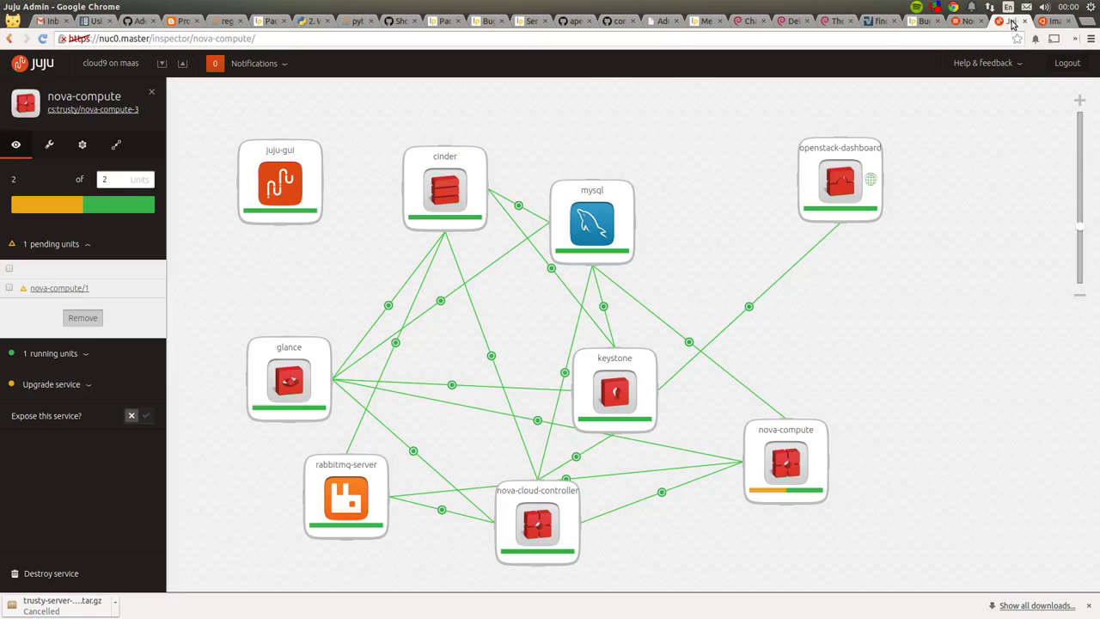
drag(295, 233, 264, 189)
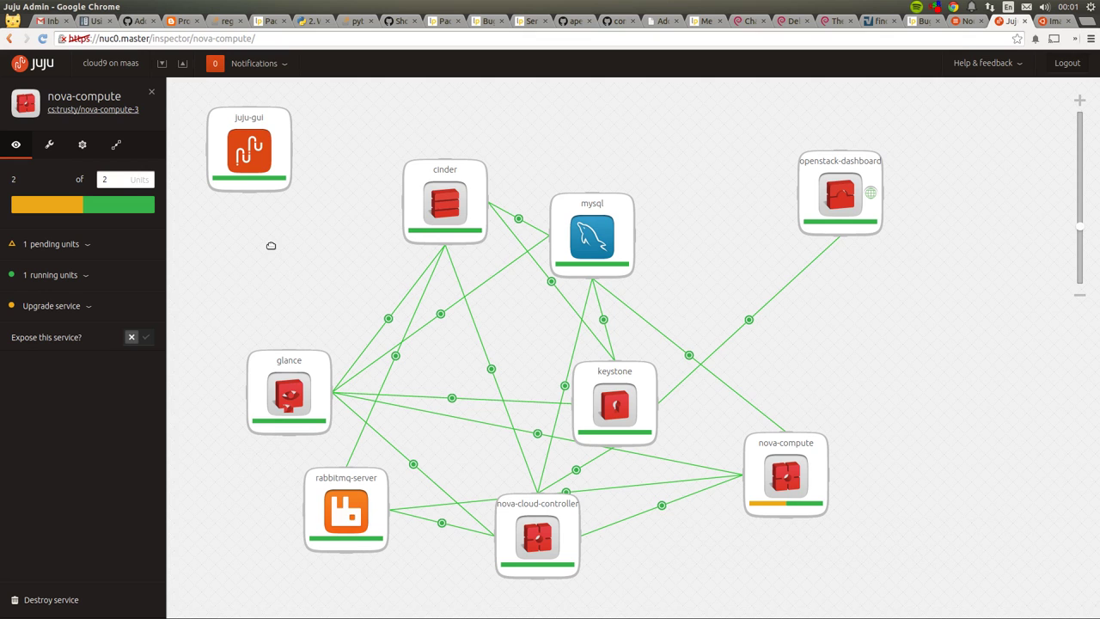
drag(271, 246, 277, 243)
- Switch to the terminal and run "juju status nova-compute | less"
key(alt+Tab)
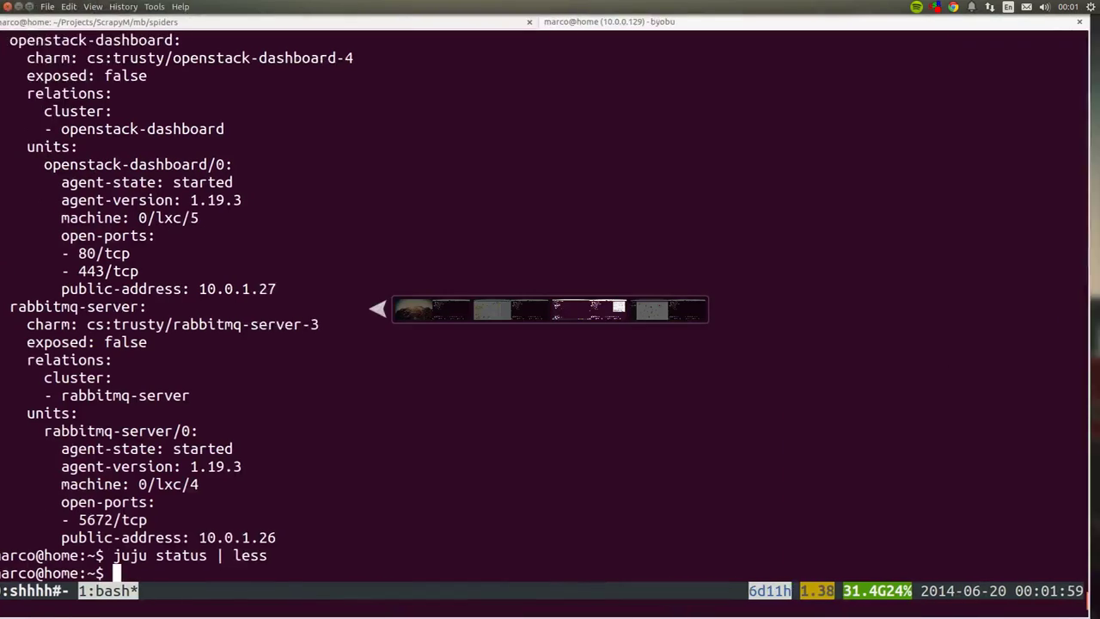
key(Up)
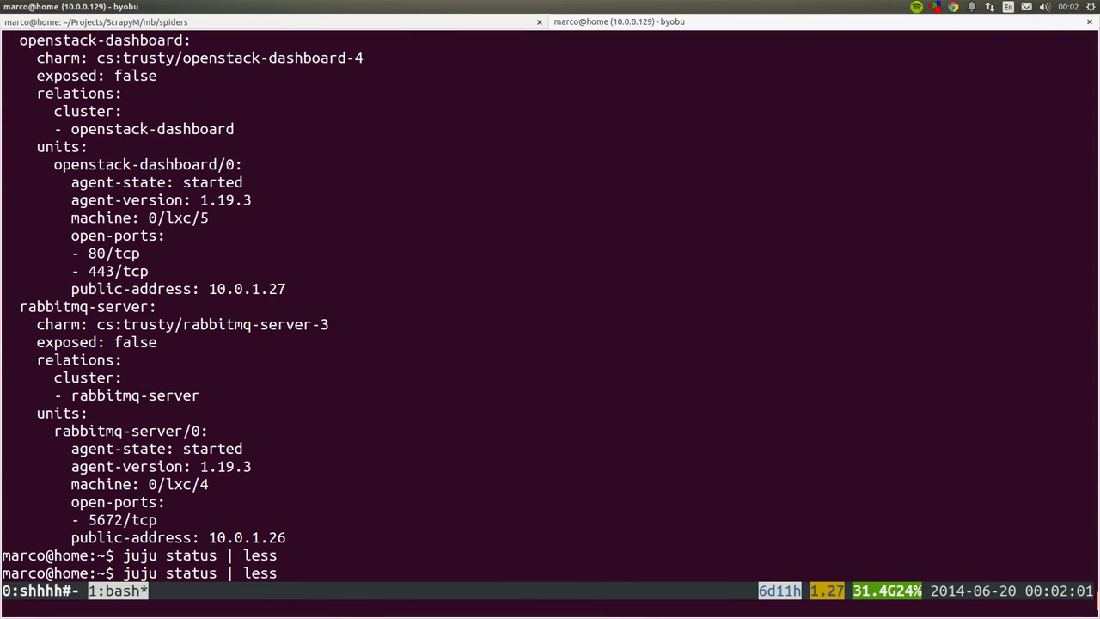
key(Left)
key(Left)
key(Left)
key(Left)
key(Left)
key(Left)
text(nova-c)
text(ompute)
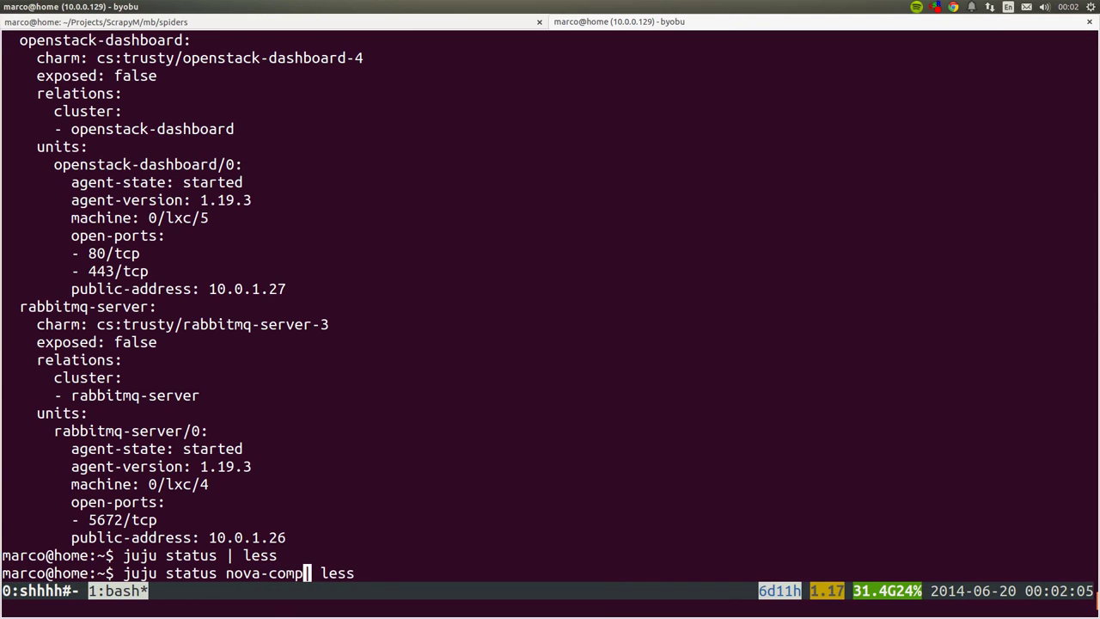
key(Return)
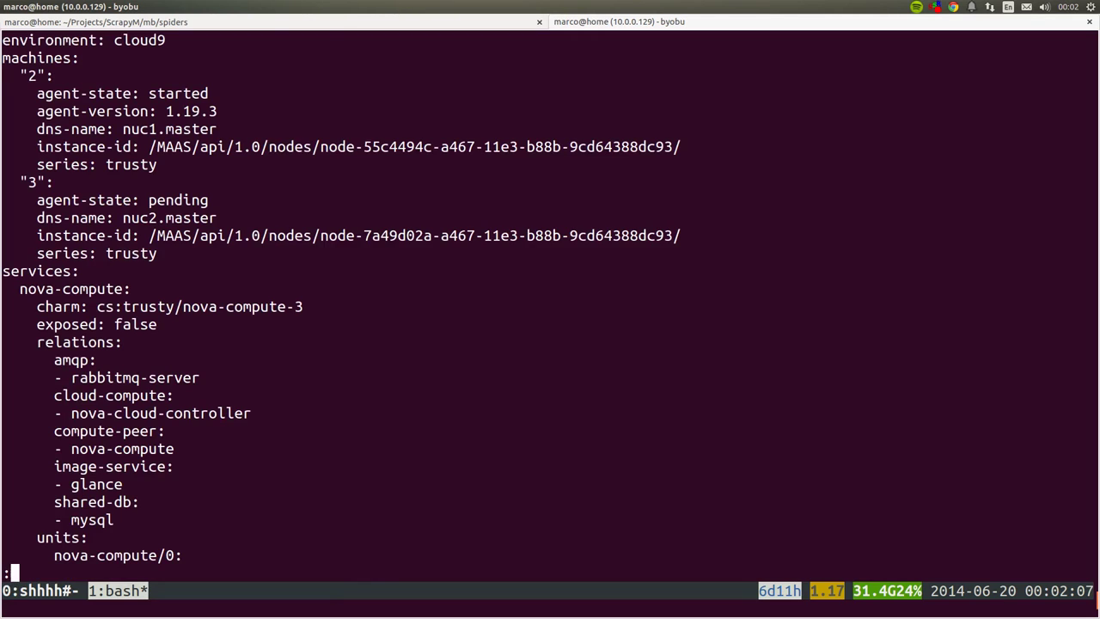
- Read through the nova-compute status output and examine the agent state of machine 3
key(Down)
key(Down)
key(Down)
key(Down)
key(Down)
key(Down)
key(Down)
key(Down)
key(Up)
key(Up)
key(Up)
key(Up)
key(Up)
key(Up)
key(Up)
key(Up)
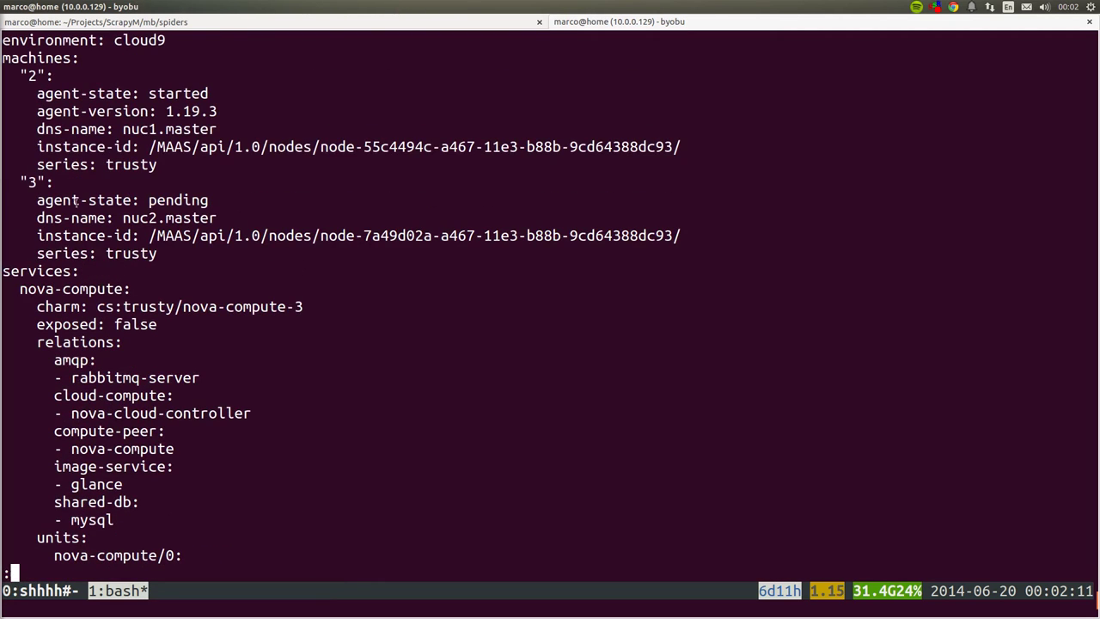
drag(37, 200, 208, 199)
click(208, 200)
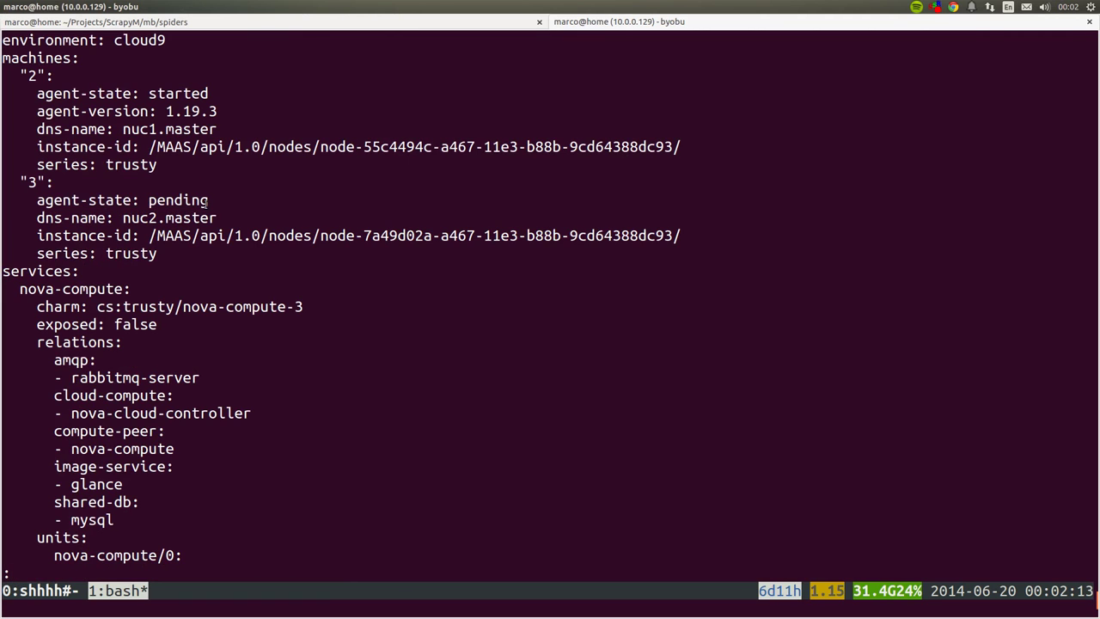
- Leave the status output and monitor the service continuously with "watch juju status nova-compute"
key(q)
key(Up)
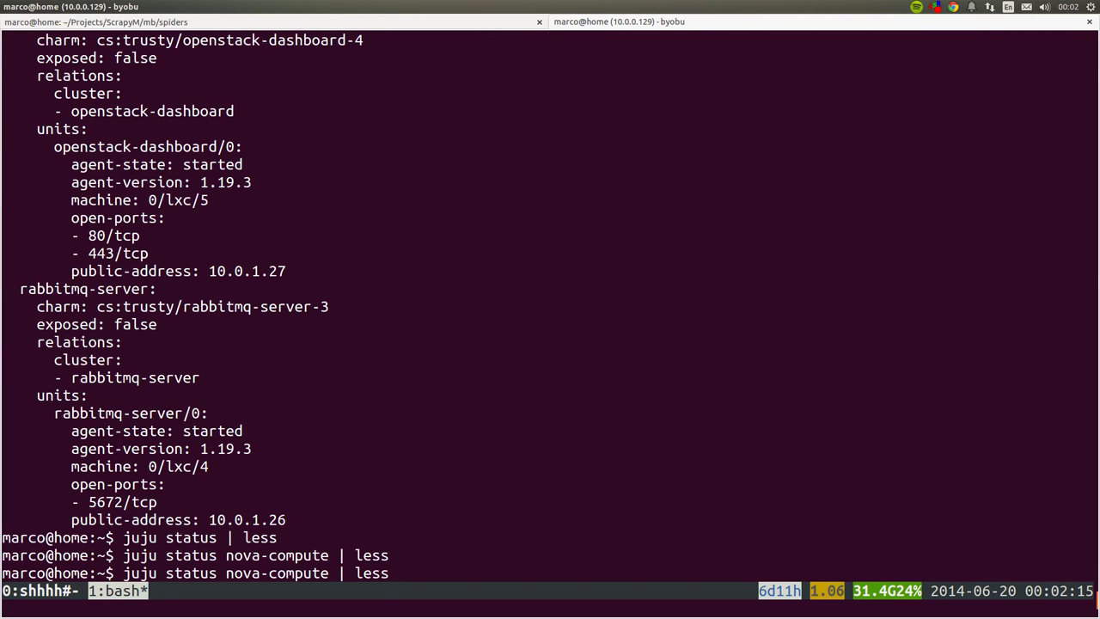
key(Home)
text(watch)
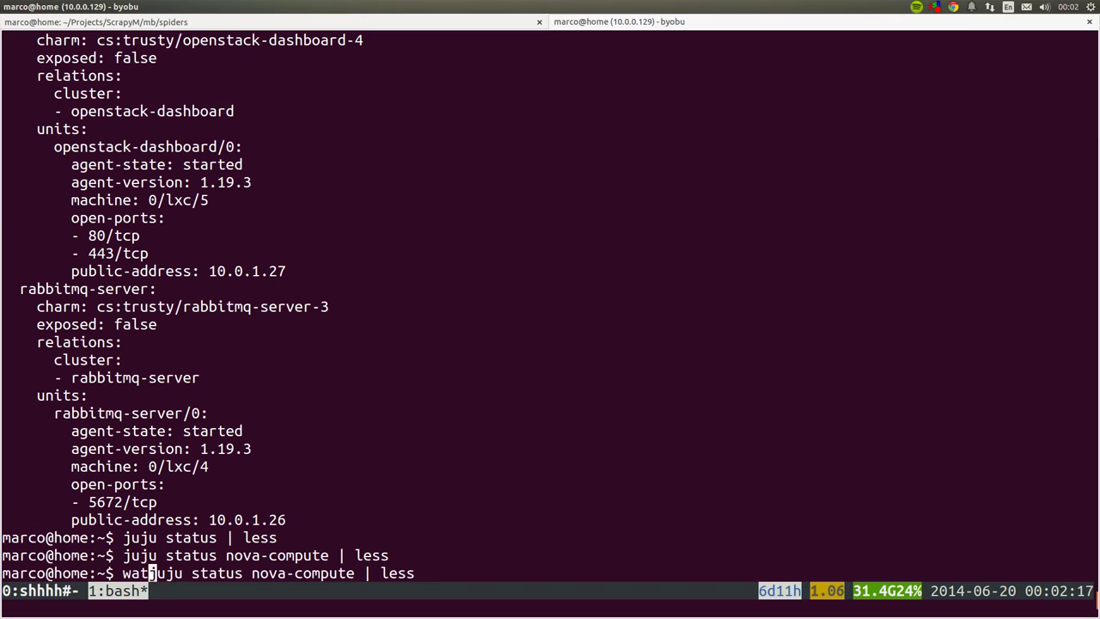
key(End)
key(BackSpace)
key(BackSpace)
key(BackSpace)
key(BackSpace)
key(BackSpace)
key(BackSpace)
key(BackSpace)
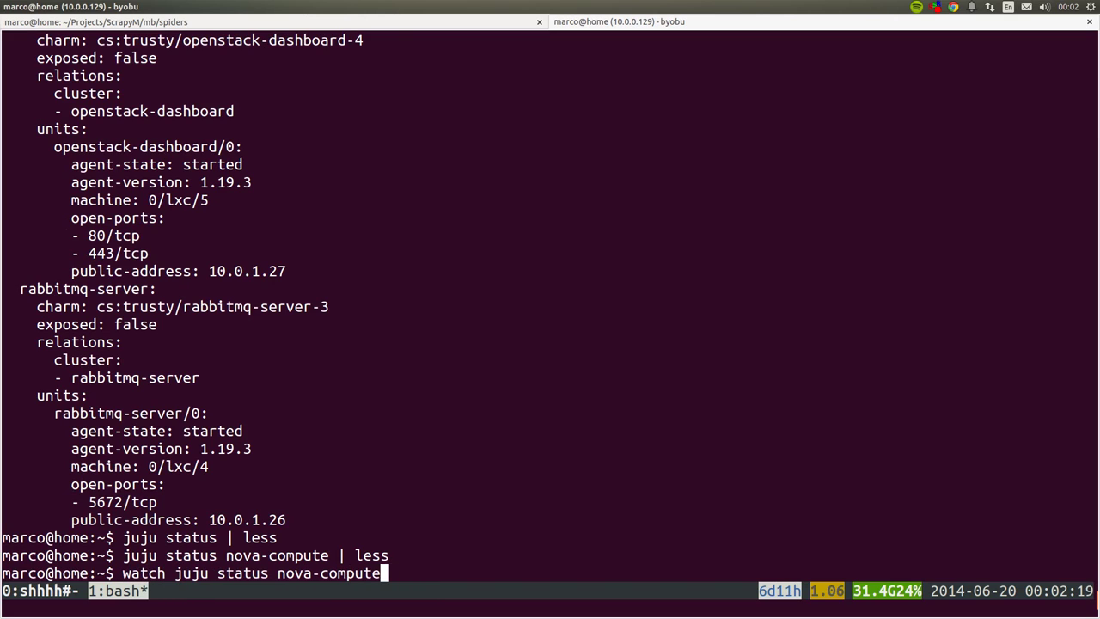
key(Return)
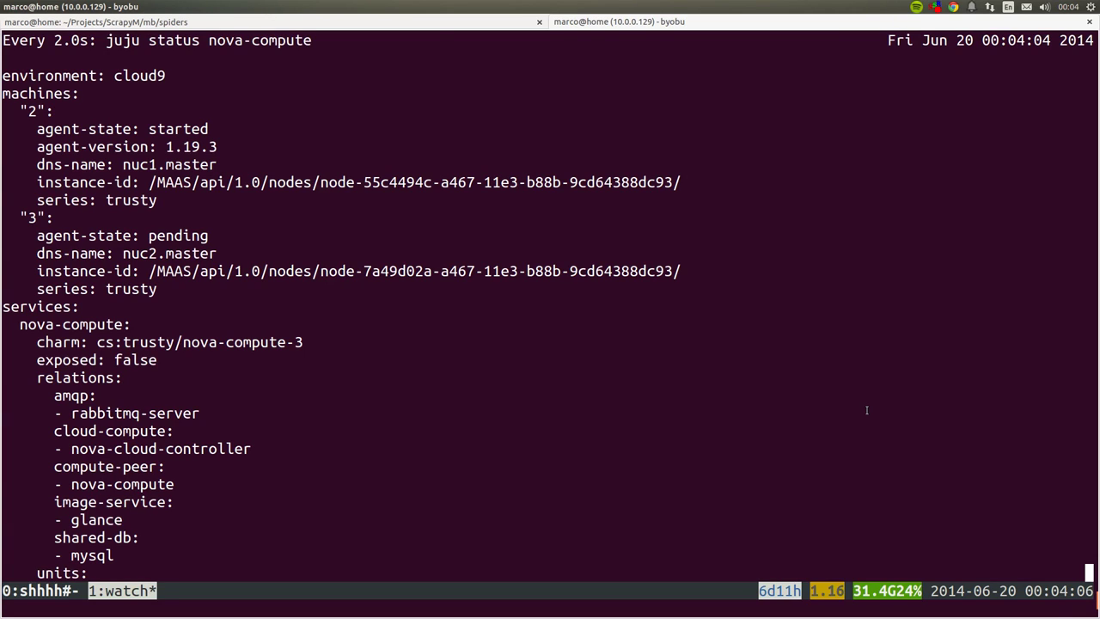
- Return to the Images list in Horizon and rename the cloud image to "Ubuntu Trusty 14.04 Cloud"
key(alt+Tab)
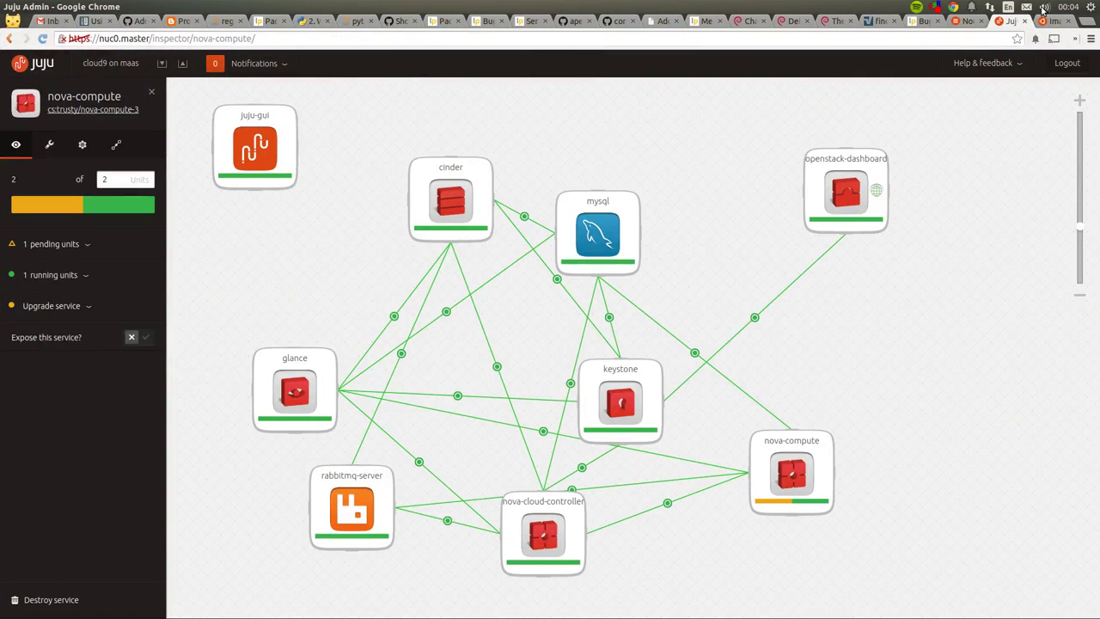
click(1048, 21)
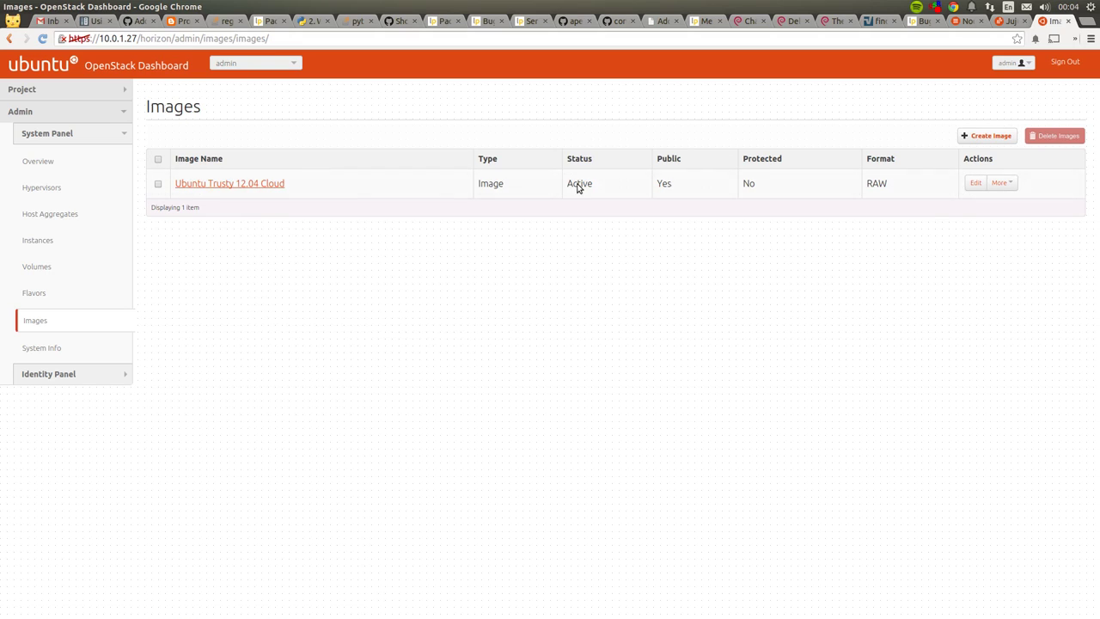
click(975, 184)
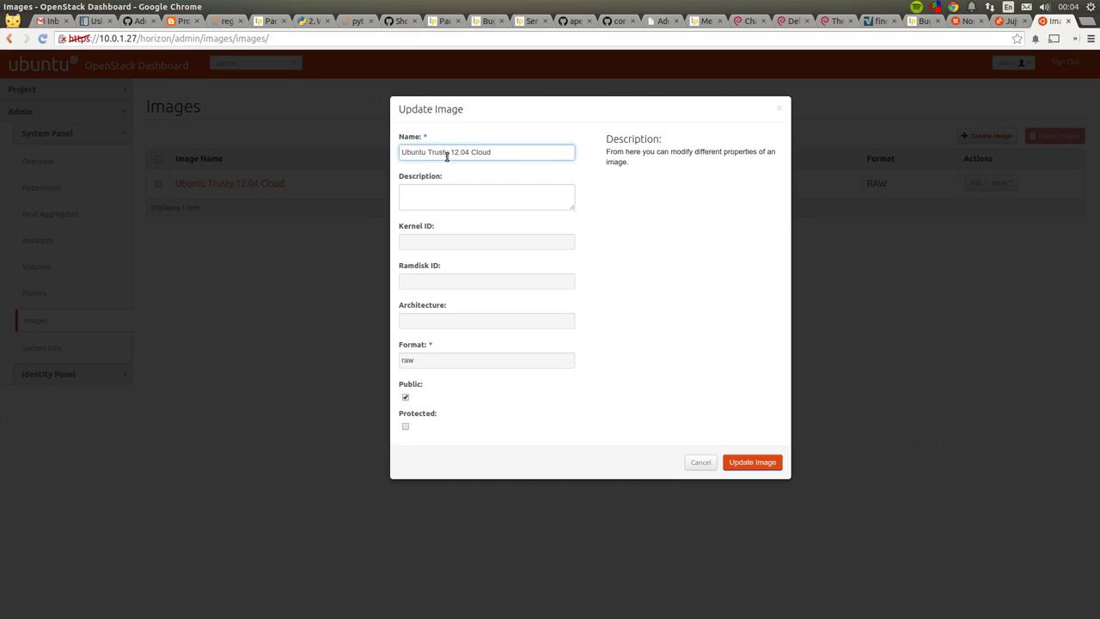
key(Down)
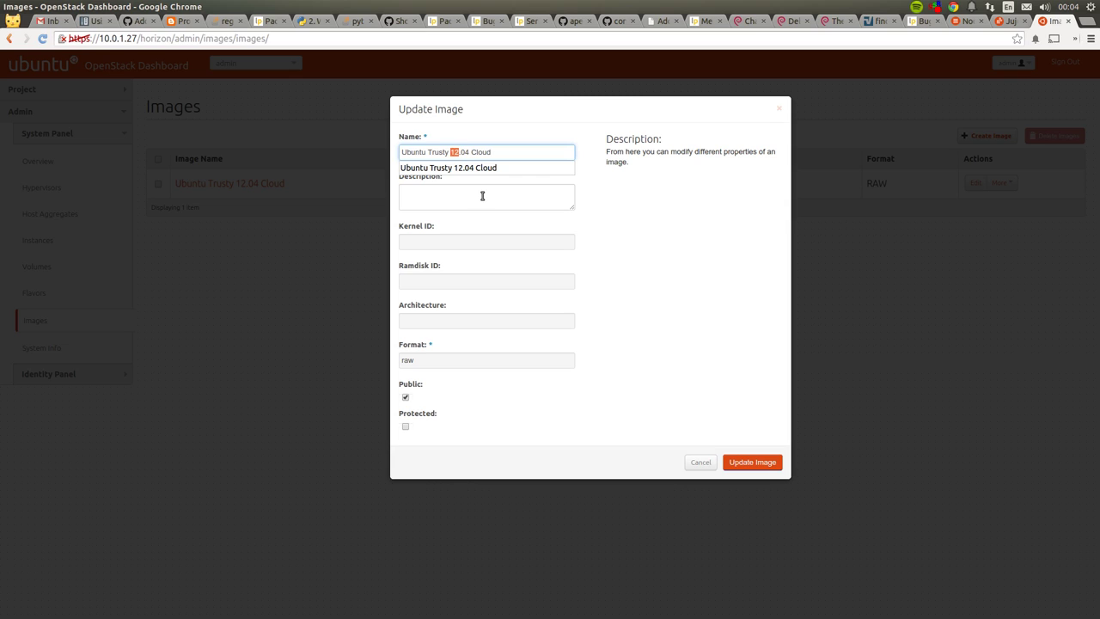
text(14)
click(771, 315)
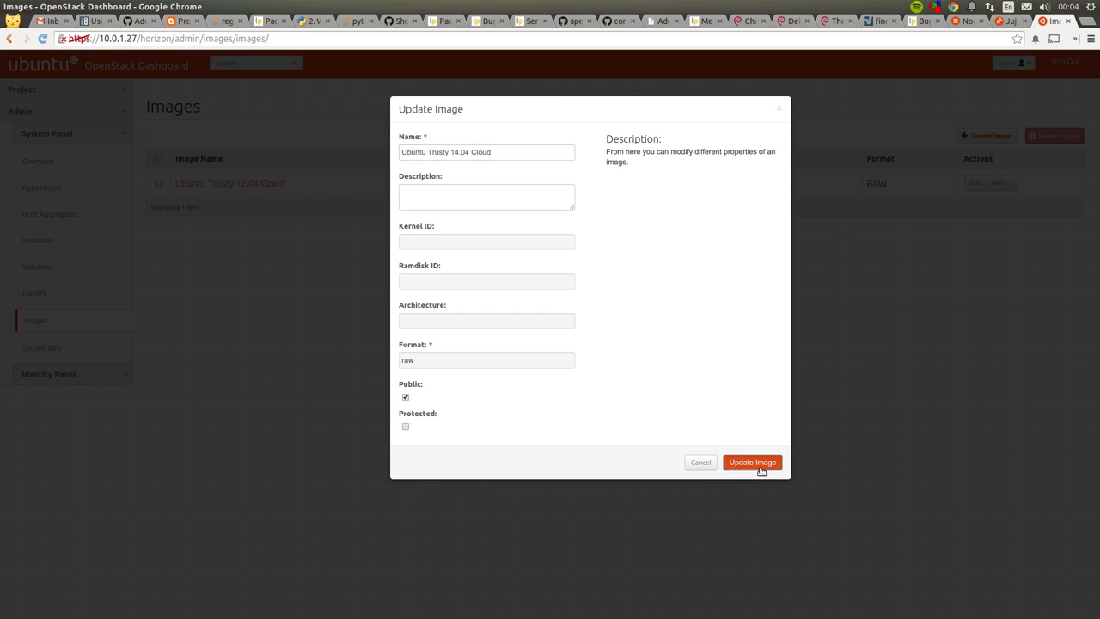
click(760, 465)
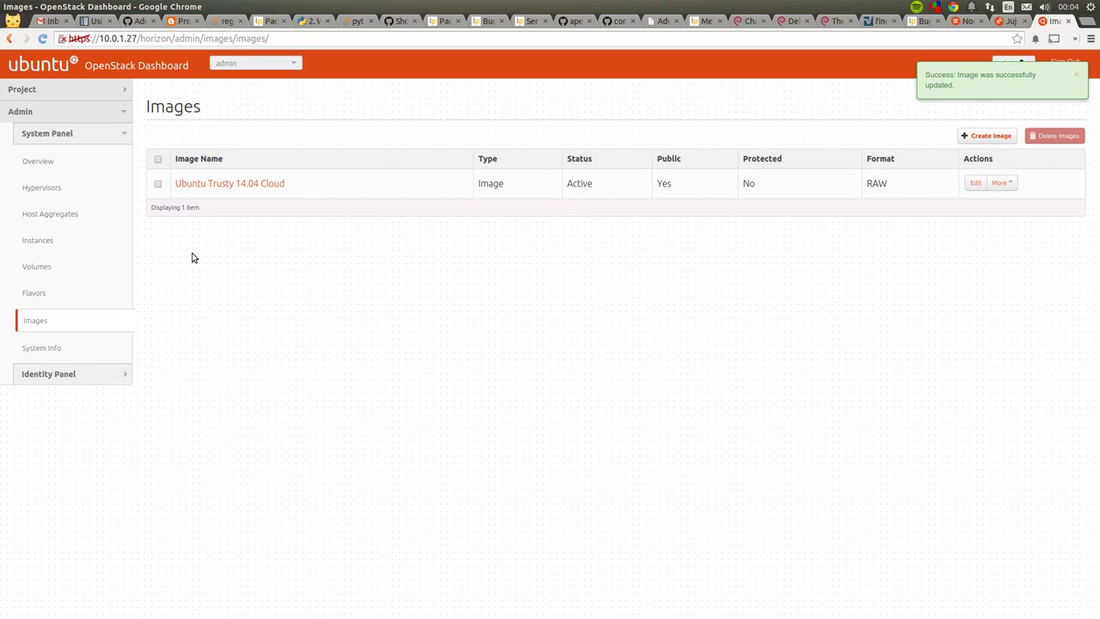
- Open the Launch Instance form from the project's compute instances
click(37, 241)
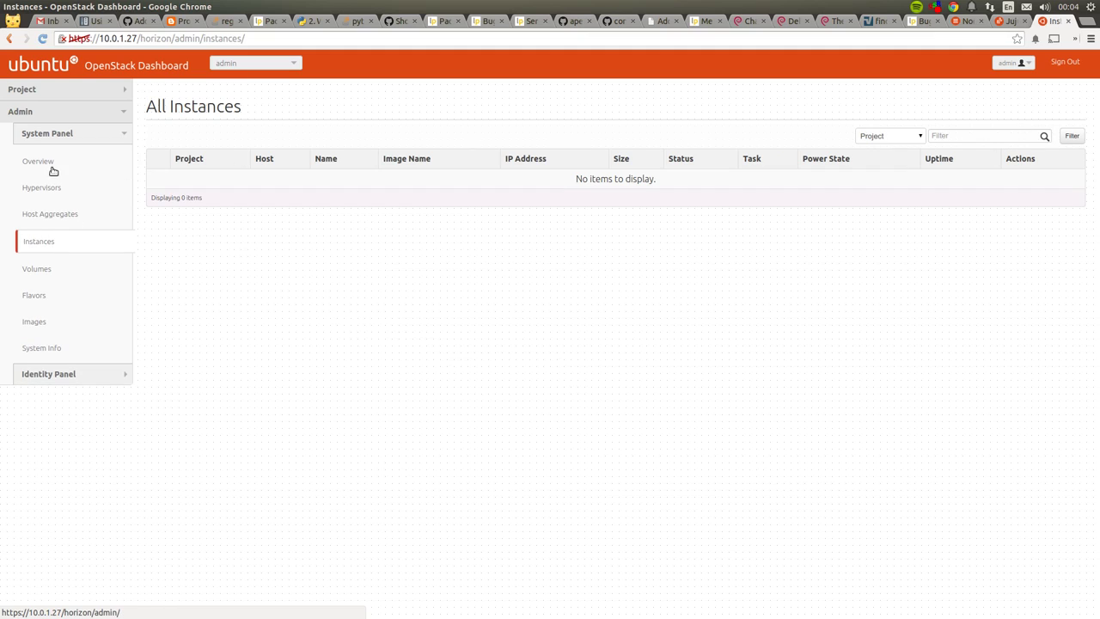
click(66, 89)
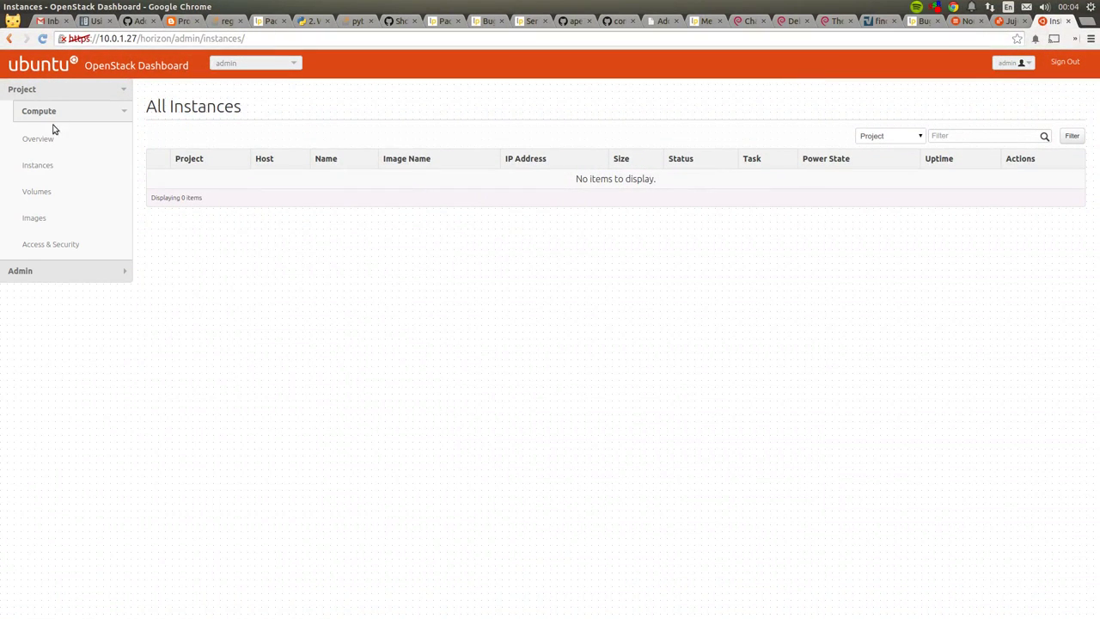
click(52, 165)
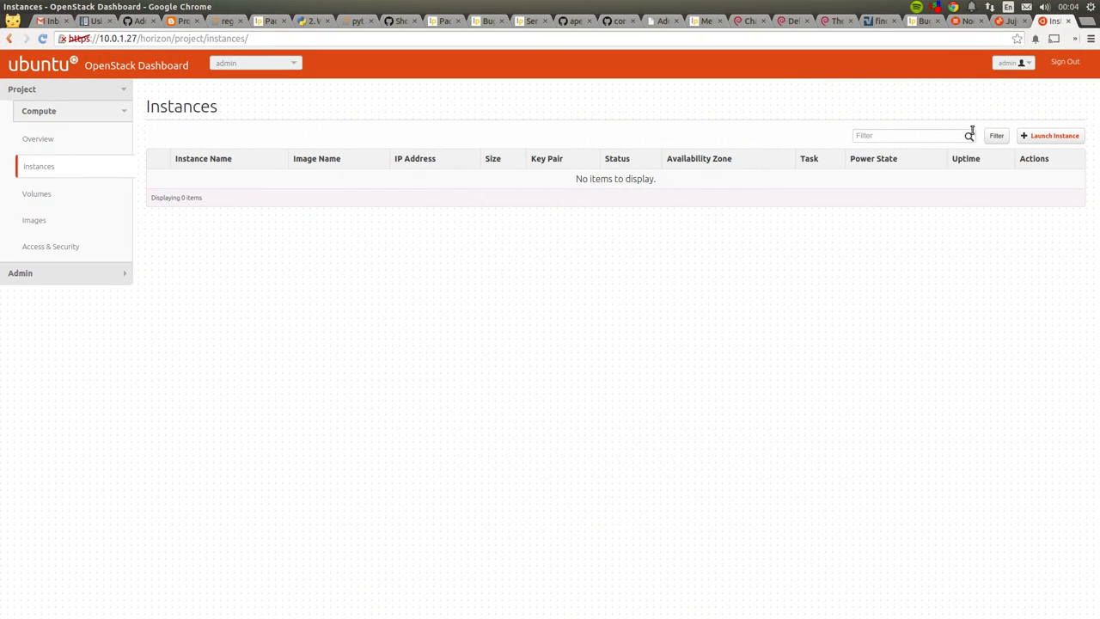
click(1041, 138)
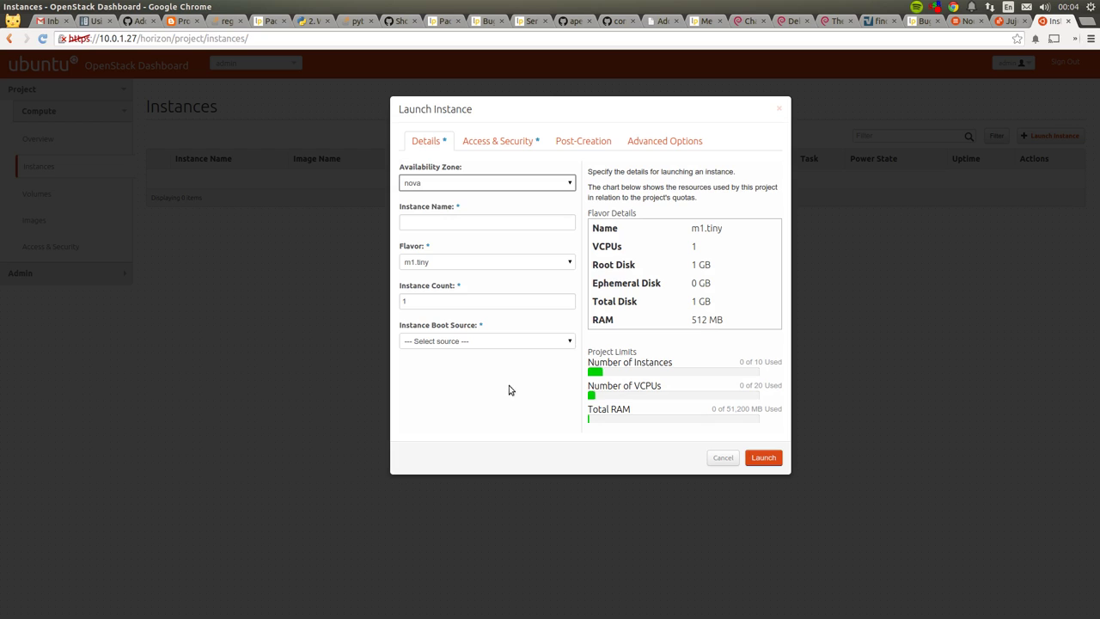
- Keep the nova availability zone, name the instance "test" and choose the m1.small flavor
click(439, 181)
click(439, 193)
click(434, 225)
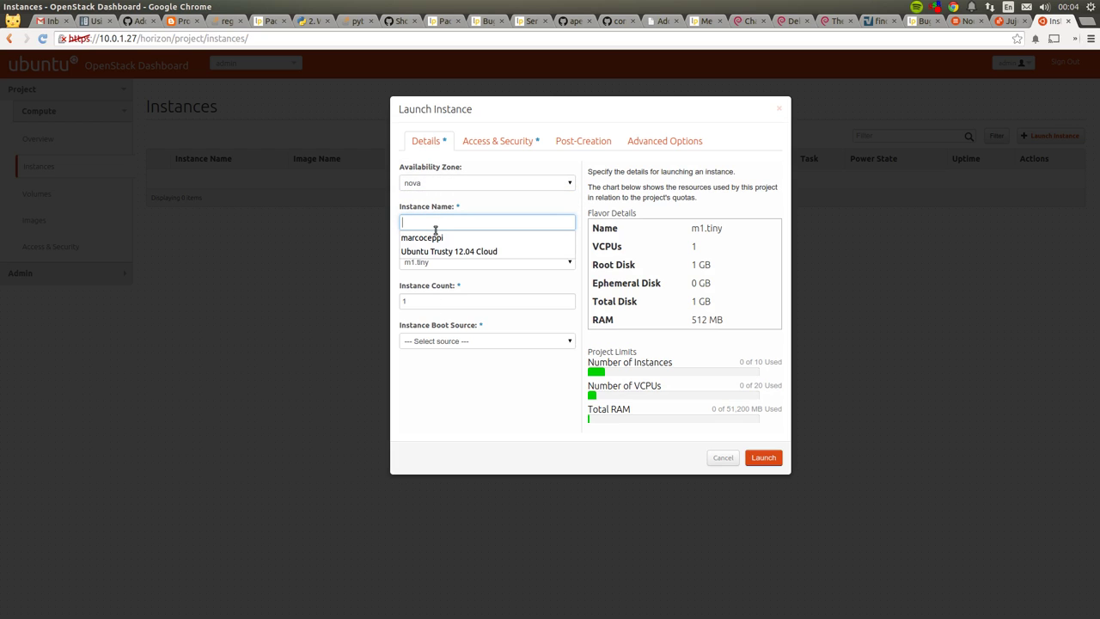
text(test)
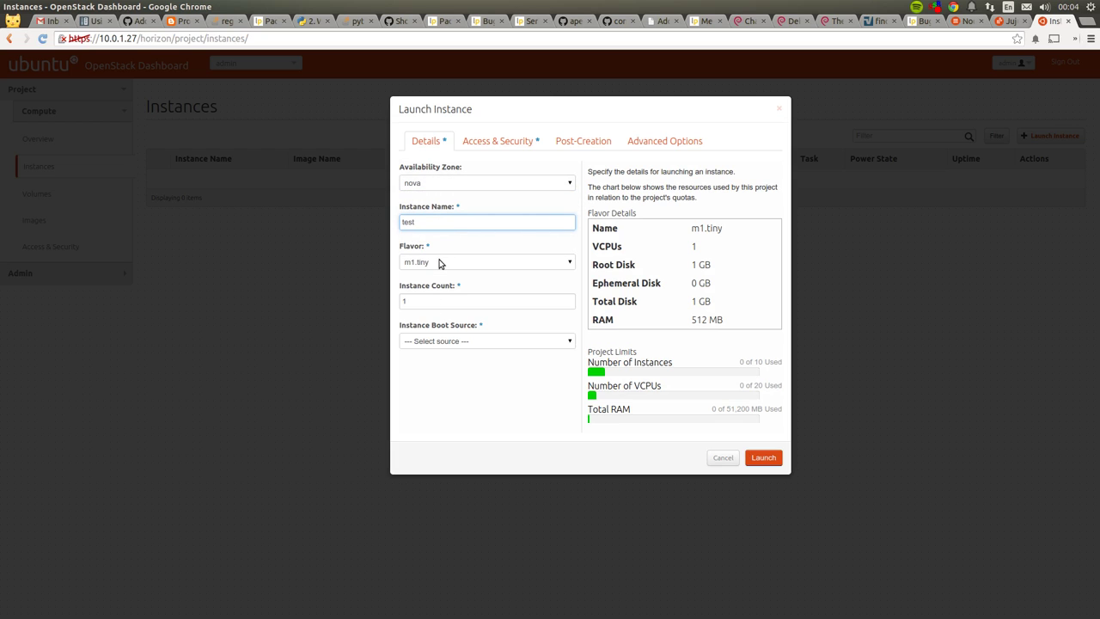
click(439, 262)
click(438, 282)
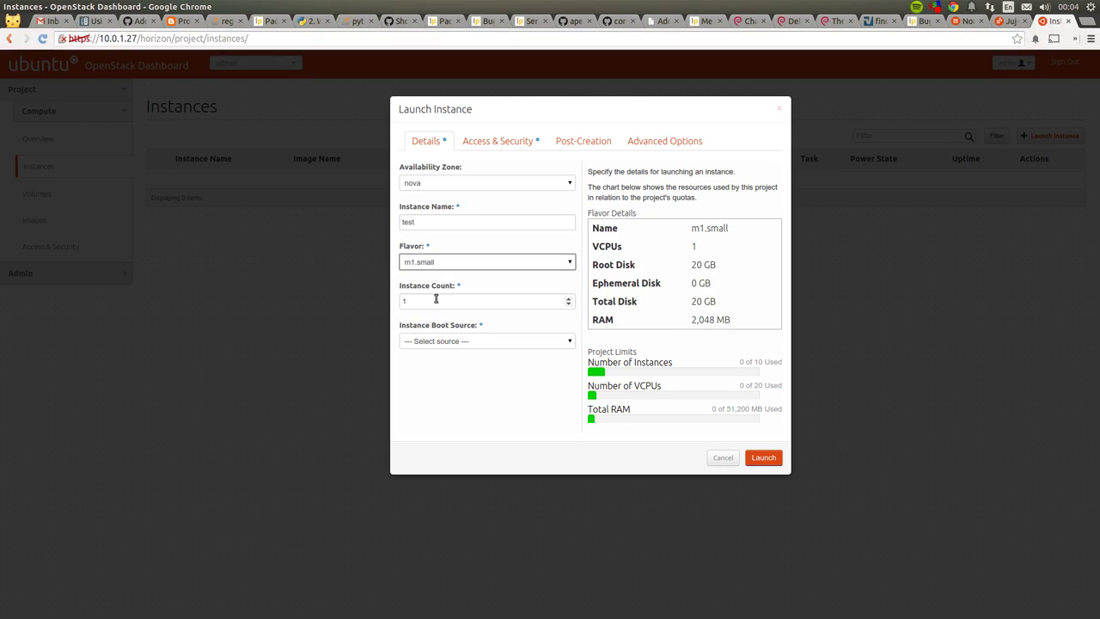
click(456, 341)
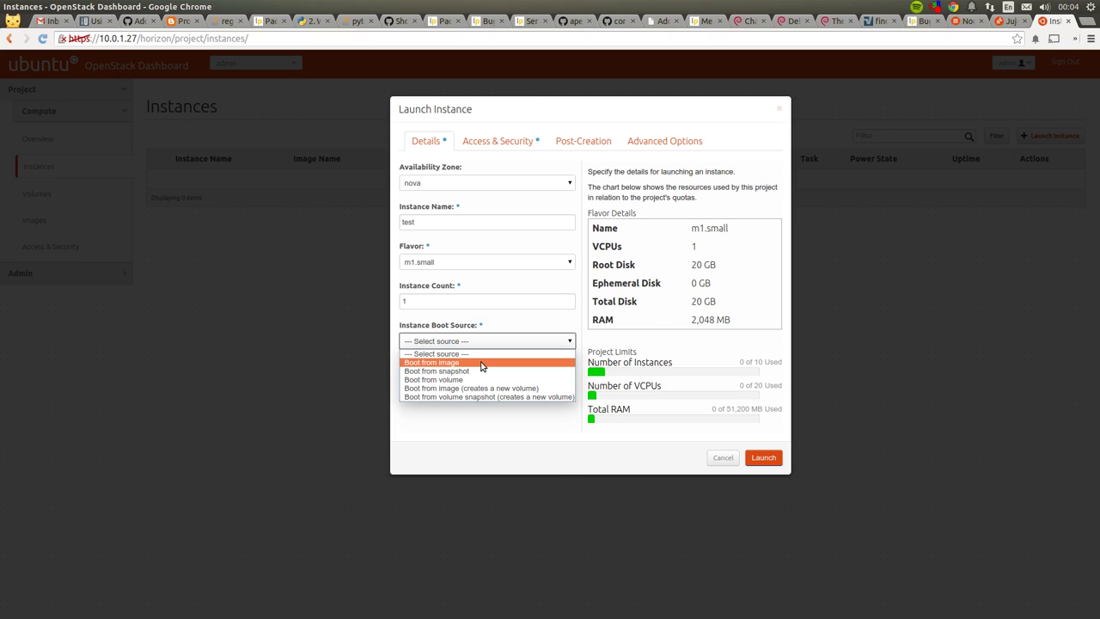
click(481, 362)
click(473, 381)
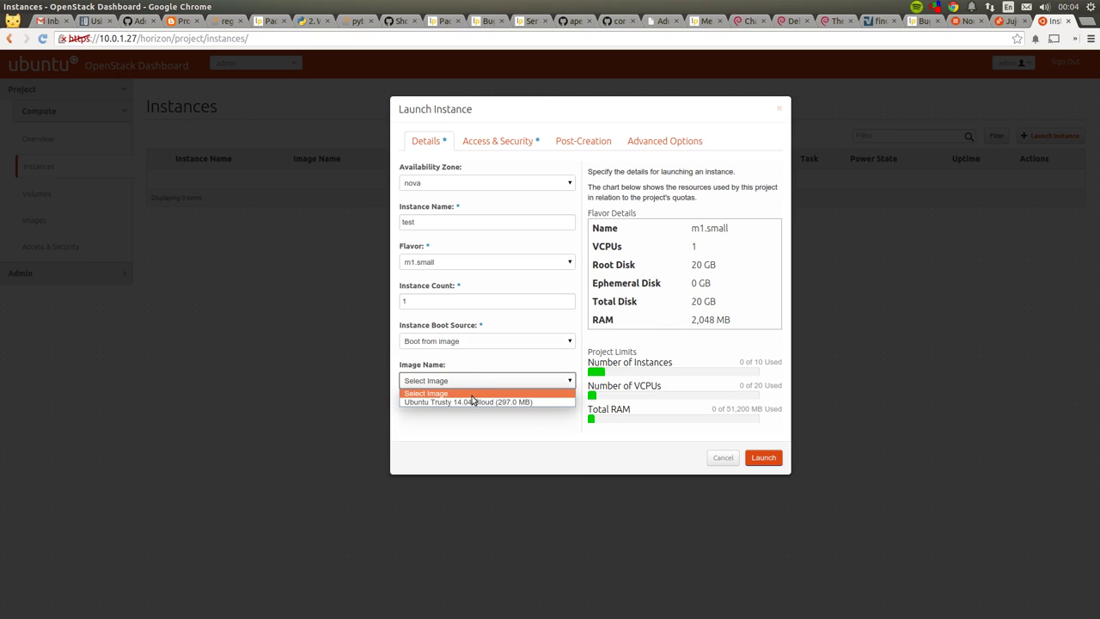
click(472, 403)
key(Escape)
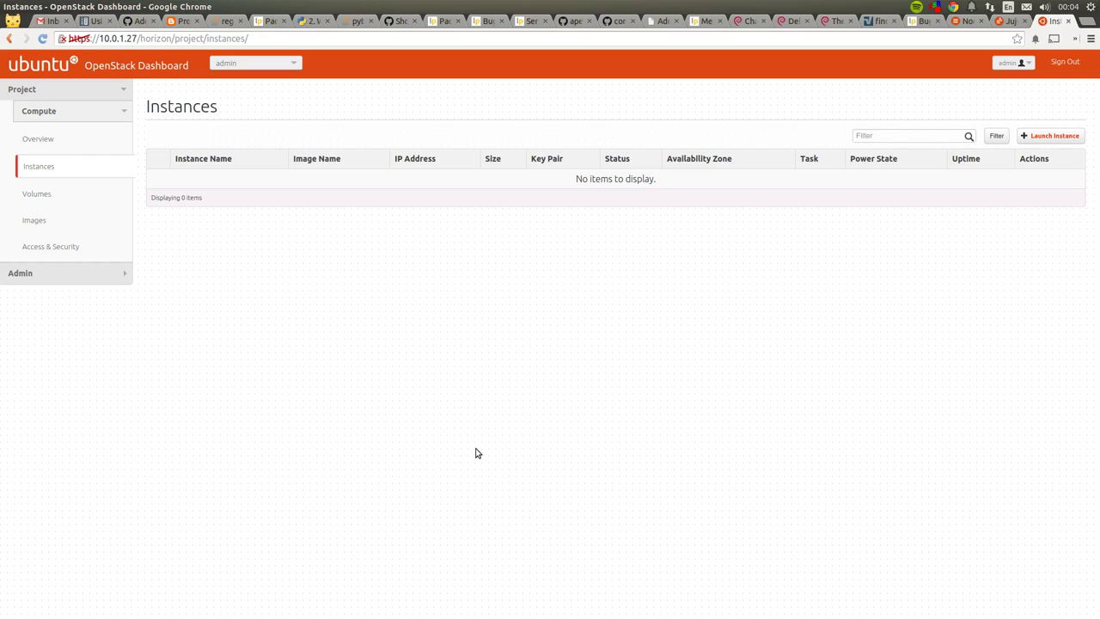
- Reopen the Launch Instance form, name the instance "testing" and choose the m1.small flavor
click(1050, 136)
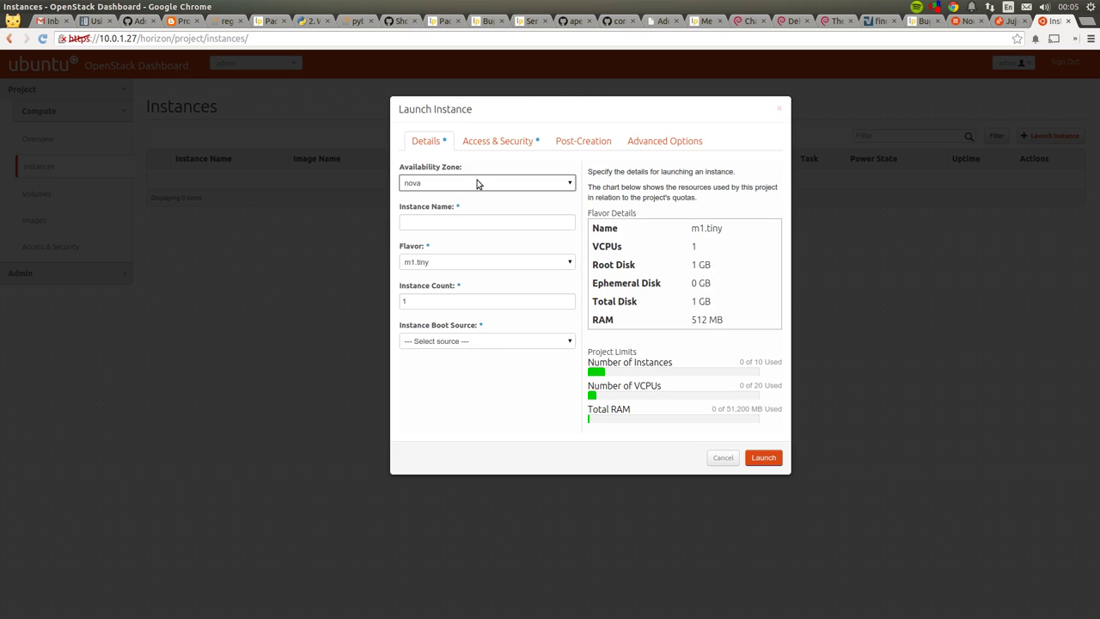
click(466, 222)
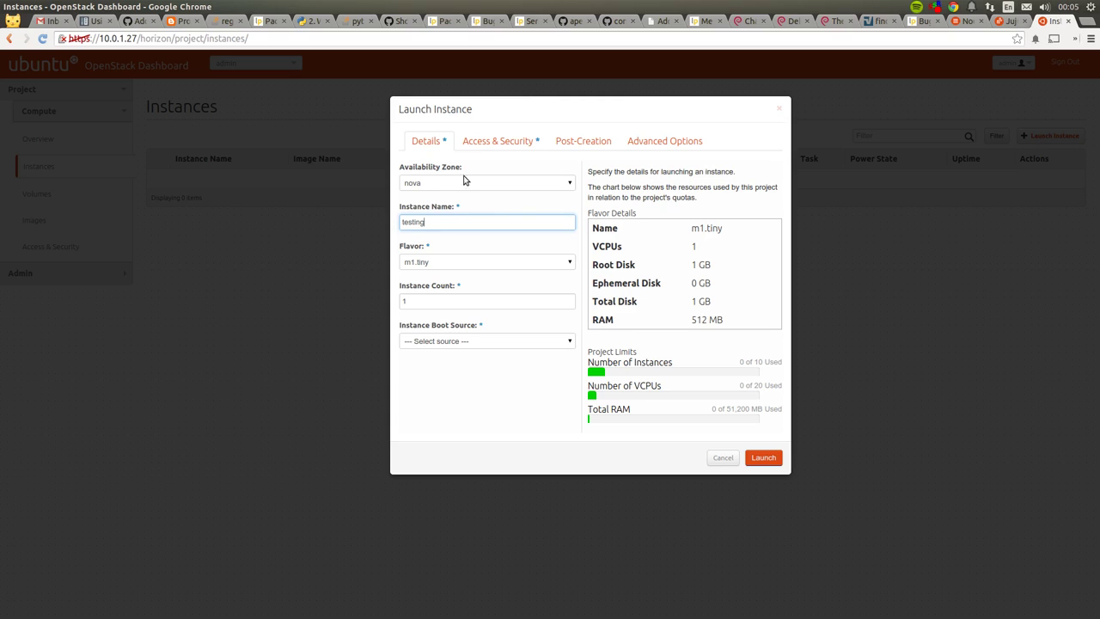
click(435, 263)
click(443, 286)
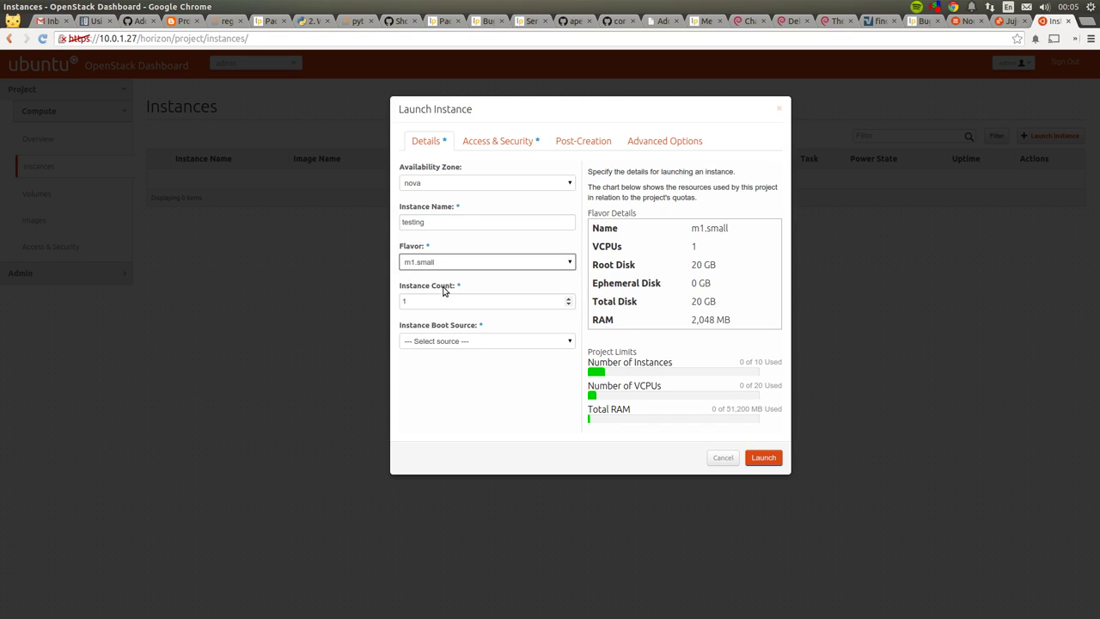
- Set the instance to boot from image, using Ubuntu Trusty 14.04 Cloud (297.0 MB)
click(490, 343)
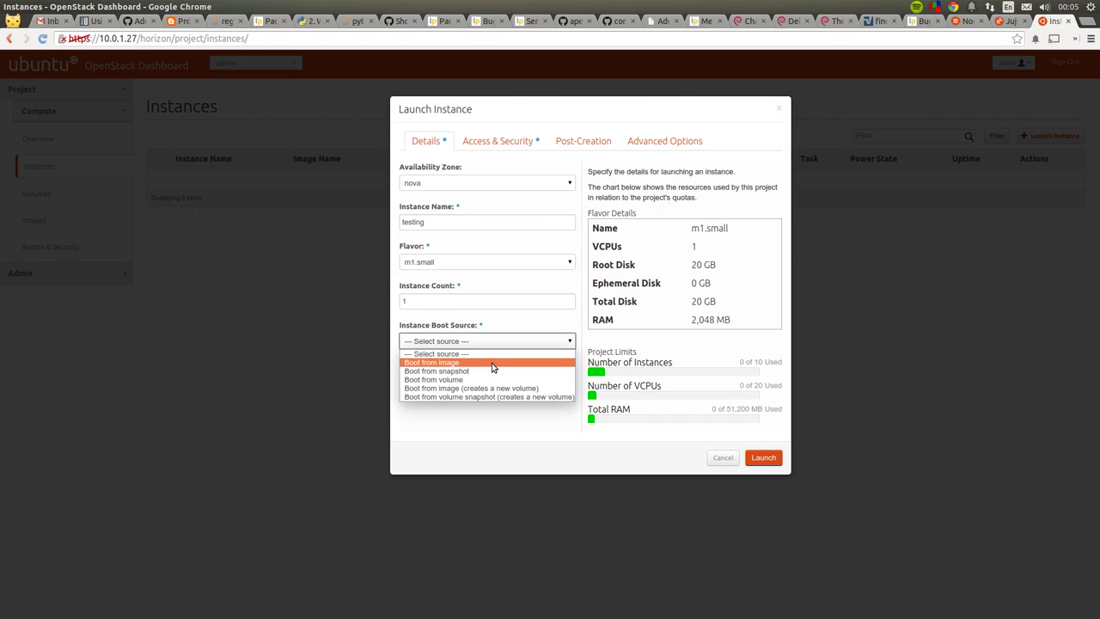
click(491, 362)
click(491, 380)
click(463, 402)
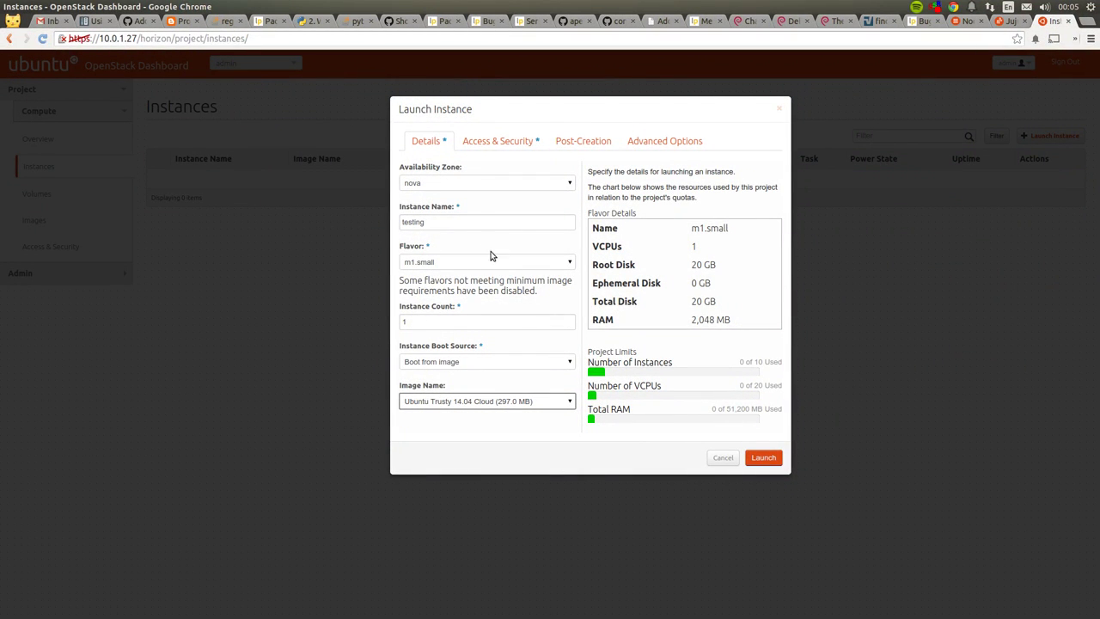
- Start importing a key pair from the instance's Access & Security settings and enter the owner's first name as its name
click(473, 144)
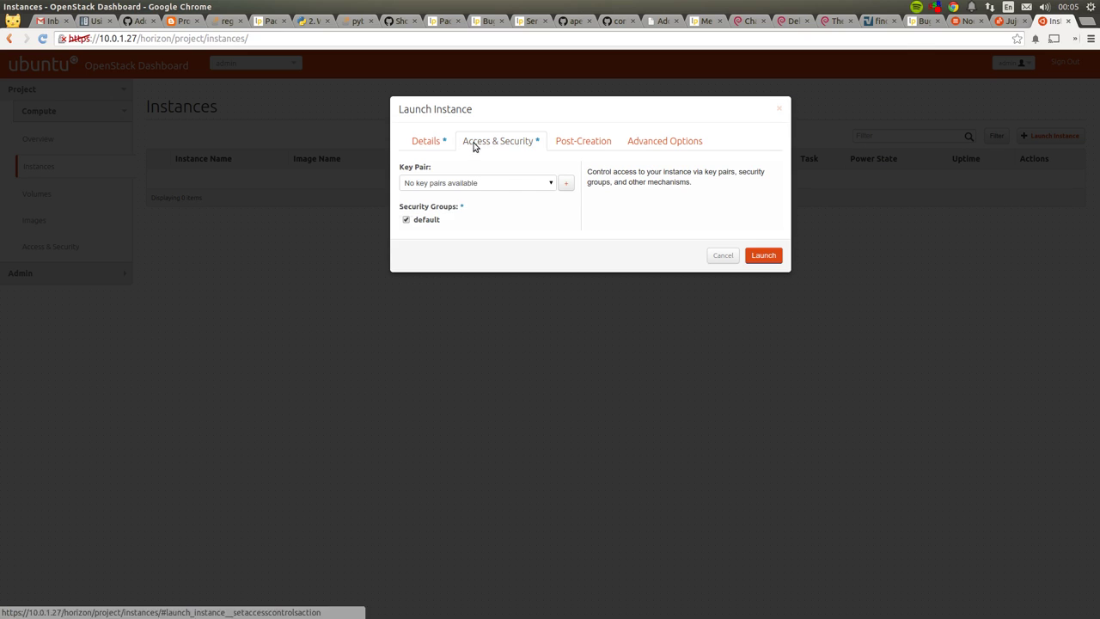
click(486, 183)
click(518, 186)
click(565, 185)
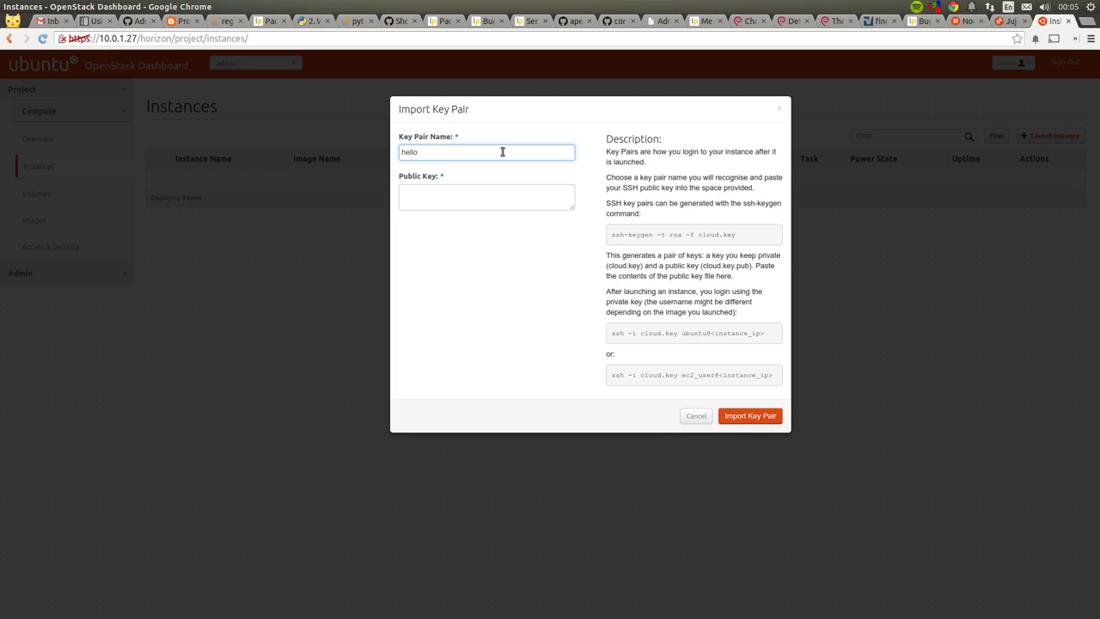
text(ma)
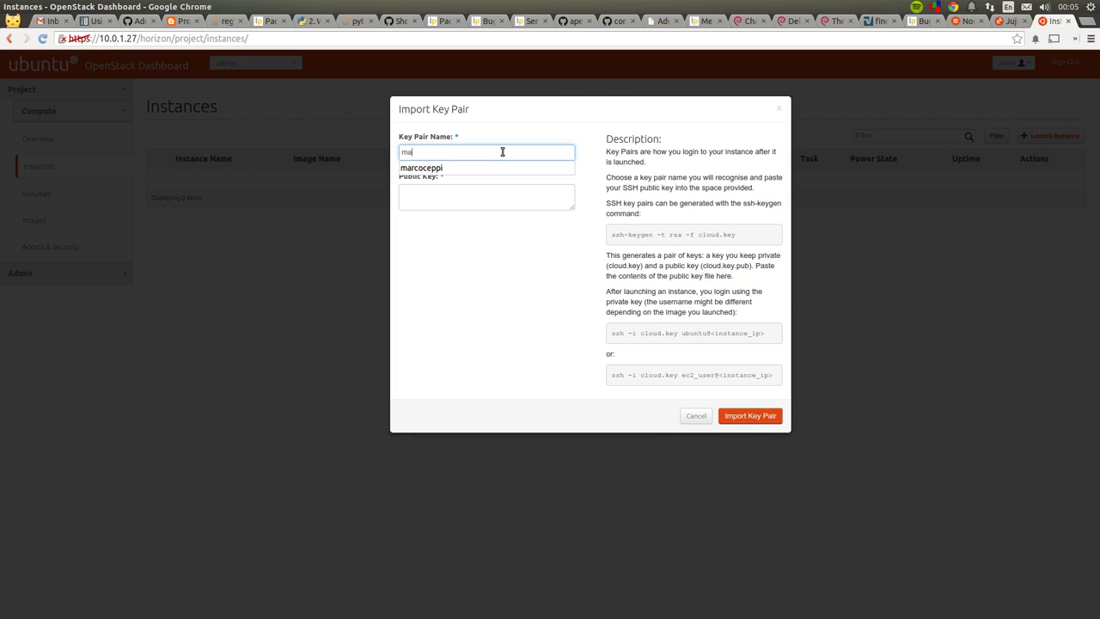
text(rco)
key(Tab)
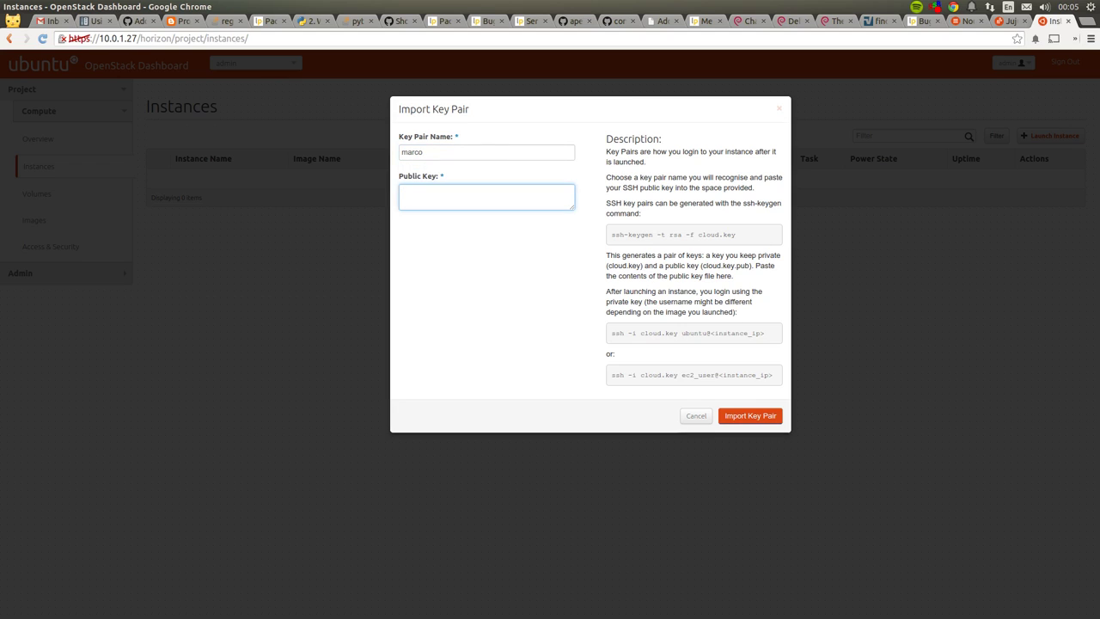
- Fetch the SSH public key from the other window, paste it as the public key and import the key pair
key(alt+Tab)
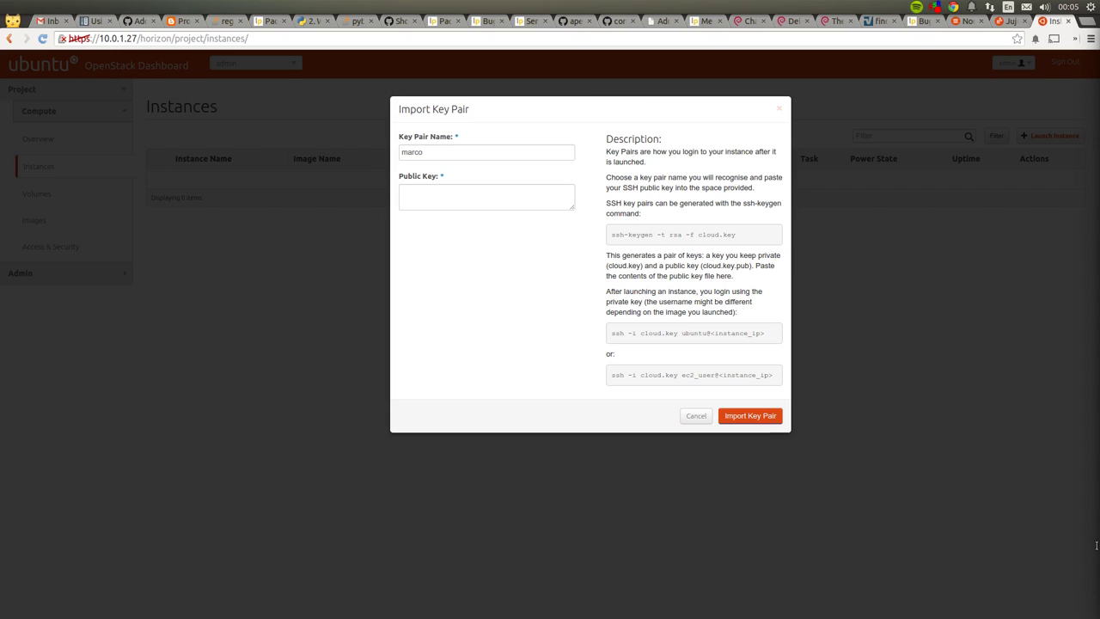
click(478, 203)
key(ctrl+v)
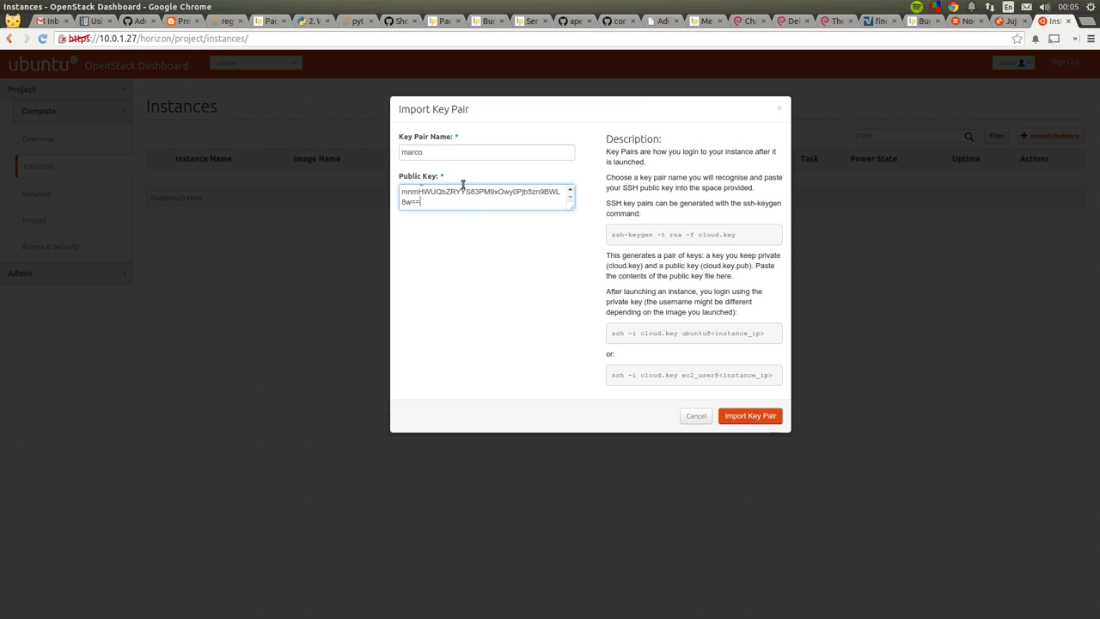
click(744, 416)
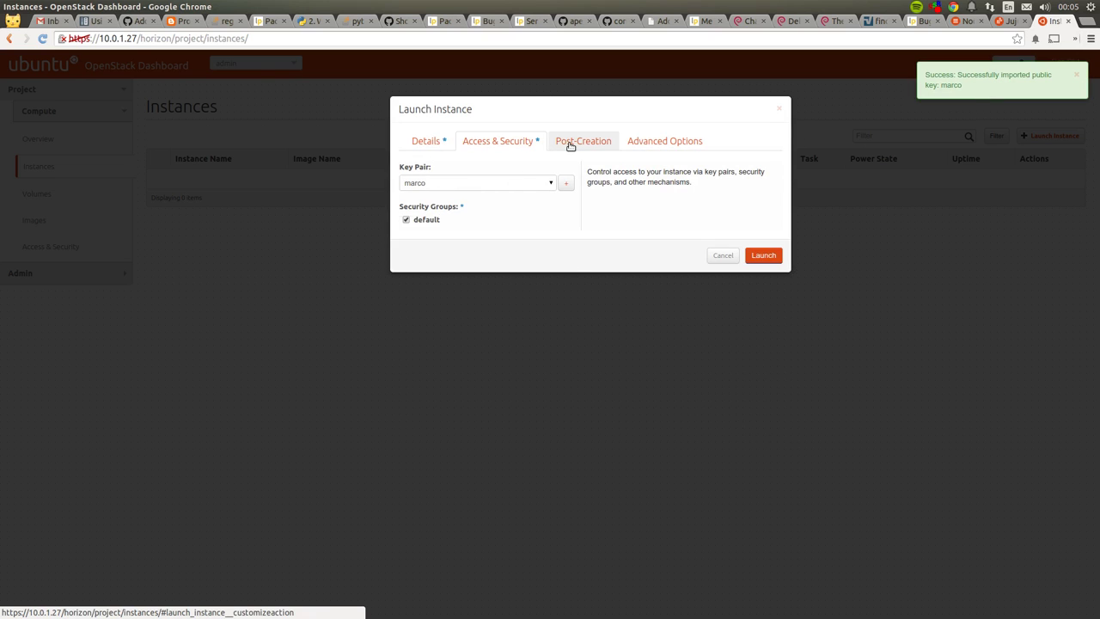
- Go back to the instance's Details settings and launch the "testing" instance
click(424, 146)
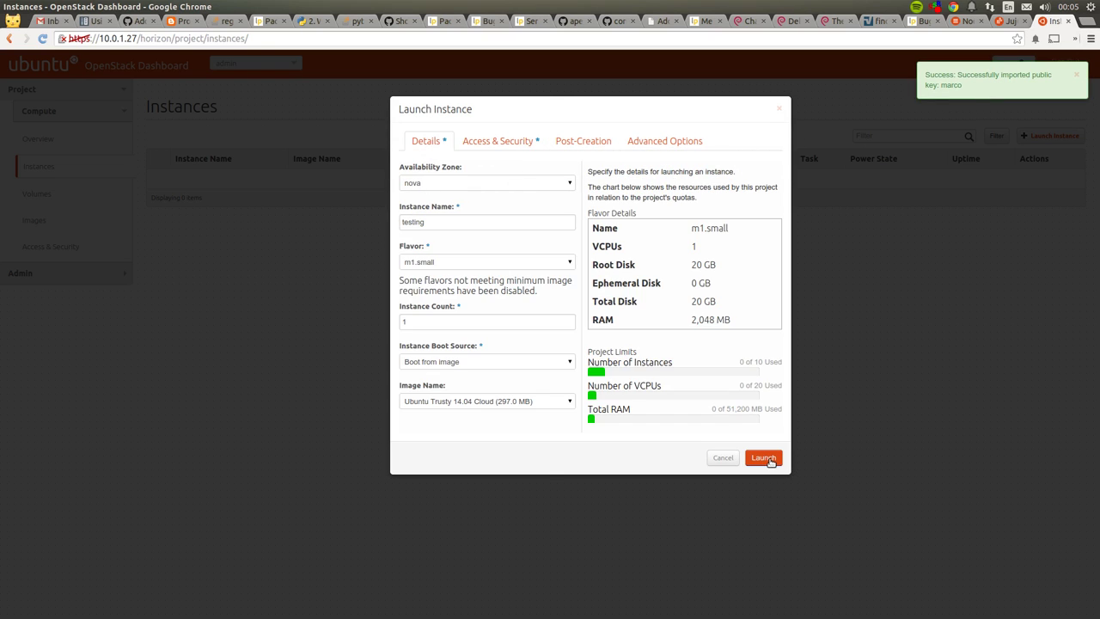
click(768, 459)
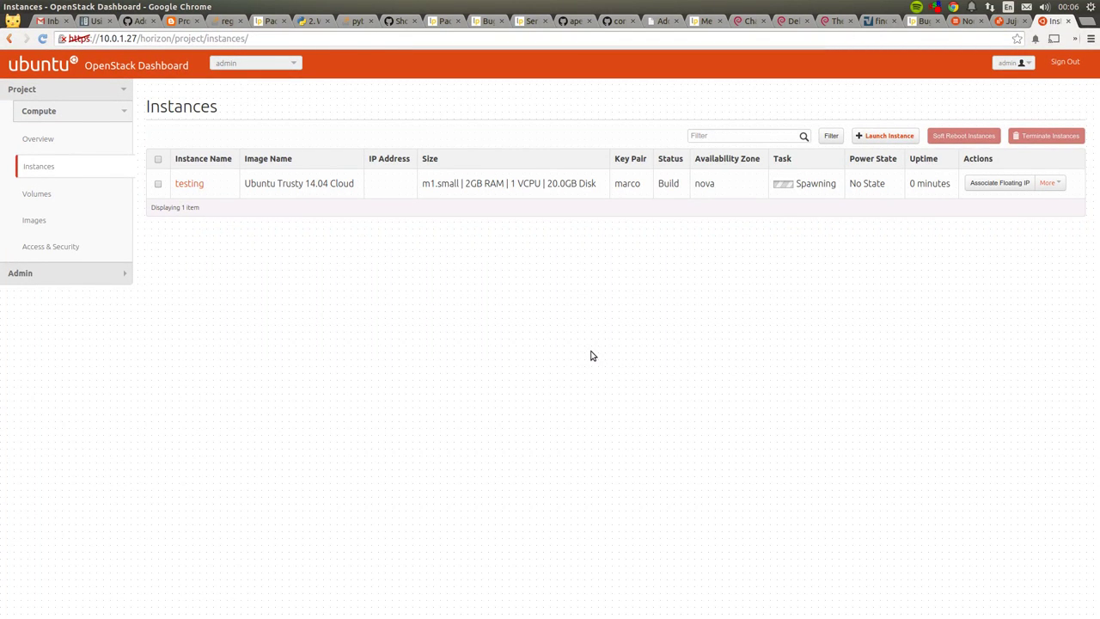
- Check the nova-compute machines in the terminal's watched Juju status and the nova-compute service in the Juju GUI
key(alt+Tab)
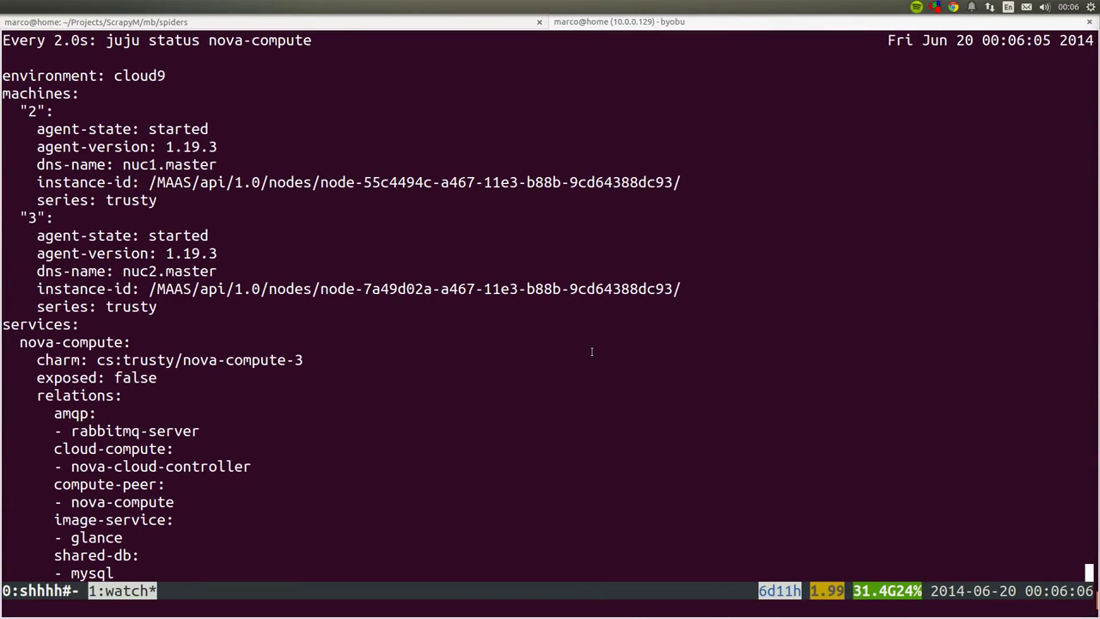
drag(37, 236, 178, 289)
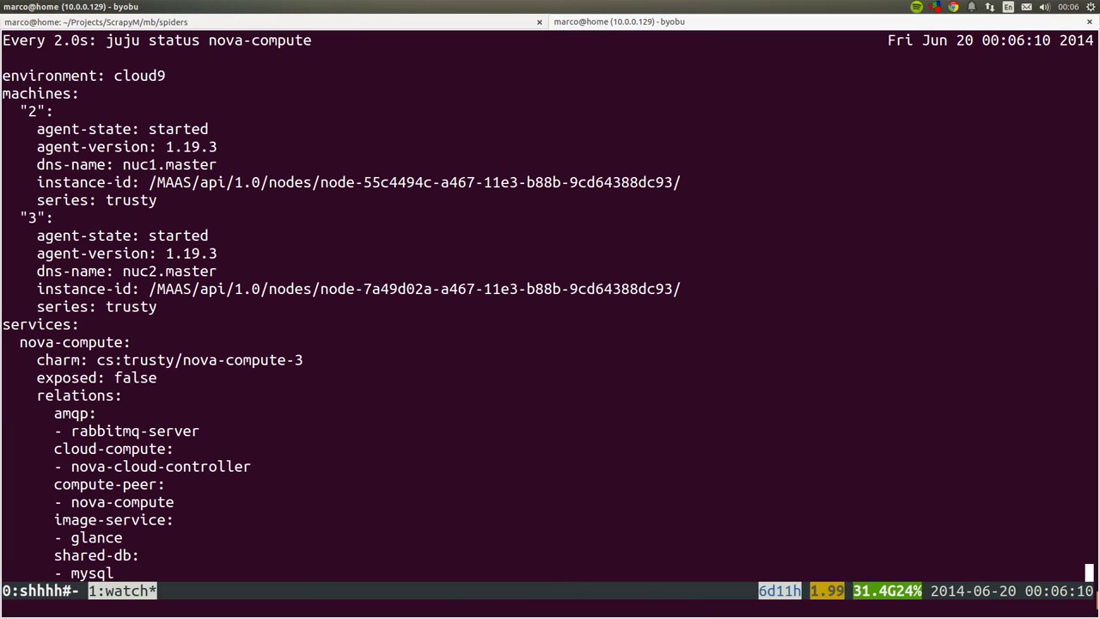
key(alt+Tab)
click(1029, 23)
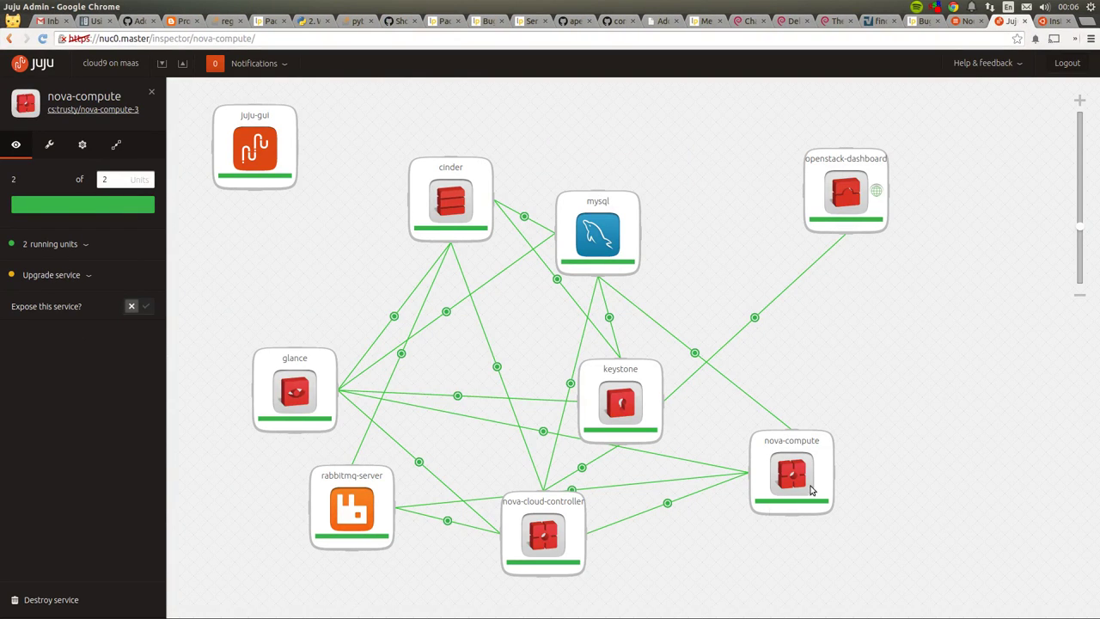
- Return to Horizon and examine the hypervisor usage in the admin system section
click(1046, 22)
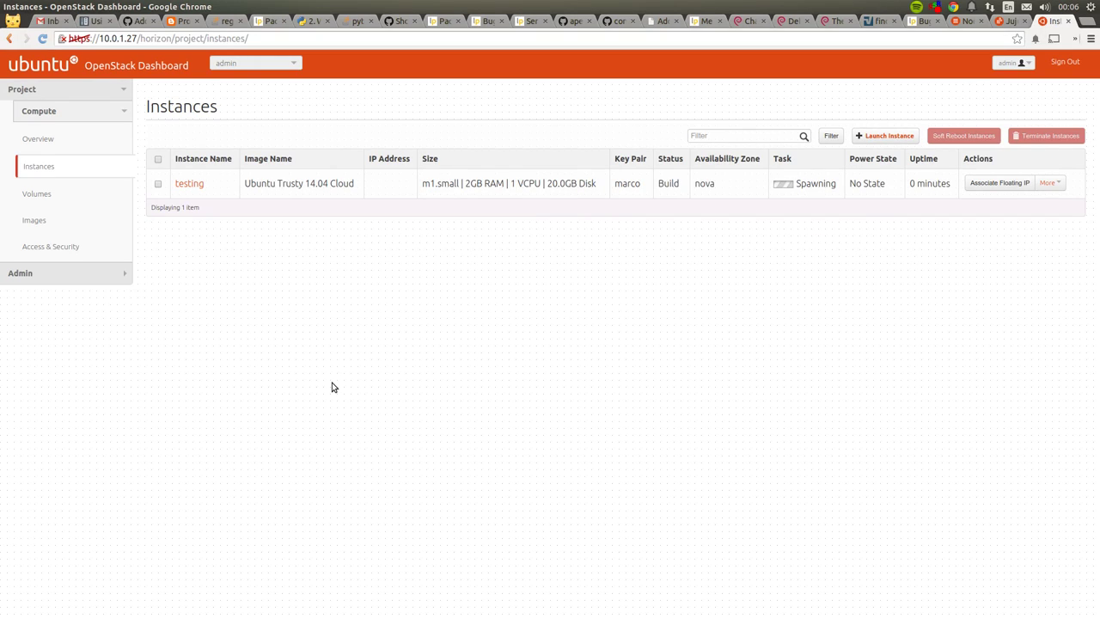
click(35, 271)
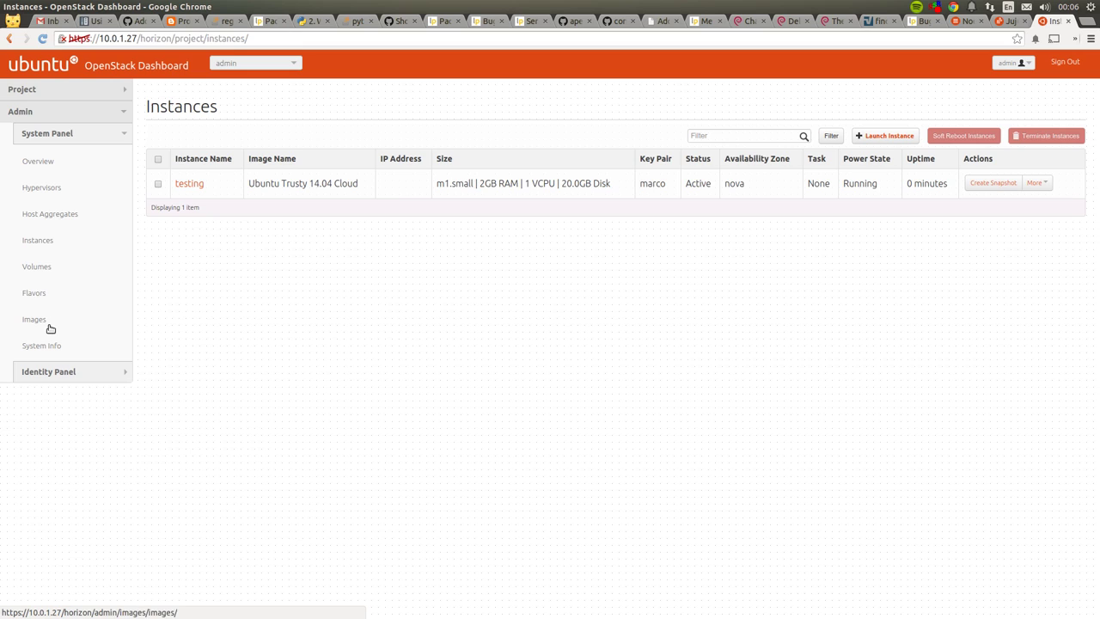
click(42, 189)
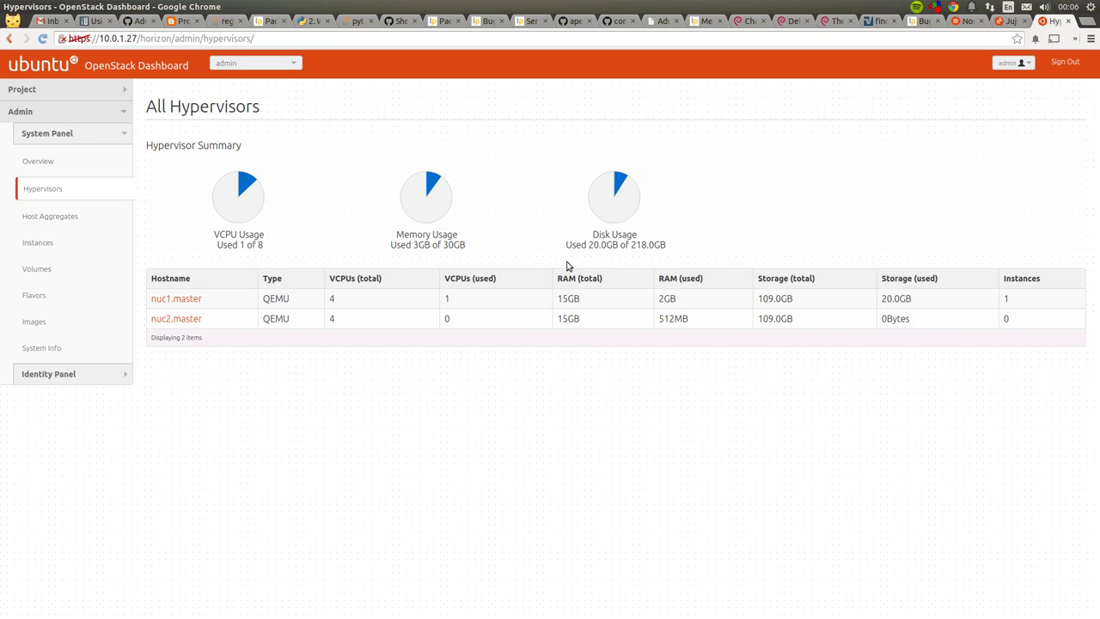
- Open the "testing" instance from the project's compute instances and review its specs, IP addresses, security groups and metadata
click(25, 111)
click(48, 89)
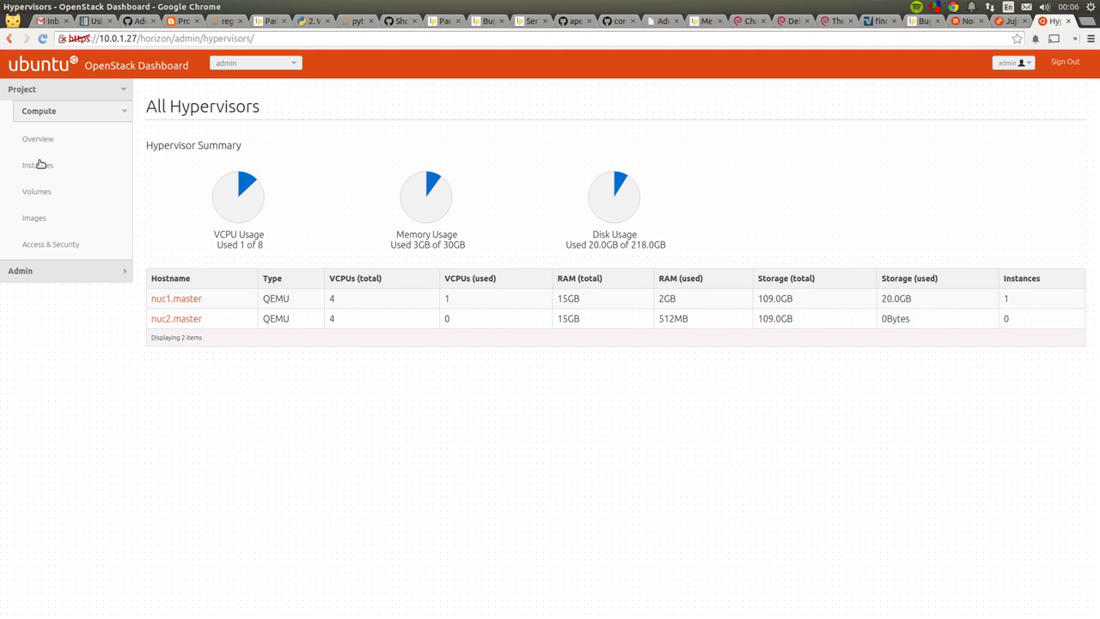
click(39, 167)
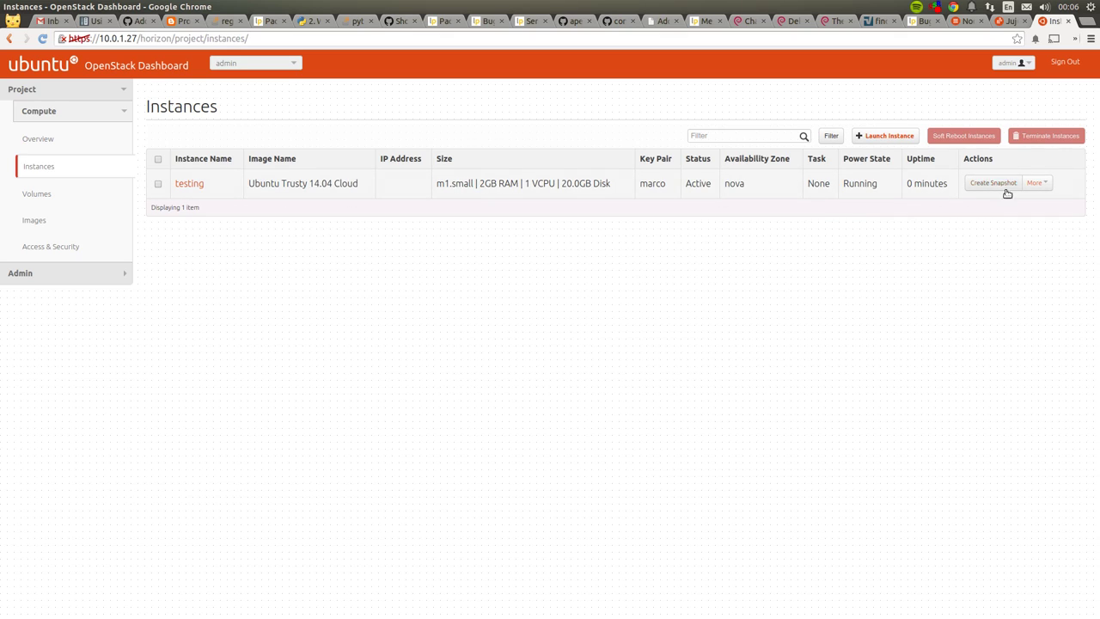
click(191, 183)
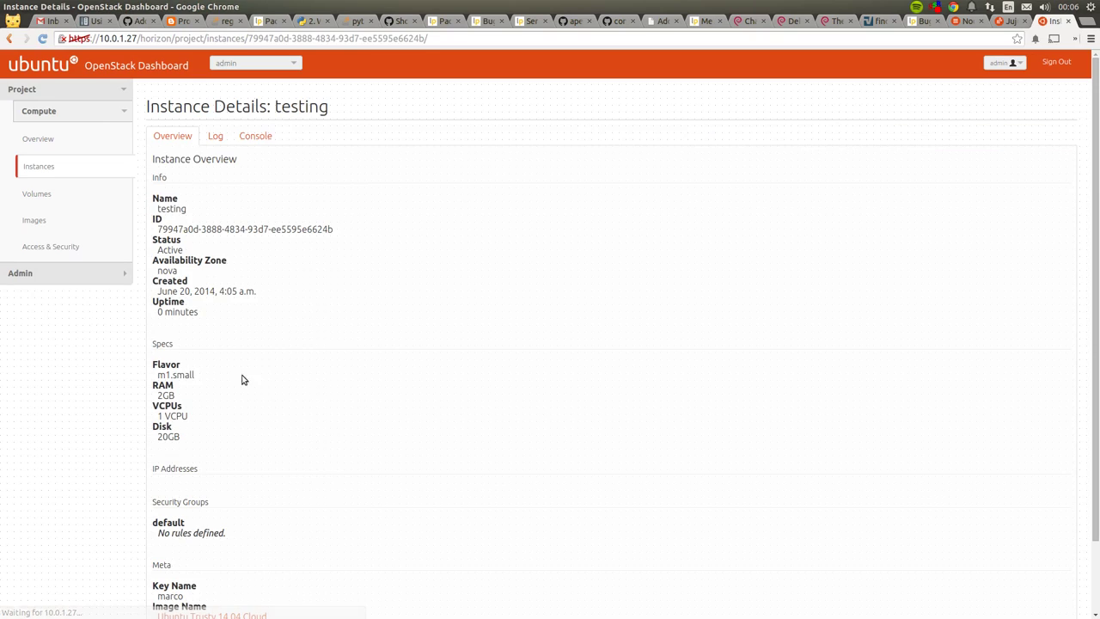
scroll(264, 376, down, 2)
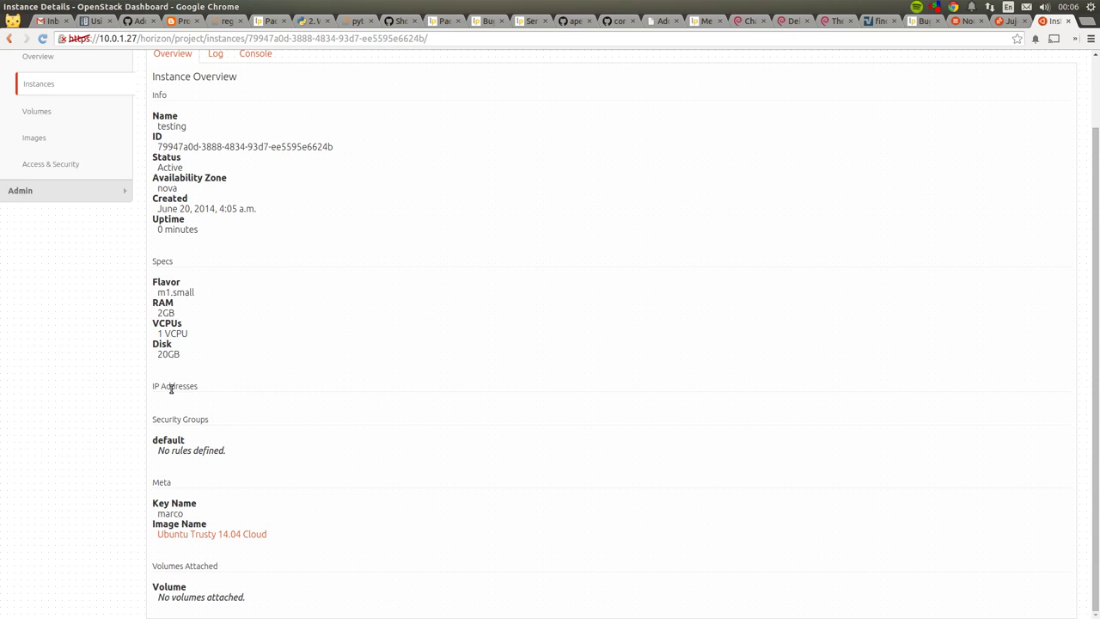
scroll(241, 387, up, 2)
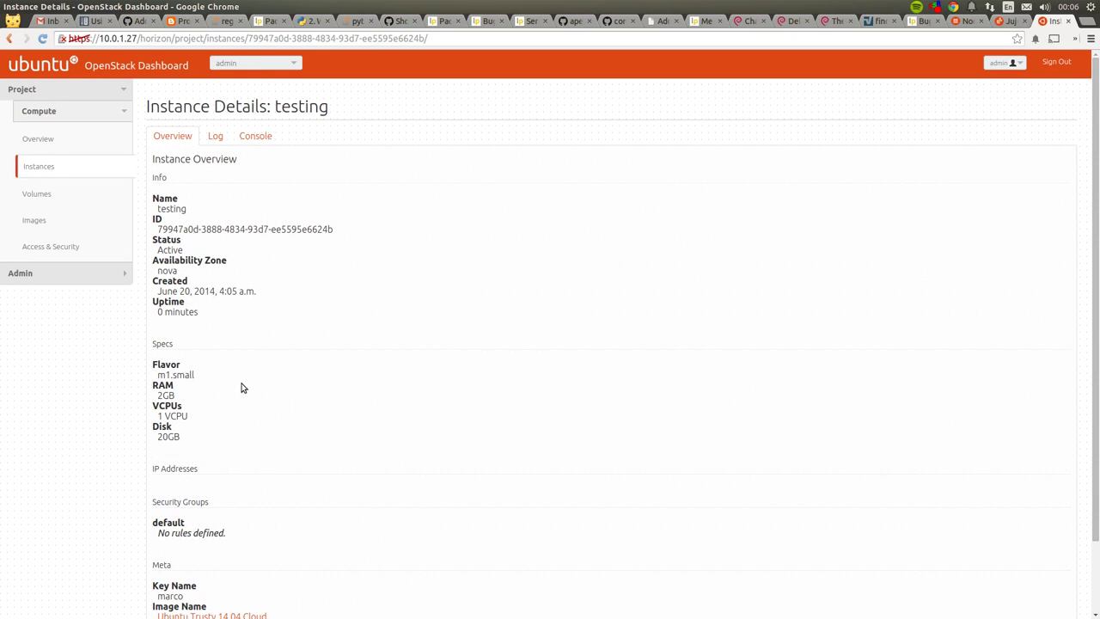
scroll(240, 387, down, 2)
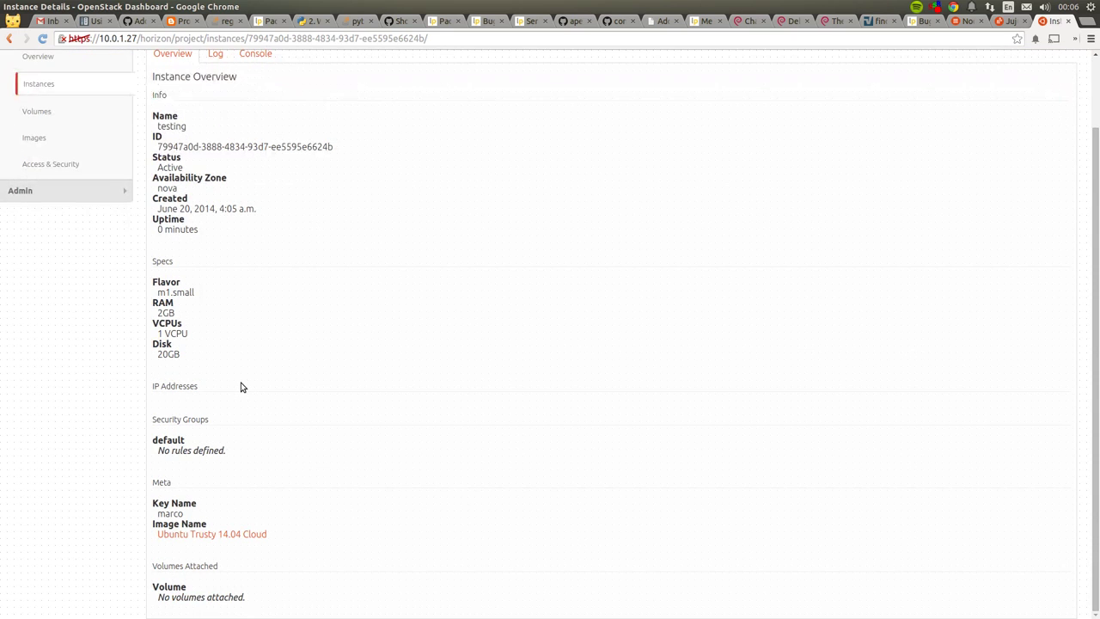
scroll(241, 387, up, 2)
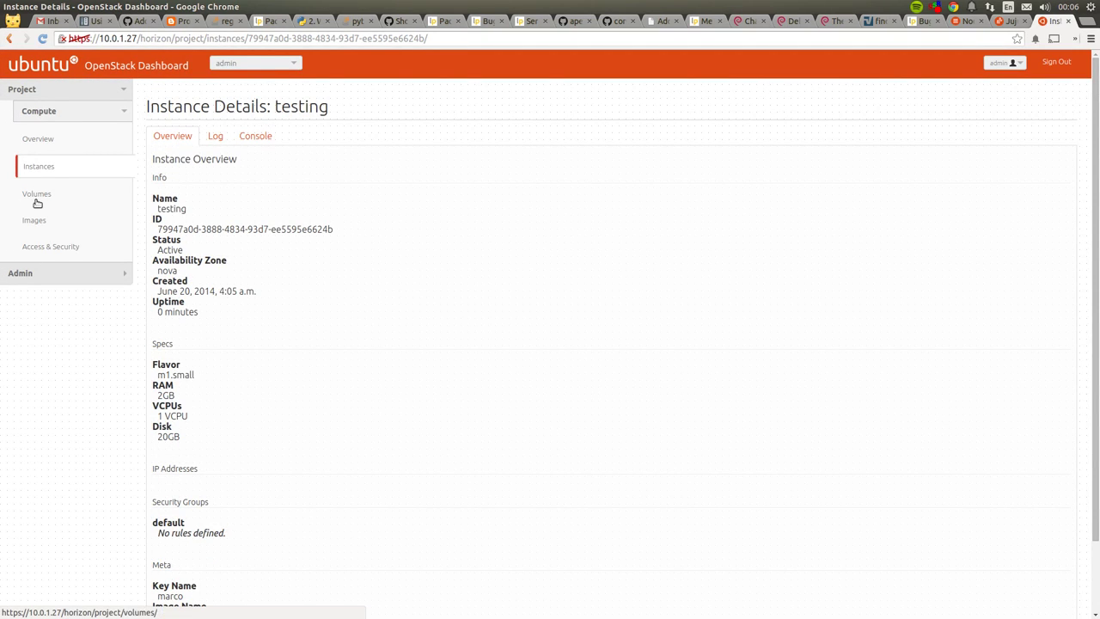
- Check the project overview's limit and usage summaries, and reopen the "testing" instance details from there
click(48, 140)
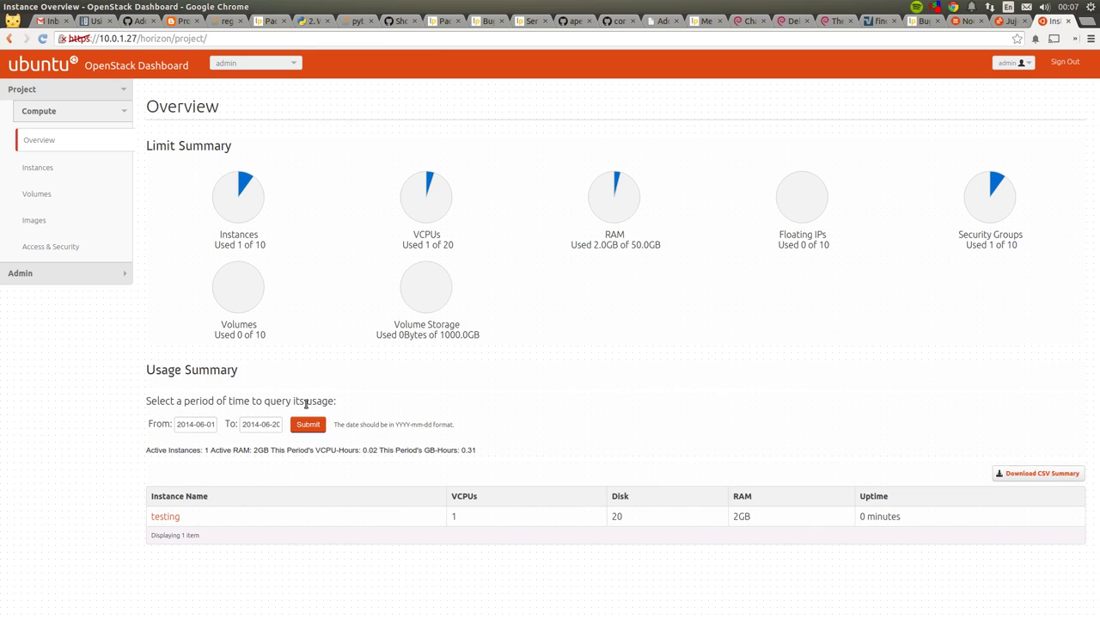
click(159, 516)
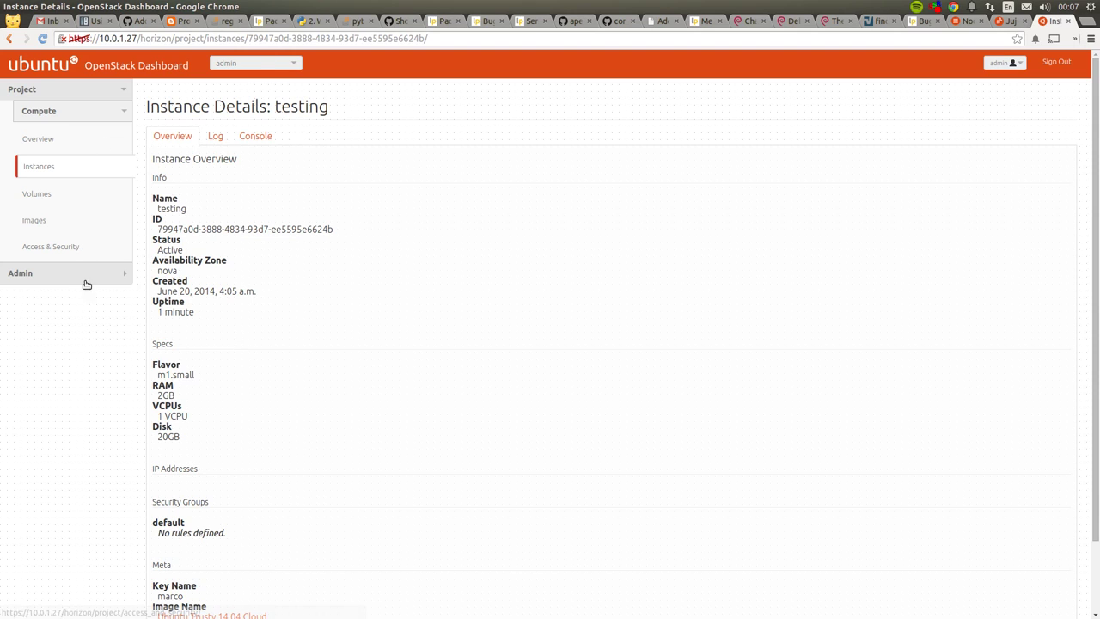
scroll(243, 494, down, 2)
scroll(243, 493, up, 2)
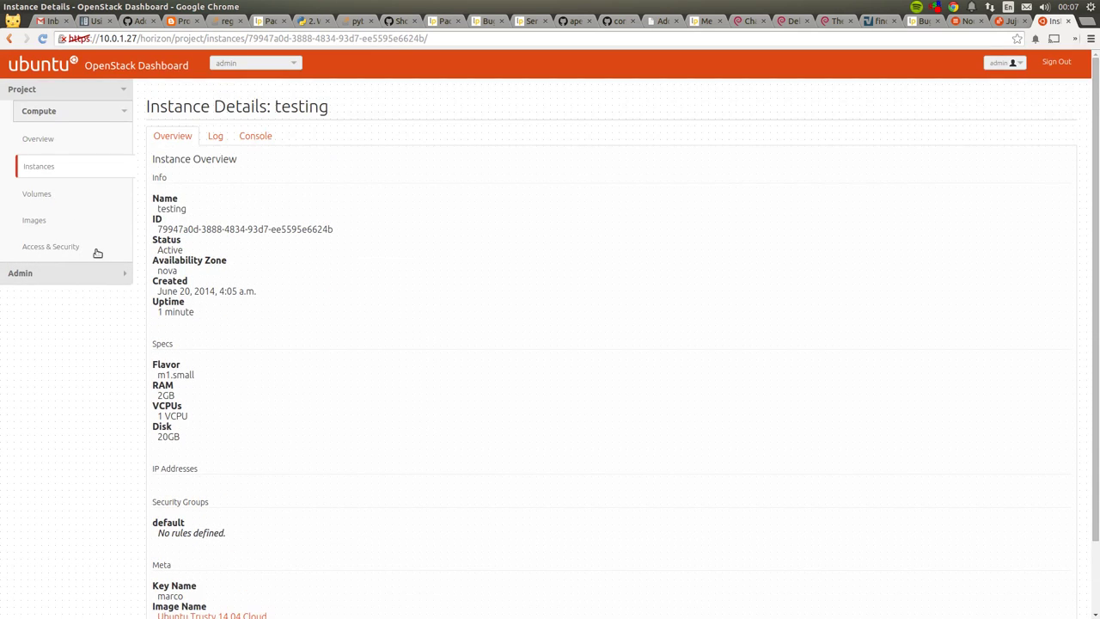
click(60, 275)
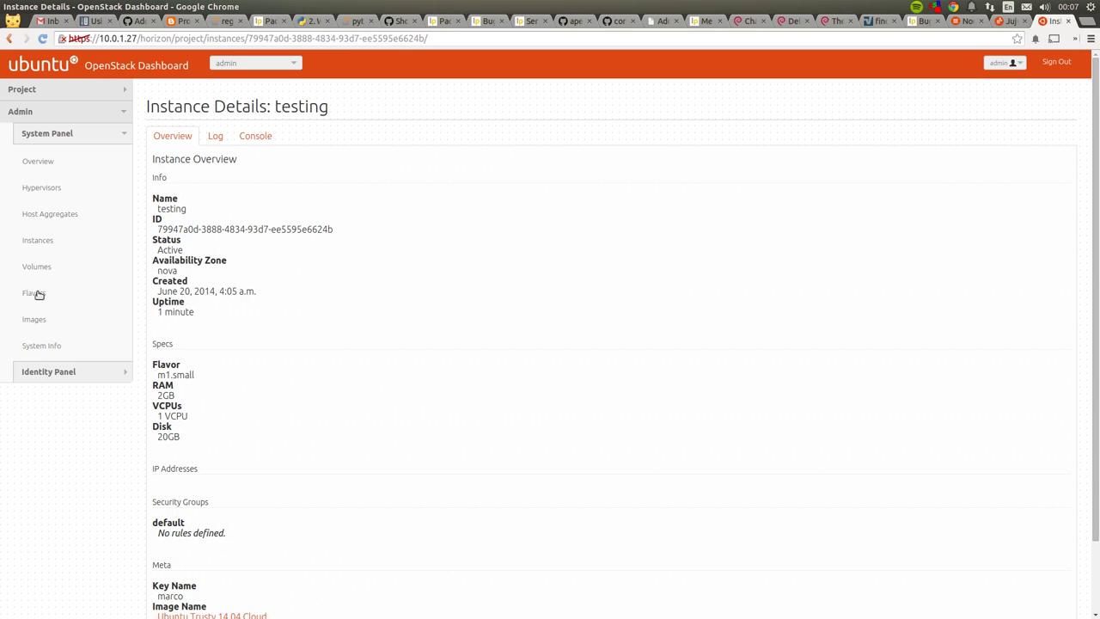
click(48, 90)
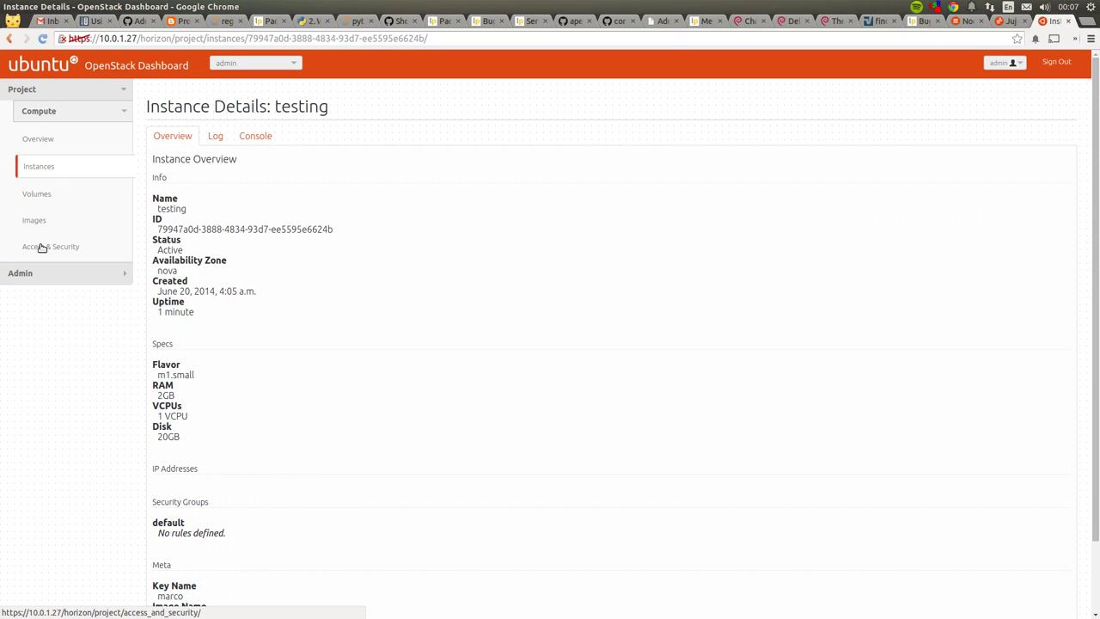
- Open the admin system's list of all instances and review the additional actions available for the "testing" instance
click(30, 277)
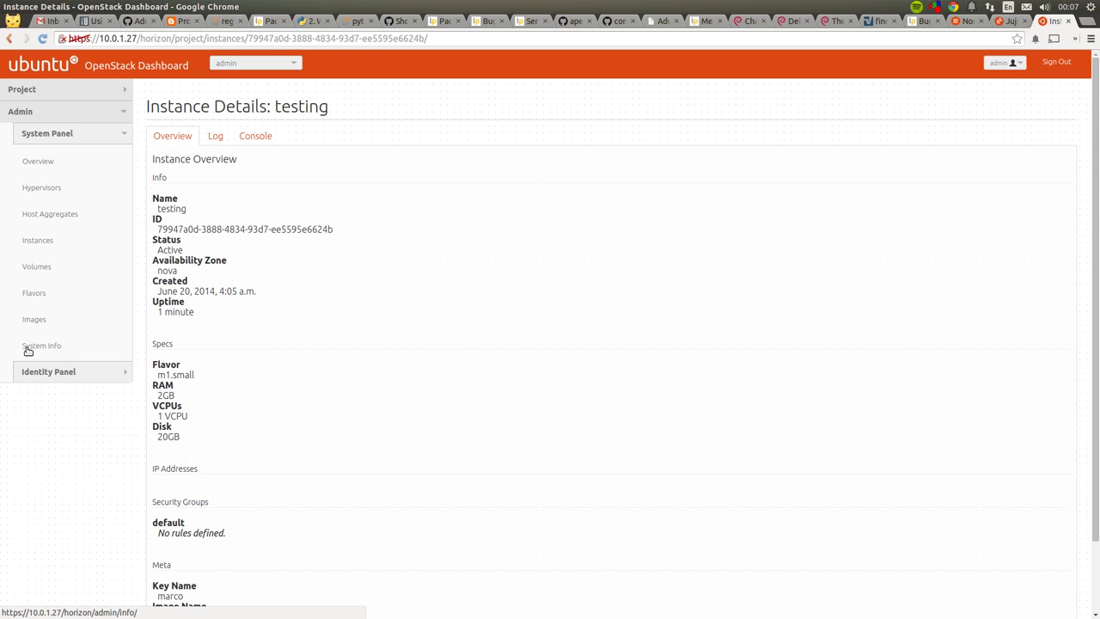
click(18, 89)
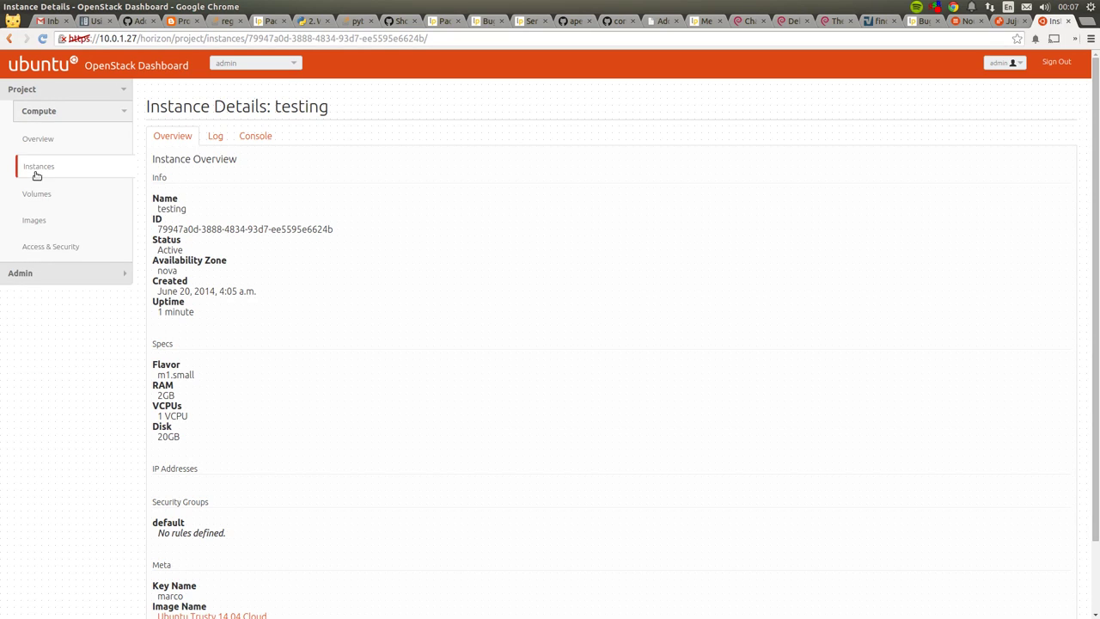
click(37, 273)
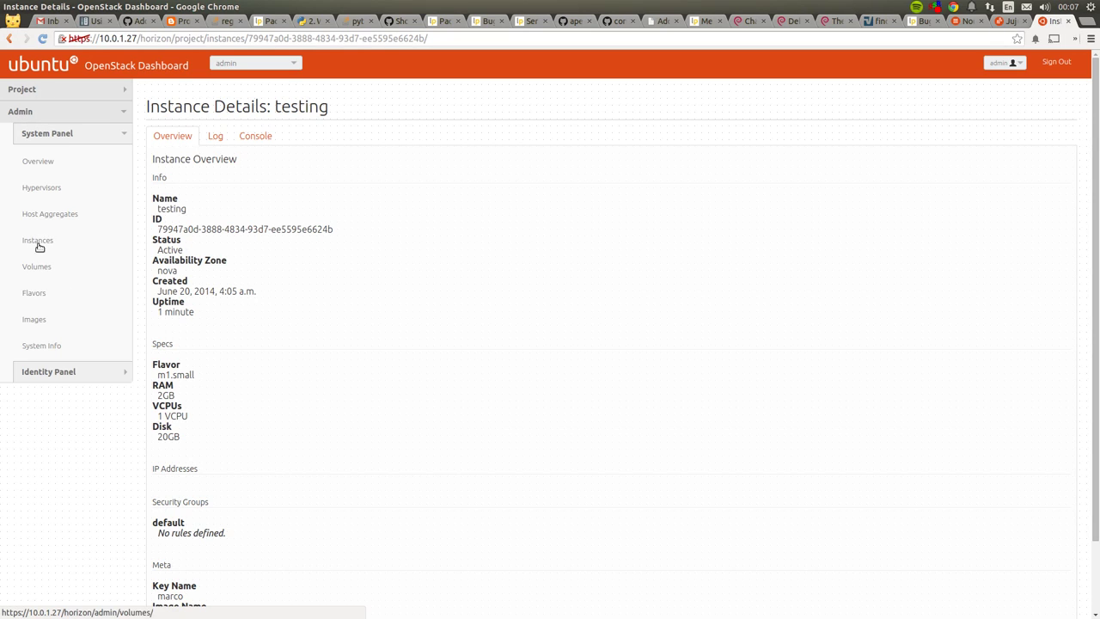
click(37, 243)
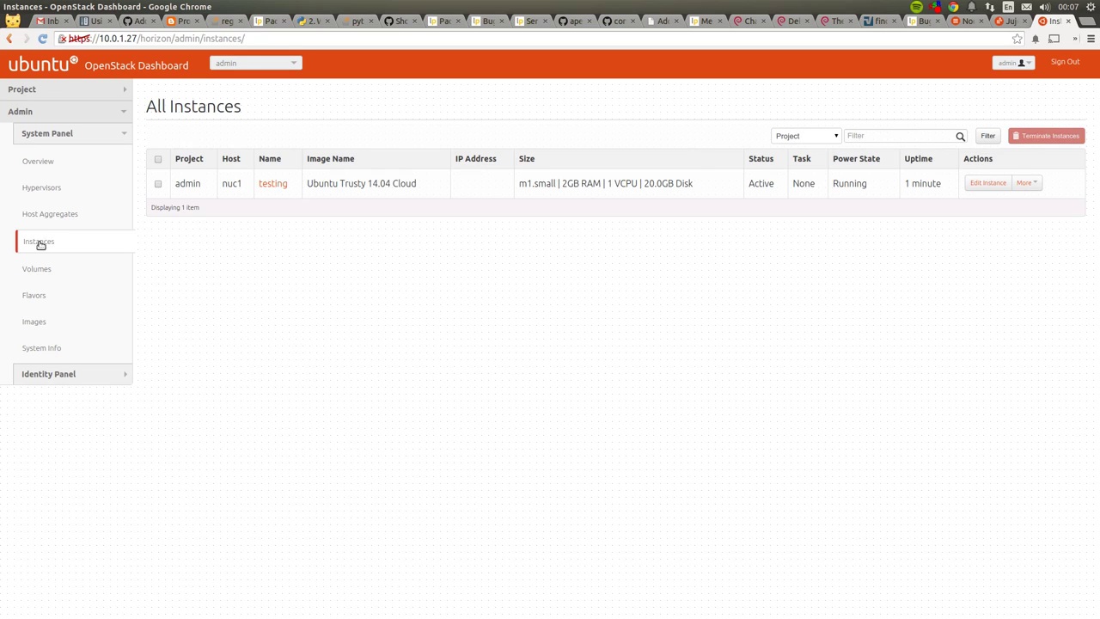
click(1024, 182)
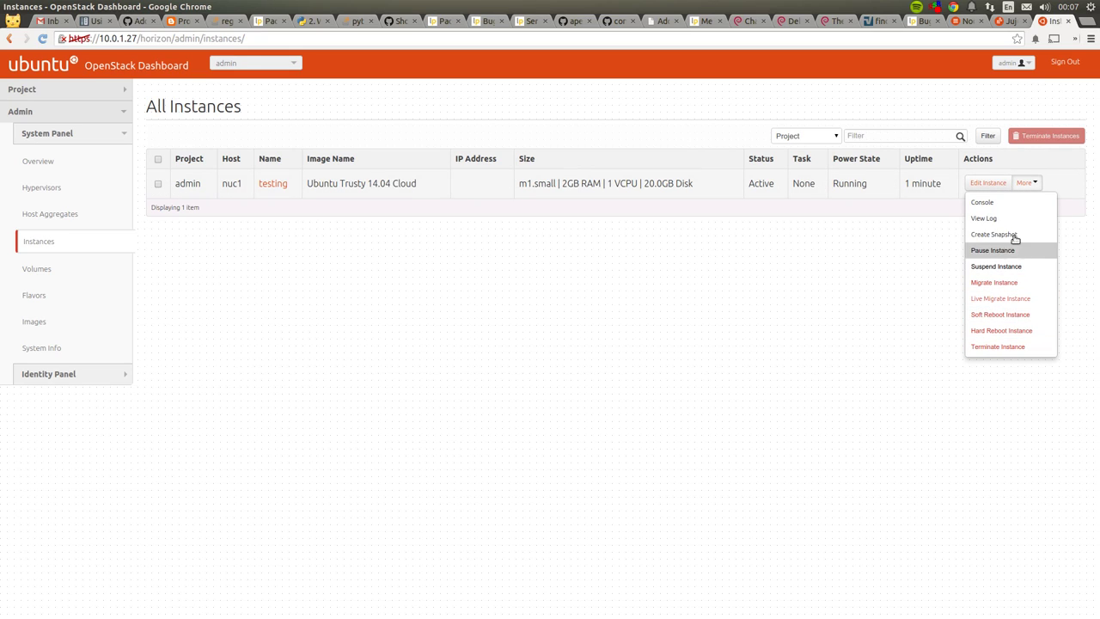
click(538, 332)
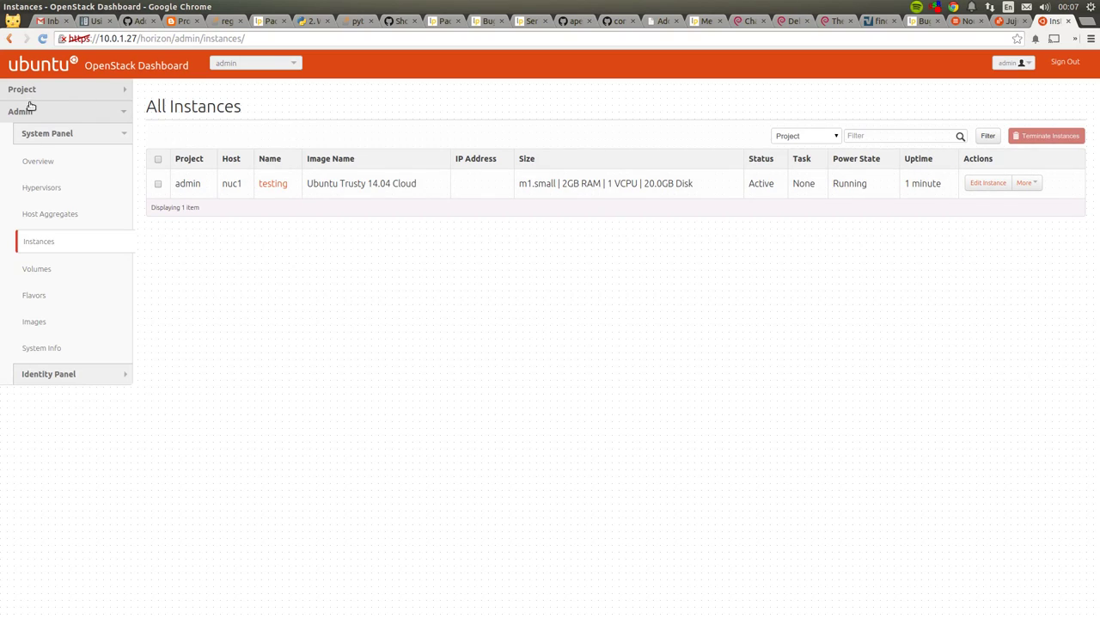
- Open the project's compute instances and examine the "testing" instance's additional actions, including floating IP association
click(30, 109)
click(38, 90)
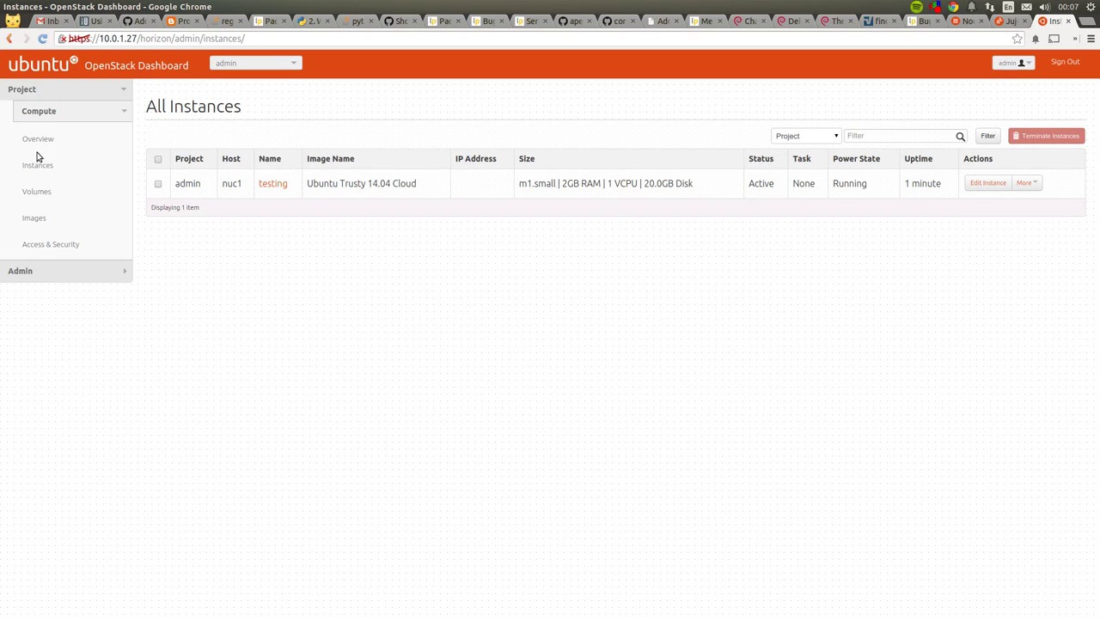
click(37, 168)
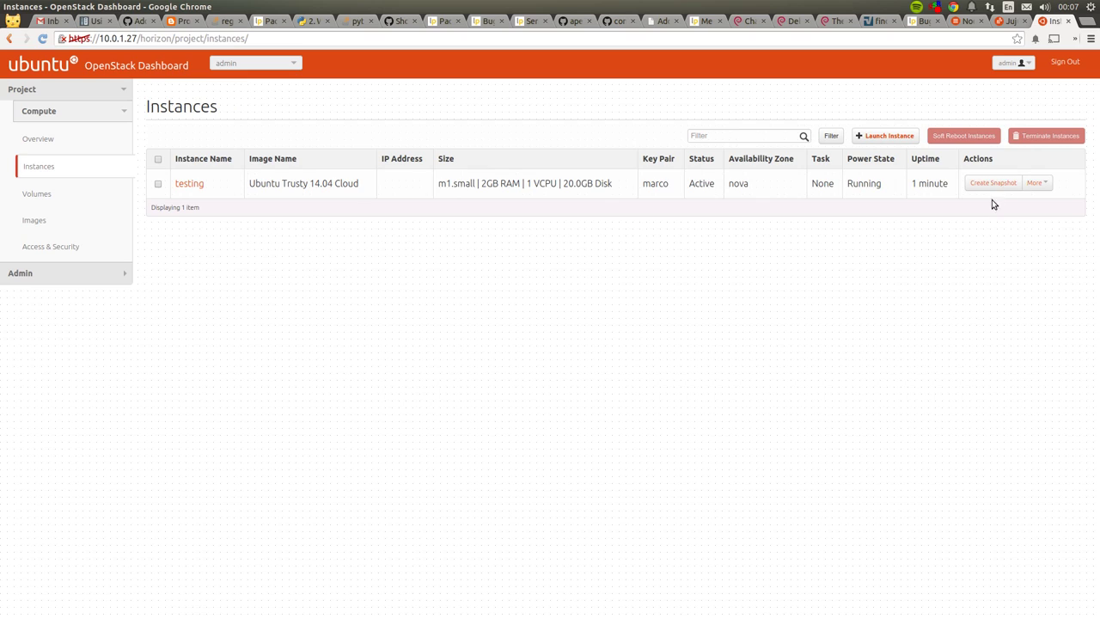
click(1036, 183)
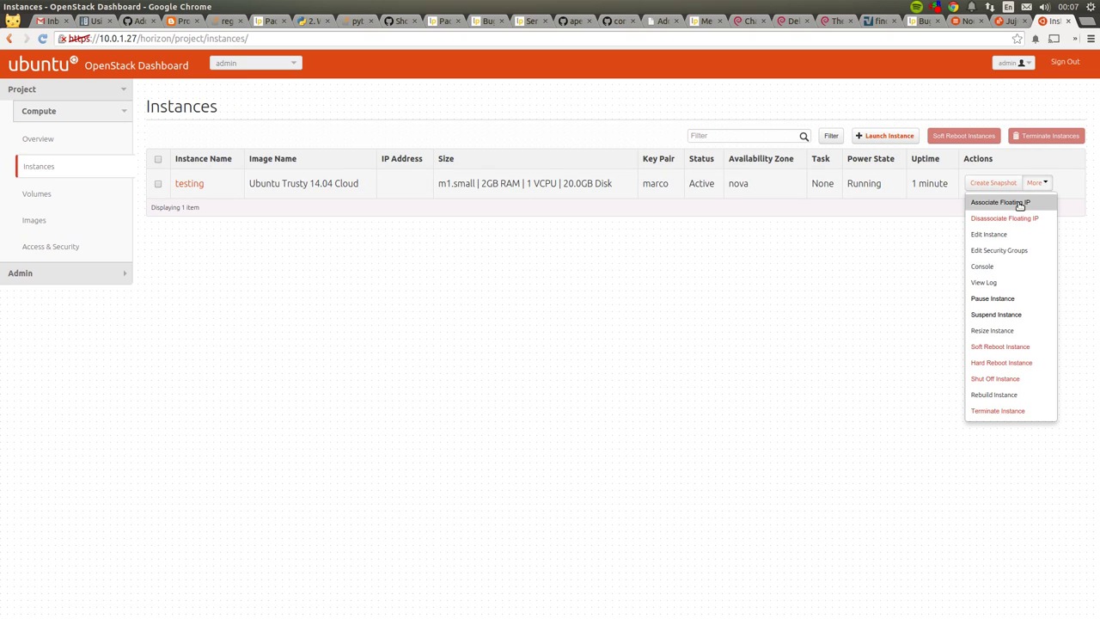
click(1000, 202)
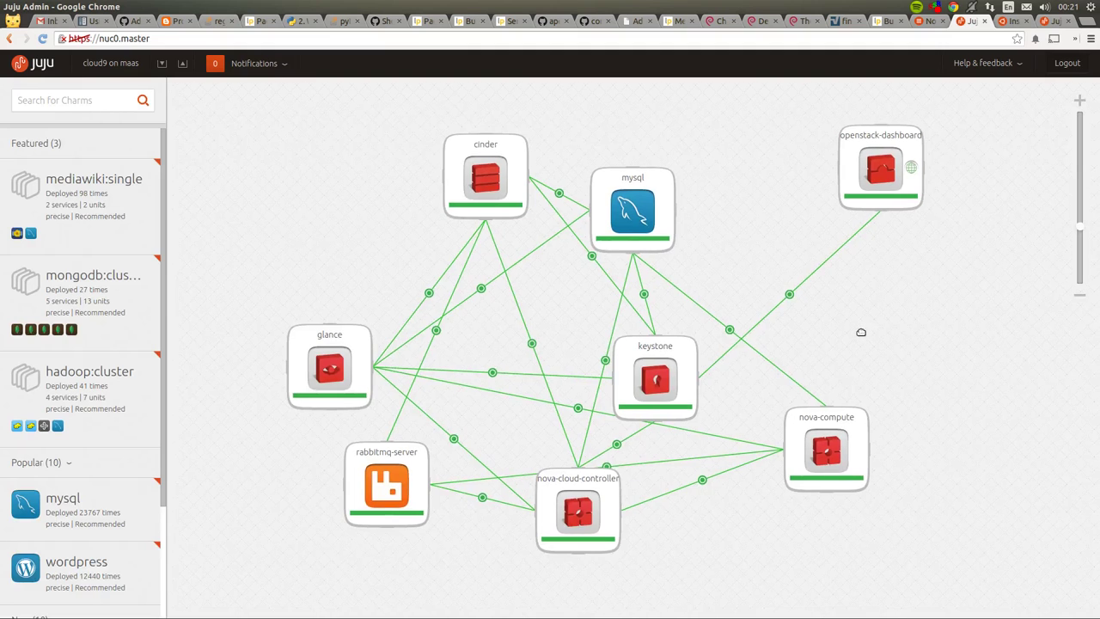
- Switch to Horizon to check the "testing" instance in the project's instance list, and return to the Juju GUI's service canvas
click(968, 22)
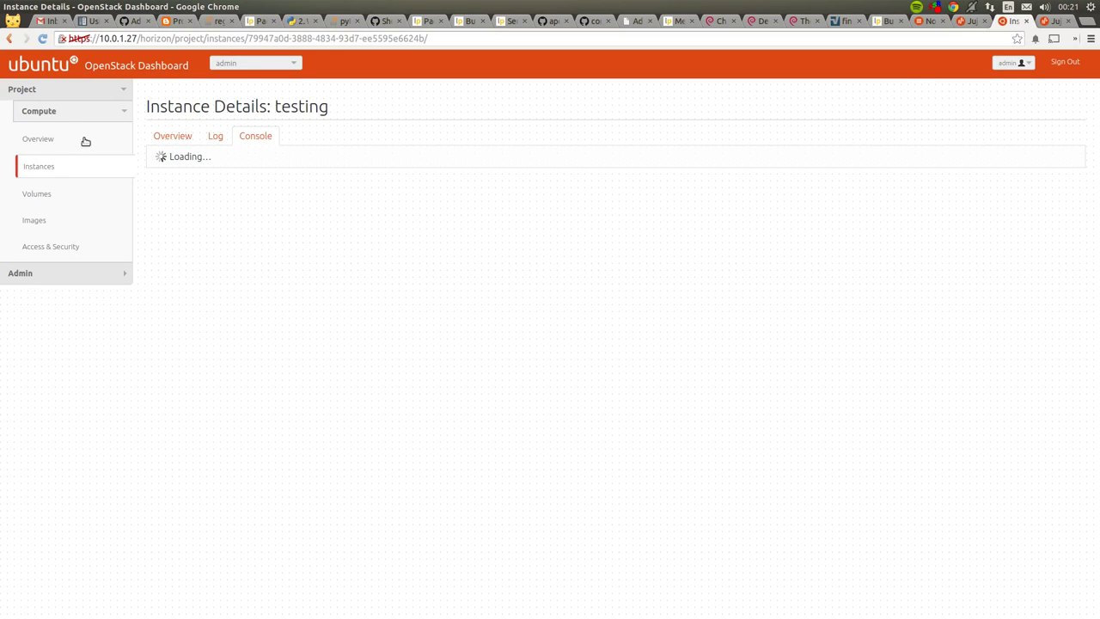
click(39, 165)
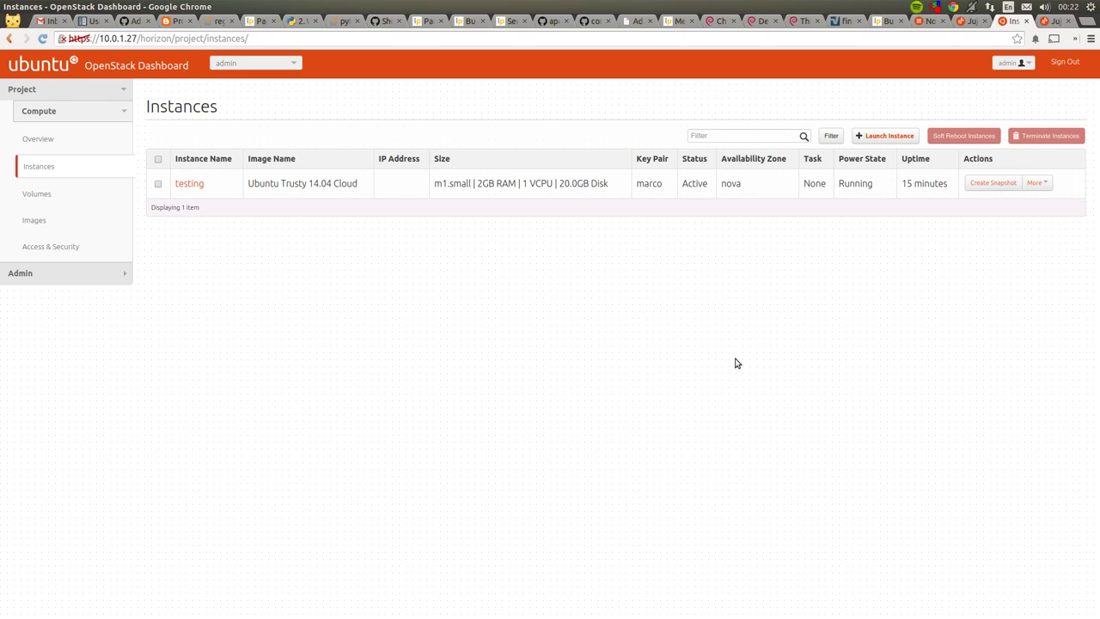
click(966, 21)
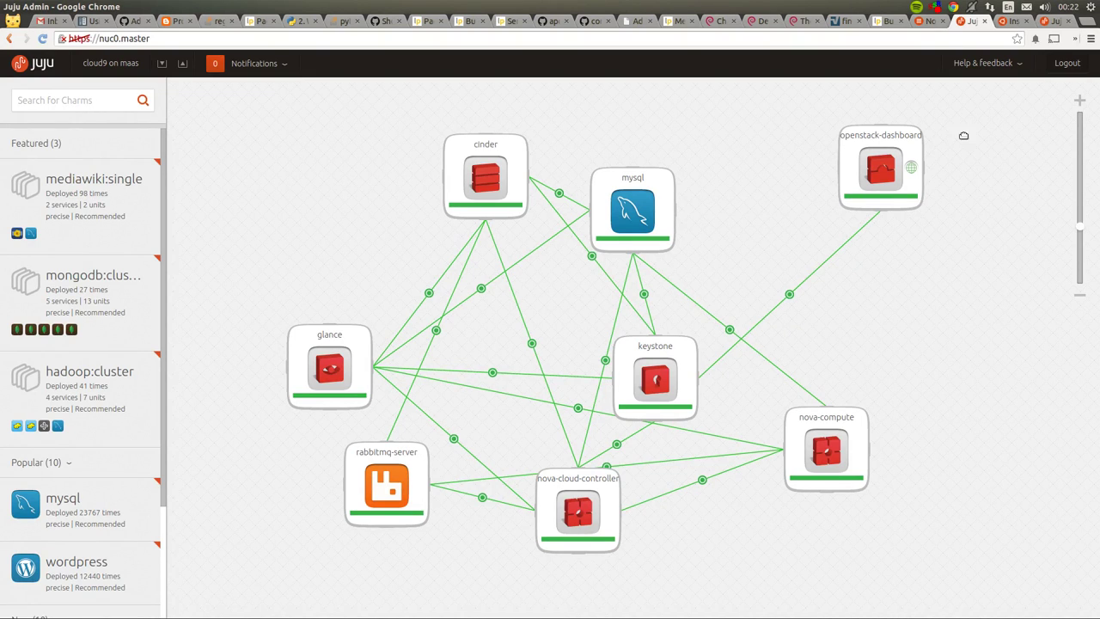
click(935, 7)
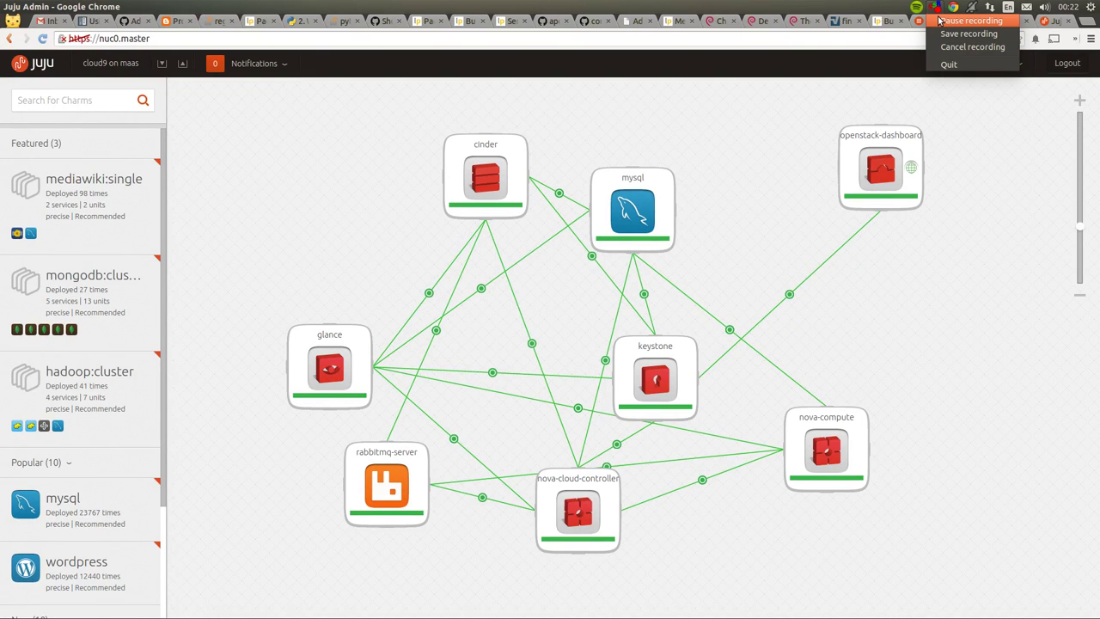